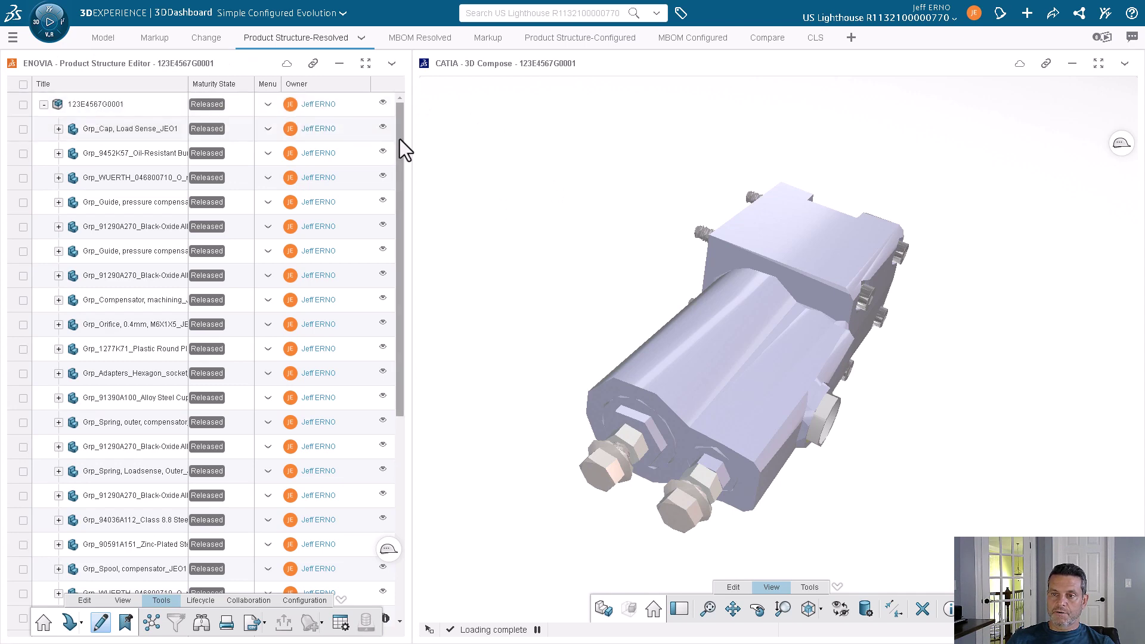
# Compare the resolved product structure 123E4567G0001 with the configured structure 123E4567G000X, reviewing the component lists and the 3D model
pyautogui.moveTo(400, 141); pyautogui.dragTo(404, 112)
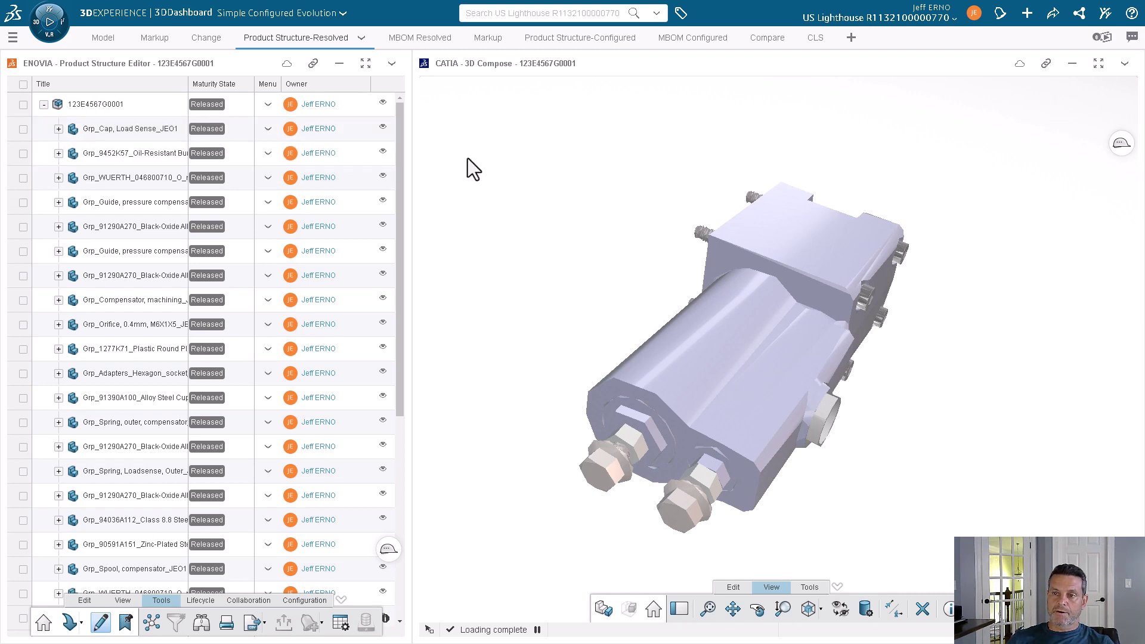
pyautogui.click(577, 38)
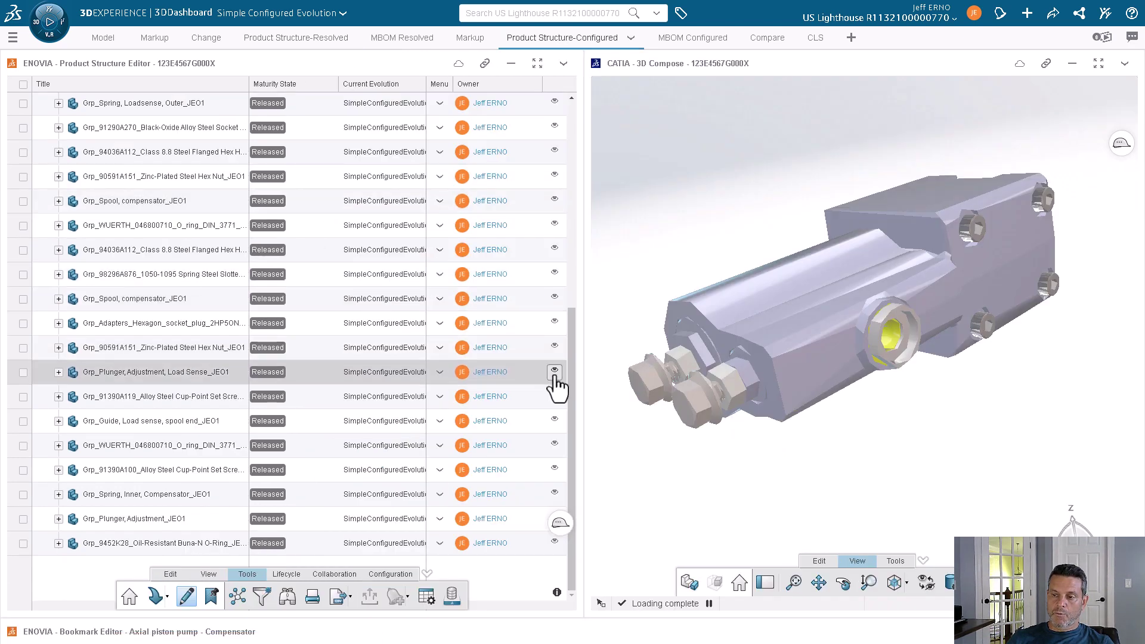
pyautogui.moveTo(619, 428); pyautogui.dragTo(709, 506, button='middle')
pyautogui.moveTo(570, 414); pyautogui.dragTo(599, 142)
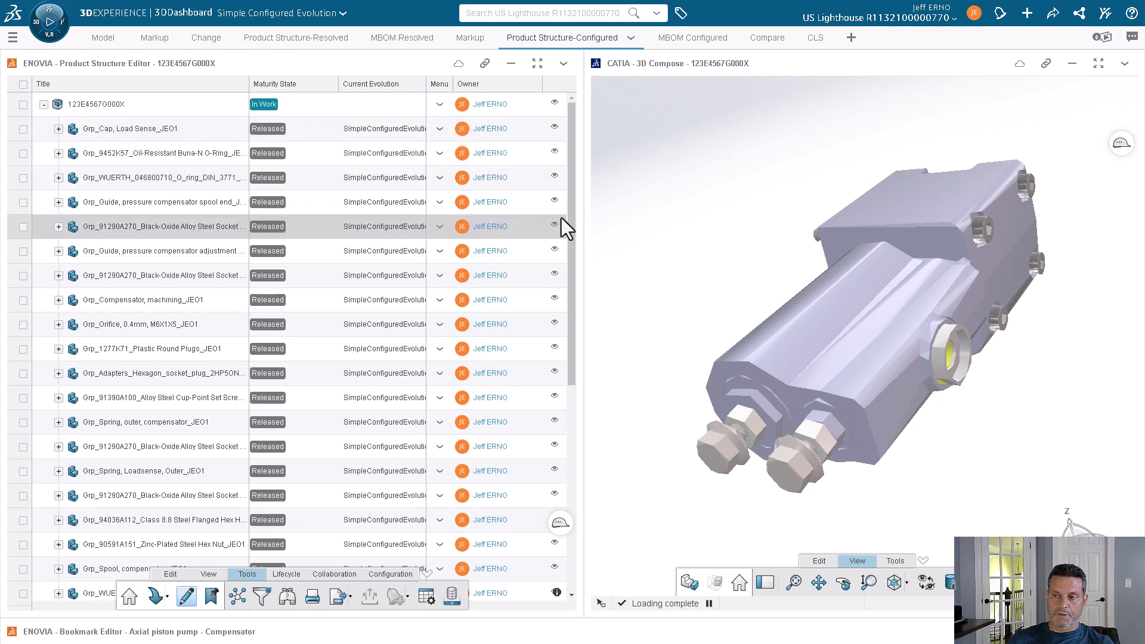
pyautogui.scroll(-1, 565, 245)
pyautogui.scroll(-5, 565, 245)
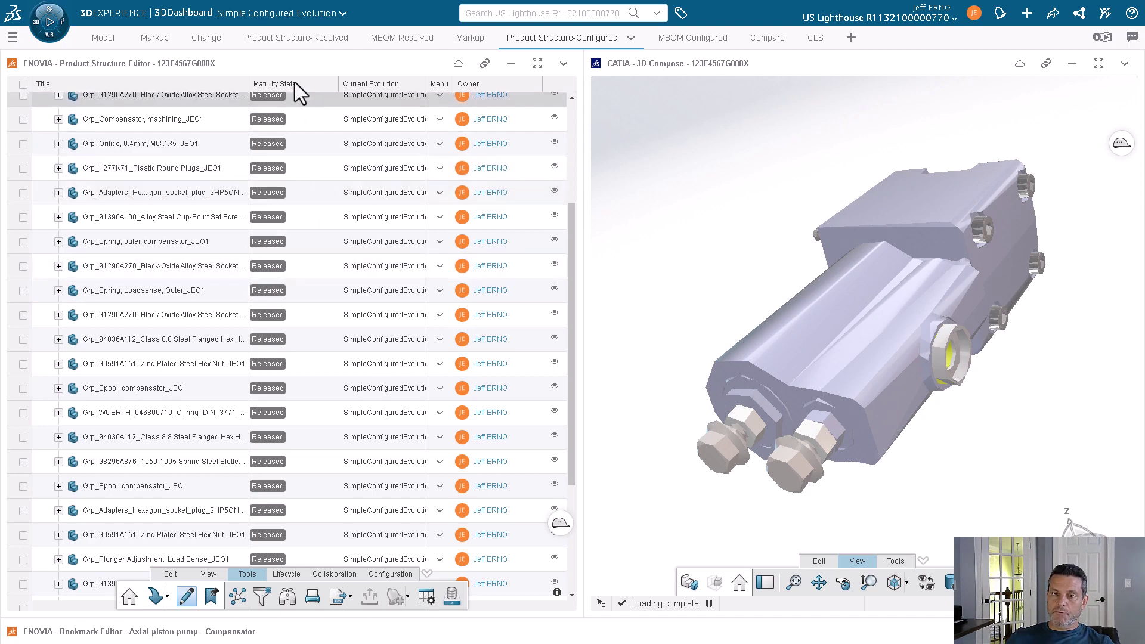
pyautogui.click(287, 38)
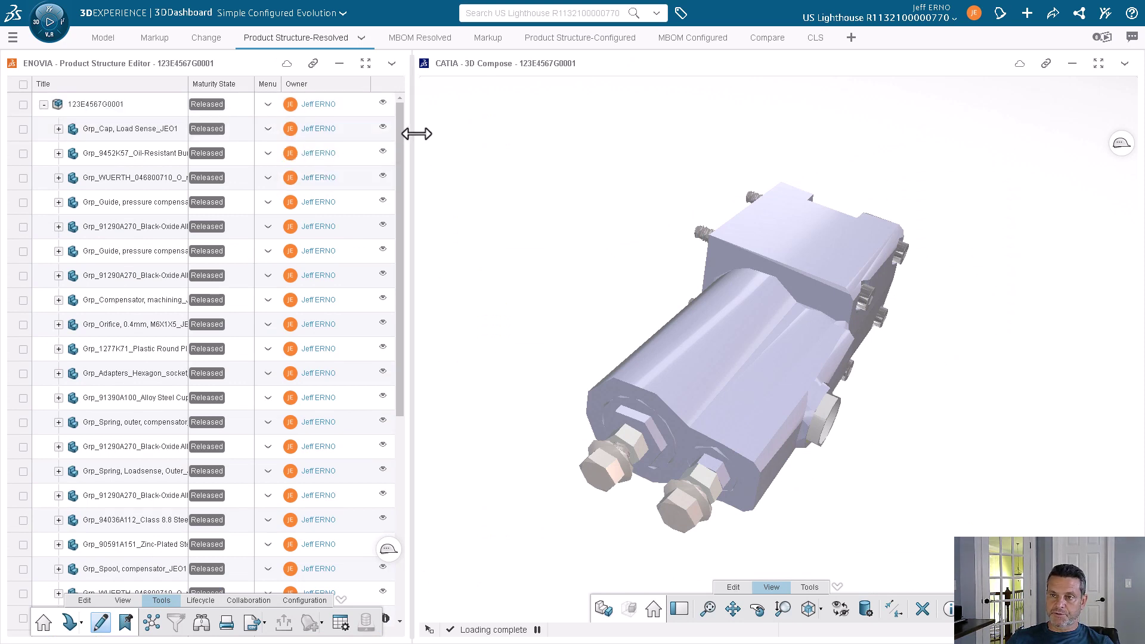
# Restore the resolved MBOM of 123E4567G0001 and hide the engineering items so only the manufacturing items are listed
pyautogui.click(420, 38)
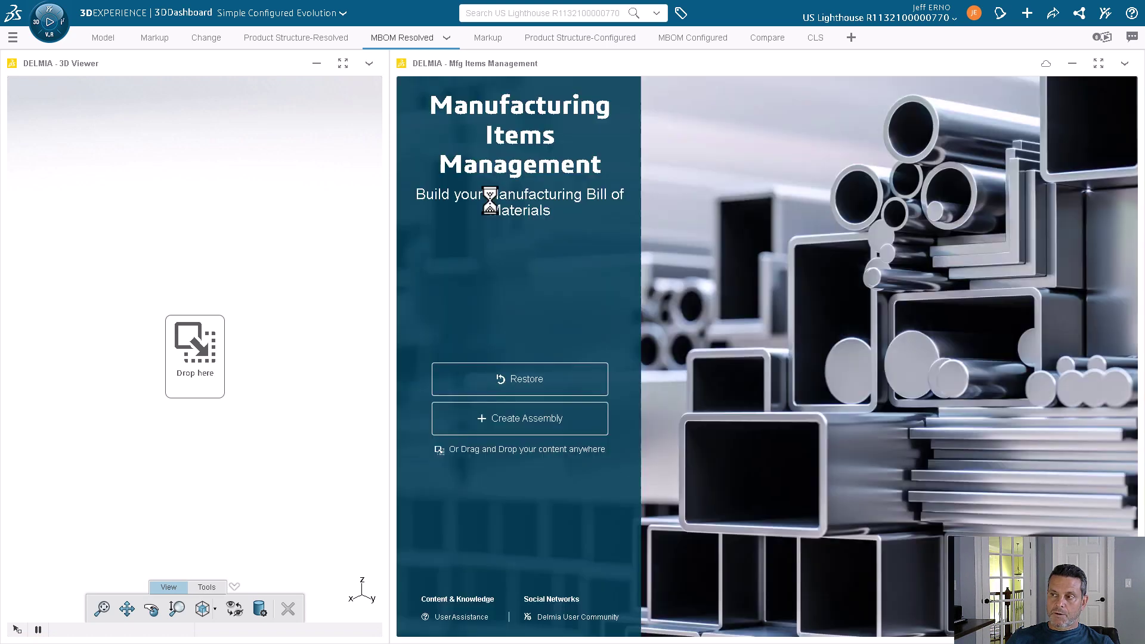
pyautogui.click(531, 387)
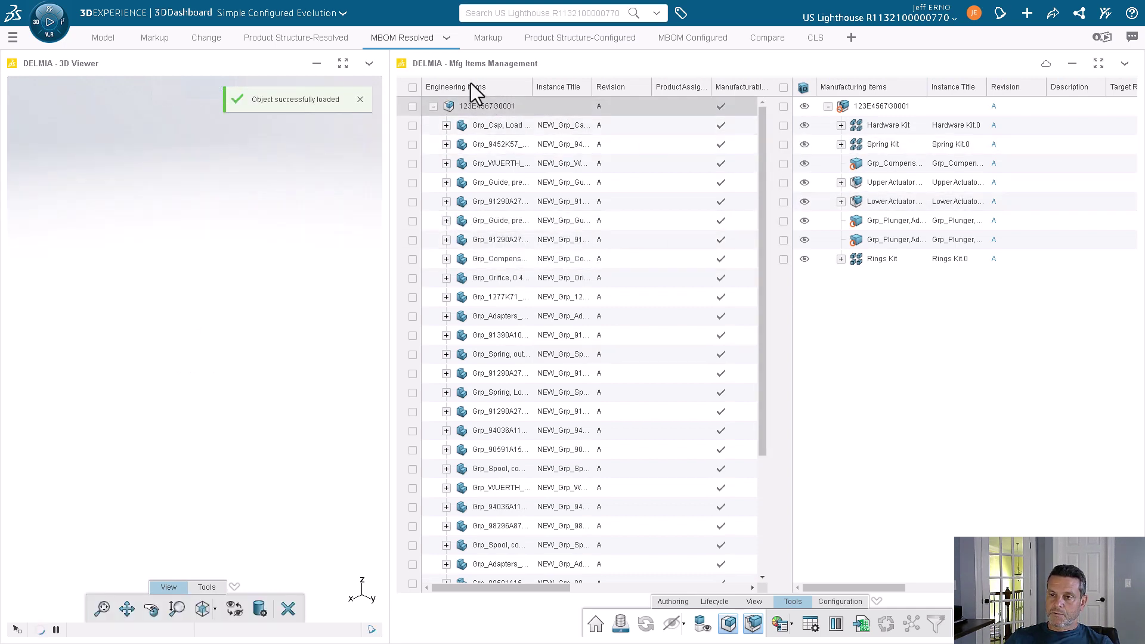
pyautogui.moveTo(762, 183); pyautogui.dragTo(753, 119)
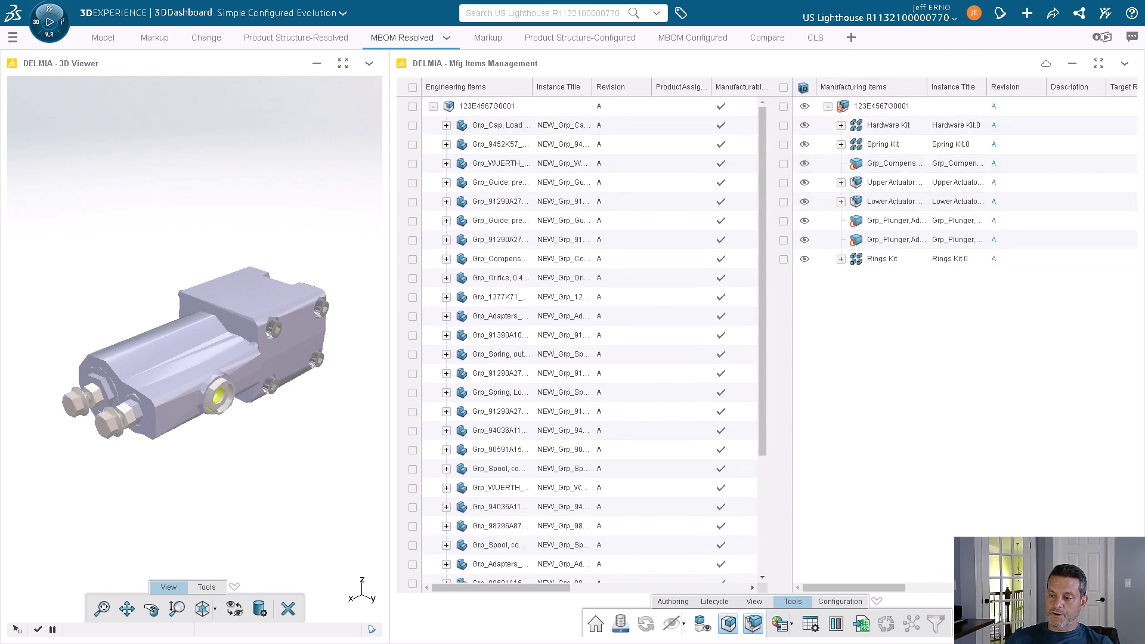
pyautogui.click(728, 623)
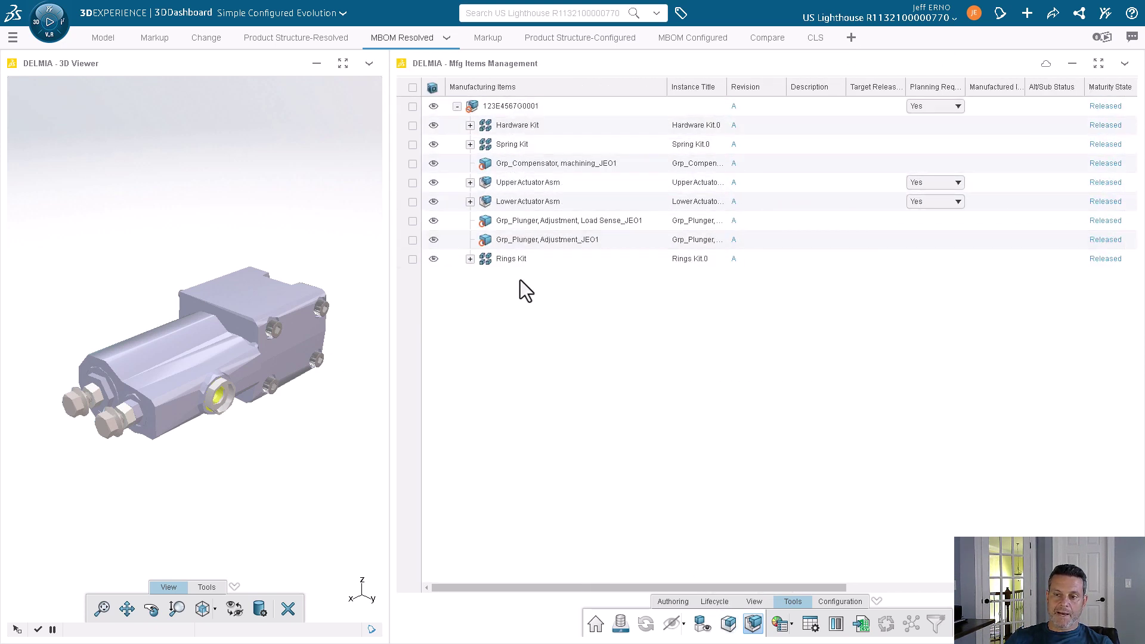
# Inspect the Hardware Kit and Spring Kit parts in 3D and the contents of the Upper and Lower Actuator Asm
pyautogui.click(521, 126)
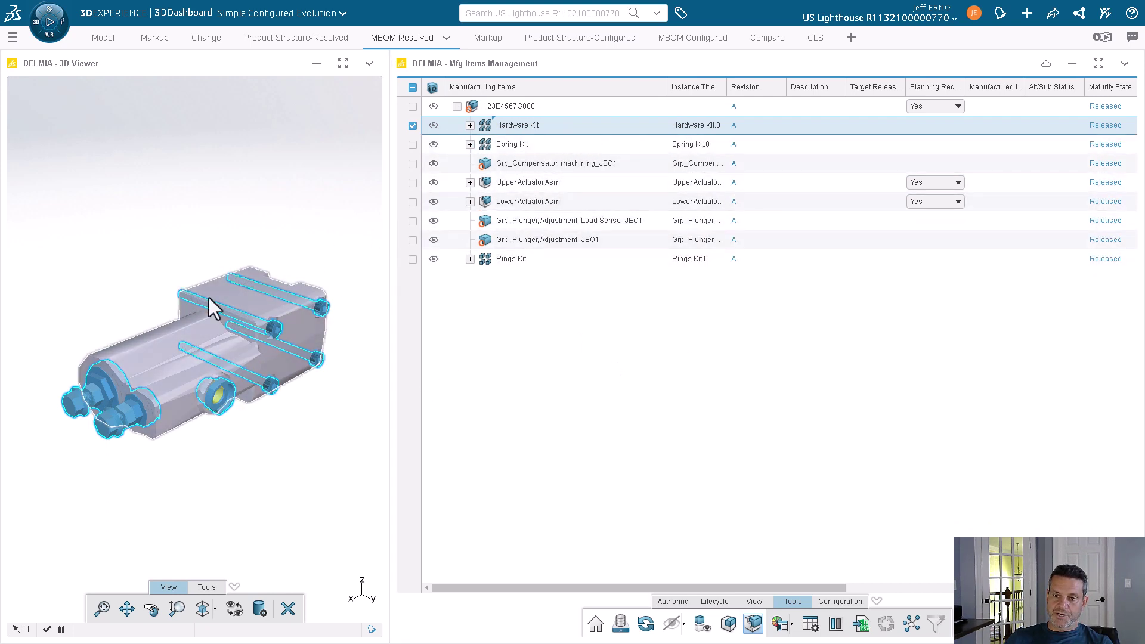
pyautogui.click(504, 145)
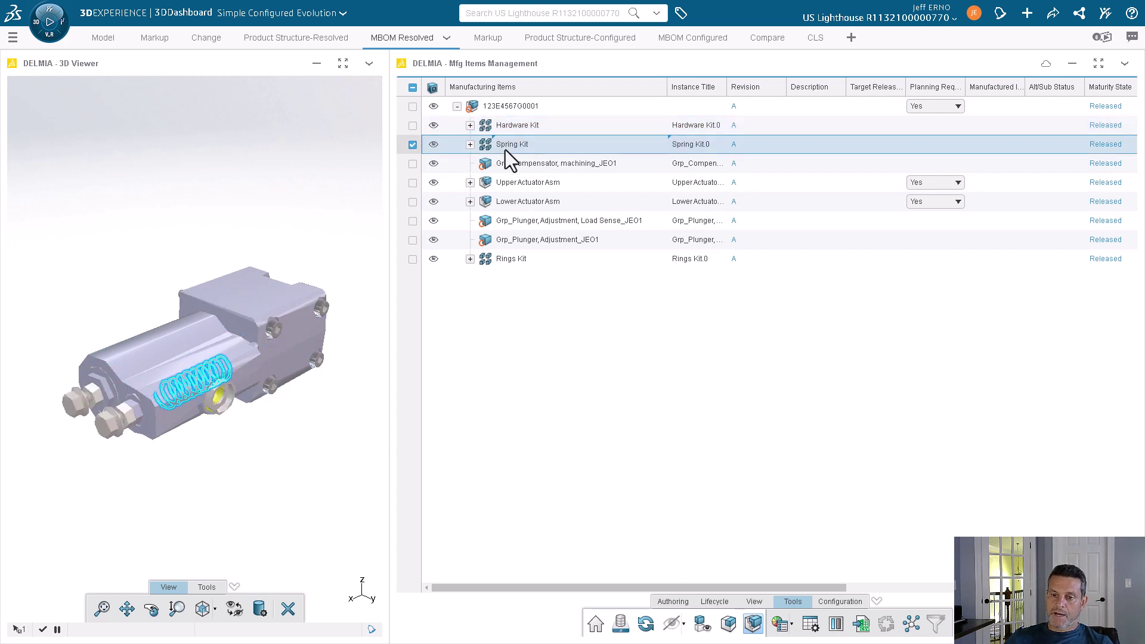
pyautogui.click(519, 183)
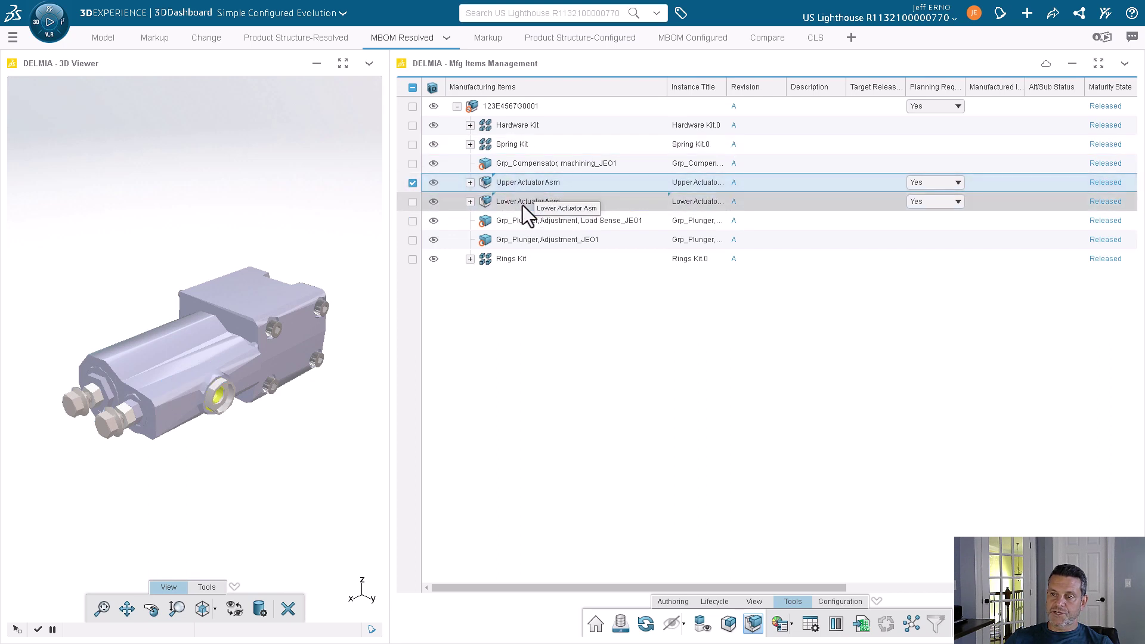
pyautogui.click(470, 183)
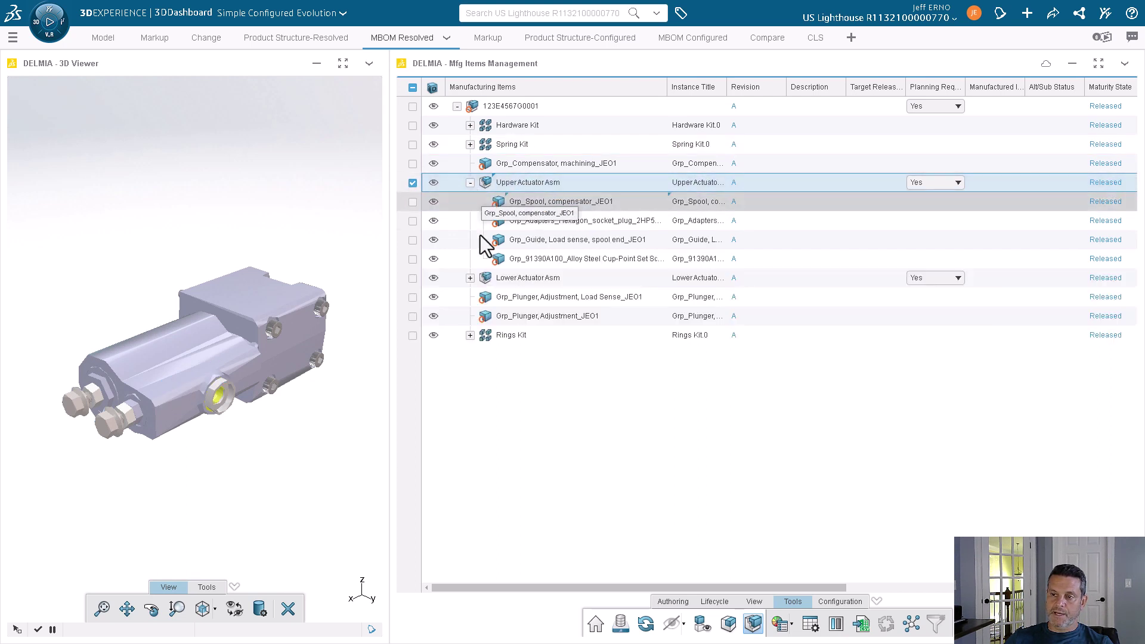
pyautogui.click(470, 278)
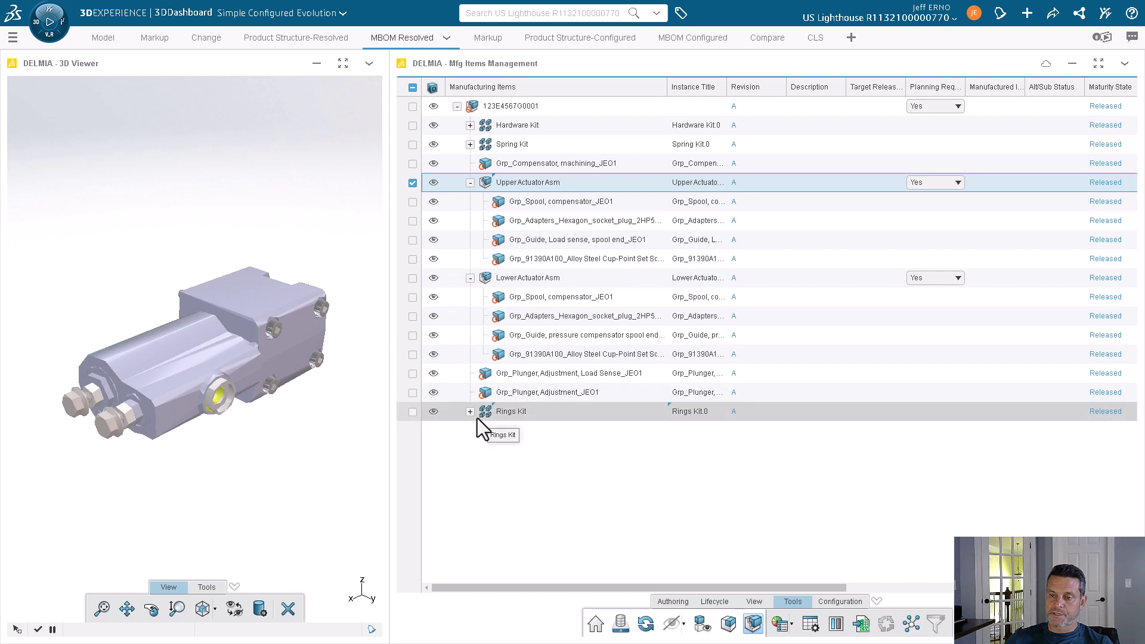
# Expand the Rings Kit and select all of its O-ring items
pyautogui.click(514, 418)
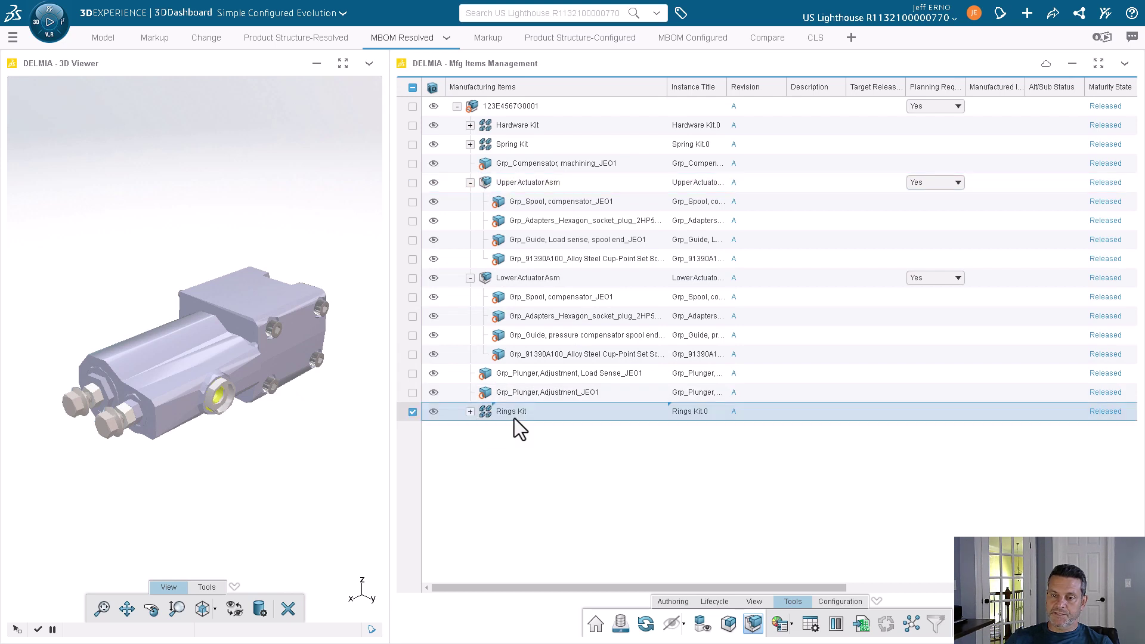
pyautogui.click(471, 412)
pyautogui.click(543, 438)
pyautogui.keyDown('shift'); pyautogui.click(560, 508); pyautogui.keyUp('shift')
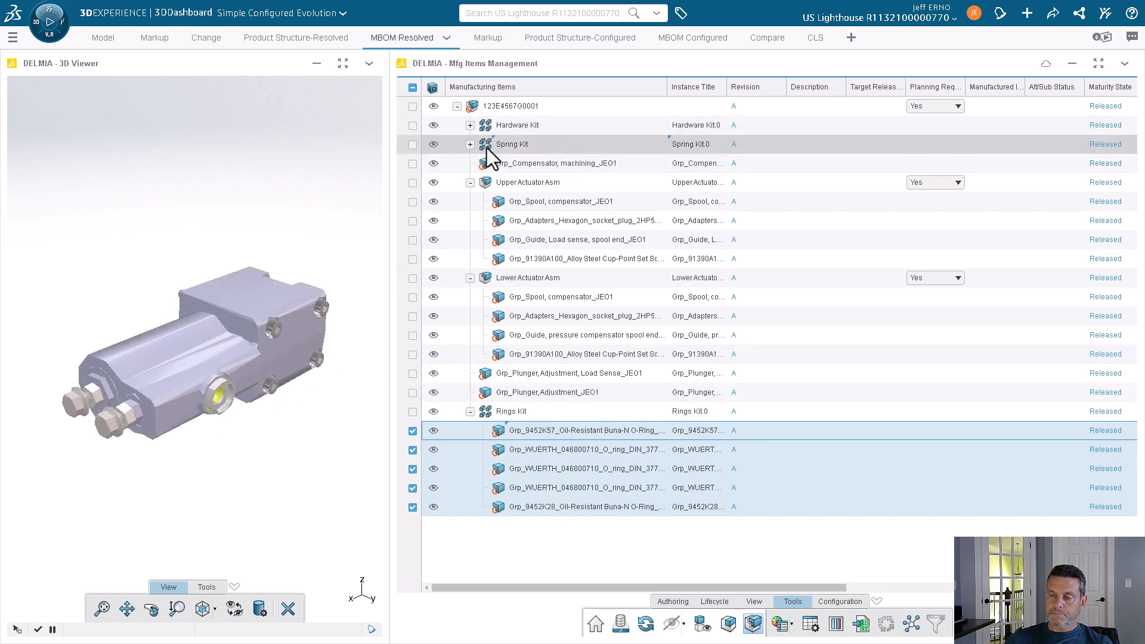
# Restore the configured MBOM of 123E4567G000X and review its engineering items beside the manufacturing items
pyautogui.click(680, 46)
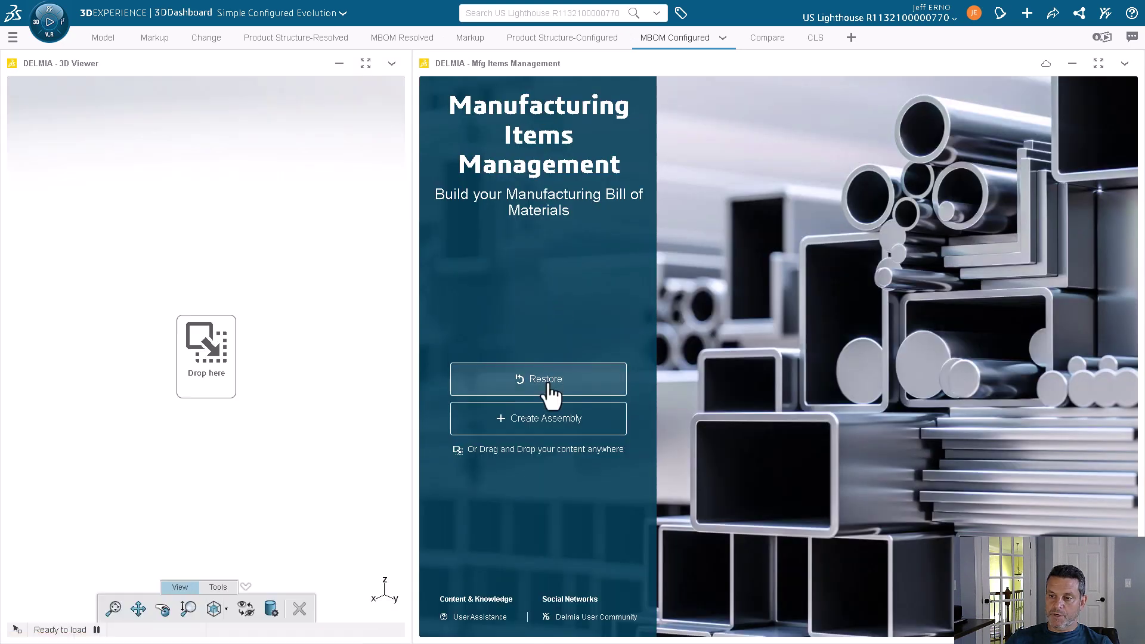
pyautogui.click(548, 381)
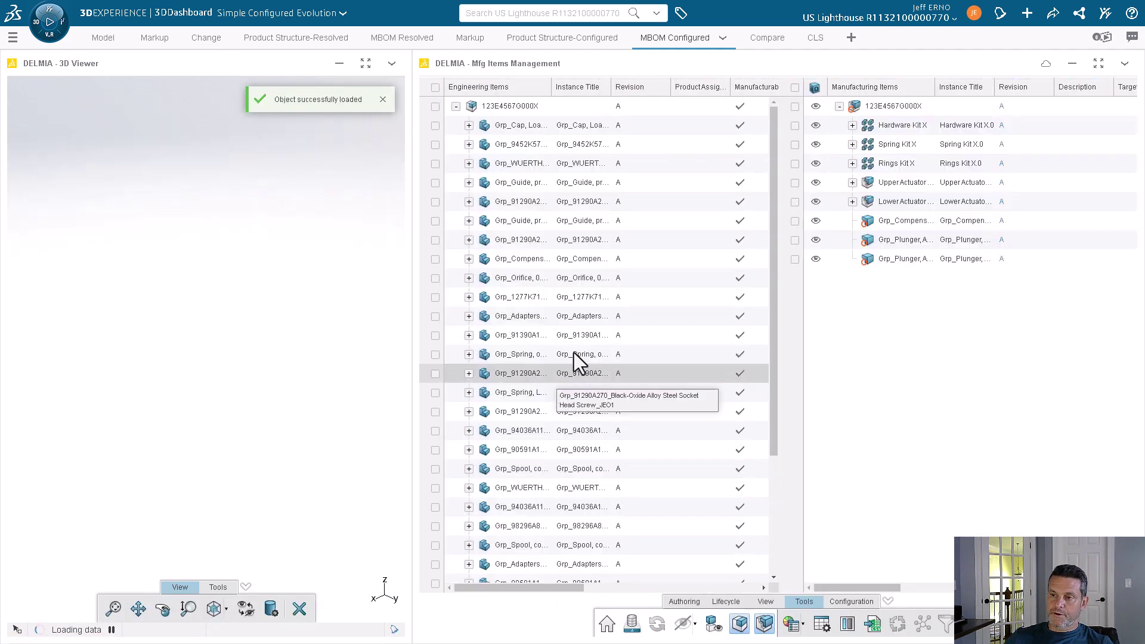
pyautogui.click(515, 105)
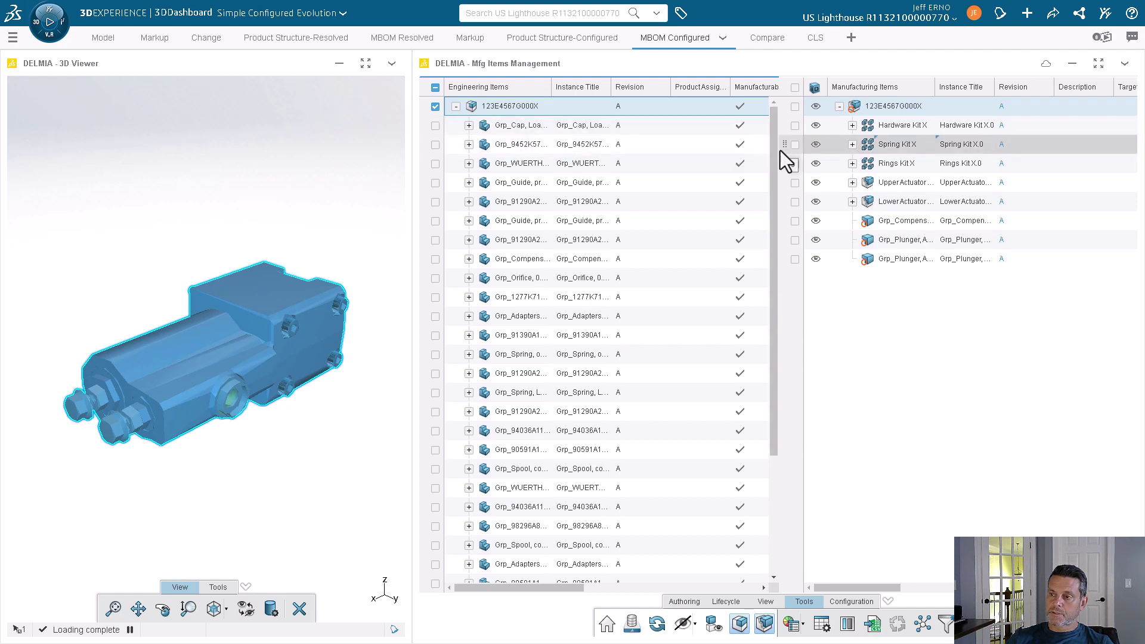
pyautogui.moveTo(774, 149)
pyautogui.mouseDown()
pyautogui.moveTo(769, 222)
pyautogui.moveTo(769, 165)
pyautogui.mouseUp()
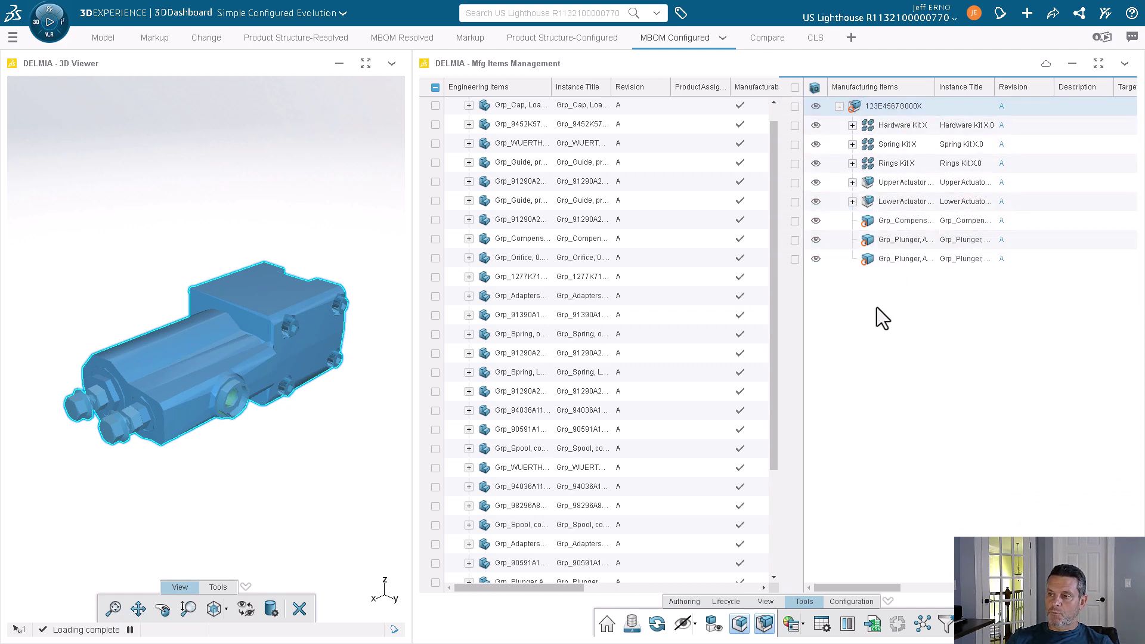
# Highlight the Grp_Compensator, machining_JEO1 manufacturing item in the 3D view, inspect the casing, and clear the highlight
pyautogui.click(900, 219)
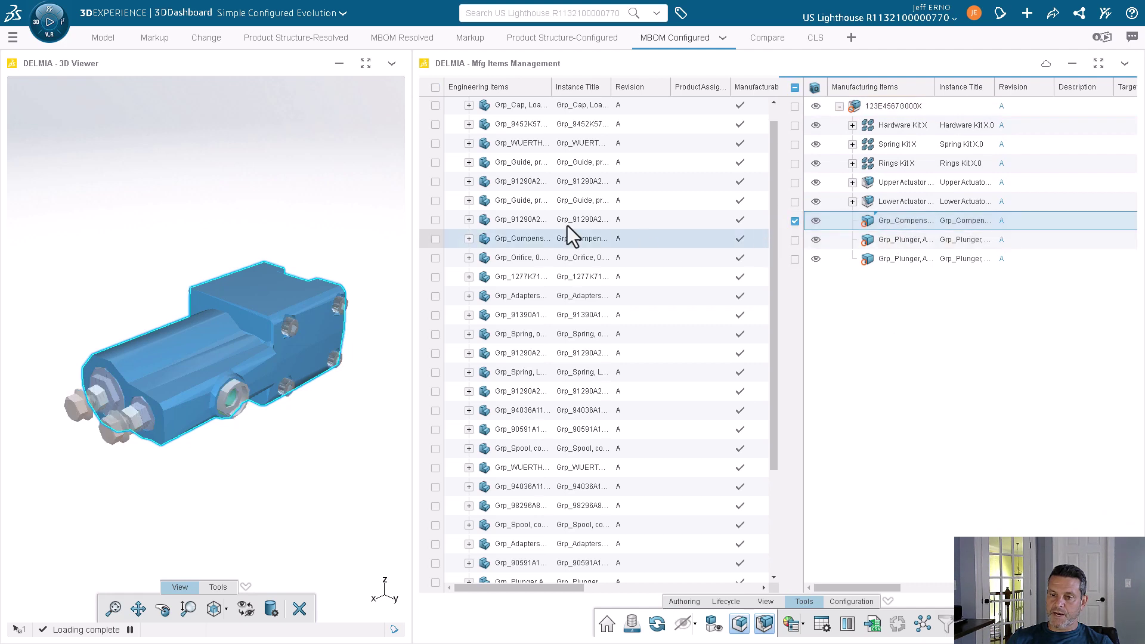
pyautogui.moveTo(322, 250); pyautogui.dragTo(363, 234, button='middle')
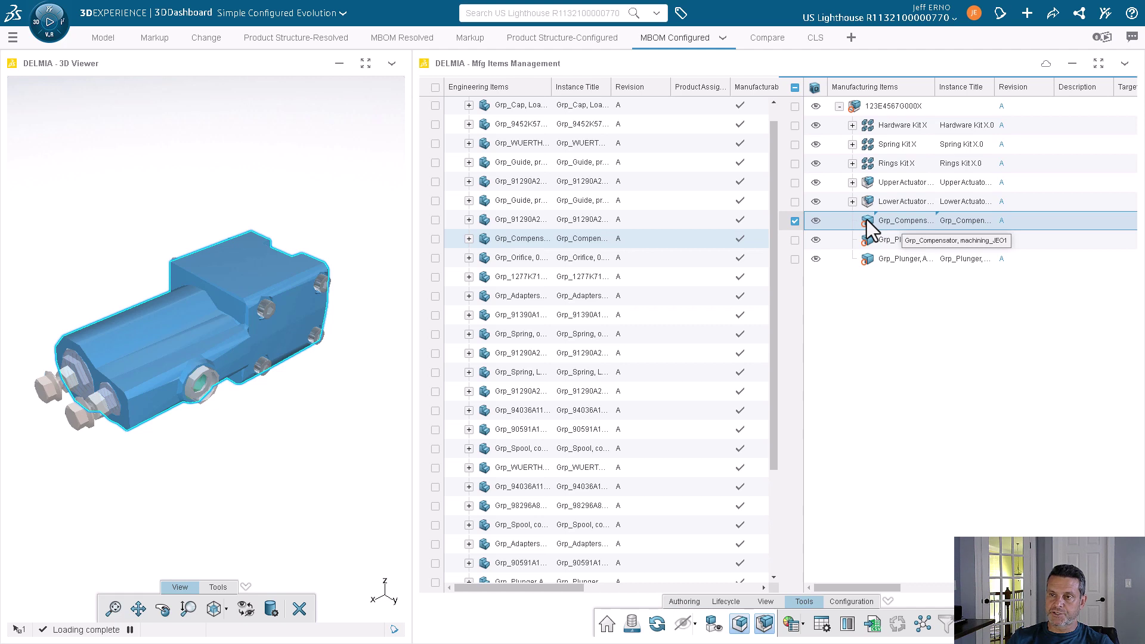
pyautogui.click(300, 176)
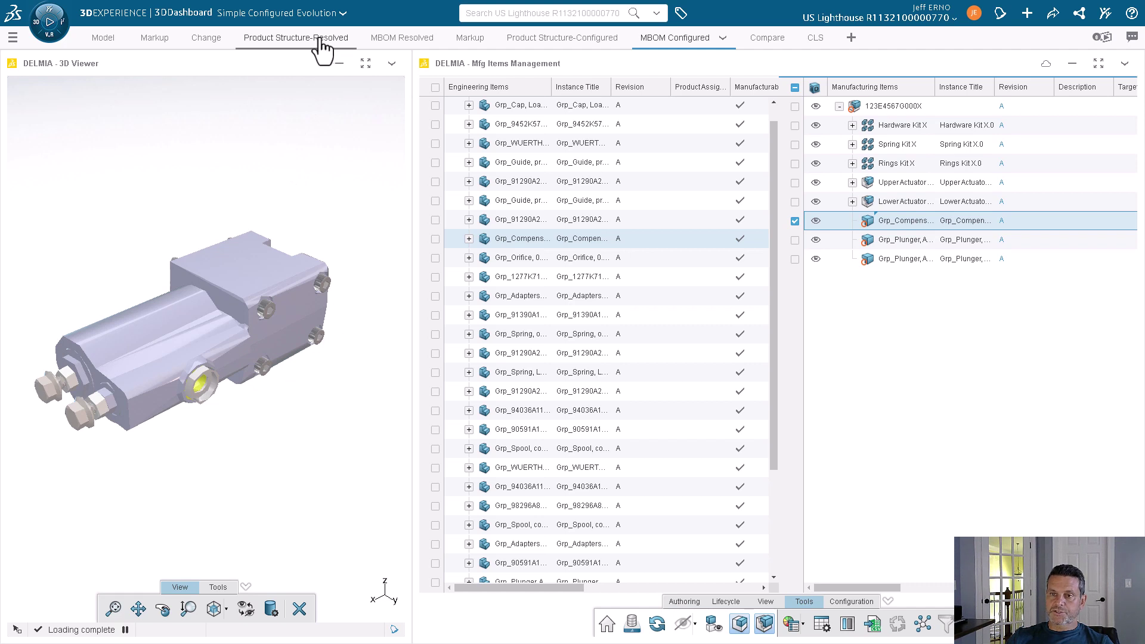
# Generate a draft change action from the 3D markup, titled Replace Casing, with Medium severity and due date 2023-08-17
pyautogui.click(154, 39)
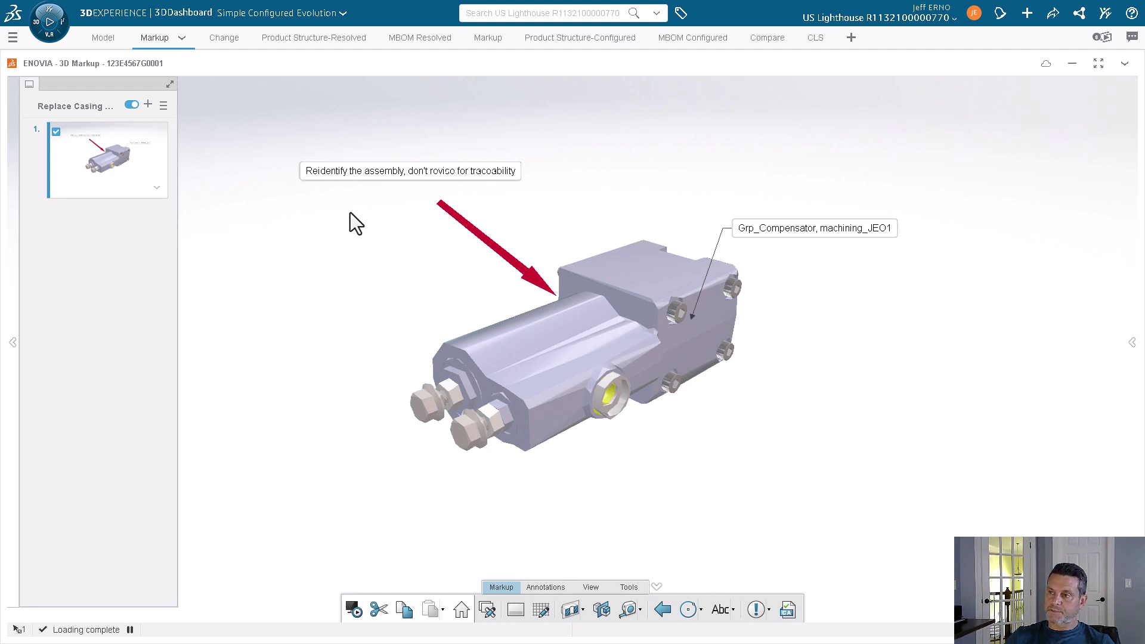
pyautogui.click(786, 610)
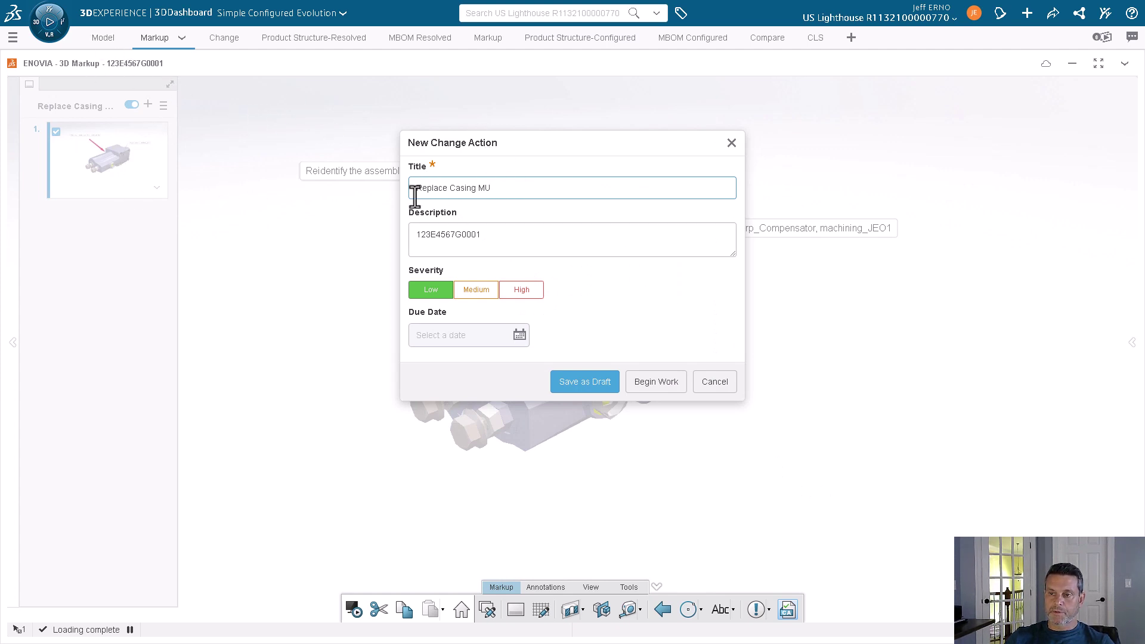
pyautogui.moveTo(477, 188); pyautogui.dragTo(503, 187)
pyautogui.press('BackSpace')
pyautogui.click(474, 290)
pyautogui.click(519, 335)
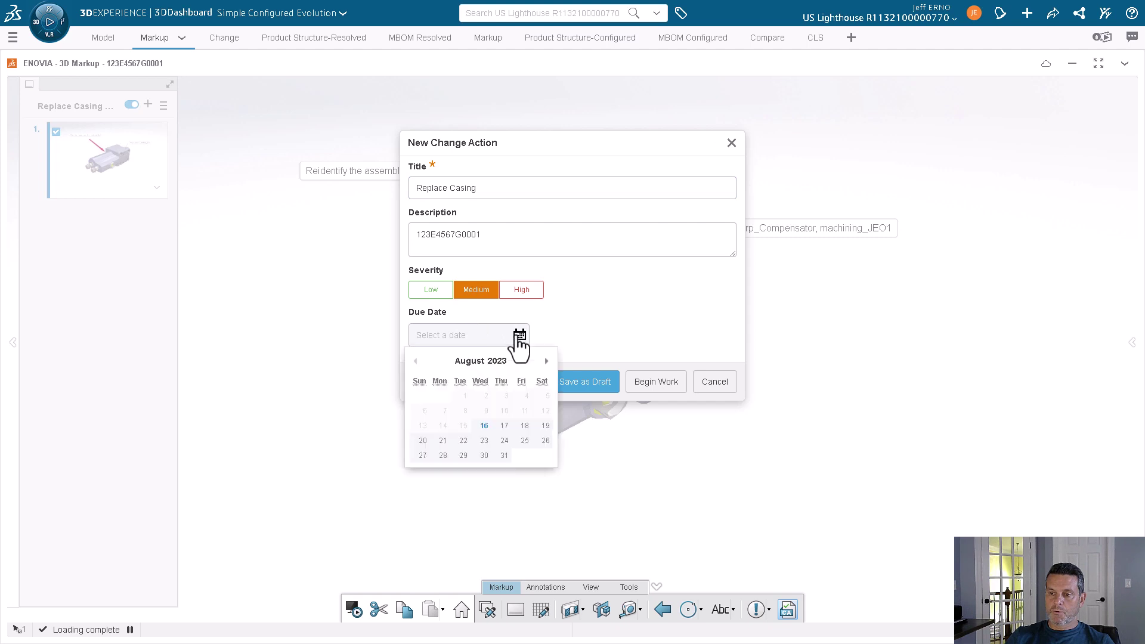
pyautogui.click(505, 426)
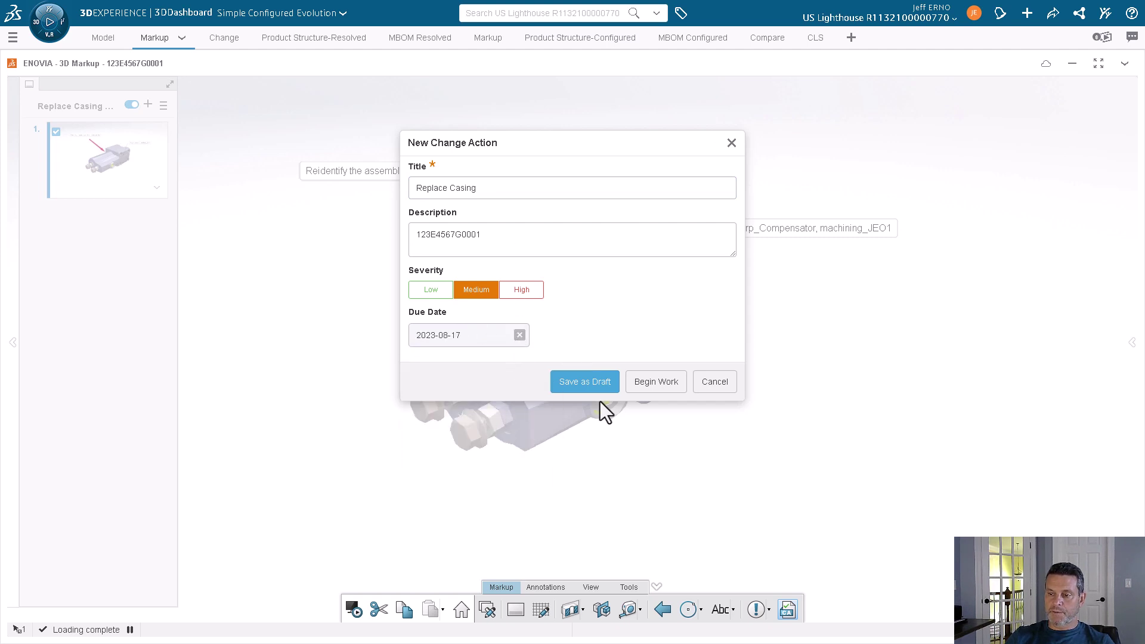
pyautogui.click(593, 386)
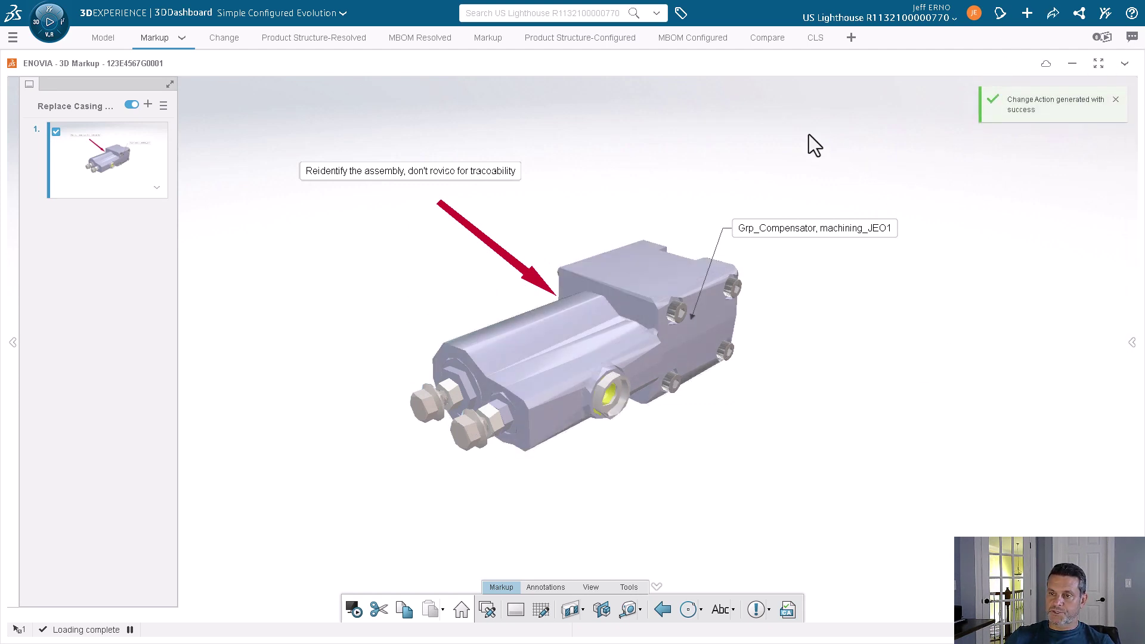
# Open the Replace Casing change action from the list of own change actions
pyautogui.click(210, 41)
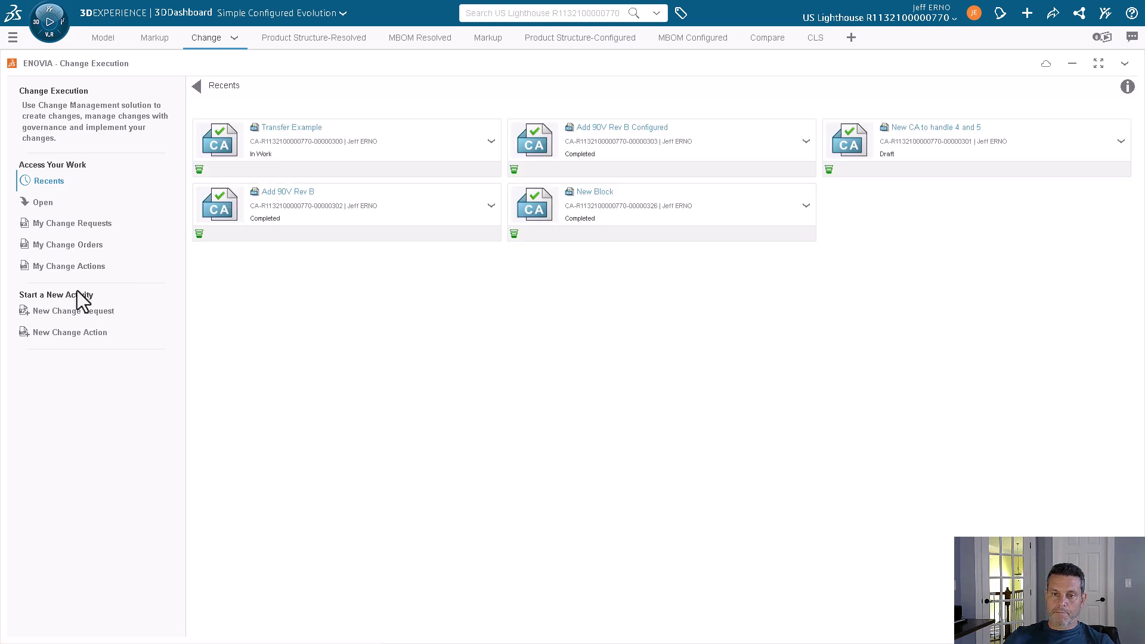
pyautogui.click(48, 266)
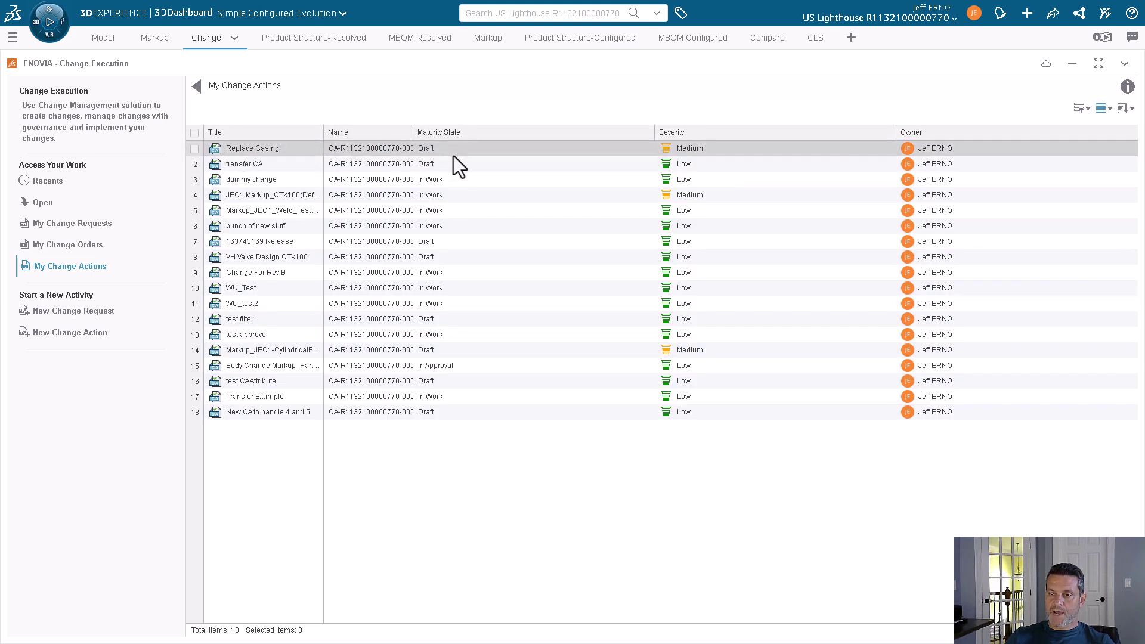
pyautogui.doubleClick(245, 154)
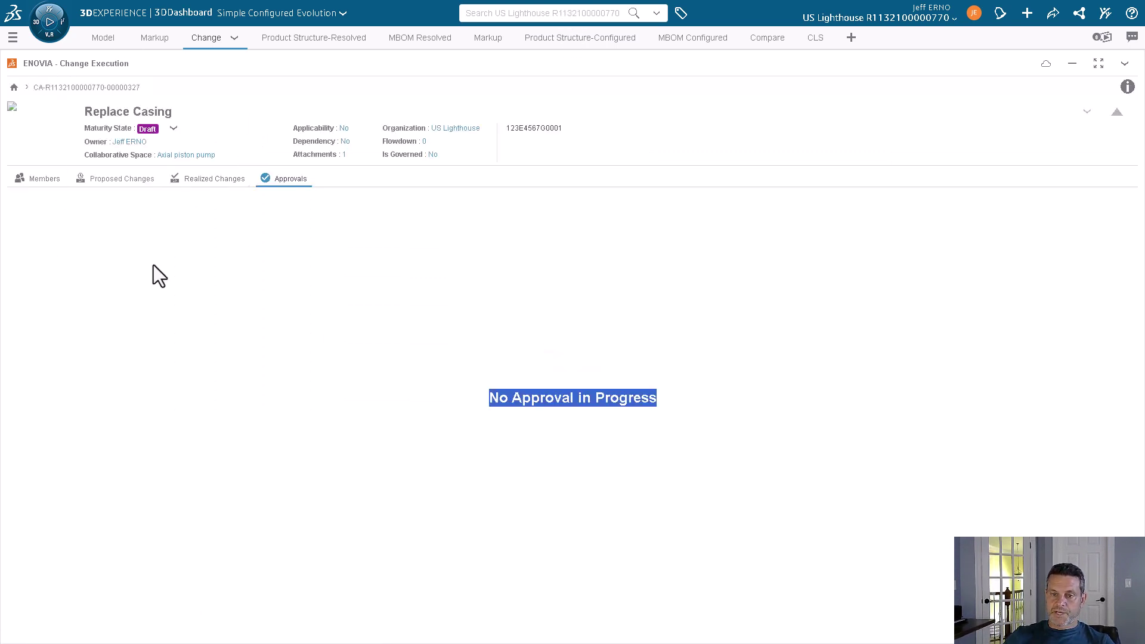
# Assign the Approver role to the existing owner and assignee among the change action's members
pyautogui.click(26, 186)
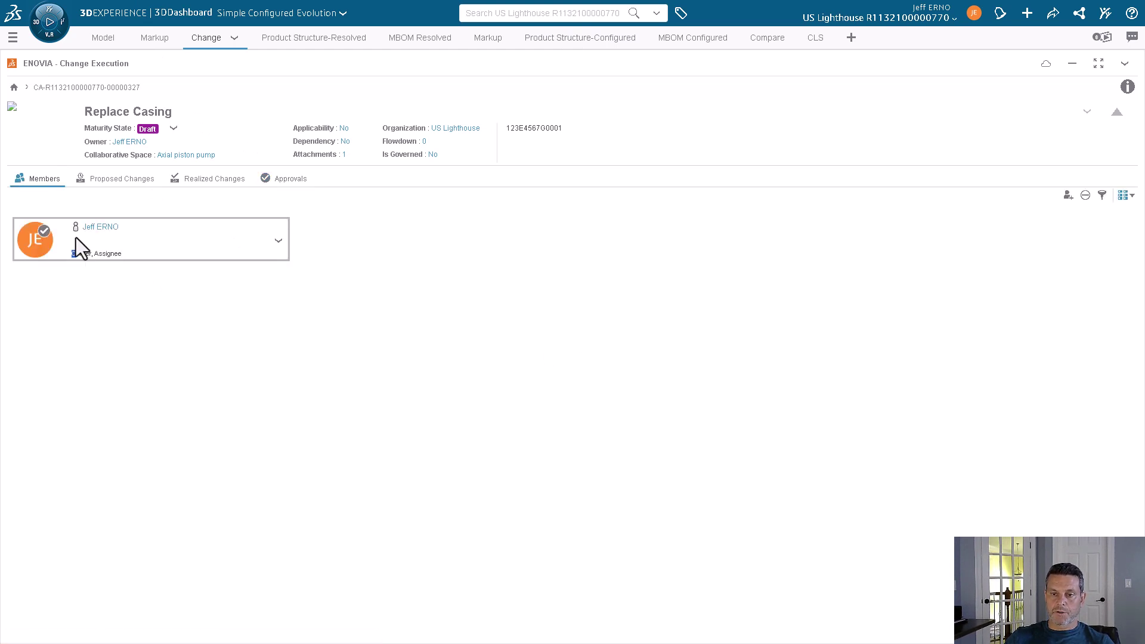
pyautogui.moveTo(76, 237); pyautogui.dragTo(89, 298)
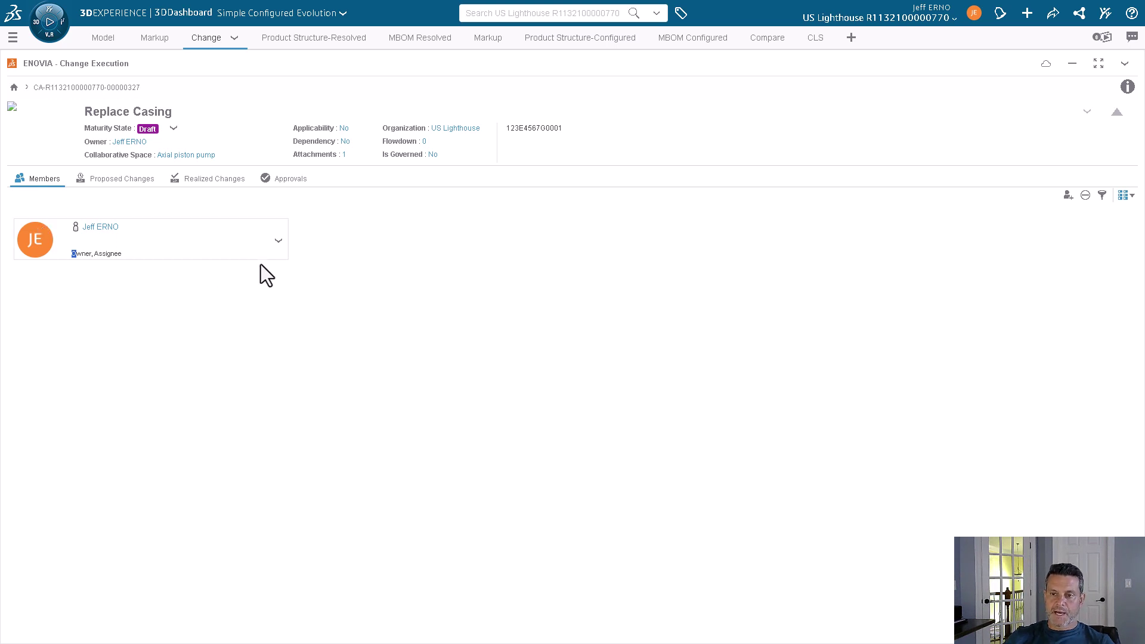
pyautogui.click(278, 241)
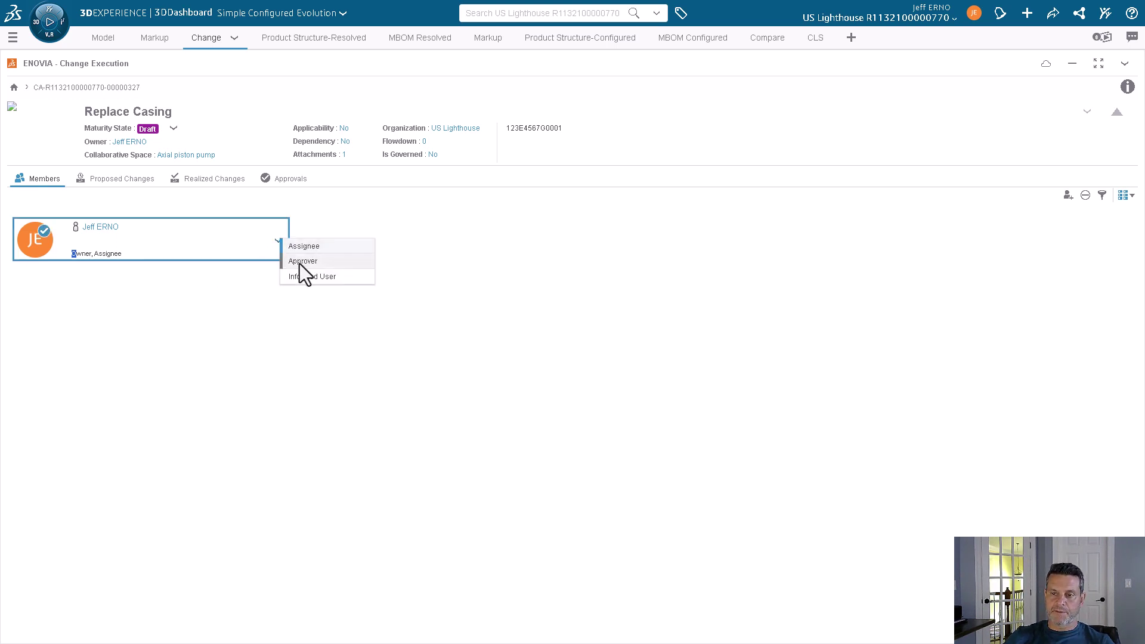
pyautogui.click(300, 263)
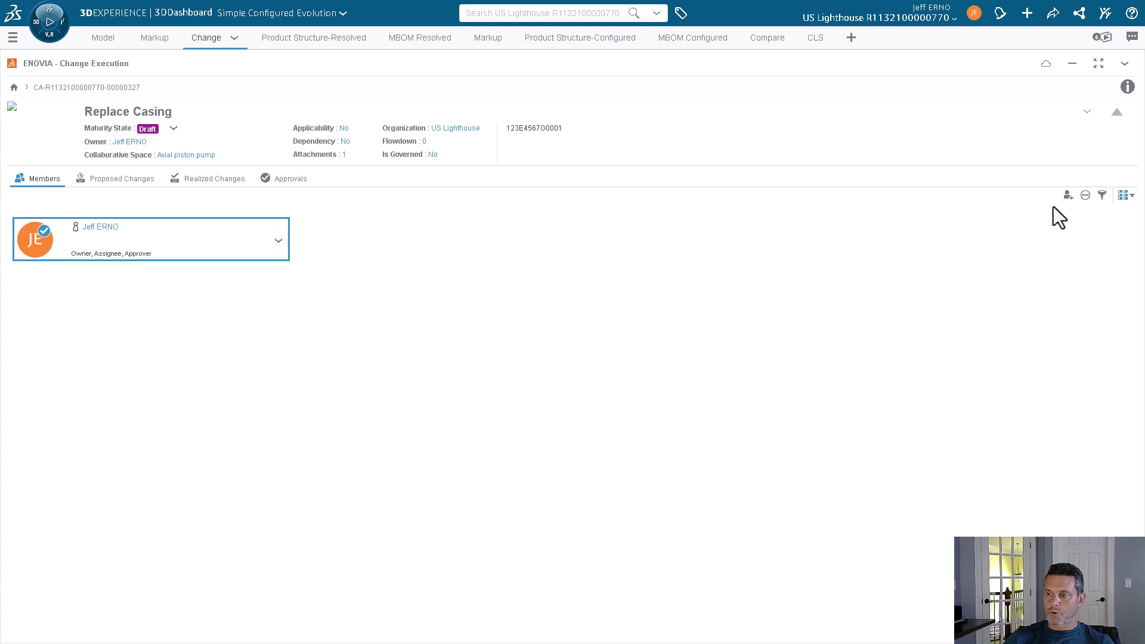
# Look at the member-adding options, then inspect the change action's attached Replace Casing MU in 3D Markup and close it
pyautogui.click(1067, 196)
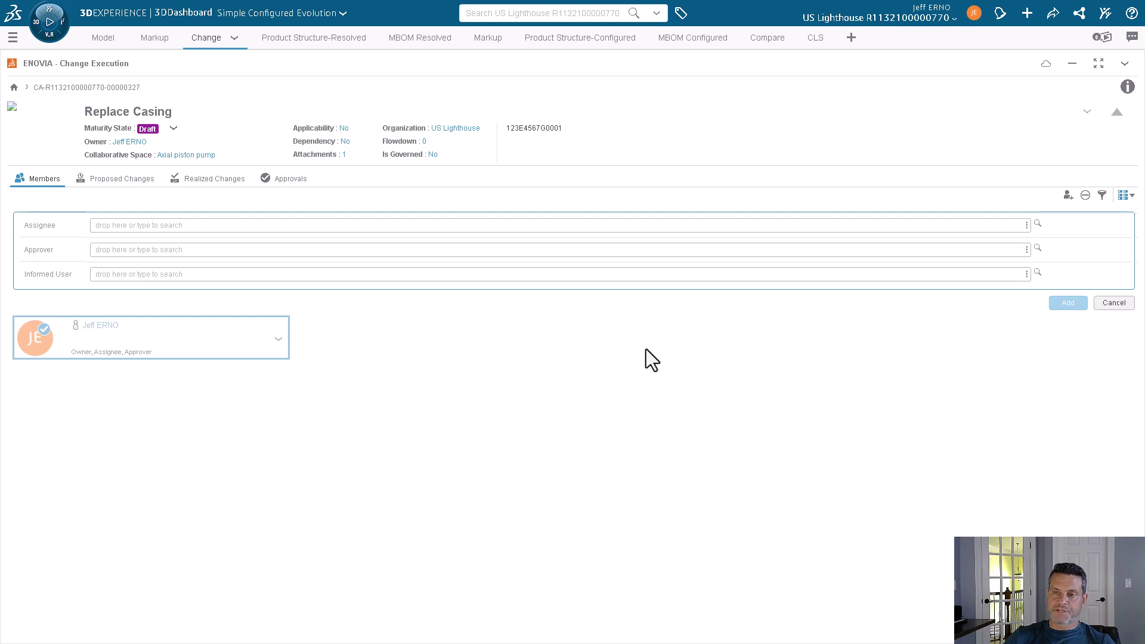
pyautogui.click(1113, 303)
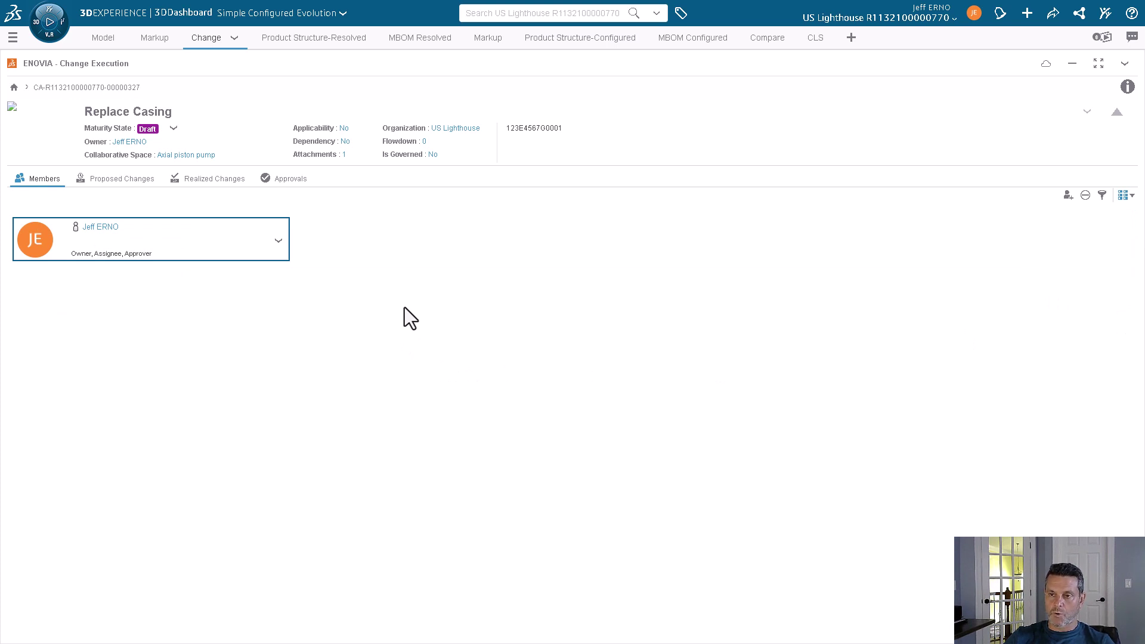
pyautogui.click(344, 156)
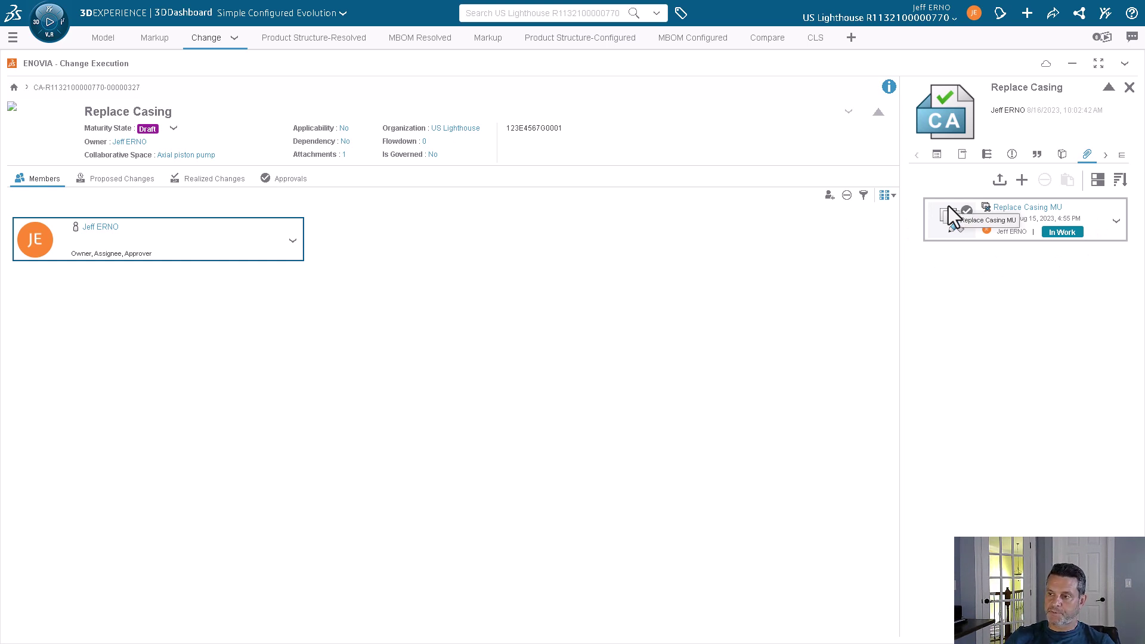
pyautogui.click(1113, 223)
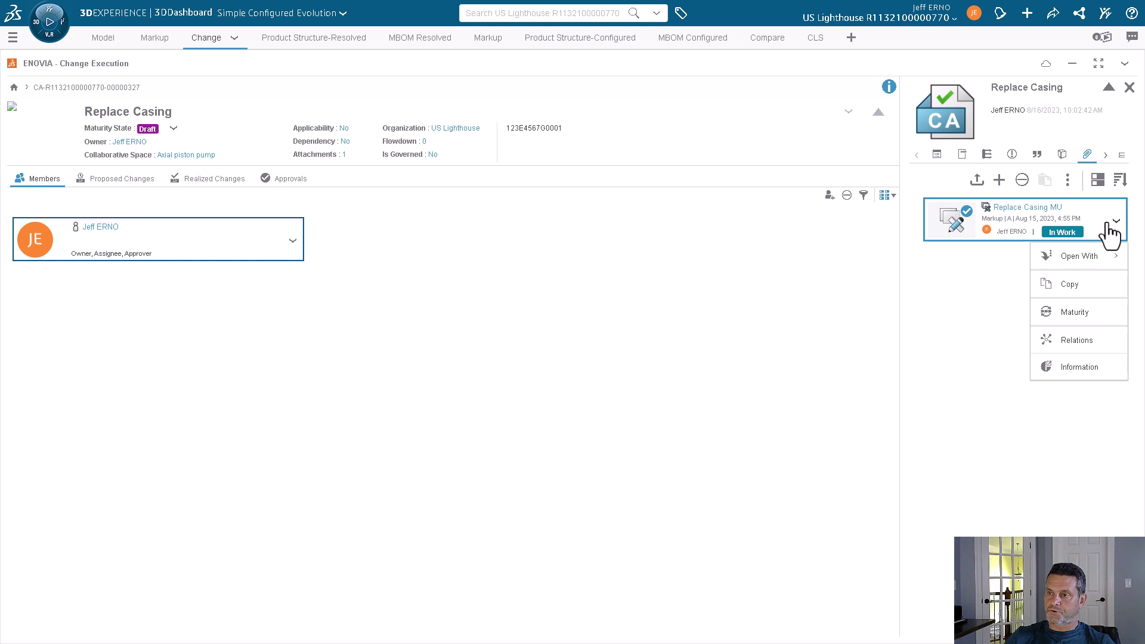
pyautogui.moveTo(1091, 258)
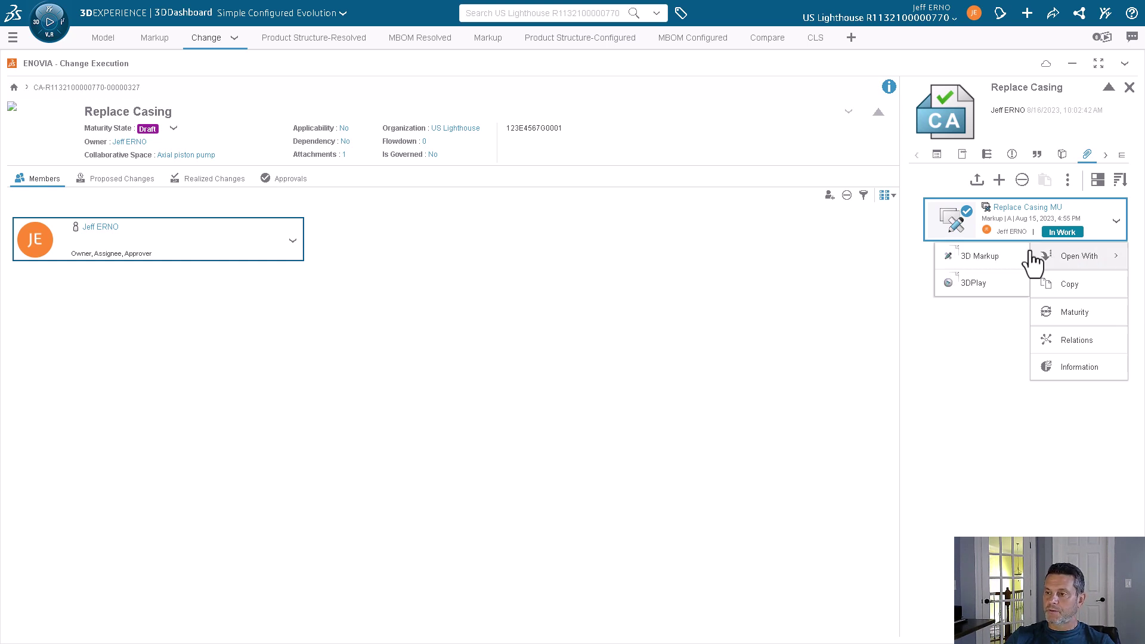
pyautogui.click(983, 257)
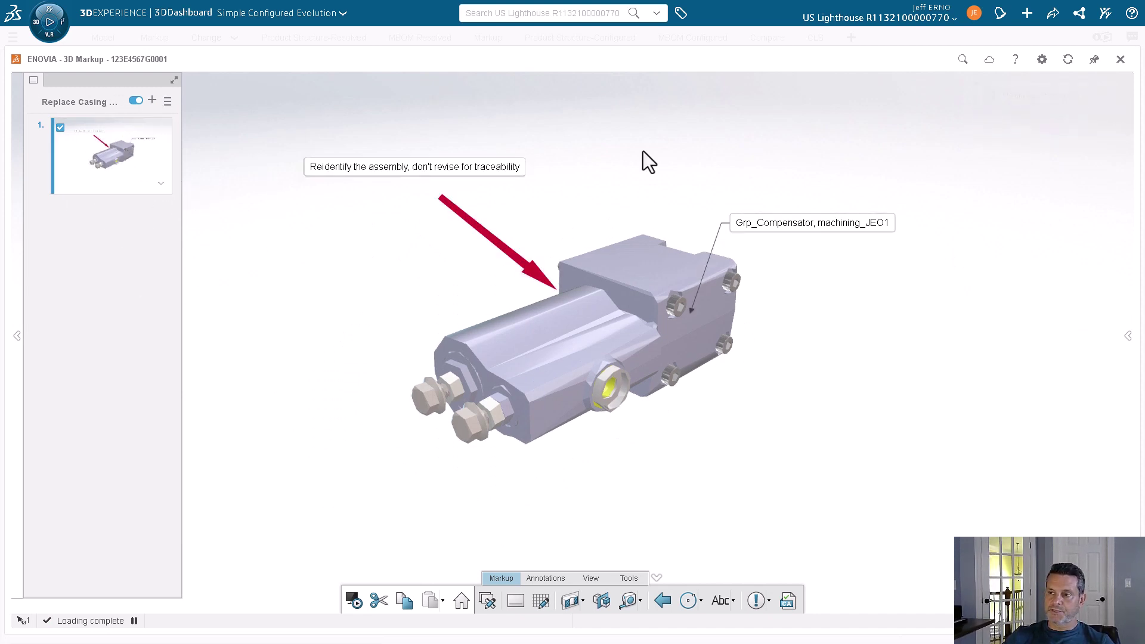
pyautogui.click(1120, 59)
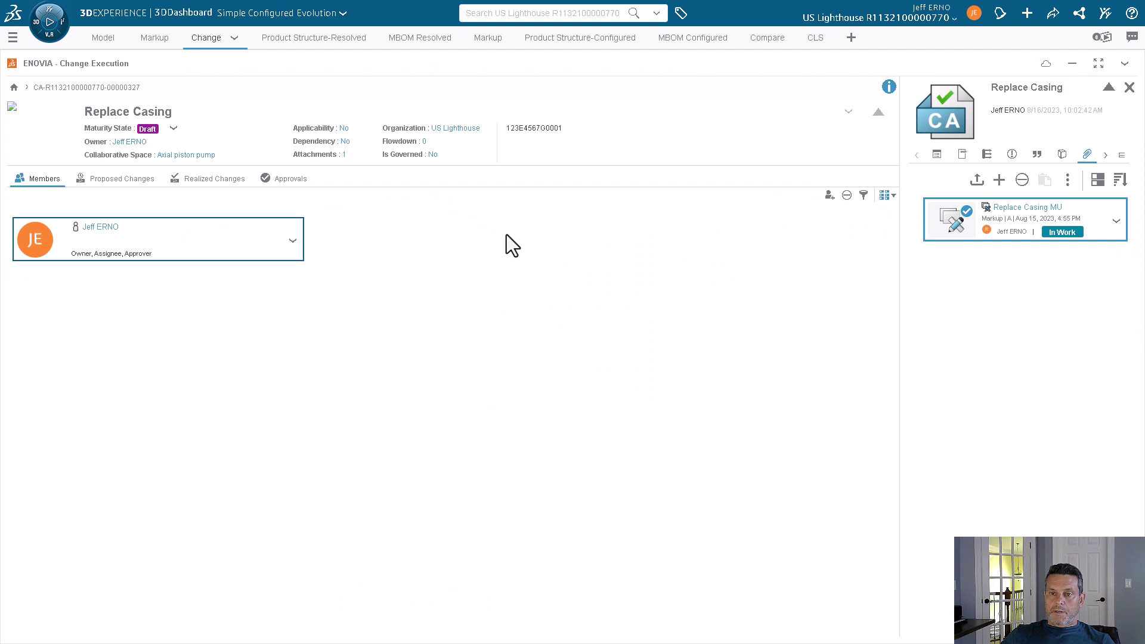
# Remove product 123E4567G0001 from the proposed changes of the Replace Casing change action
pyautogui.click(107, 180)
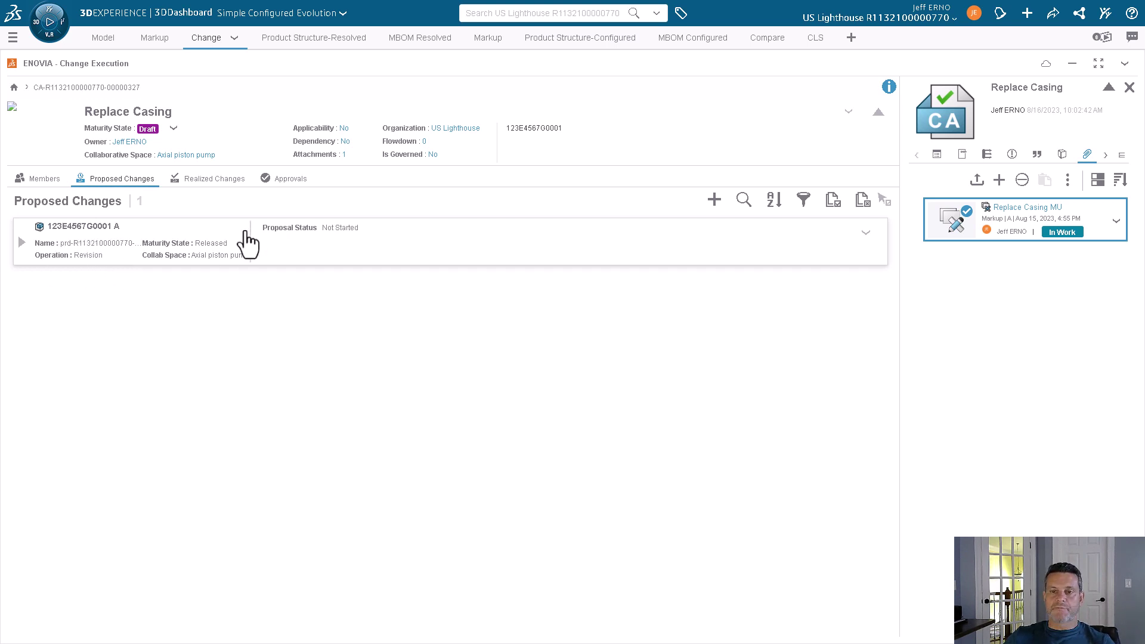
pyautogui.click(866, 232)
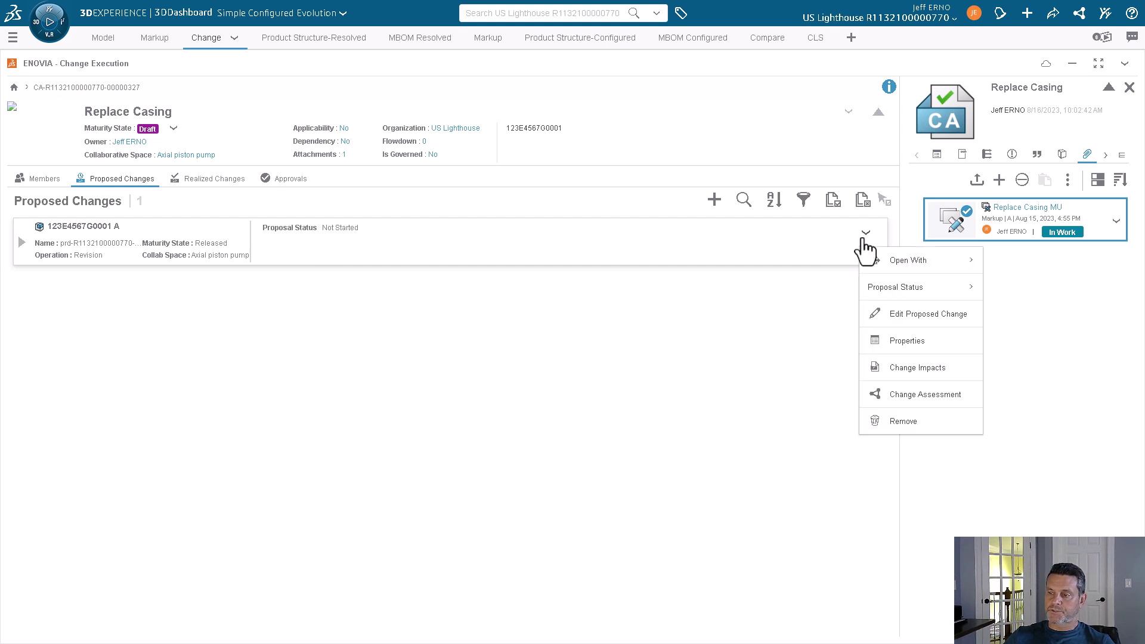
pyautogui.click(896, 422)
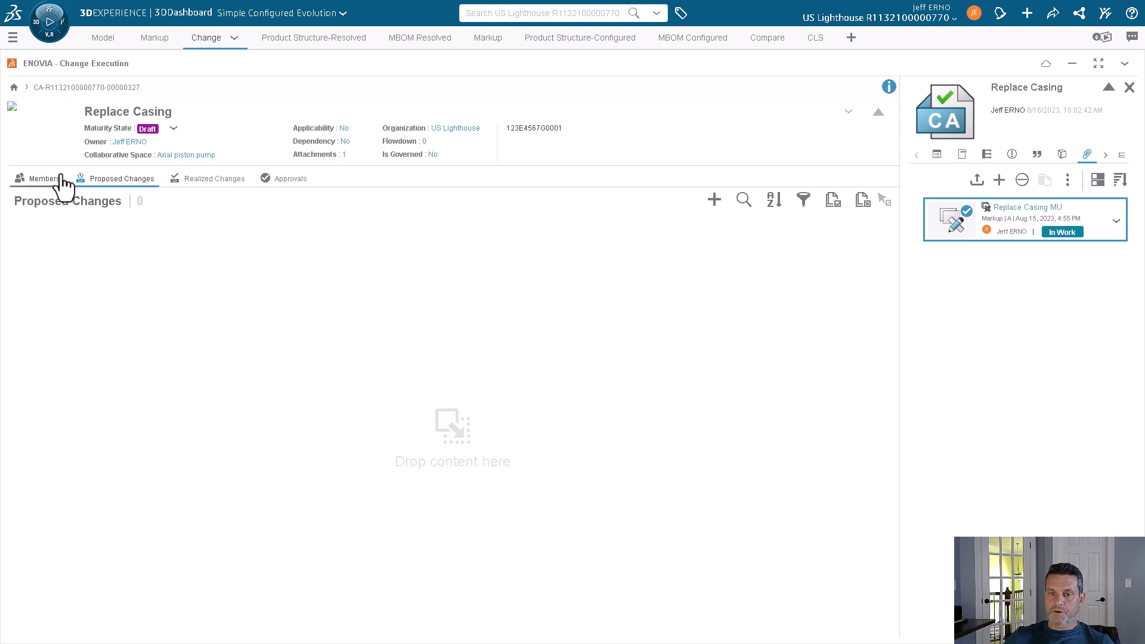
pyautogui.click(42, 179)
pyautogui.click(126, 182)
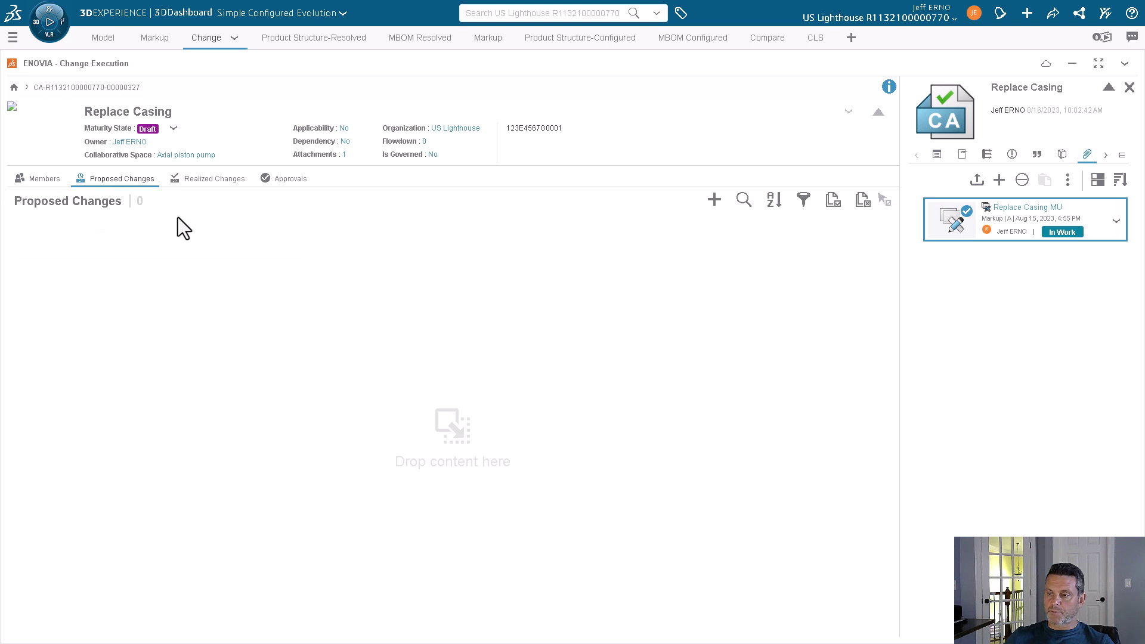
# Check the realized changes, set the Replace Casing change action's maturity state to In Work, and return to the recent changes
pyautogui.click(196, 186)
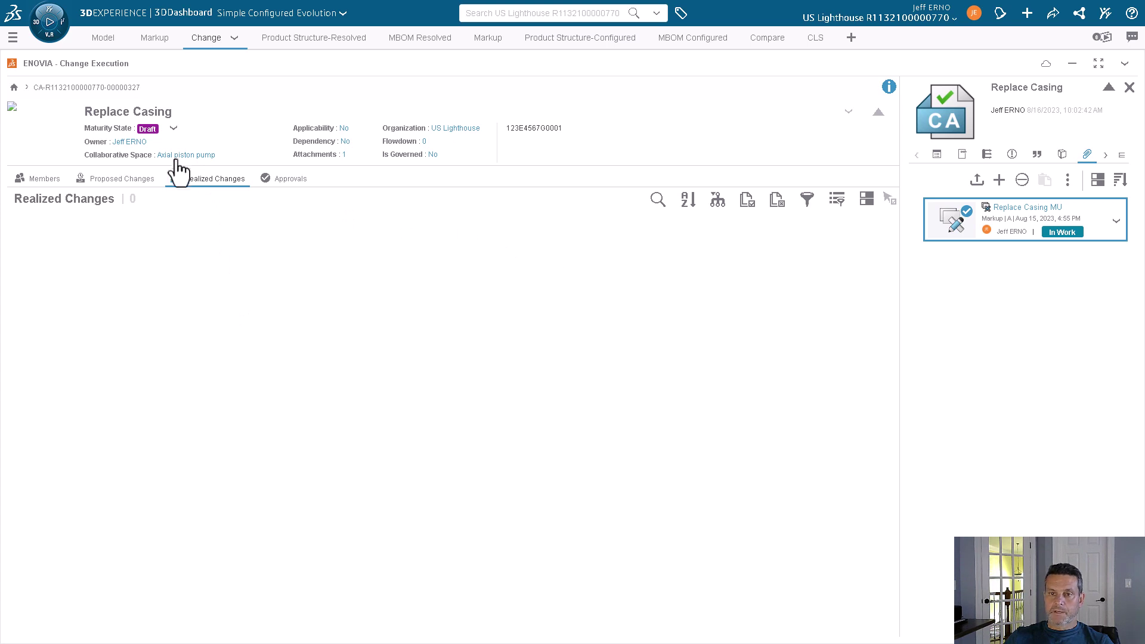
pyautogui.click(159, 133)
pyautogui.click(186, 158)
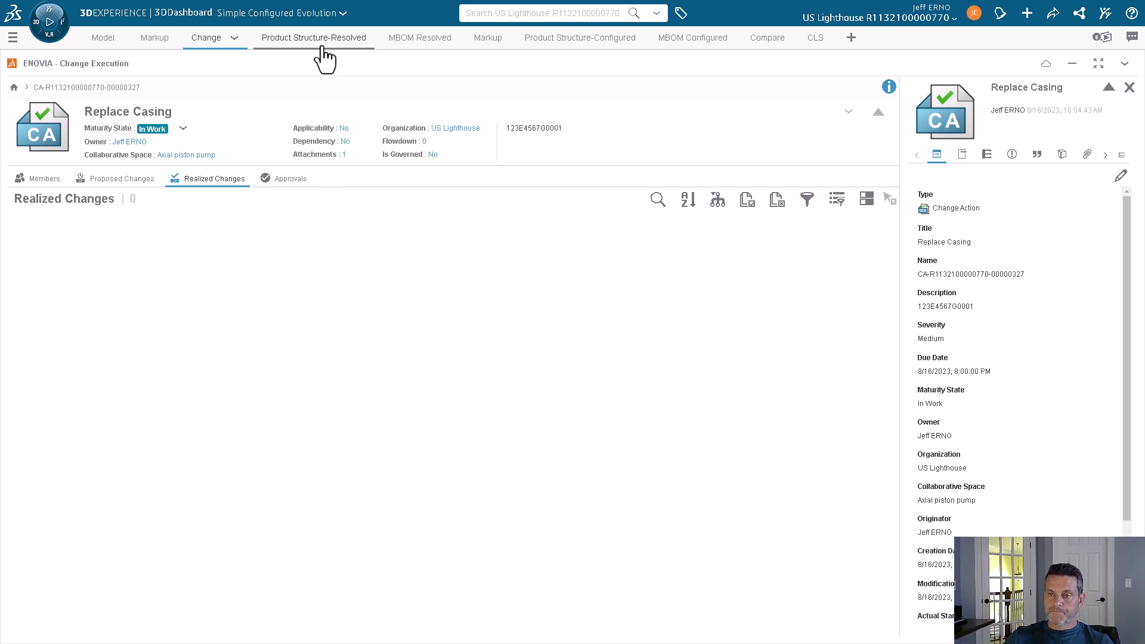
pyautogui.click(14, 88)
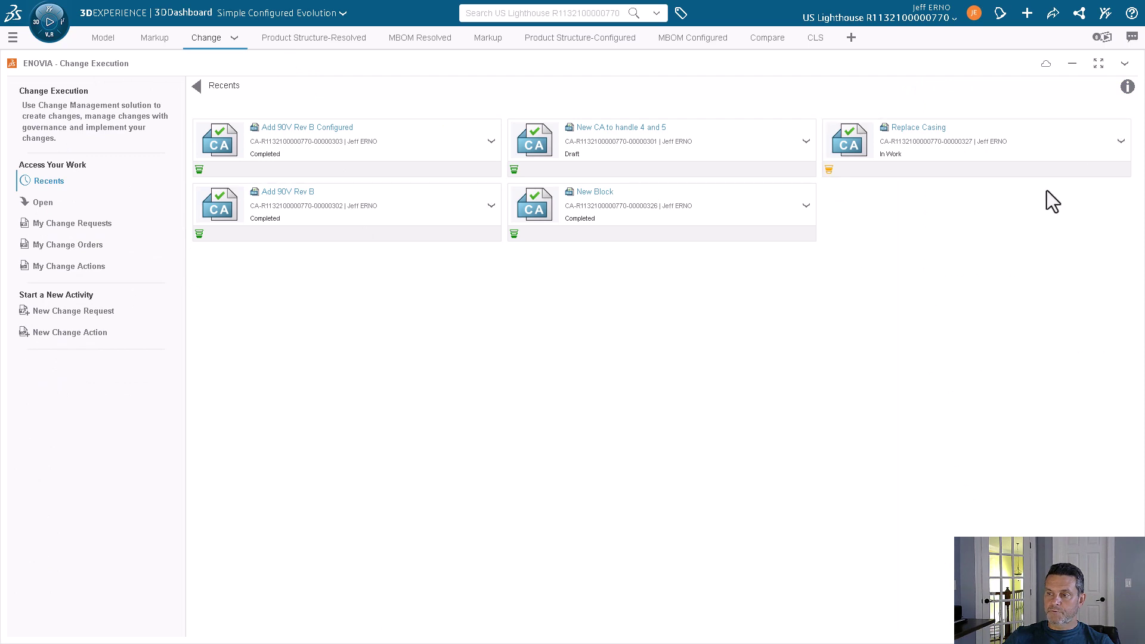
# Set the resolved product structure to work under the Replace Casing change action, picked from recent content, and check the assignment
pyautogui.click(322, 40)
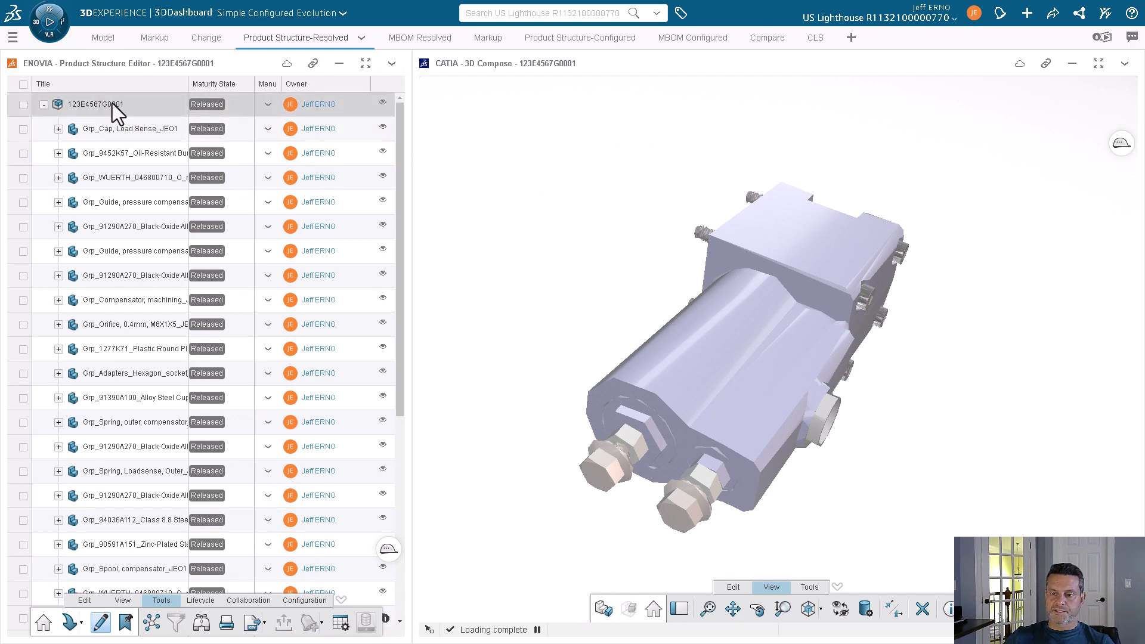
pyautogui.moveTo(398, 177)
pyautogui.mouseDown()
pyautogui.moveTo(400, 235)
pyautogui.moveTo(409, 164)
pyautogui.mouseUp()
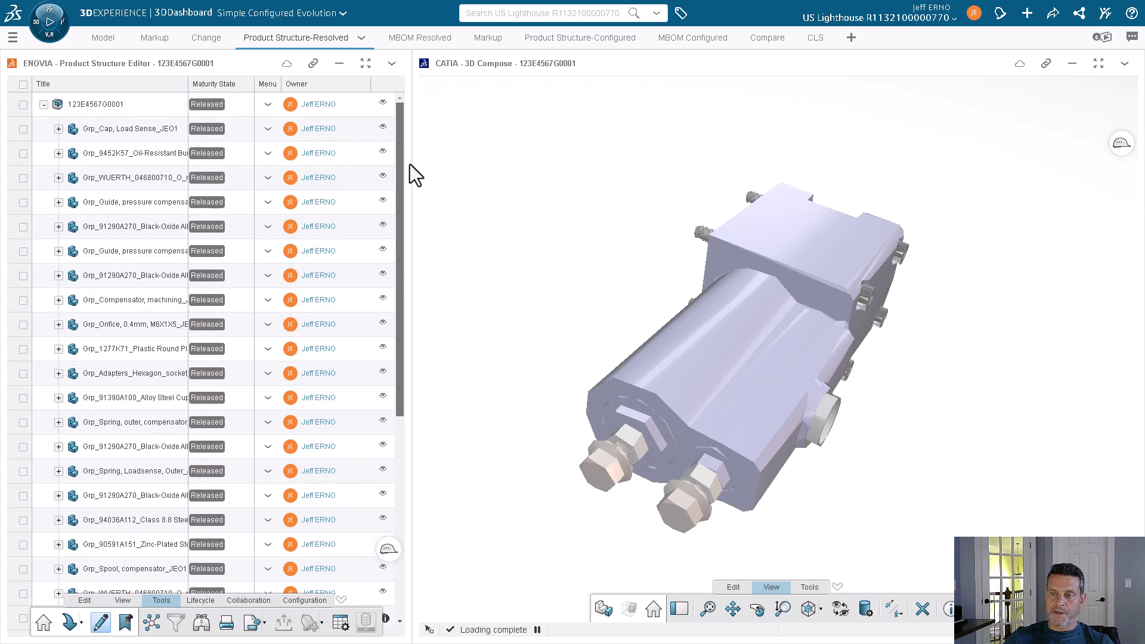
pyautogui.click(387, 549)
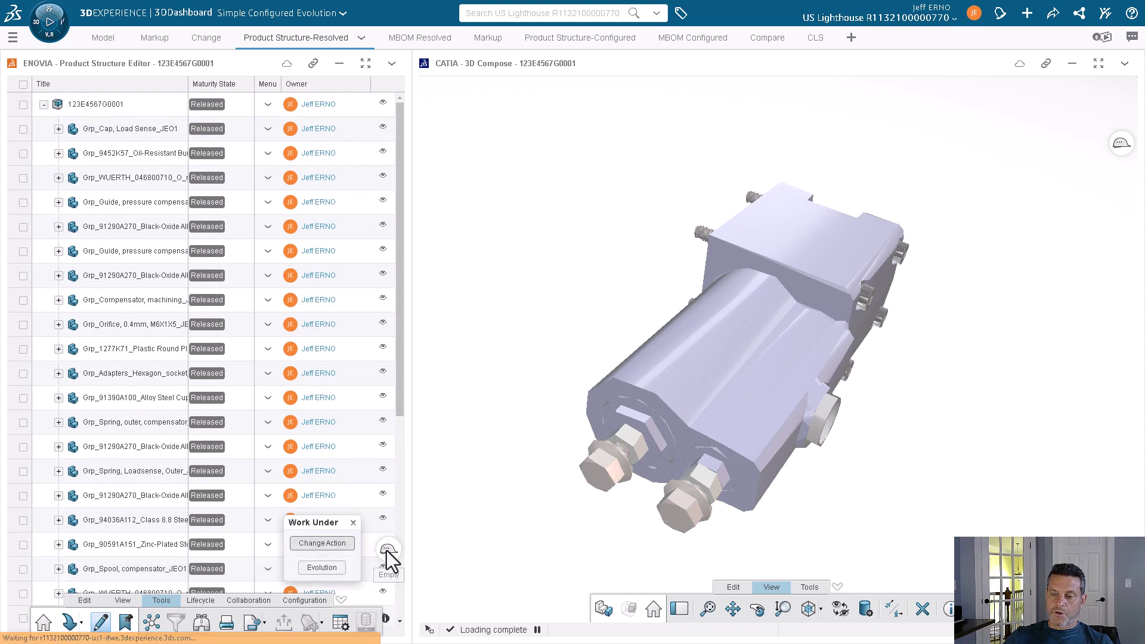
pyautogui.click(314, 544)
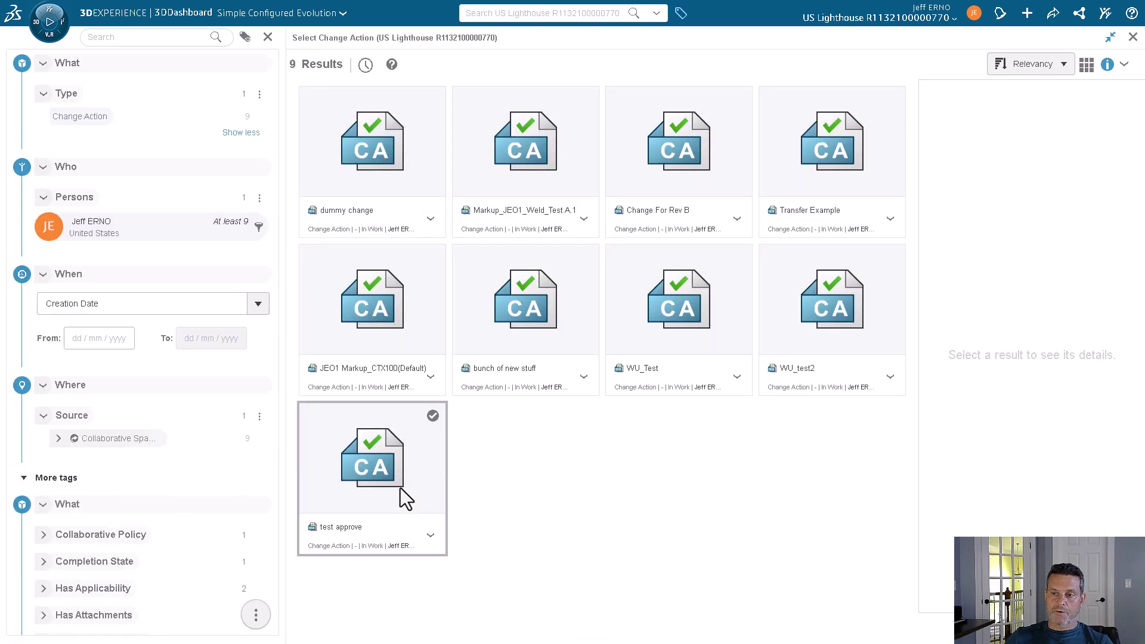
pyautogui.moveTo(399, 487)
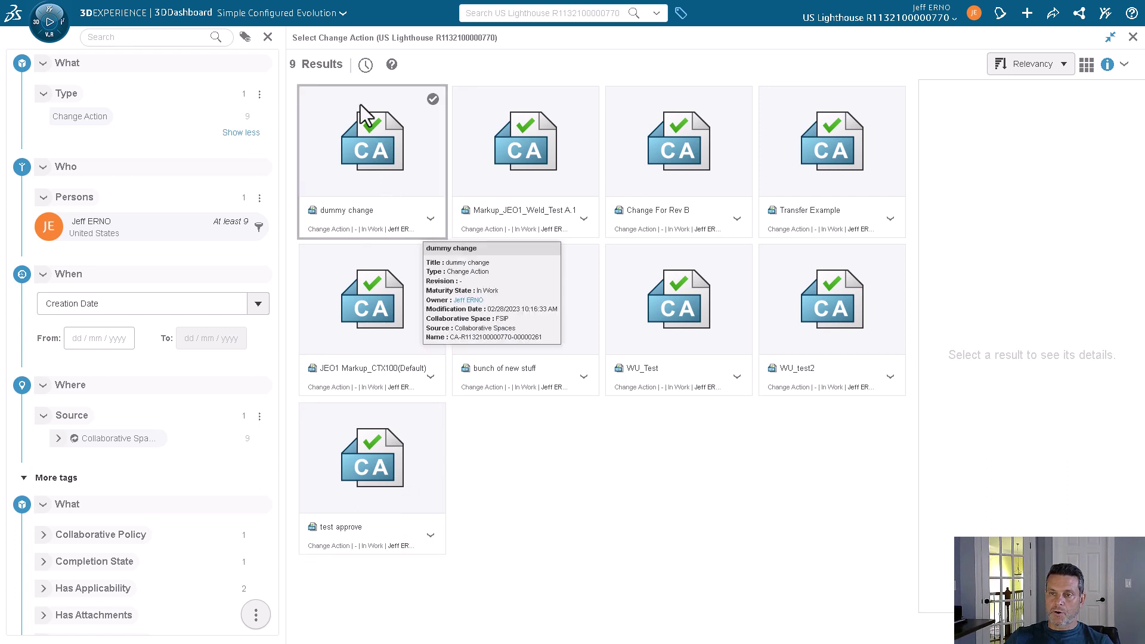
pyautogui.click(365, 64)
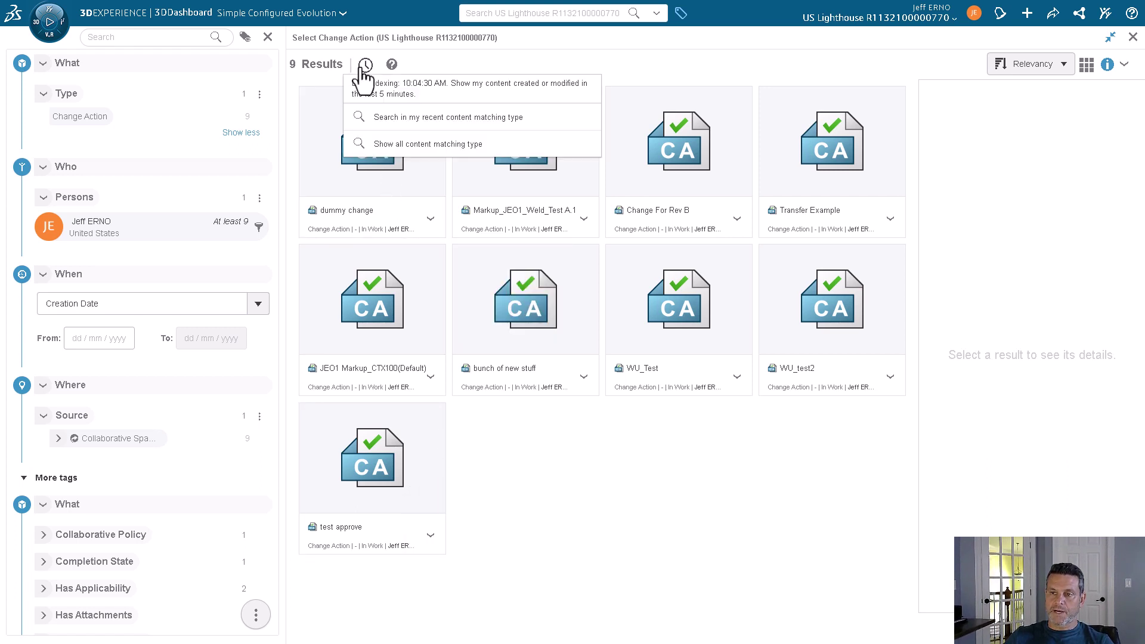
pyautogui.click(384, 147)
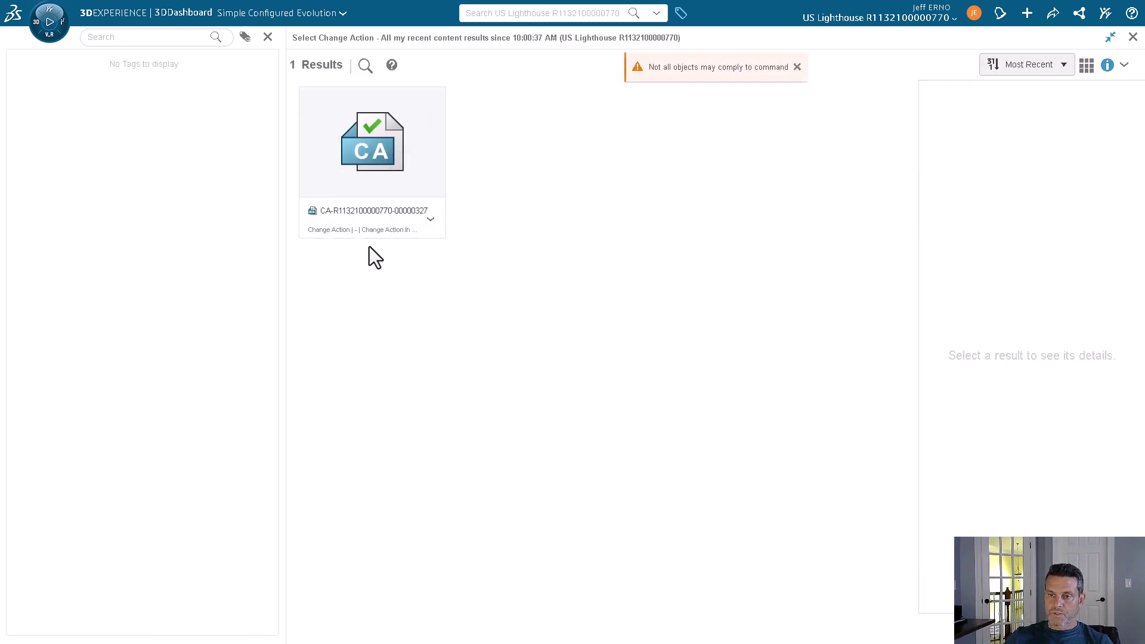
pyautogui.click(376, 176)
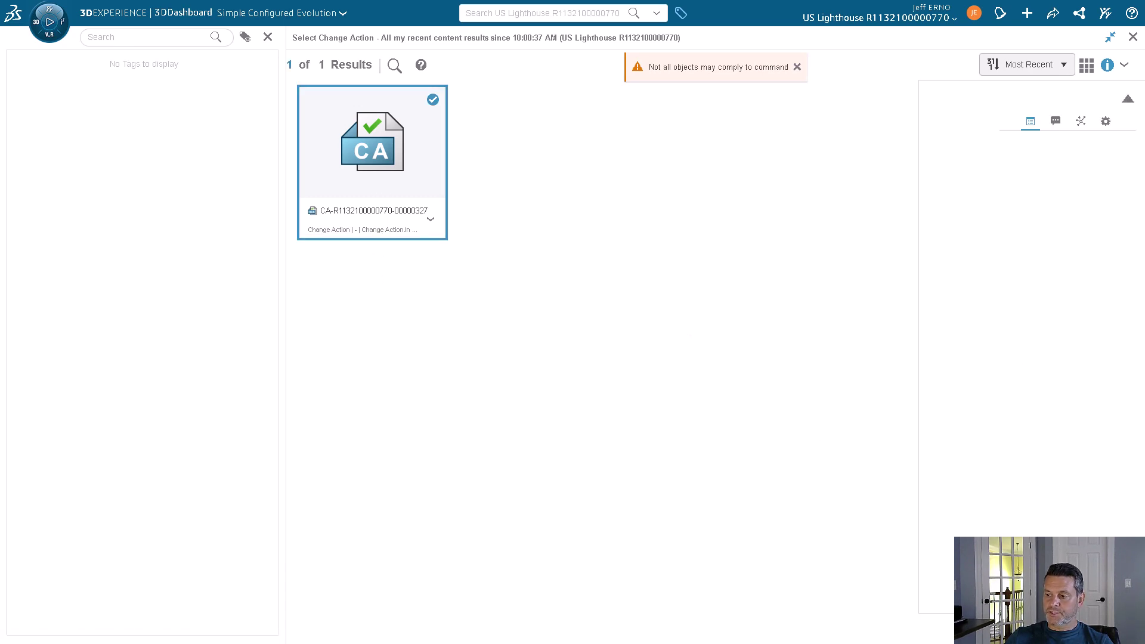
pyautogui.click(1073, 628)
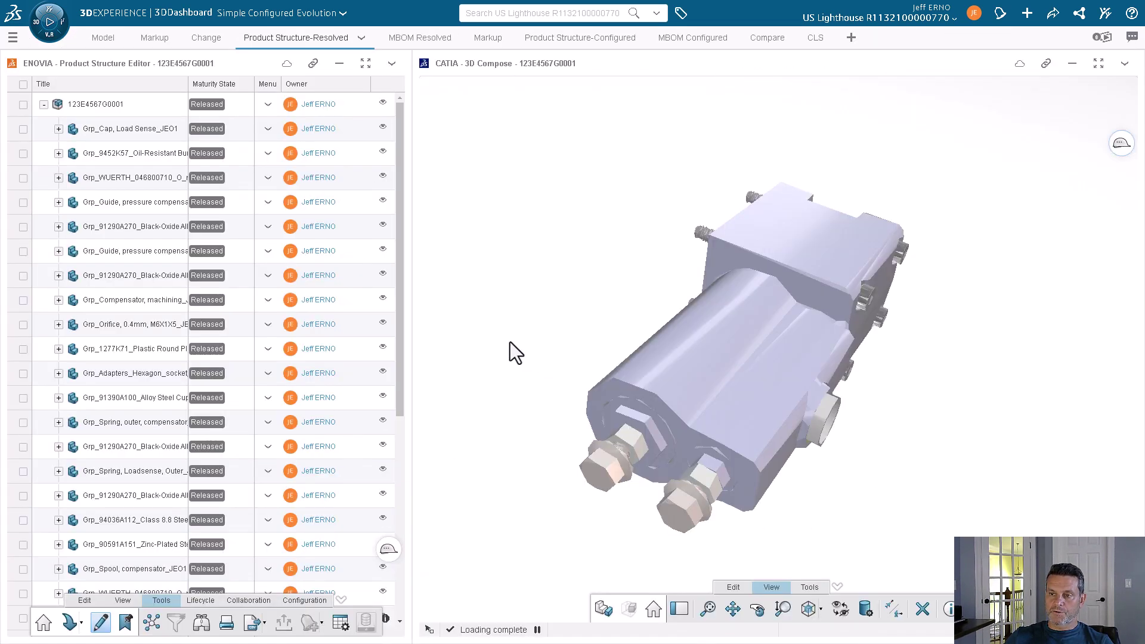
pyautogui.click(389, 549)
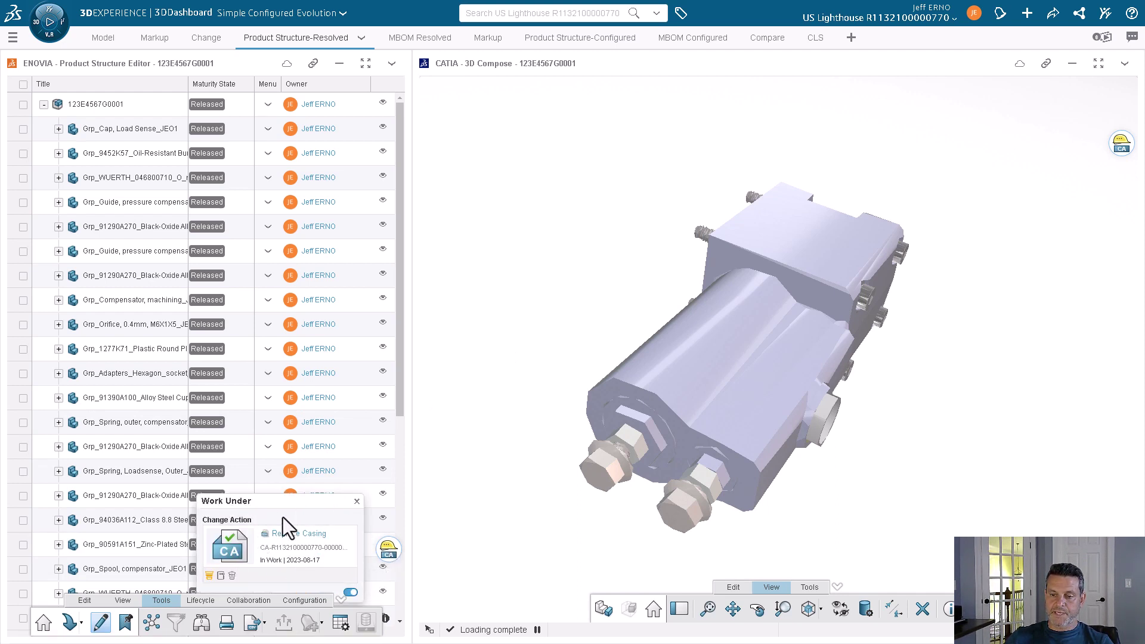
pyautogui.click(356, 507)
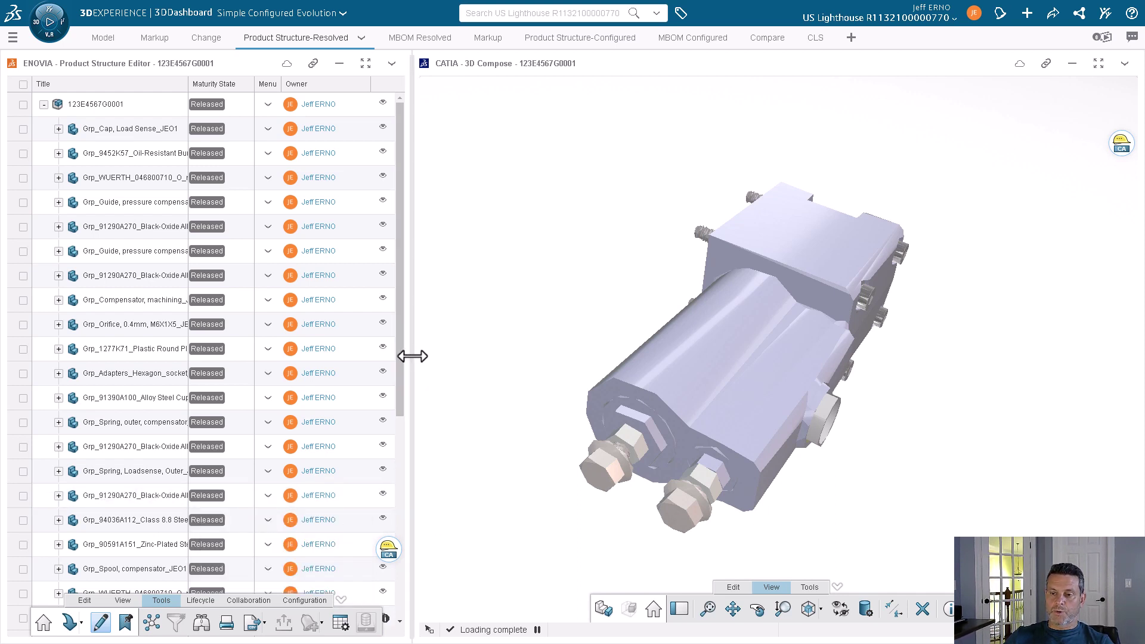
# Duplicate the root product 123E4567G0001 with the prefix New_G0002, excluding structural objects and keeping the Axial piston pump Leader credentials
pyautogui.moveTo(409, 356); pyautogui.dragTo(521, 360)
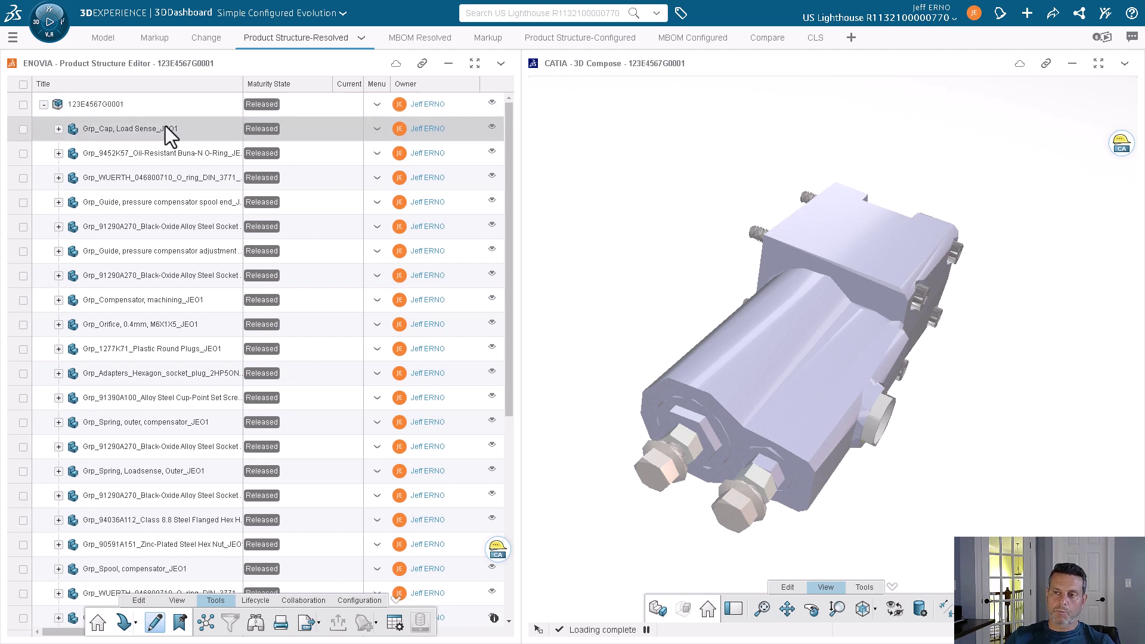
pyautogui.click(101, 103)
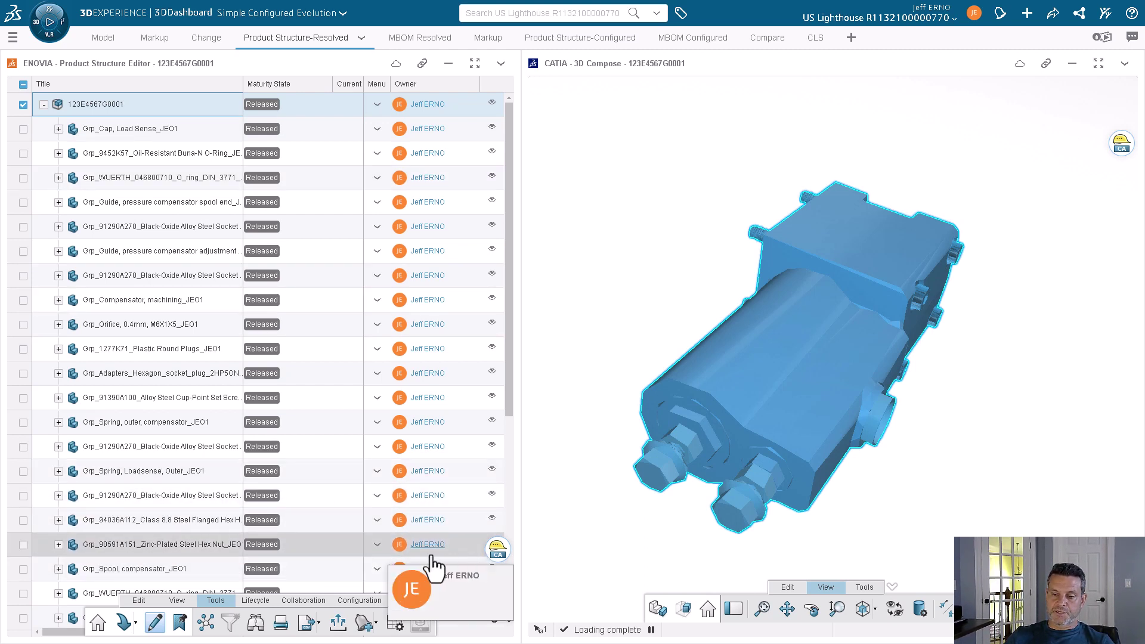
pyautogui.click(256, 600)
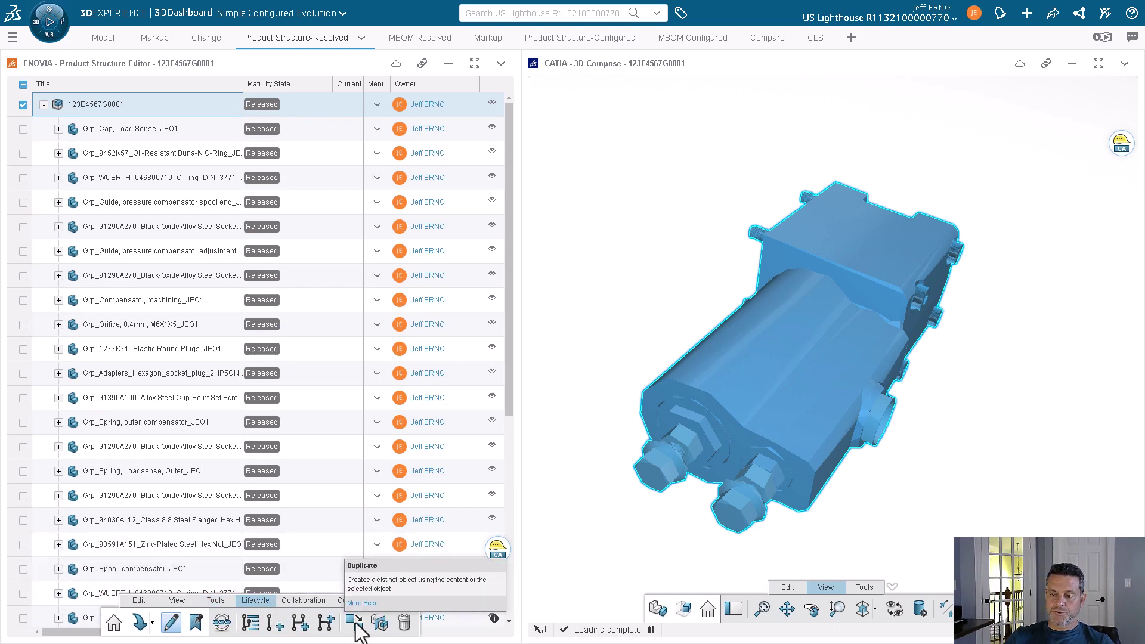
pyautogui.click(354, 623)
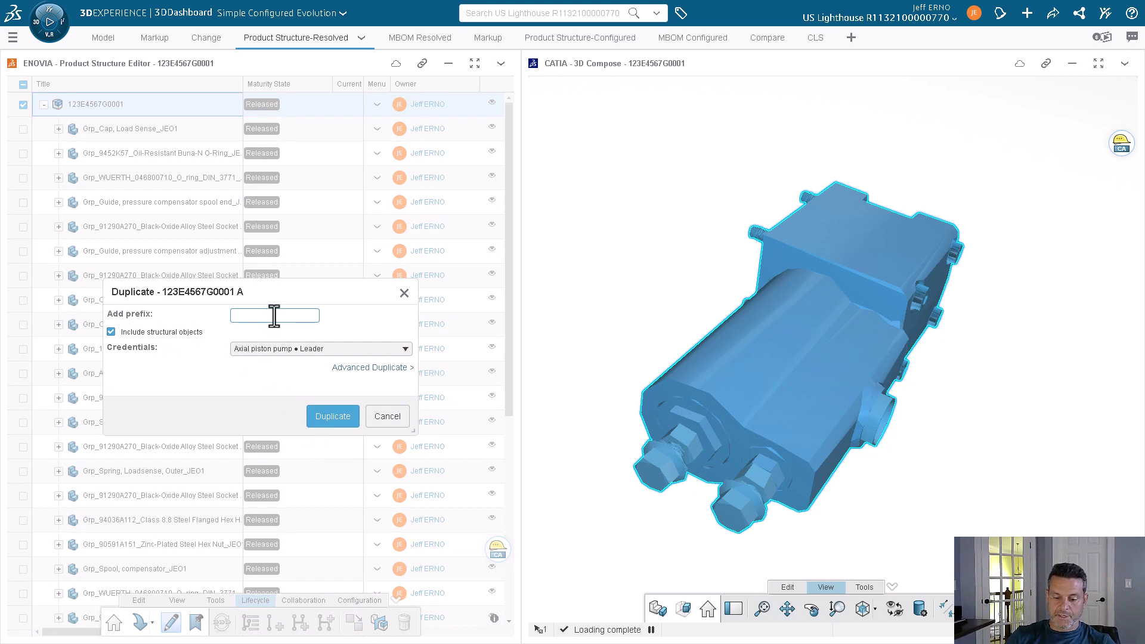
pyautogui.write('New_')
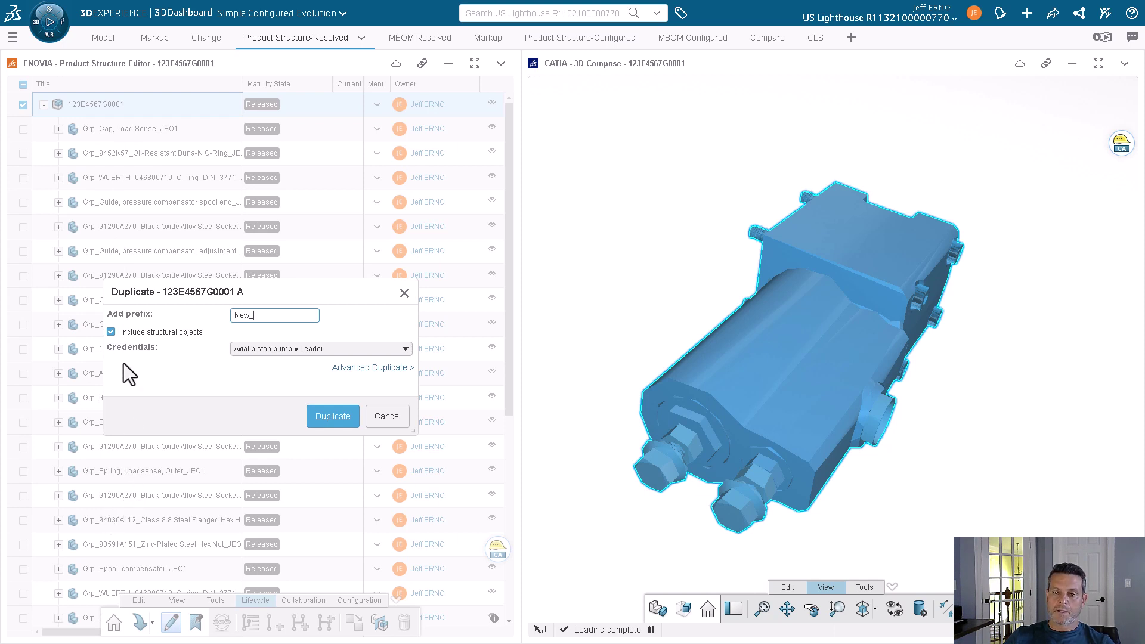
pyautogui.click(111, 332)
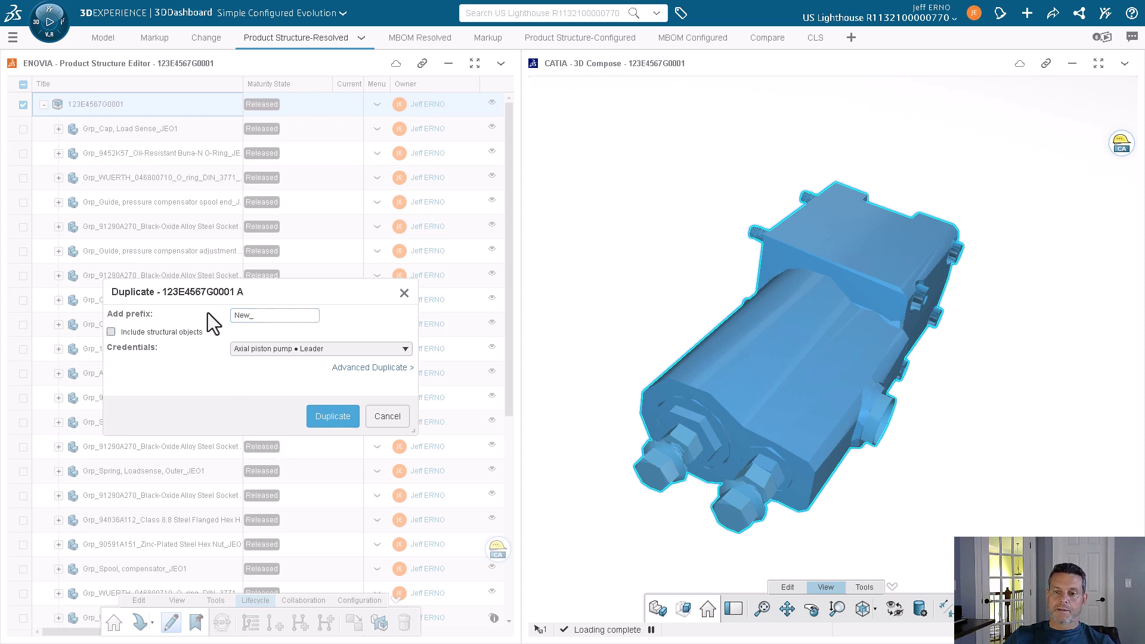
pyautogui.click(256, 315)
pyautogui.write('G0002')
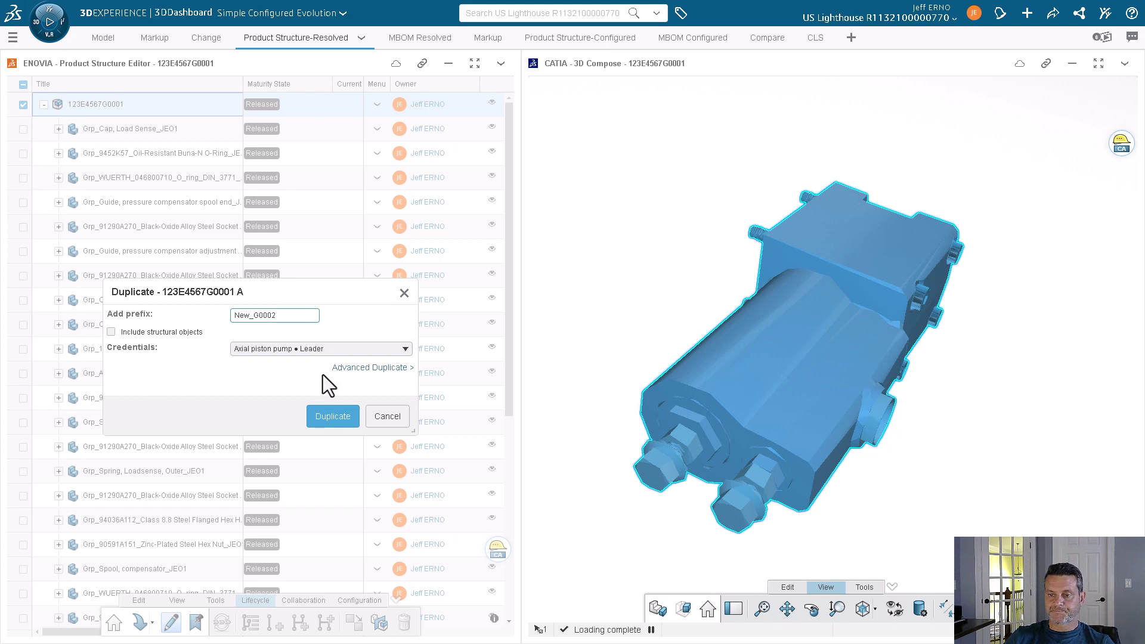
pyautogui.click(336, 417)
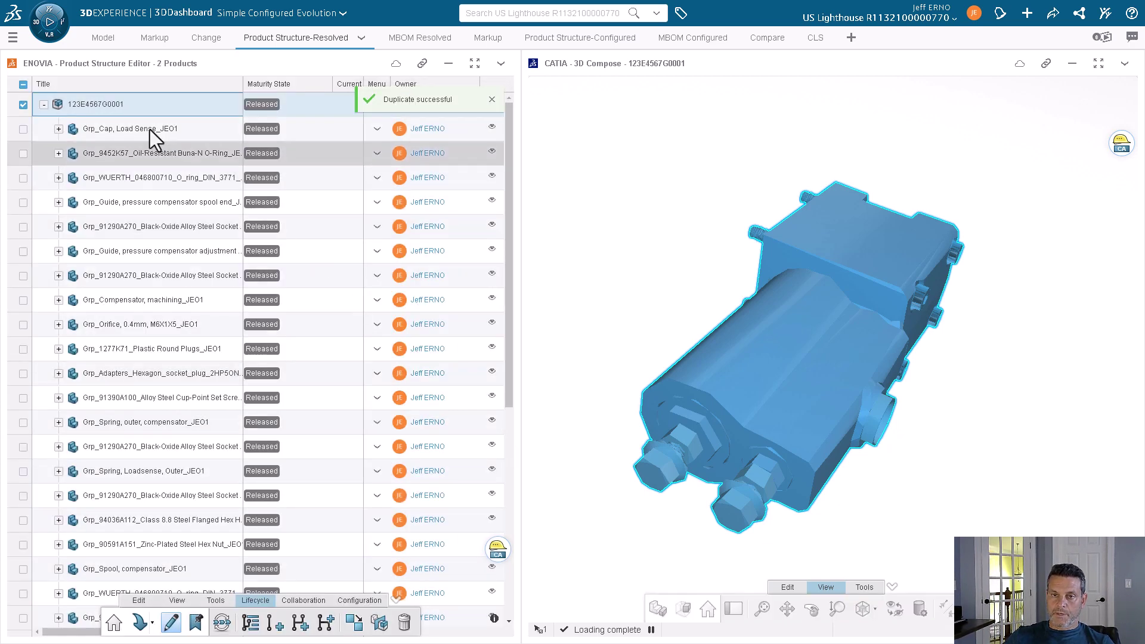
# Try to expand the duplicated product New_G0002123E4567G0001 and hide the collapsed original 123E4567G0001 in the 3D view
pyautogui.click(43, 105)
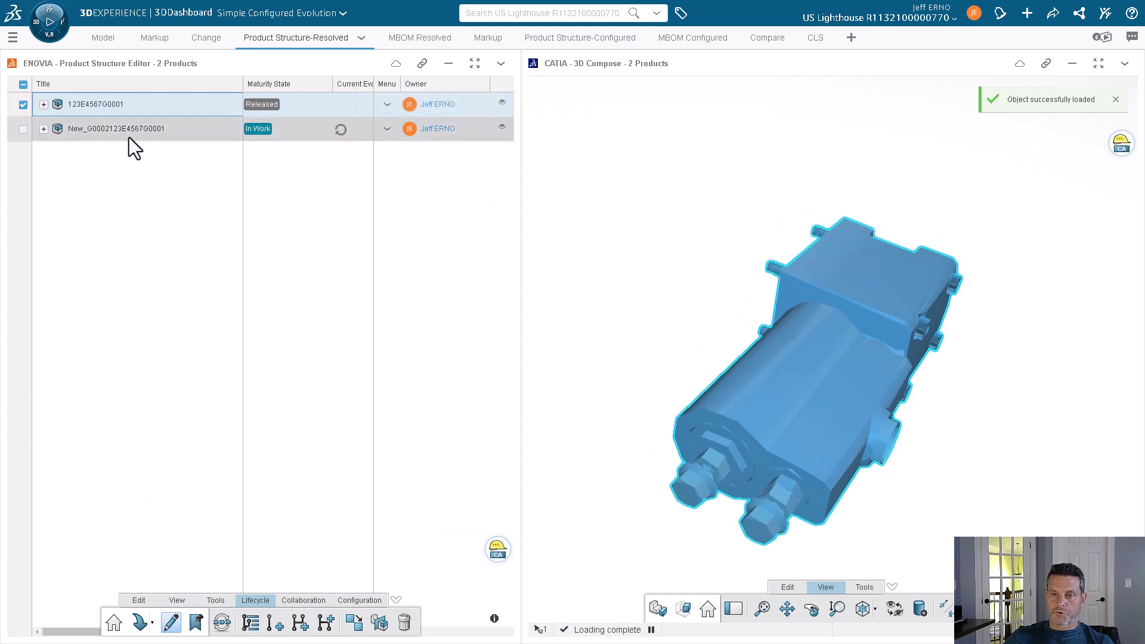
pyautogui.click(43, 129)
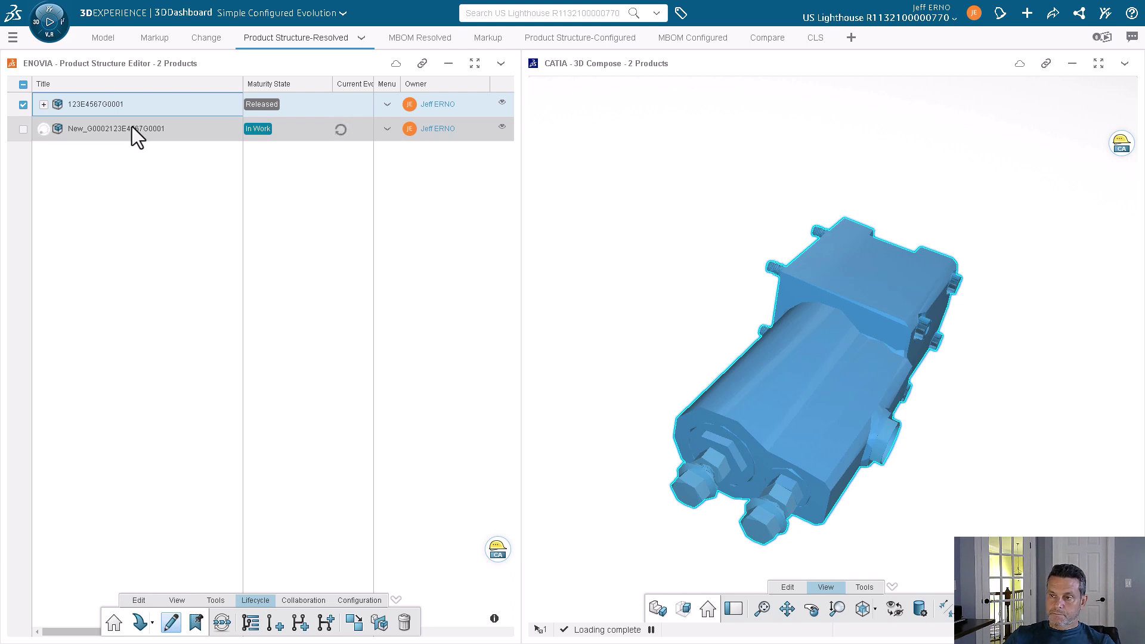
pyautogui.click(502, 104)
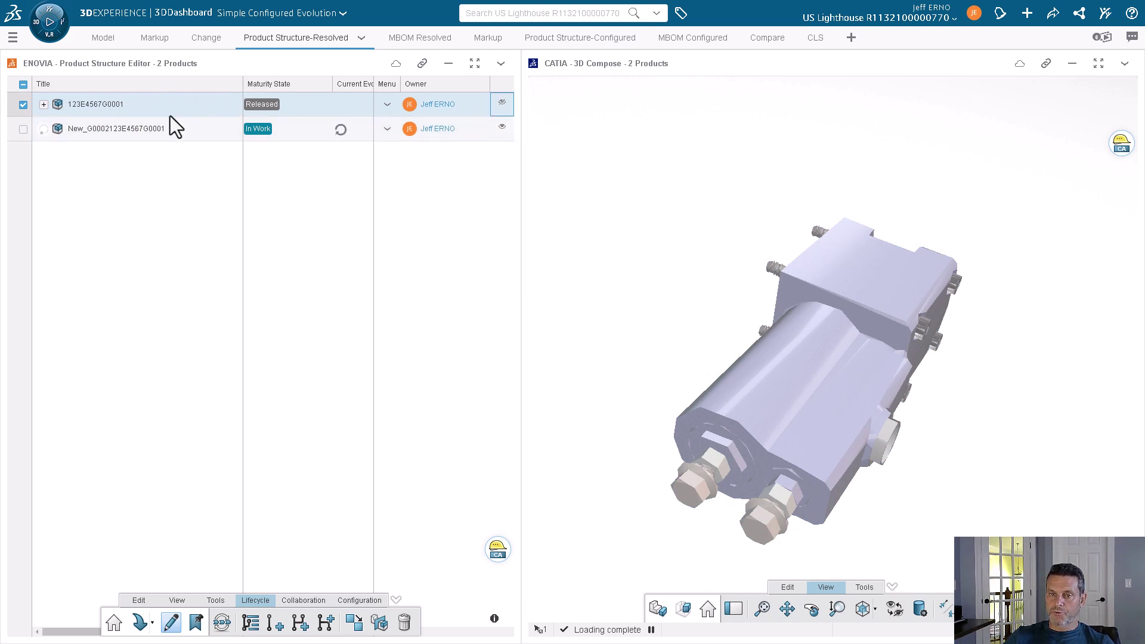
pyautogui.moveTo(689, 287); pyautogui.dragTo(672, 235, button='middle')
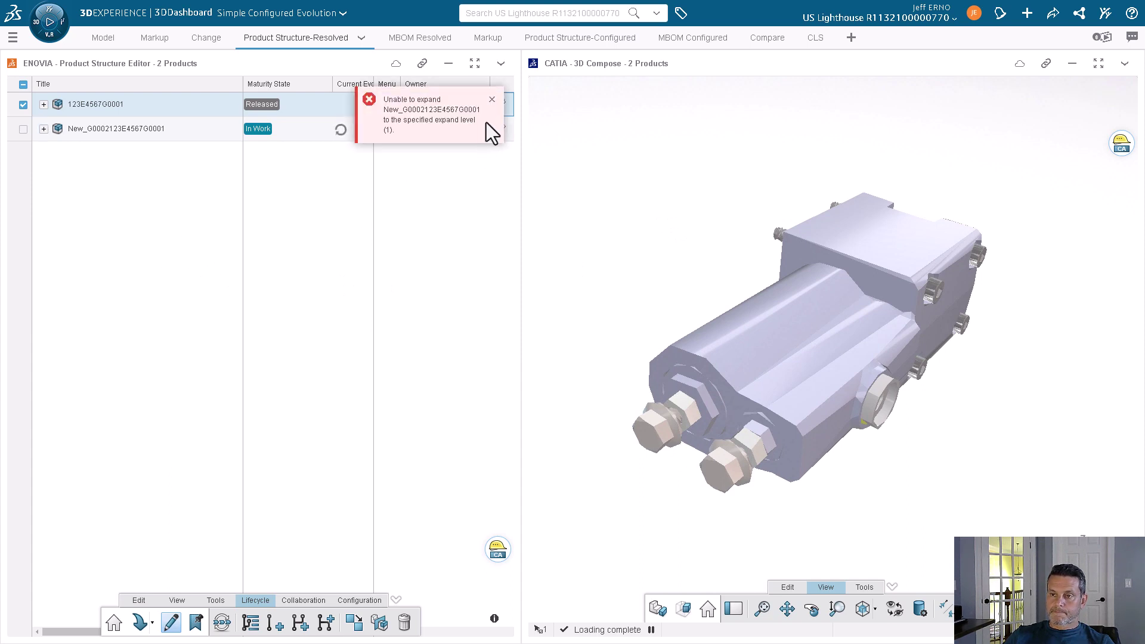
pyautogui.click(492, 100)
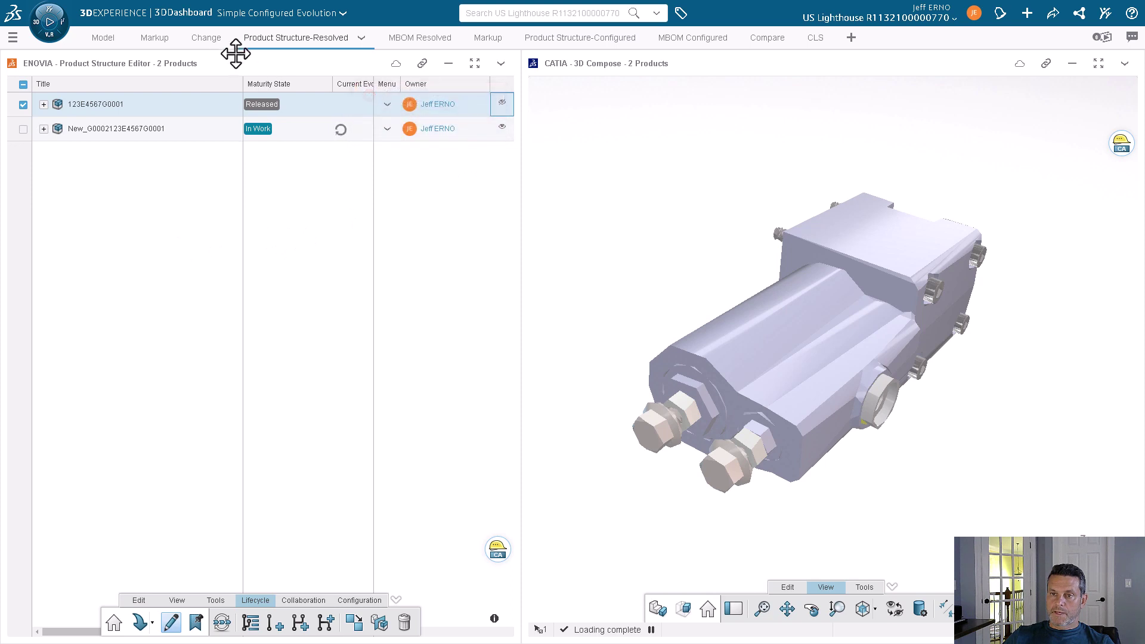
# Check in the Replace Casing change action's realized changes which original object the duplicated product was created from
pyautogui.click(206, 41)
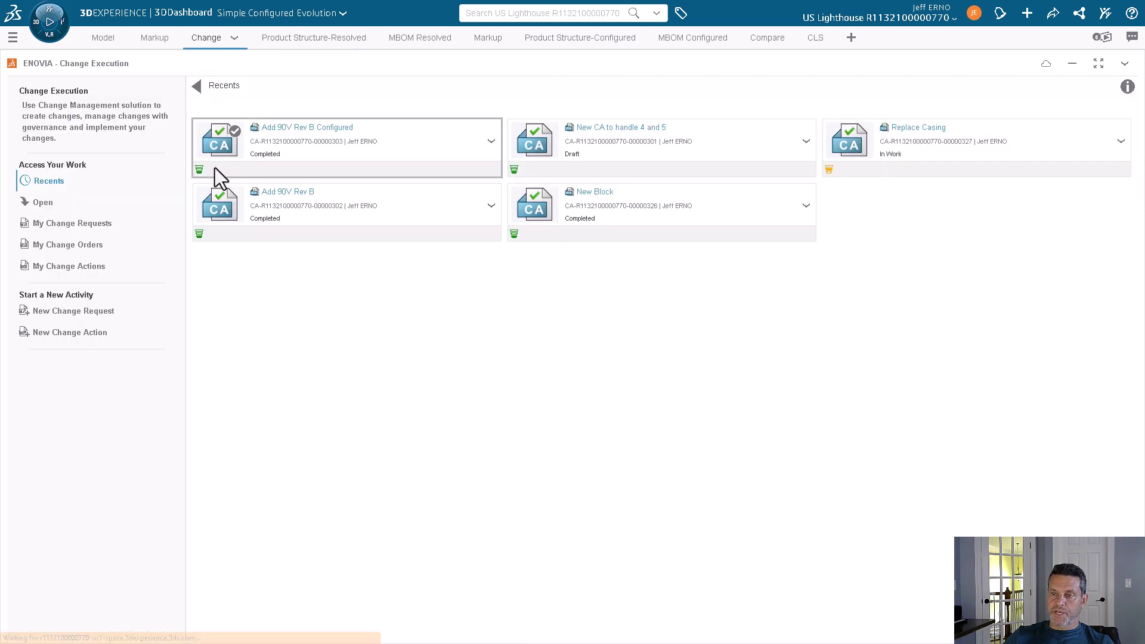
pyautogui.click(921, 158)
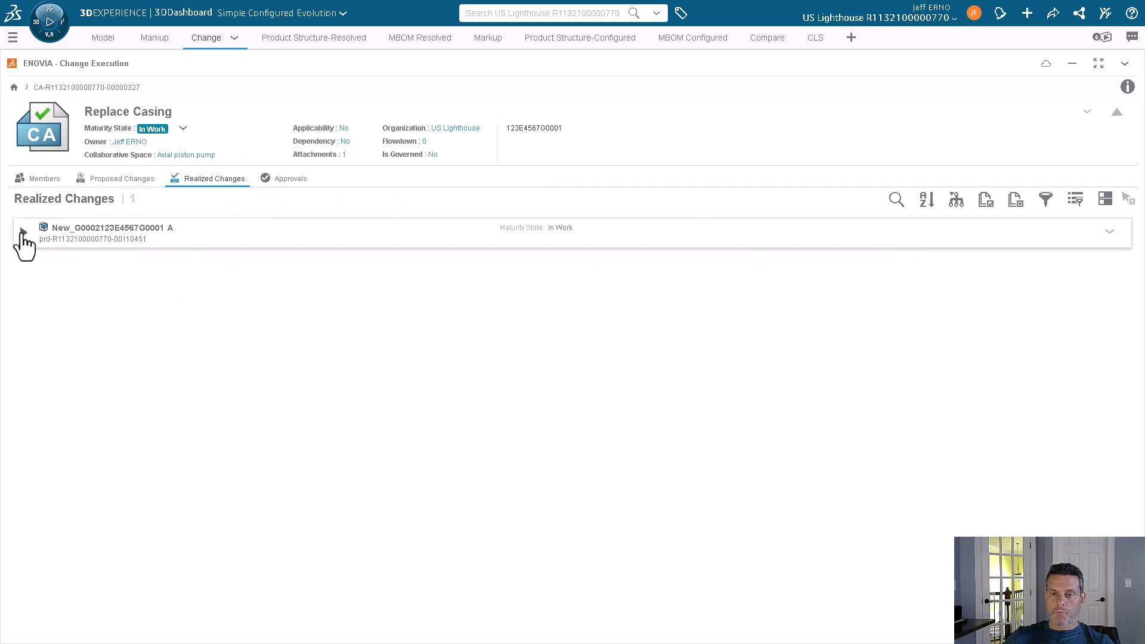
pyautogui.click(24, 234)
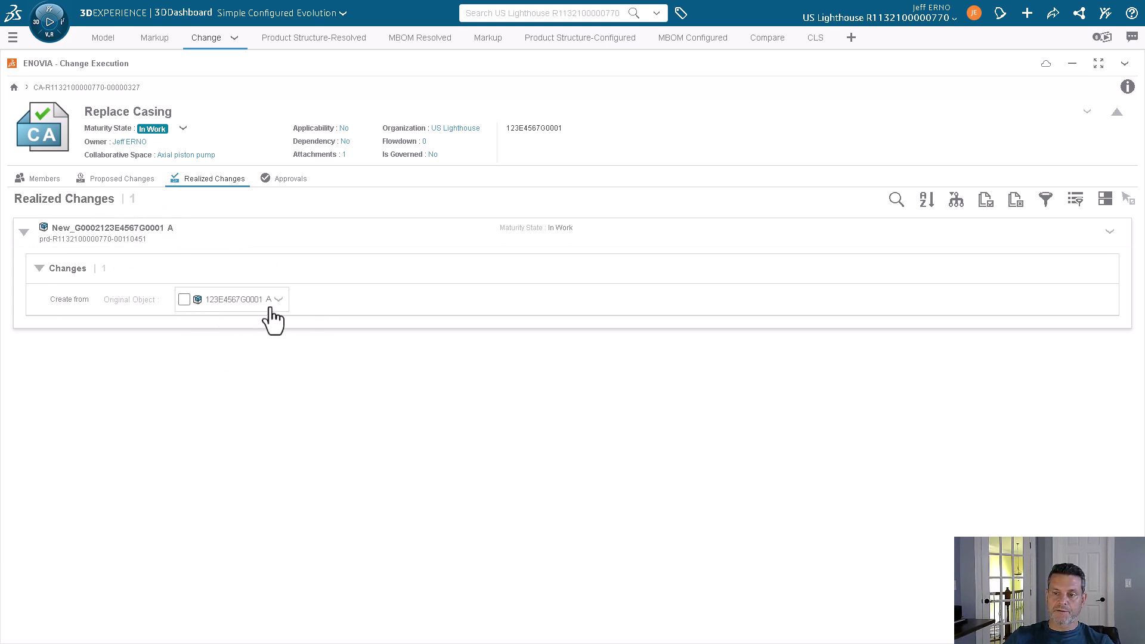
# Close the original product 123E4567G0001 in the resolved product structure, keeping only the duplicate open
pyautogui.click(292, 40)
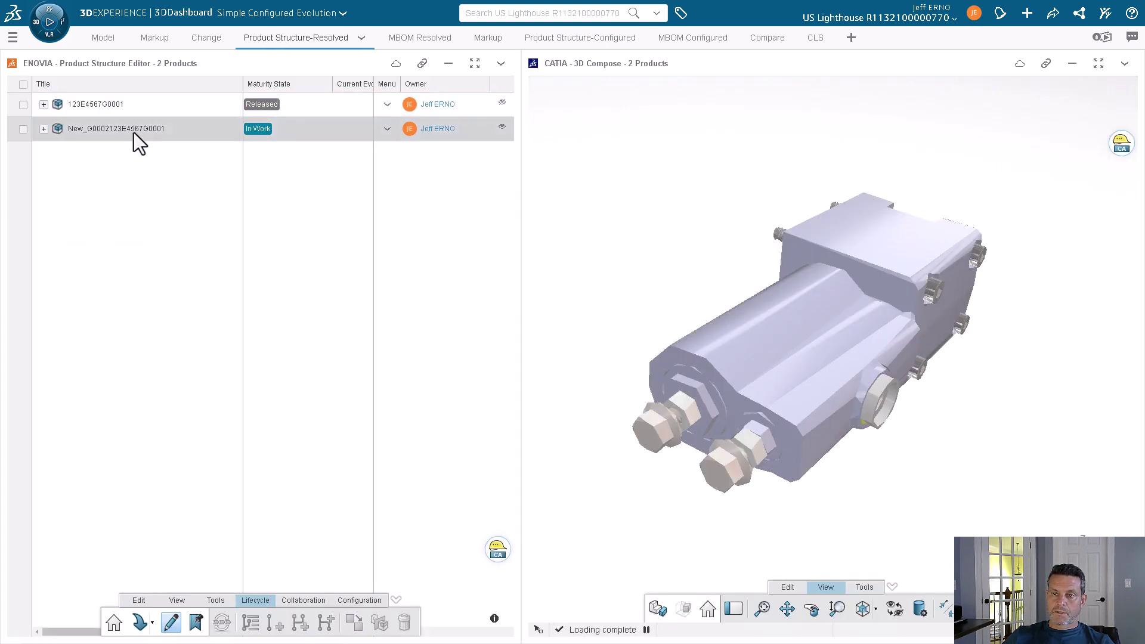
pyautogui.rightClick(119, 104)
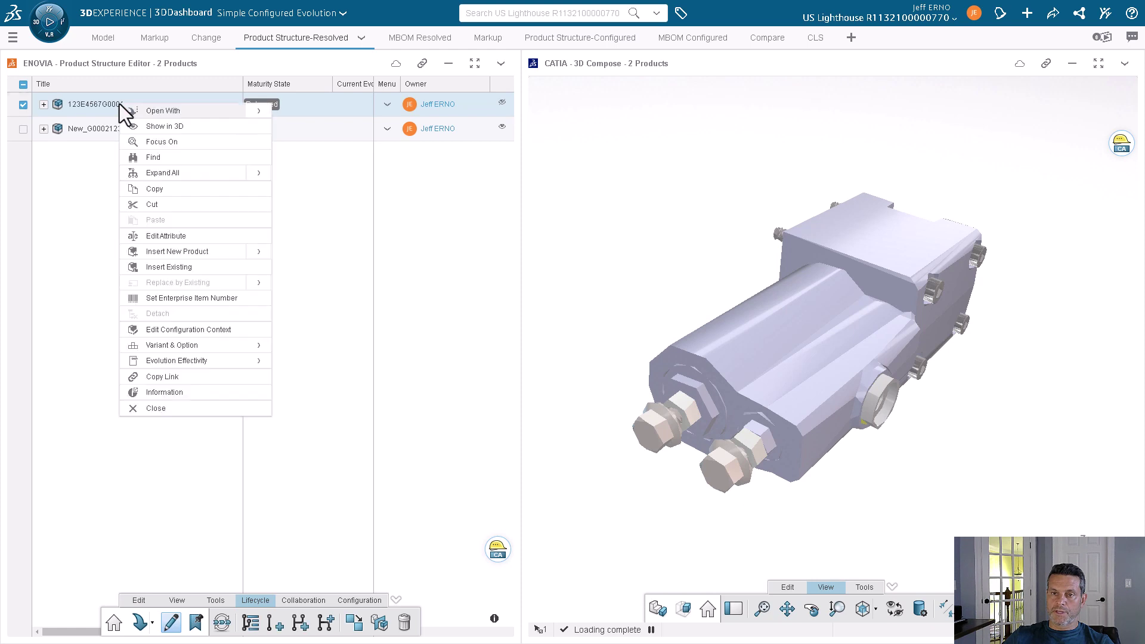
pyautogui.click(159, 410)
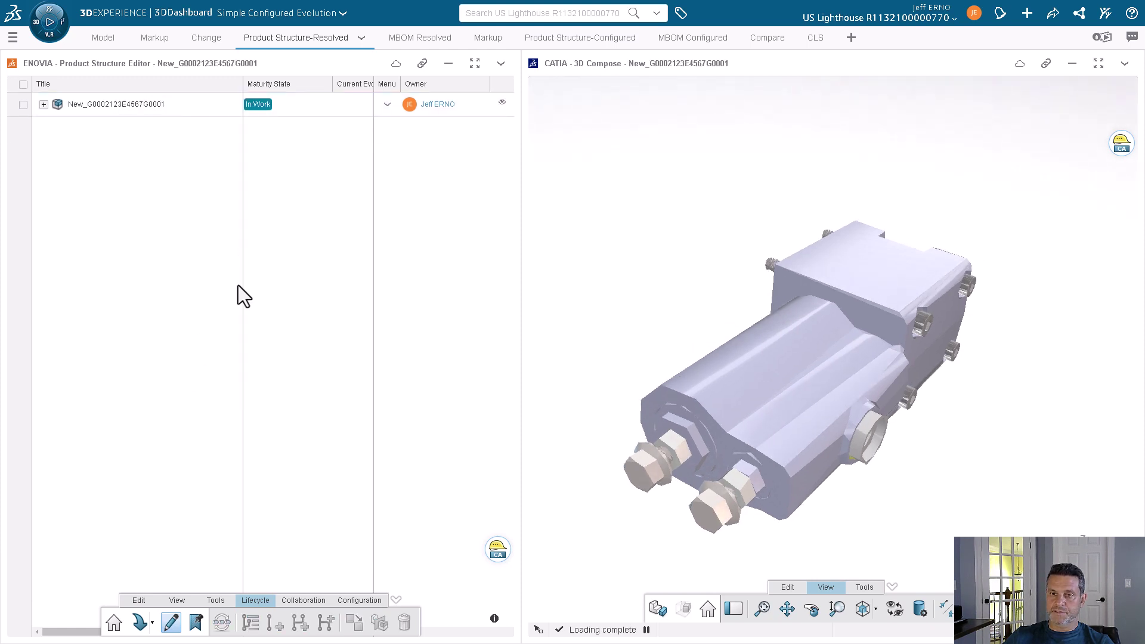
# Rename the duplicated root product as 123E4567G0002
pyautogui.click(131, 106)
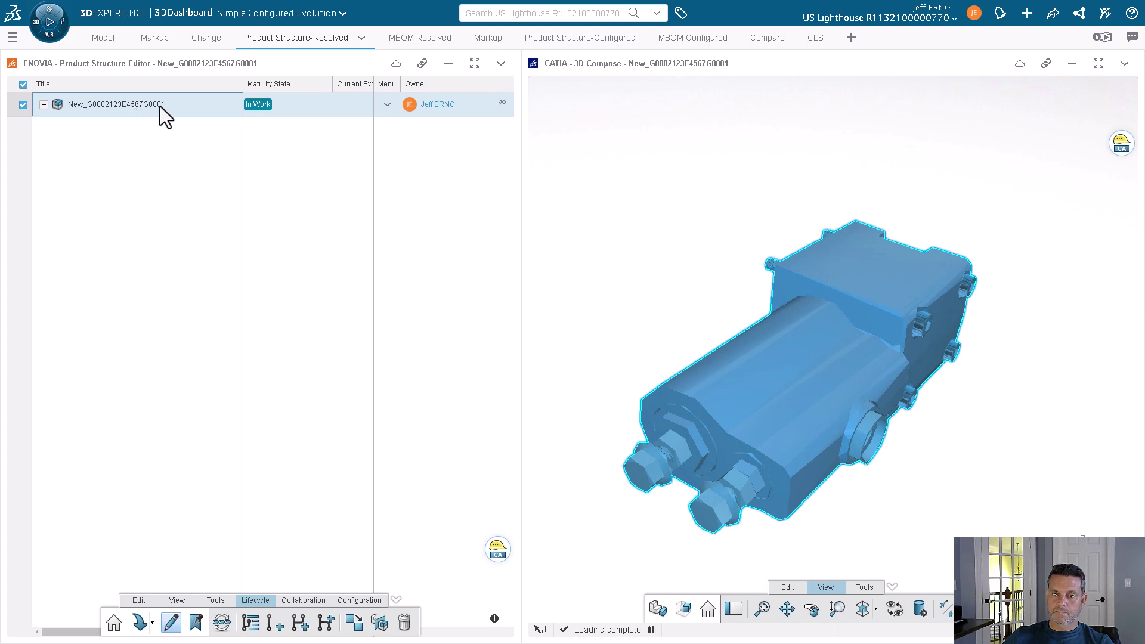
pyautogui.doubleClick(159, 106)
pyautogui.click(145, 107)
pyautogui.click(174, 107)
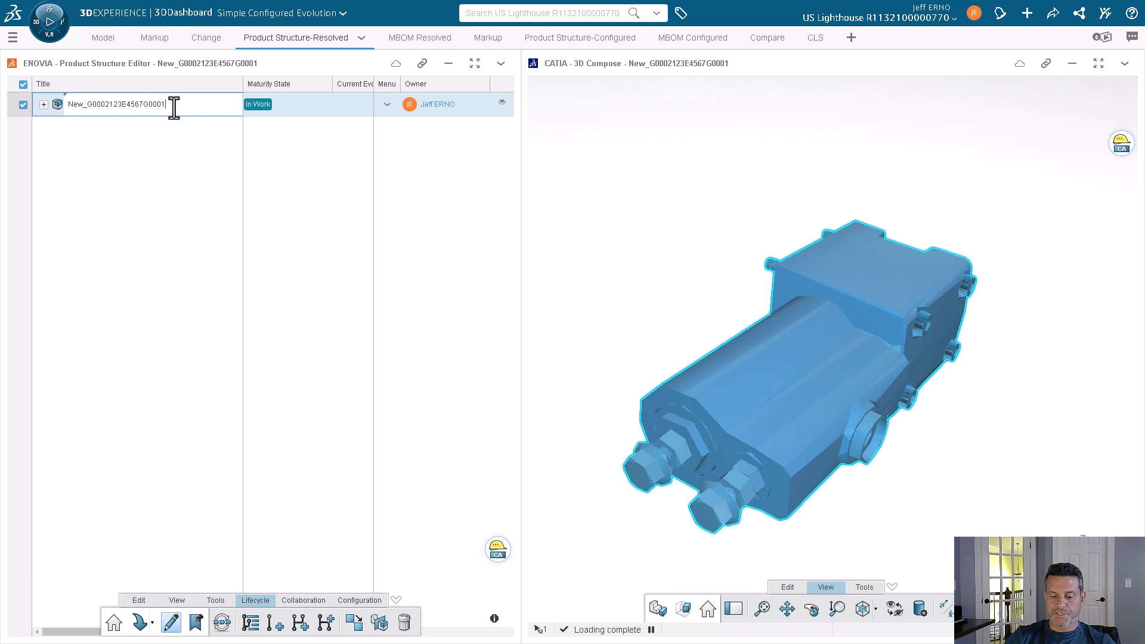
pyautogui.press('BackSpace')
pyautogui.write('2')
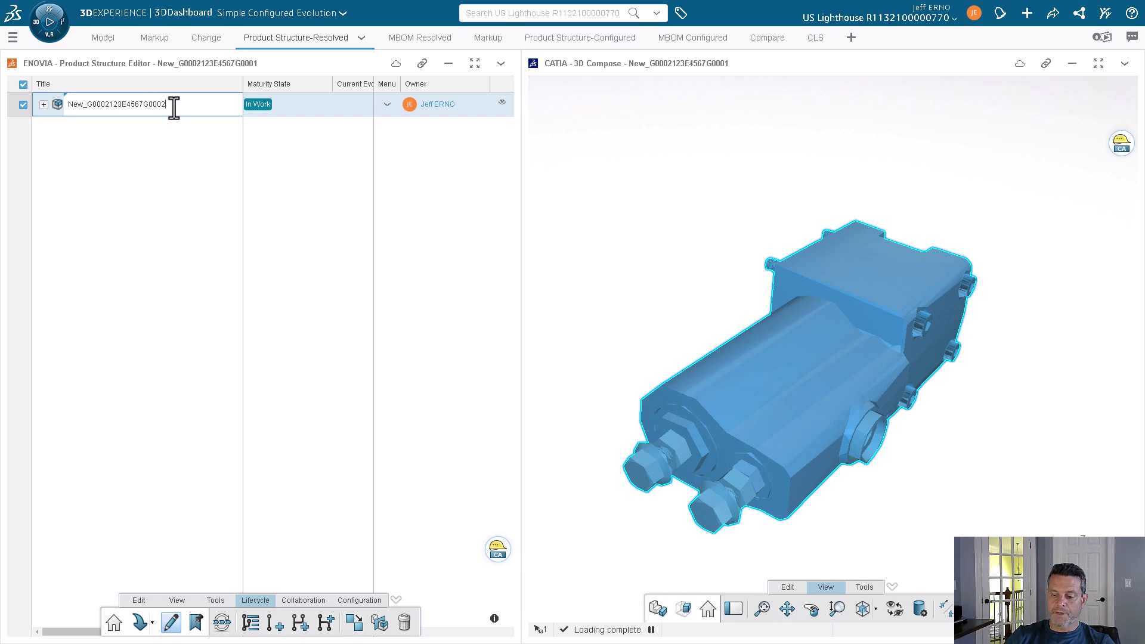
pyautogui.press('Home')
pyautogui.press('Delete')
pyautogui.press('Delete')
pyautogui.press('Delete')
pyautogui.press('Delete')
pyautogui.press('Delete')
pyautogui.press('Delete')
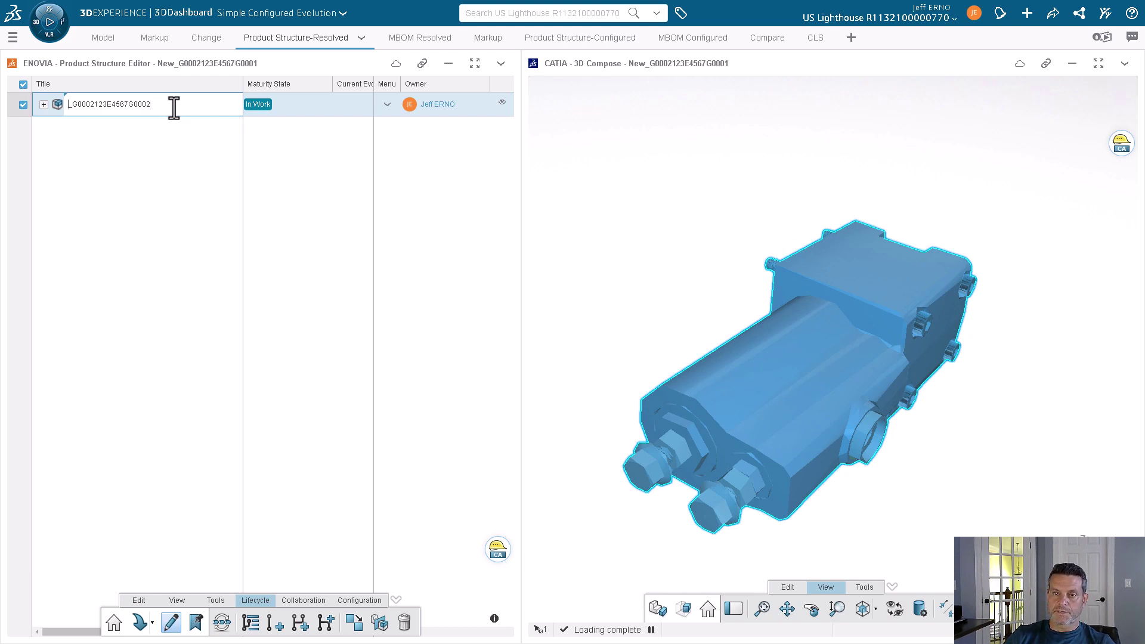
pyautogui.press('Delete')
pyautogui.press('Delete')
pyautogui.press('Delete')
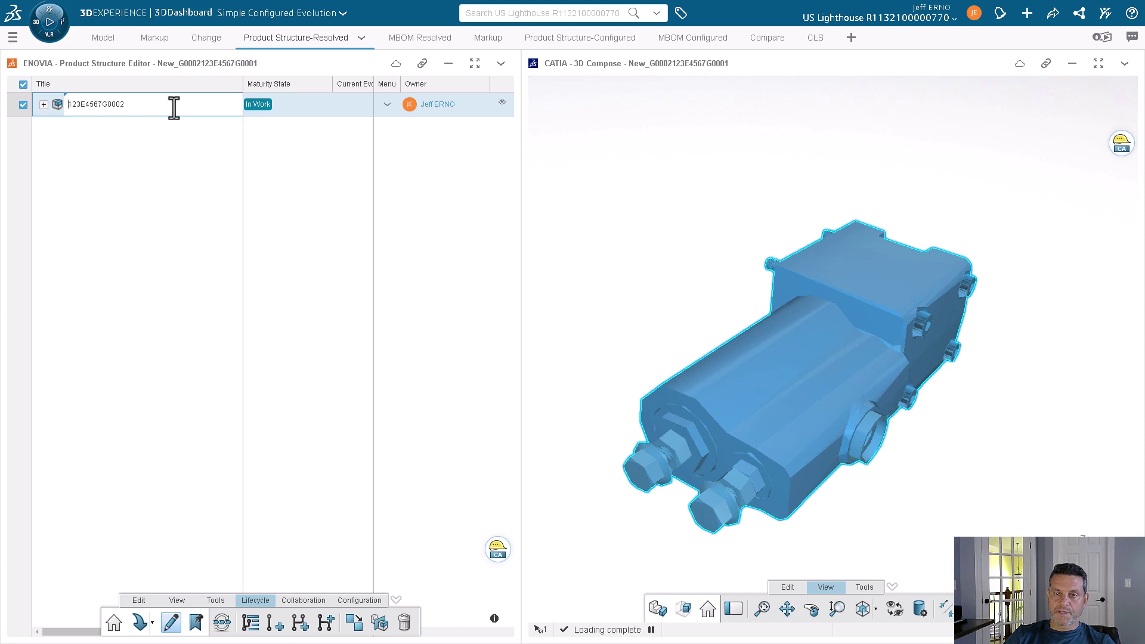
pyautogui.press('Return')
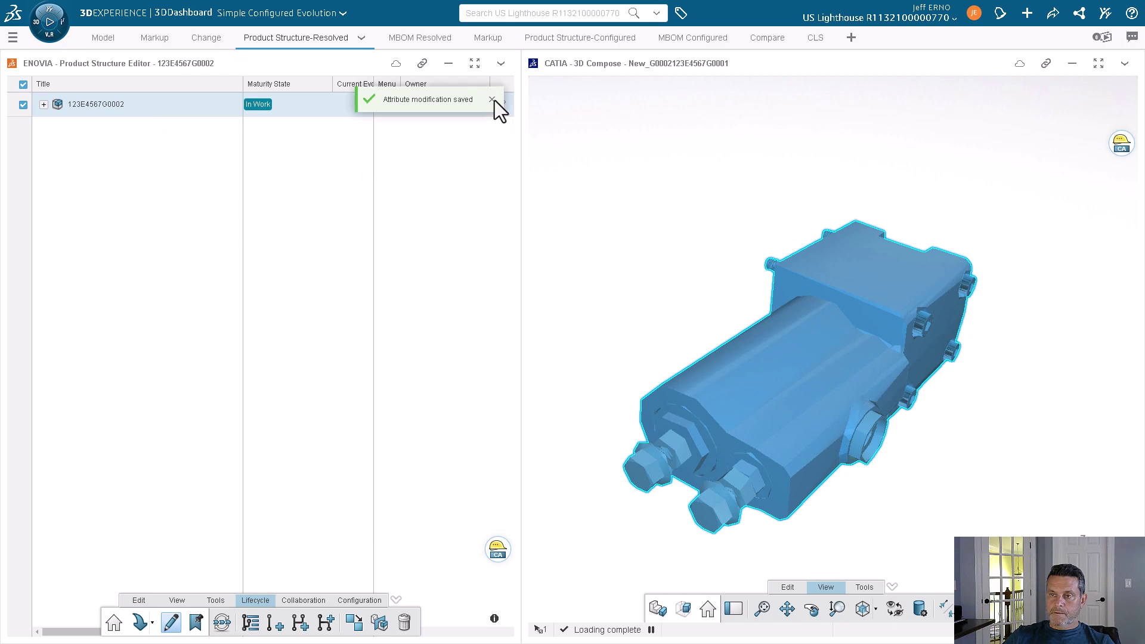
pyautogui.click(492, 99)
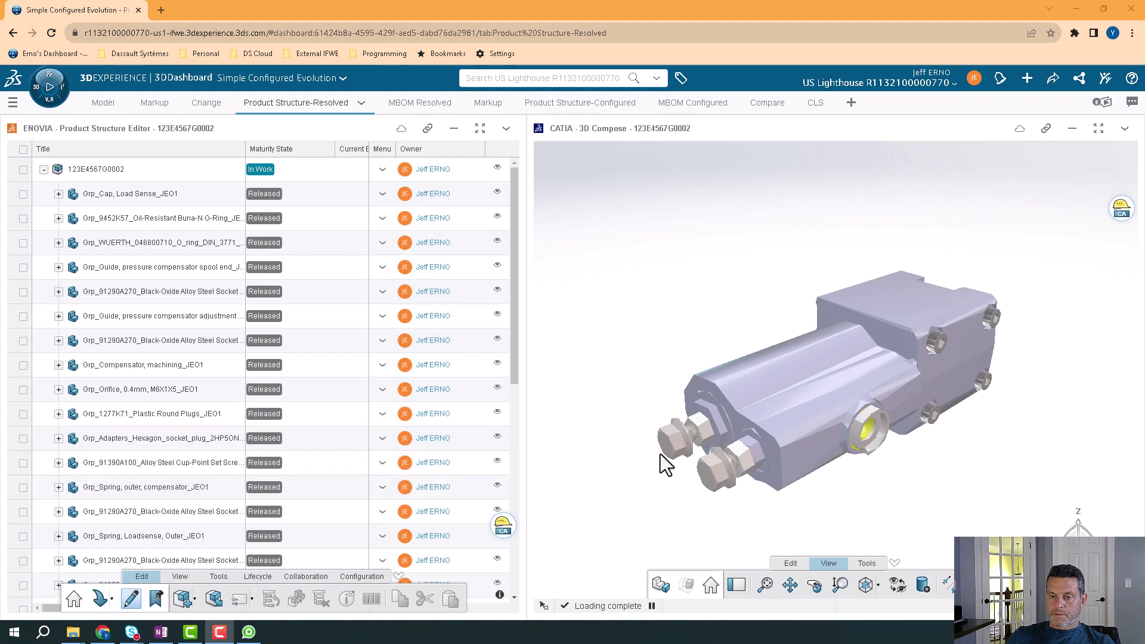
# Start replacing Grp_Compensator, machining_JEO1 under 123E4567G0002 with an existing product and search for RED
pyautogui.click(817, 388)
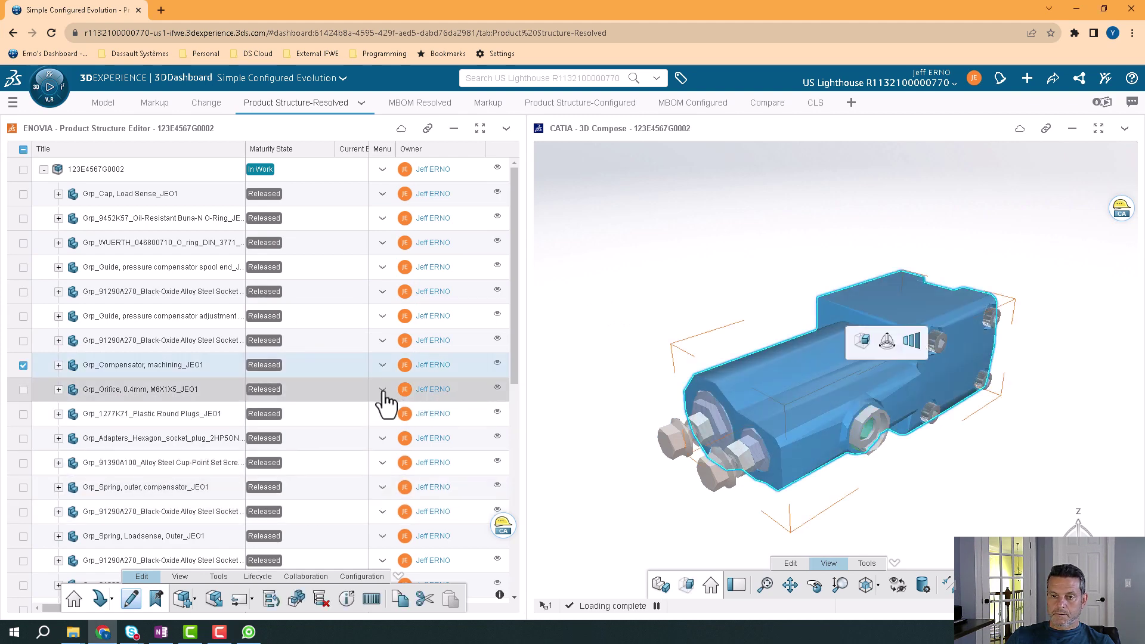
pyautogui.click(239, 599)
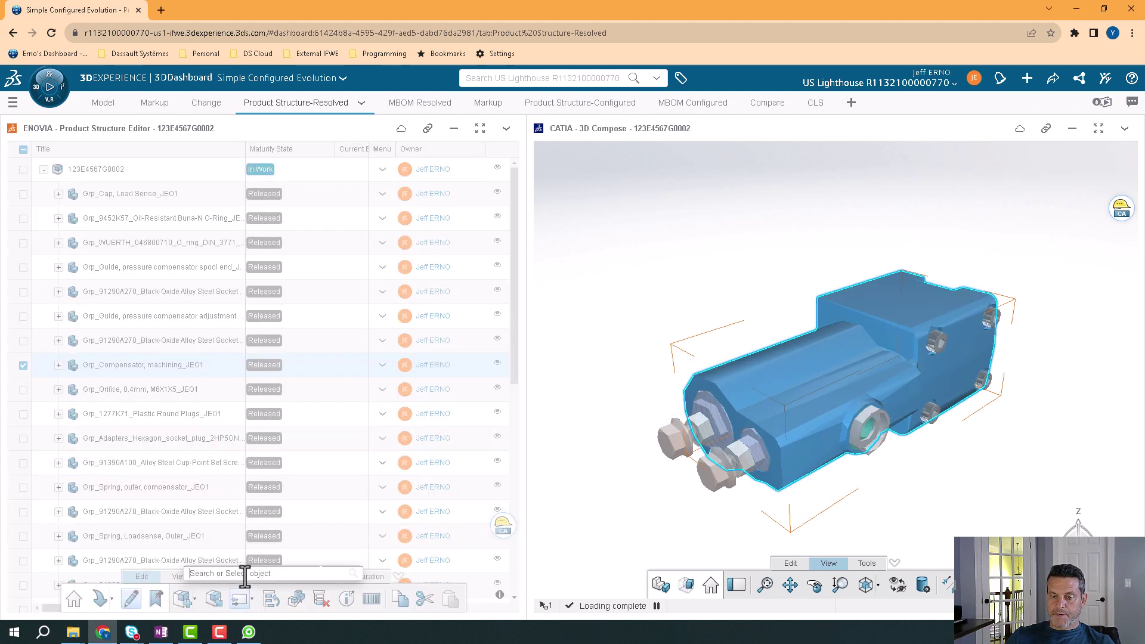
pyautogui.click(244, 573)
pyautogui.write('RED')
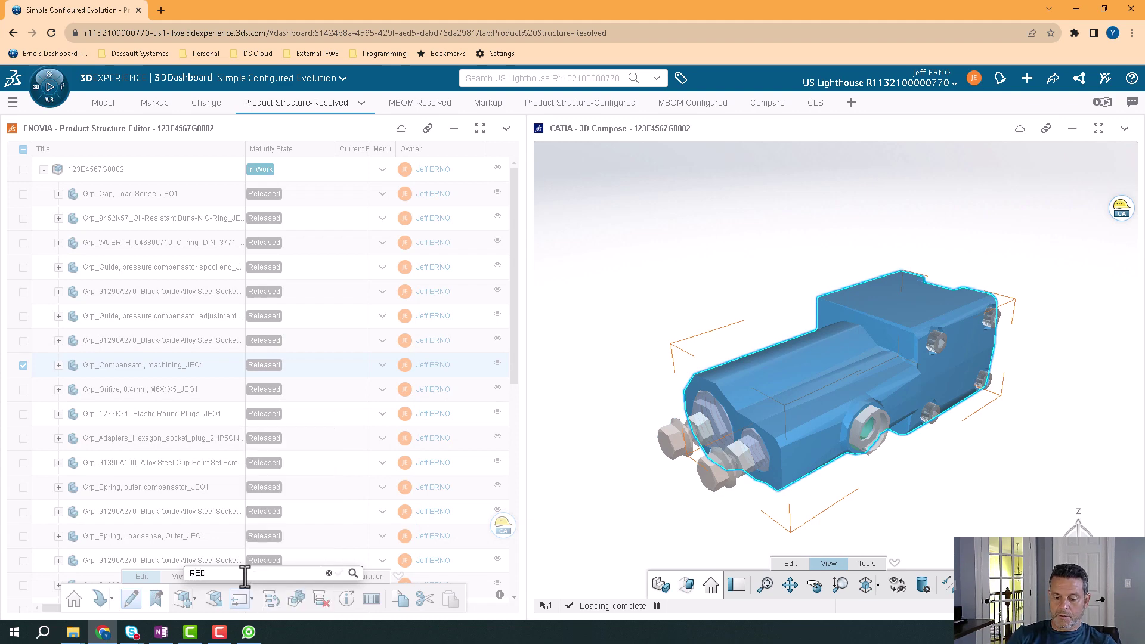
pyautogui.press('Return')
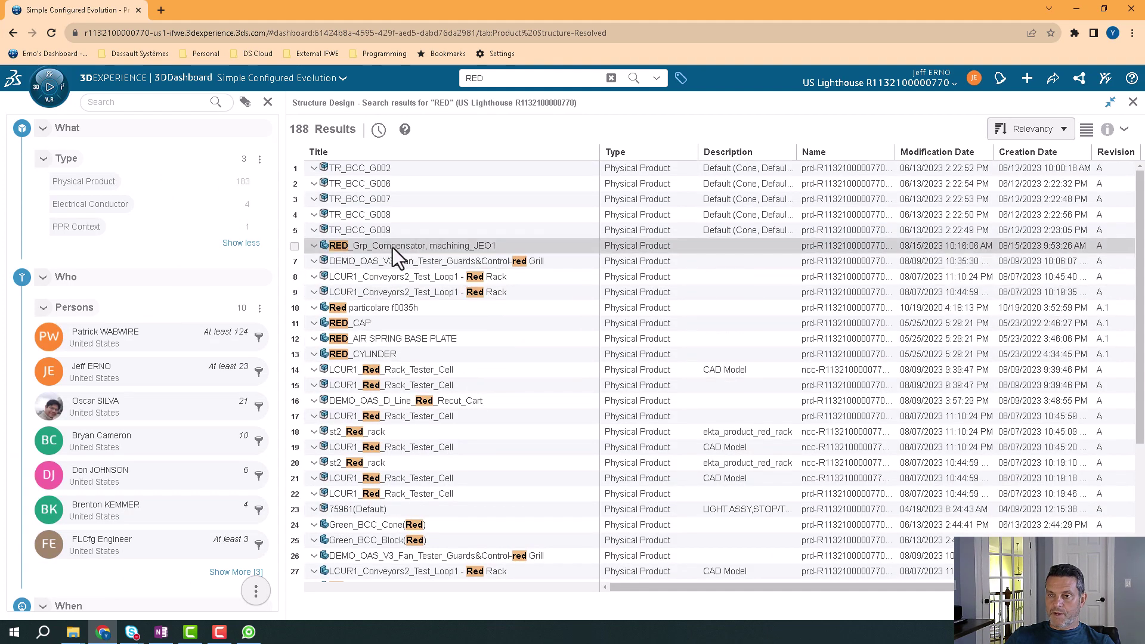
# Preview RED_Grp_Compensator, machining_JEO1 in 3D and use it as the replacement for the original compensator casing
pyautogui.click(412, 248)
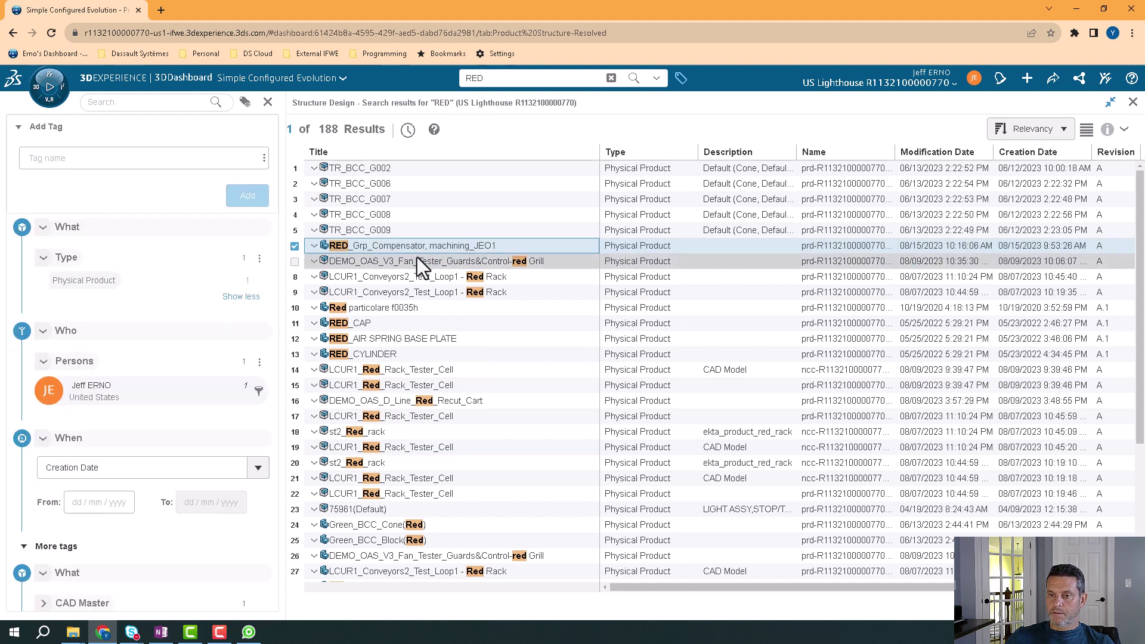
pyautogui.click(313, 249)
pyautogui.click(344, 255)
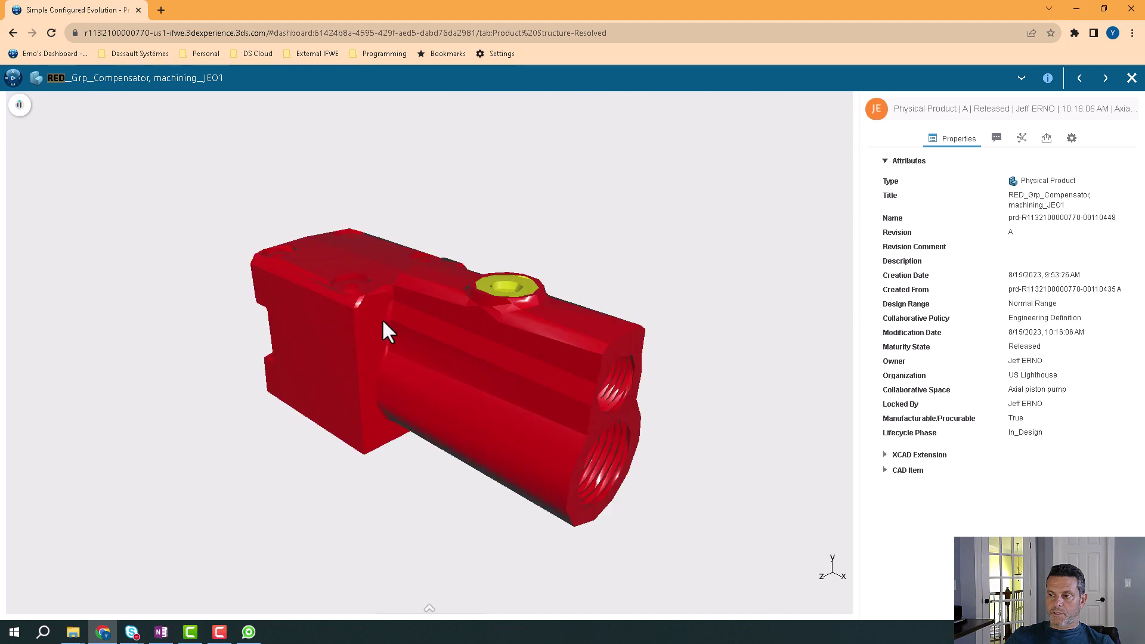
pyautogui.moveTo(590, 259); pyautogui.dragTo(383, 248, button='middle')
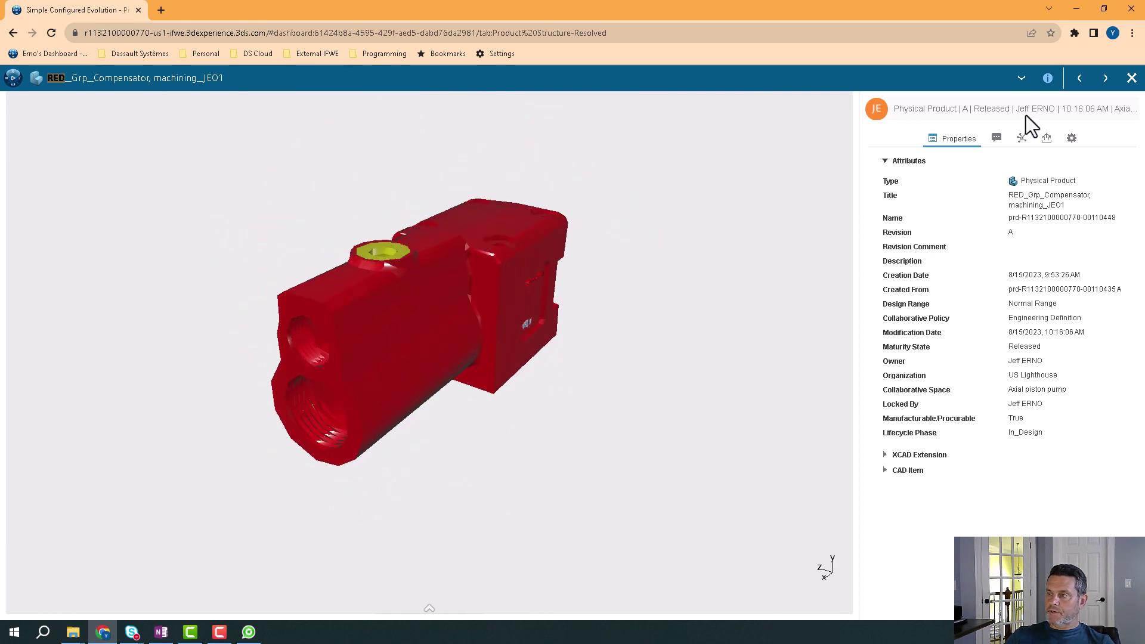
pyautogui.click(1131, 80)
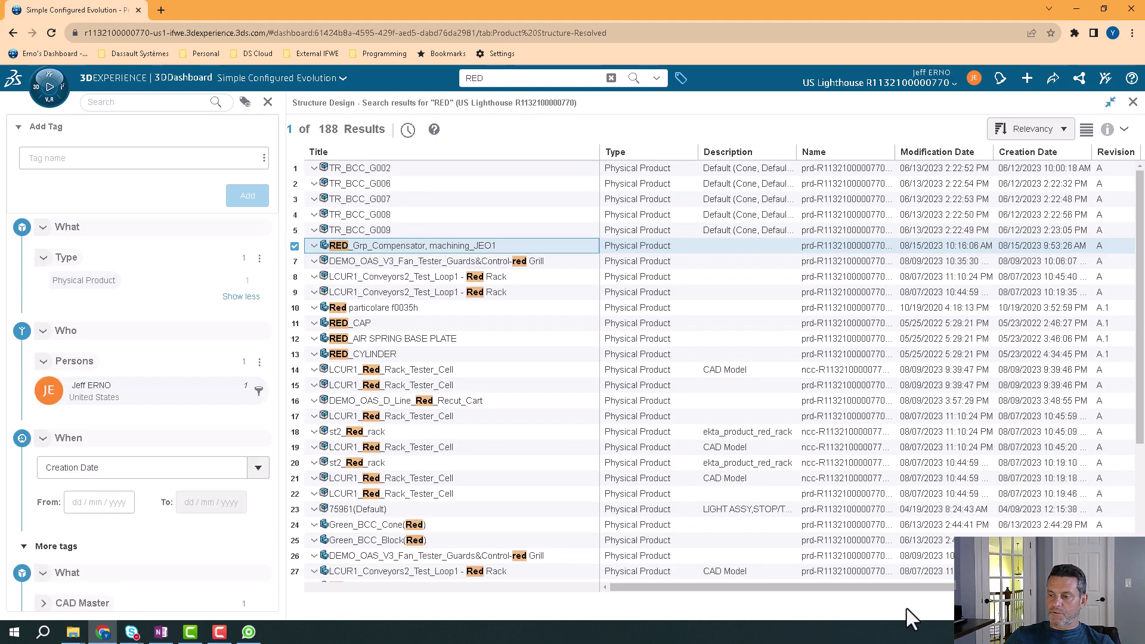
pyautogui.click(1071, 606)
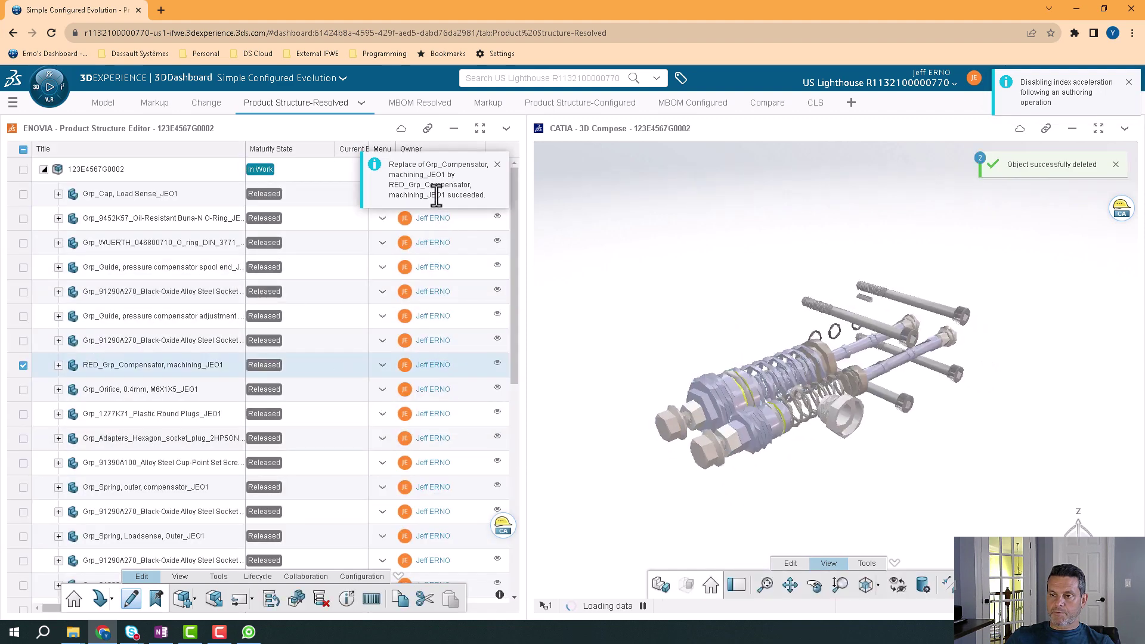
pyautogui.click(497, 165)
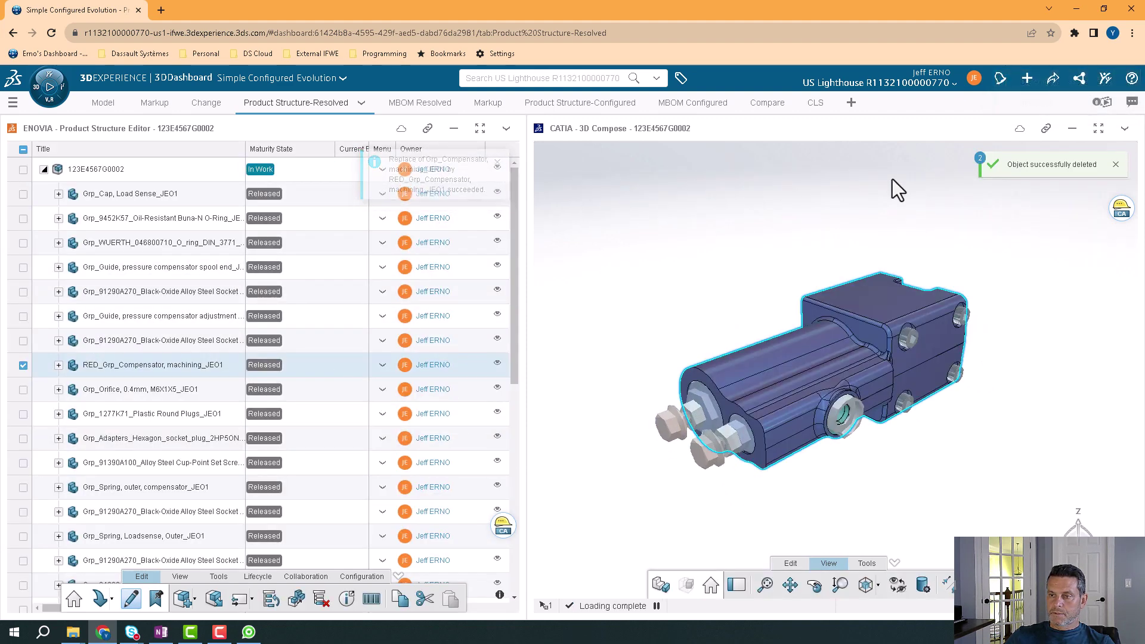
pyautogui.click(1114, 165)
# Examine the assembly with the replaced casing in 3D, exploding its components and returning to the assembled view
pyautogui.click(713, 280)
pyautogui.moveTo(714, 280); pyautogui.dragTo(681, 294, button='middle')
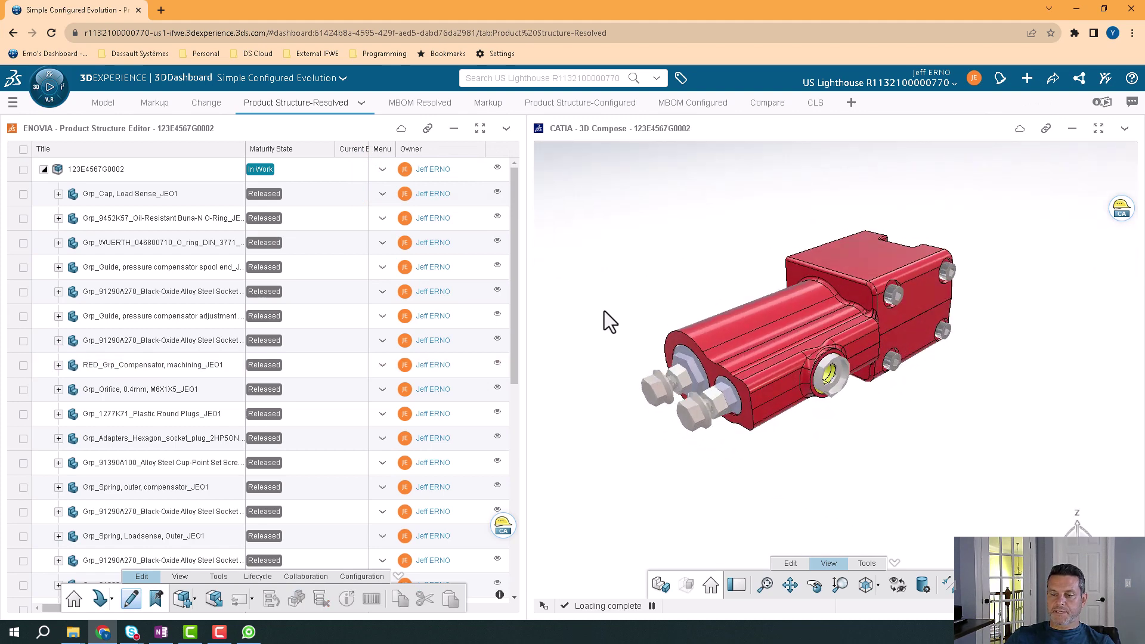
pyautogui.moveTo(829, 505)
pyautogui.mouseDown(button='middle')
pyautogui.moveTo(856, 519)
pyautogui.moveTo(940, 491)
pyautogui.moveTo(835, 498)
pyautogui.moveTo(835, 523)
pyautogui.moveTo(830, 513)
pyautogui.mouseUp(button='middle')
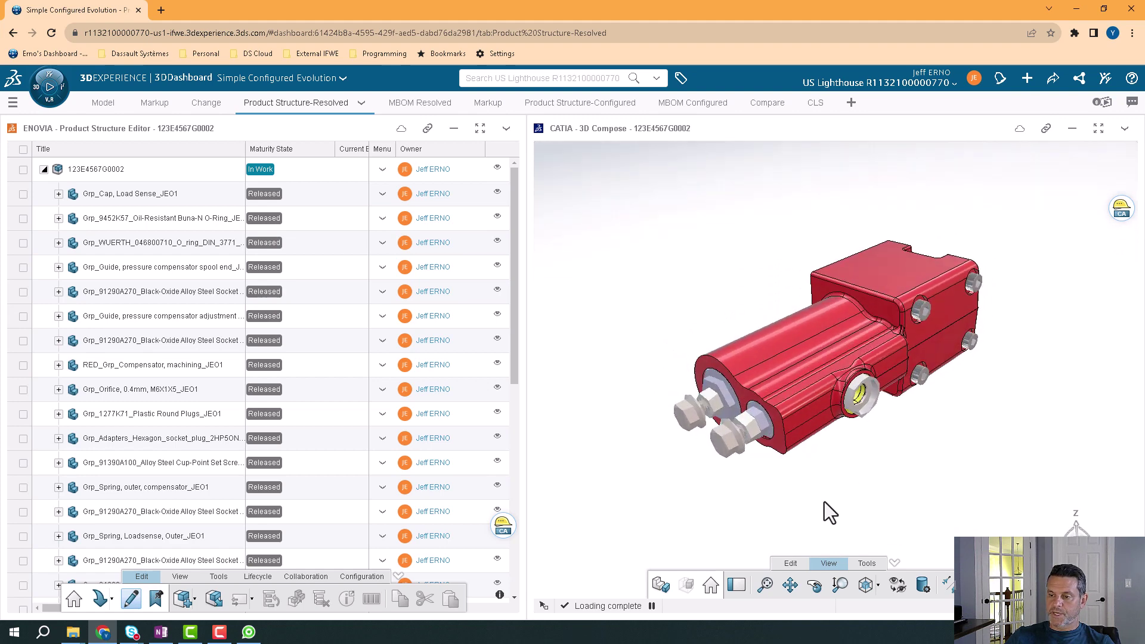
pyautogui.click(660, 584)
pyautogui.moveTo(717, 500); pyautogui.dragTo(659, 571, button='middle')
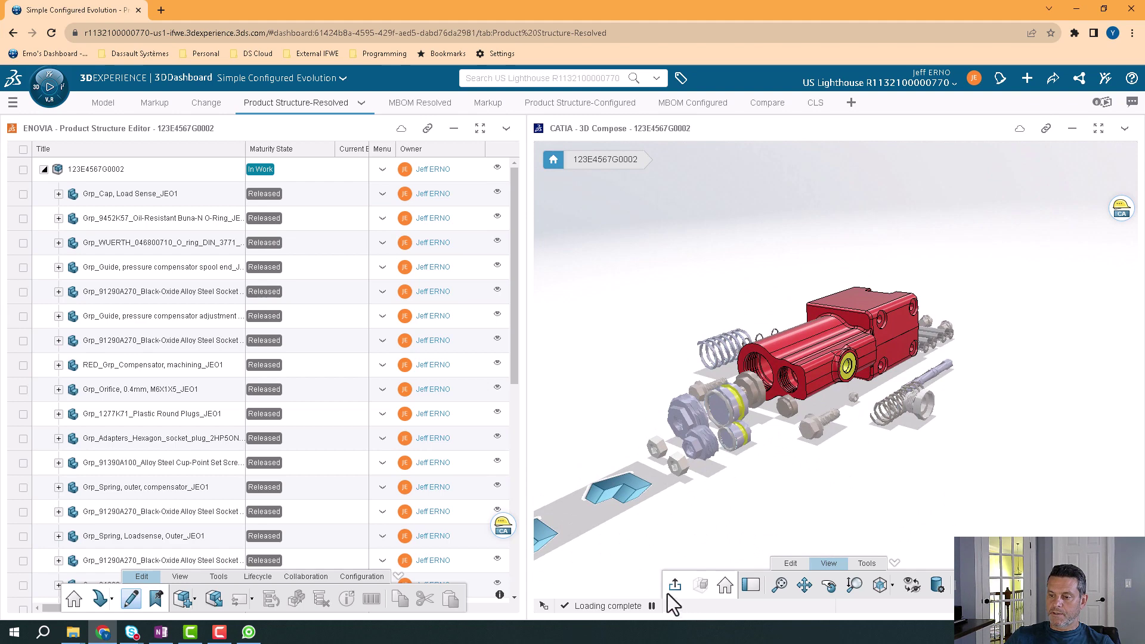
pyautogui.click(673, 586)
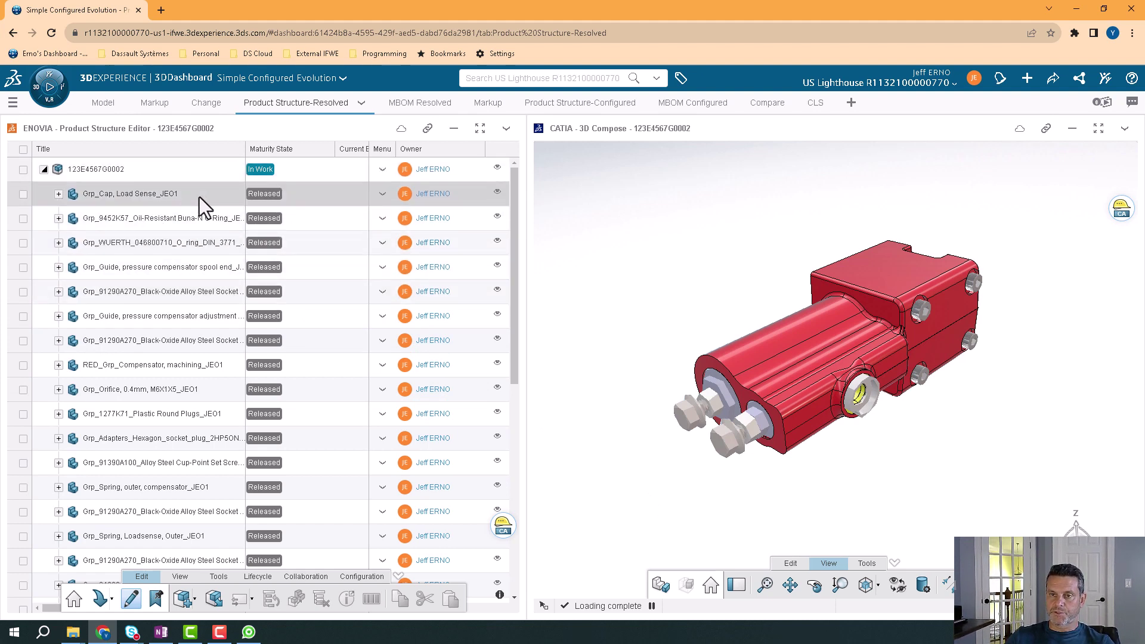
# Review the changes recorded for 123E4567G0002 in the realized changes of the Replace Casing change action
pyautogui.click(208, 105)
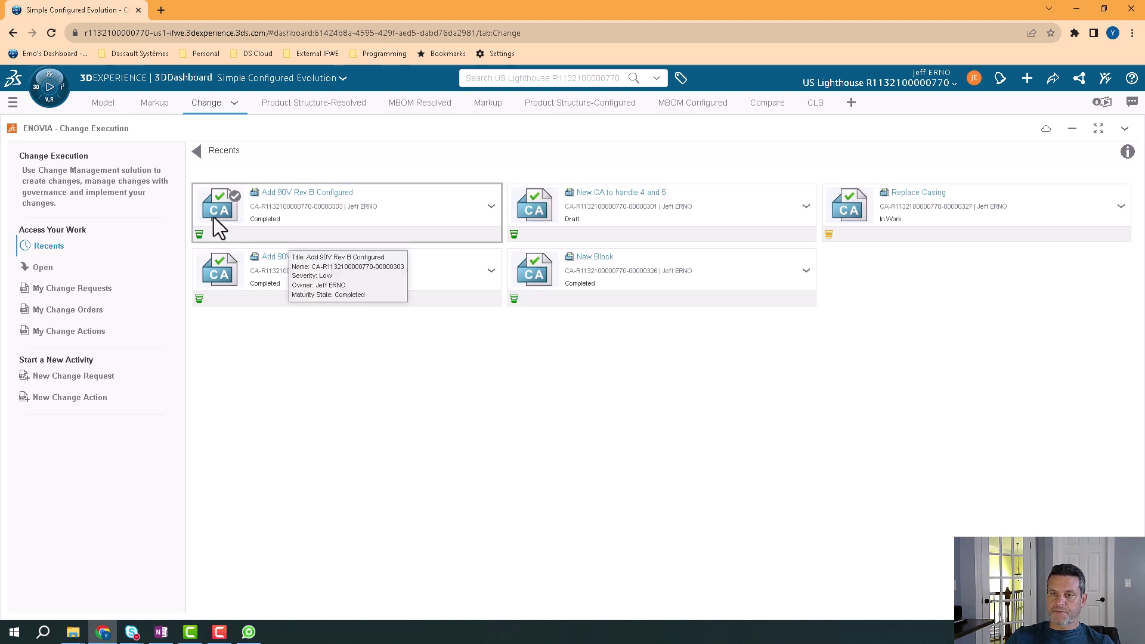
pyautogui.click(889, 216)
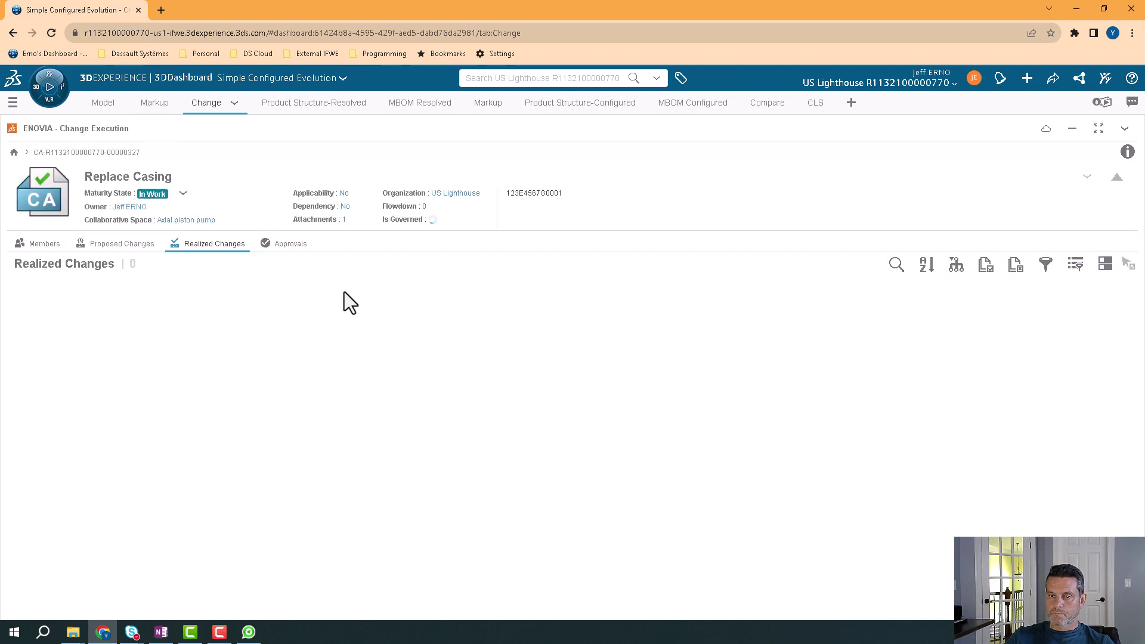
pyautogui.click(24, 297)
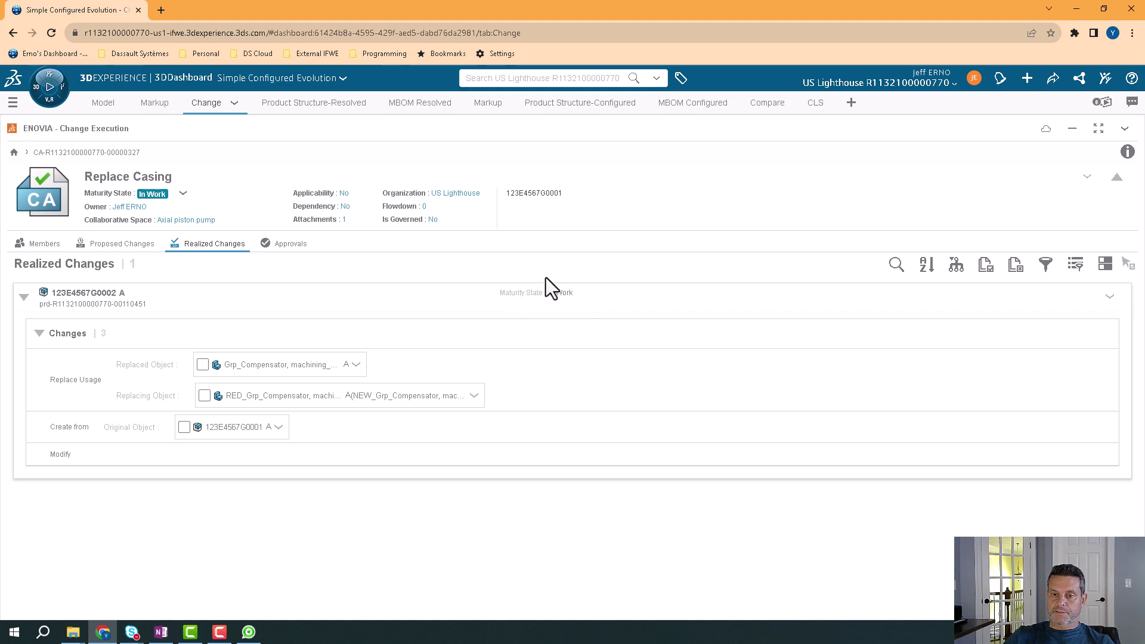
# Freeze the resolved assembly 123E4567G0002 by changing its maturity state from In Work to Frozen
pyautogui.click(24, 297)
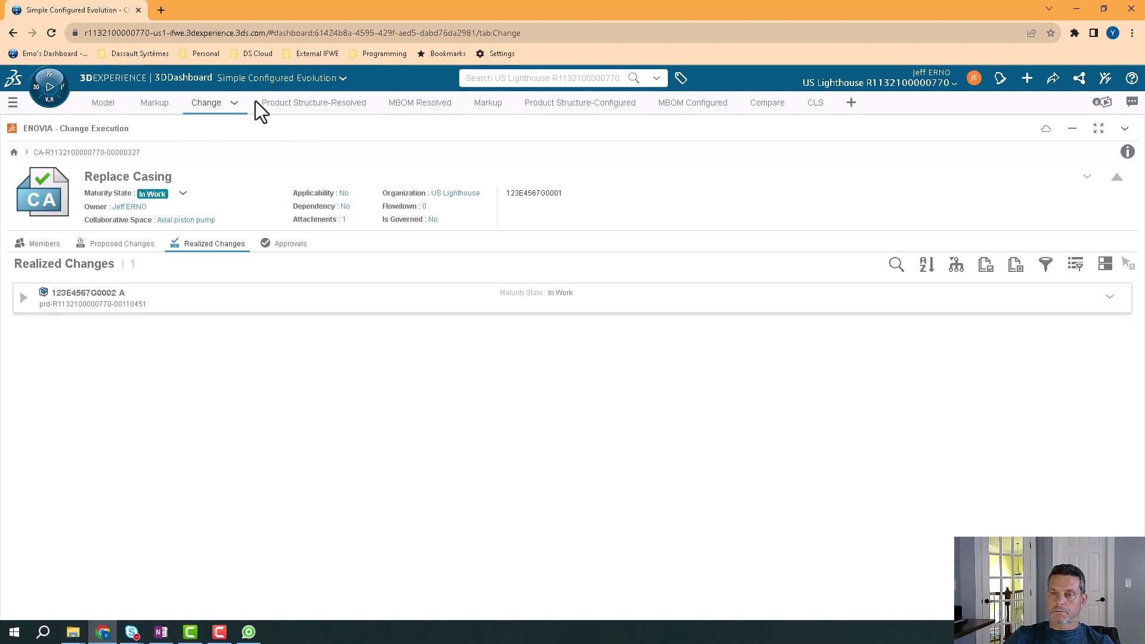
pyautogui.click(278, 103)
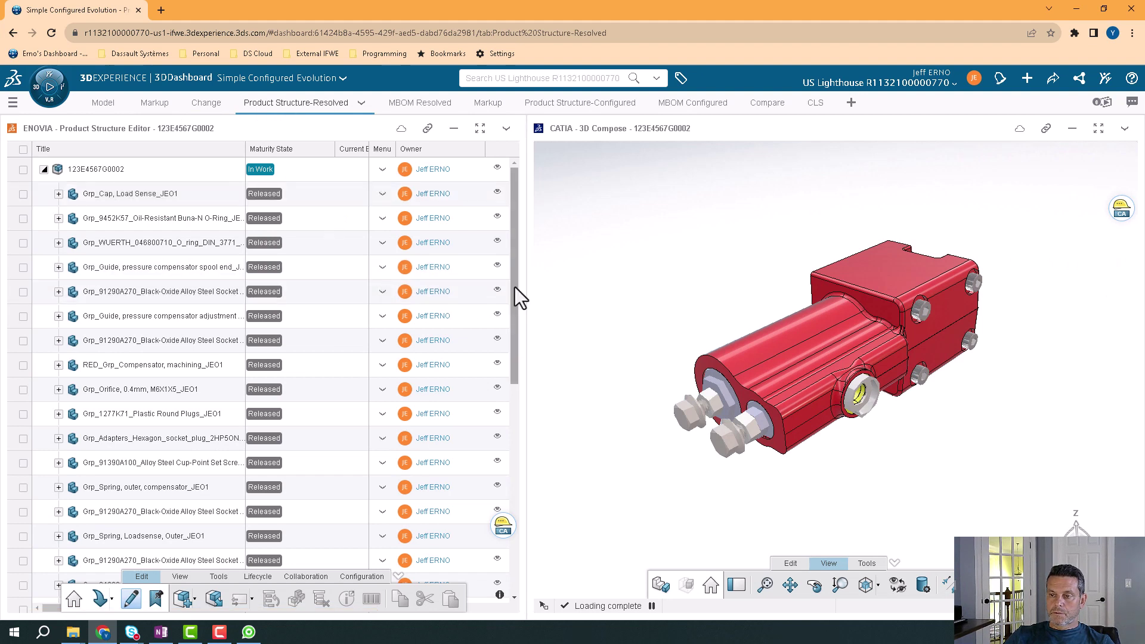
pyautogui.click(149, 170)
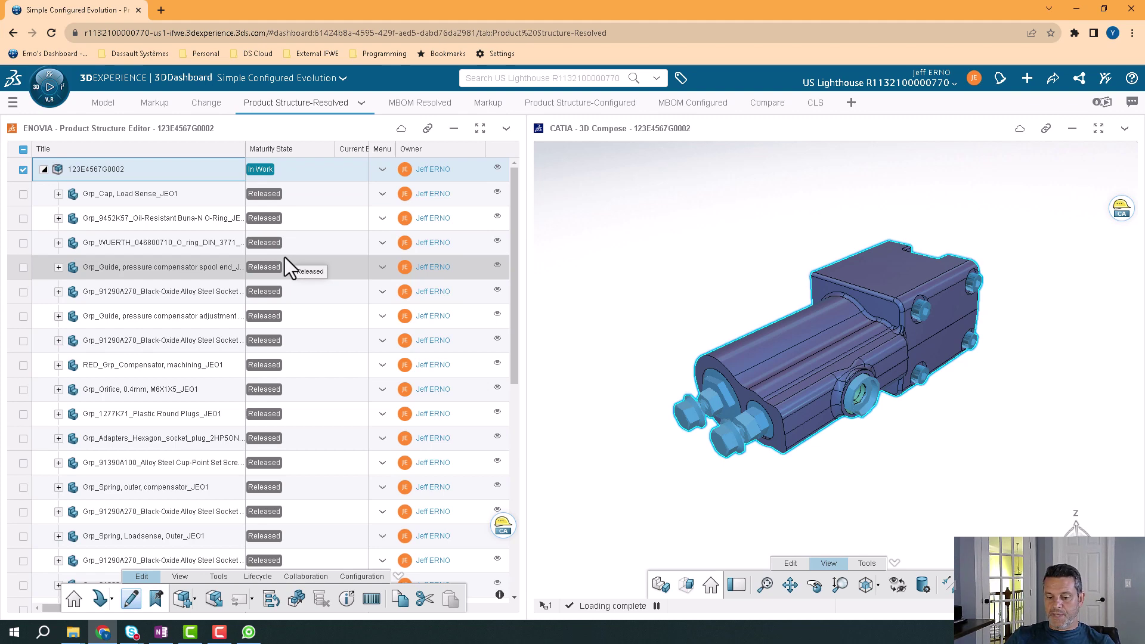
pyautogui.press('F11')
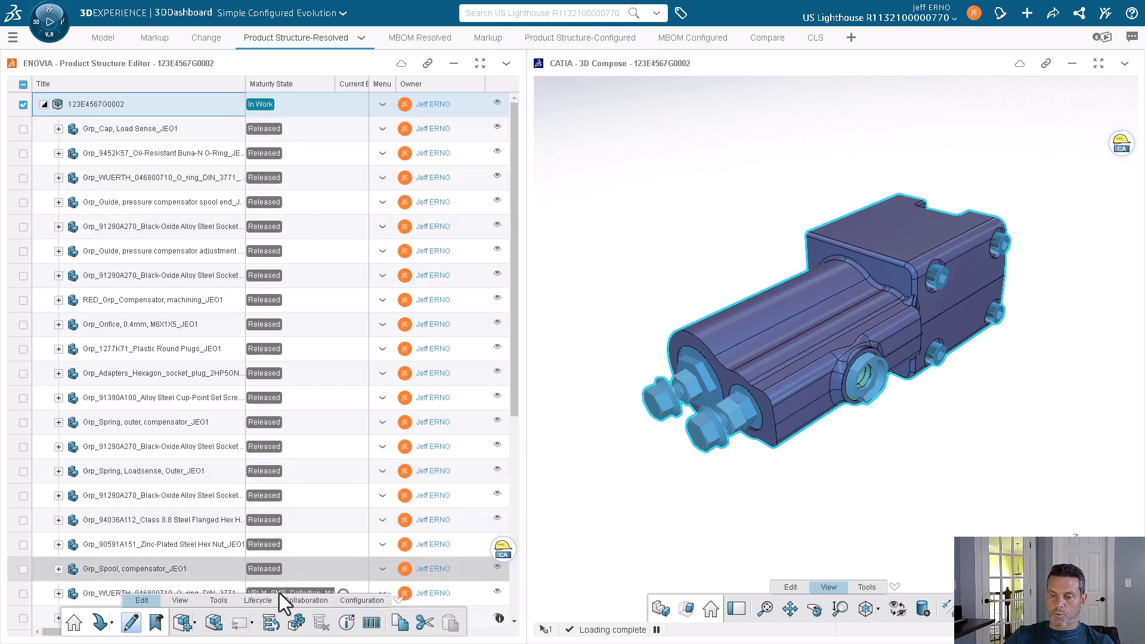
pyautogui.scroll(-3, 187, 617)
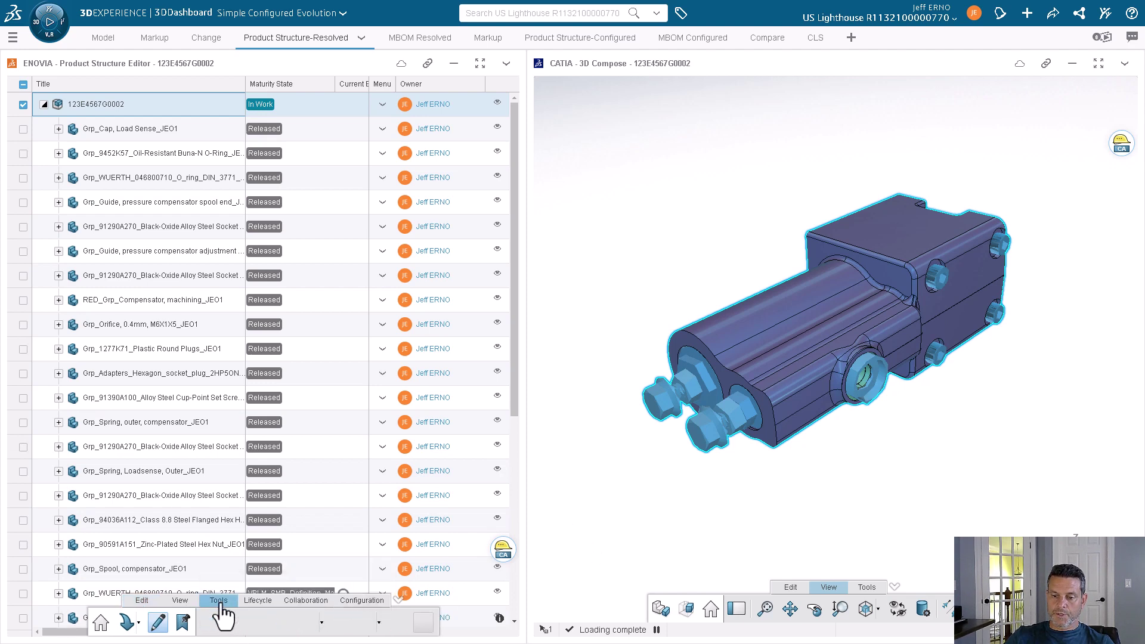
pyautogui.click(227, 624)
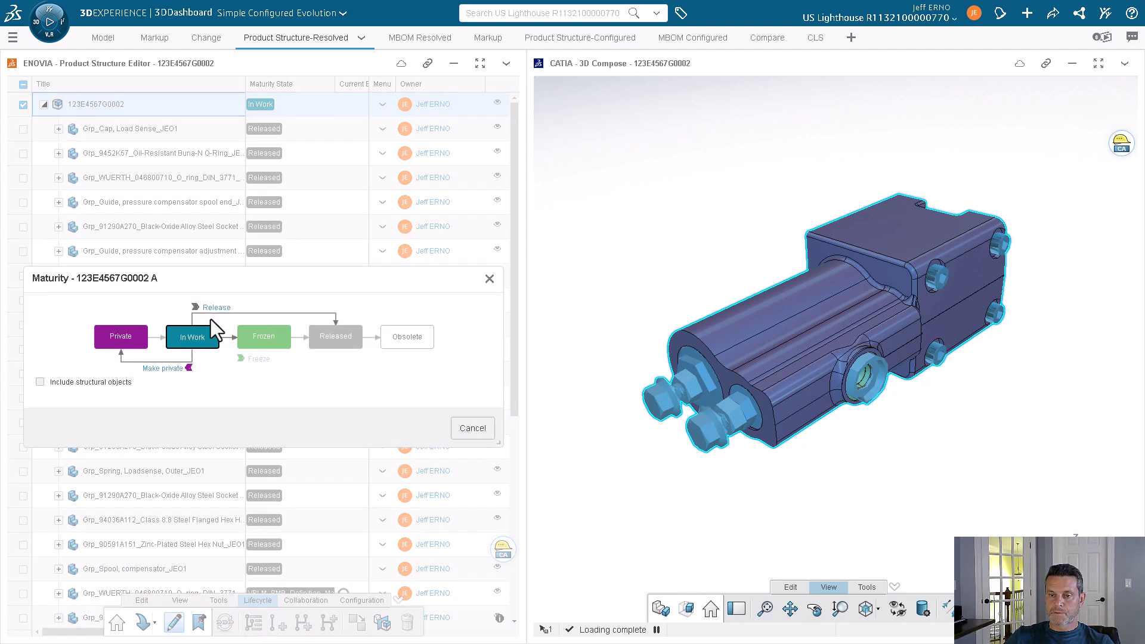
pyautogui.click(256, 359)
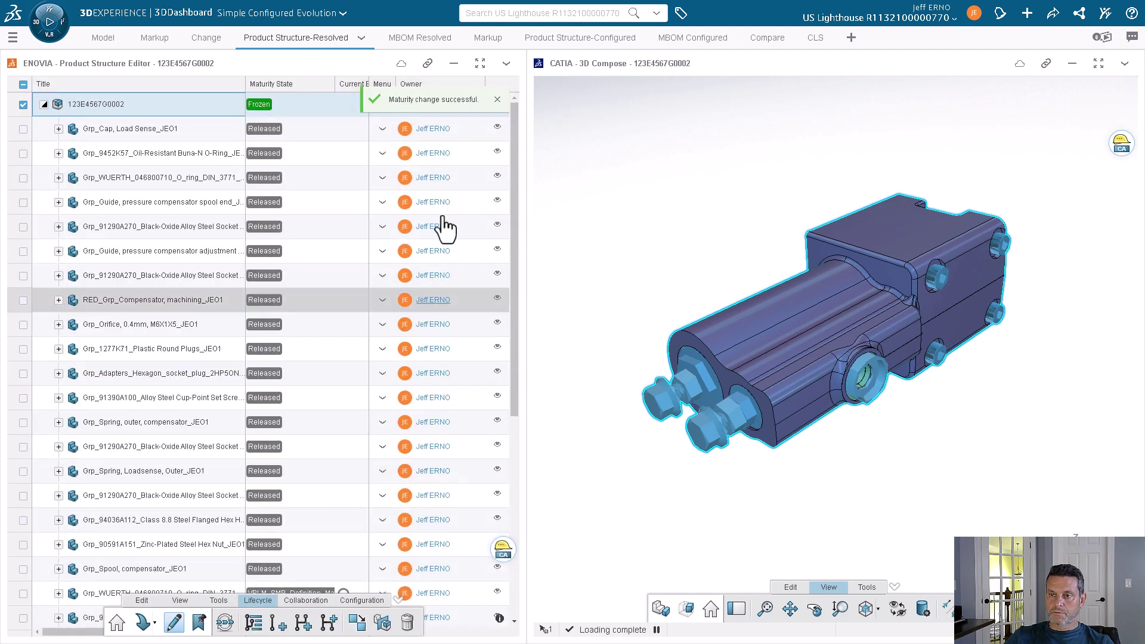
pyautogui.click(496, 100)
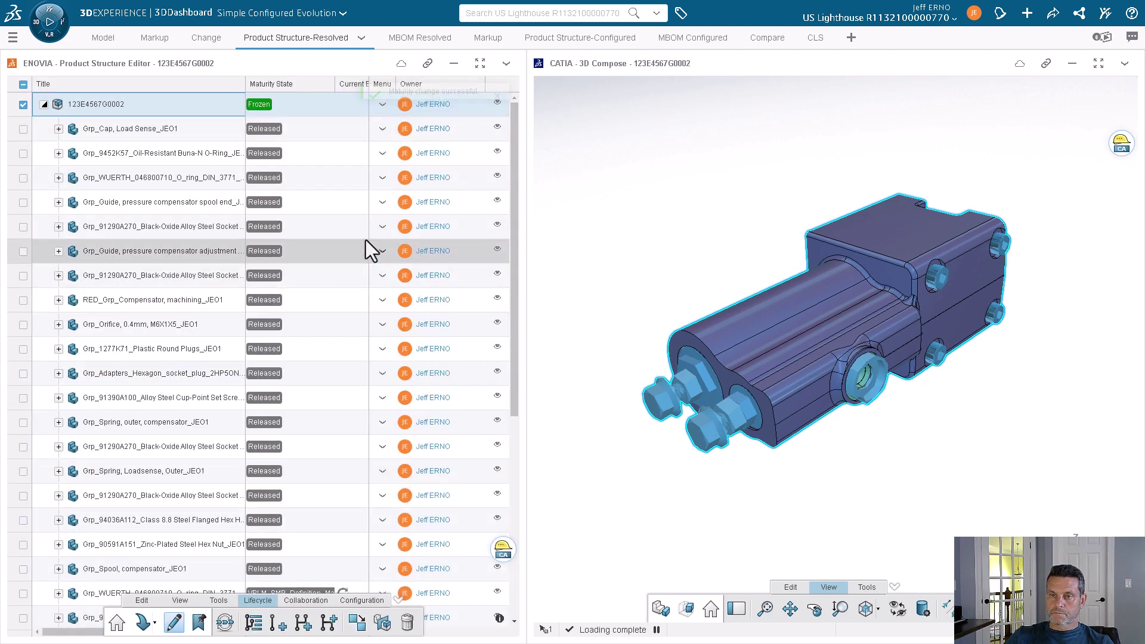
# Refresh the Replace Casing change action and review the realized changes recorded for 123E4567G0002
pyautogui.click(216, 40)
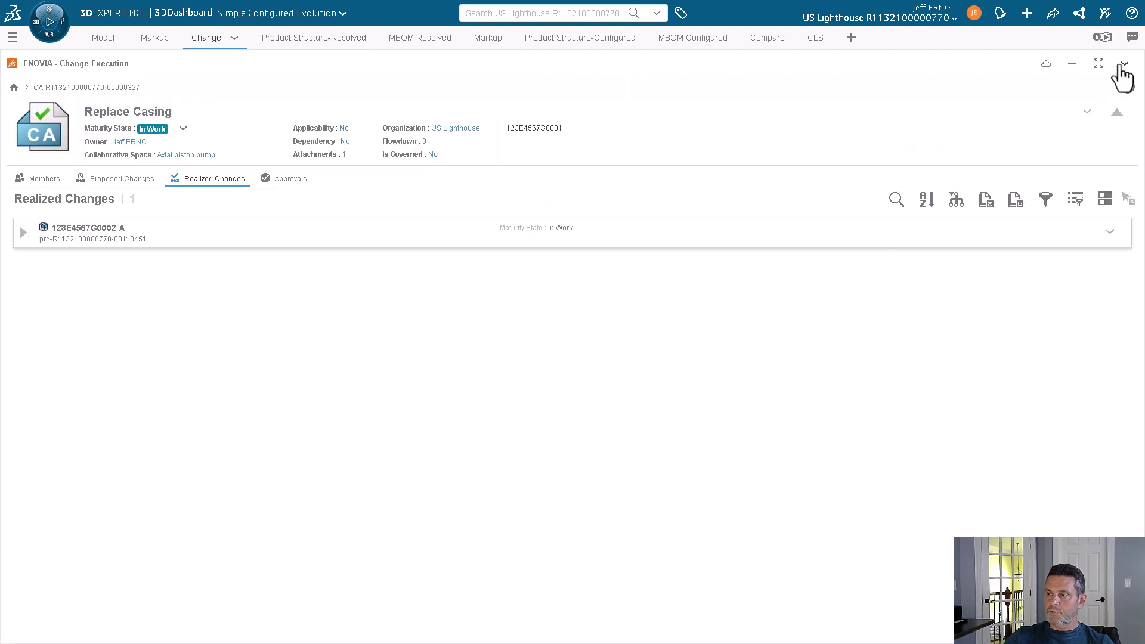
pyautogui.click(1124, 63)
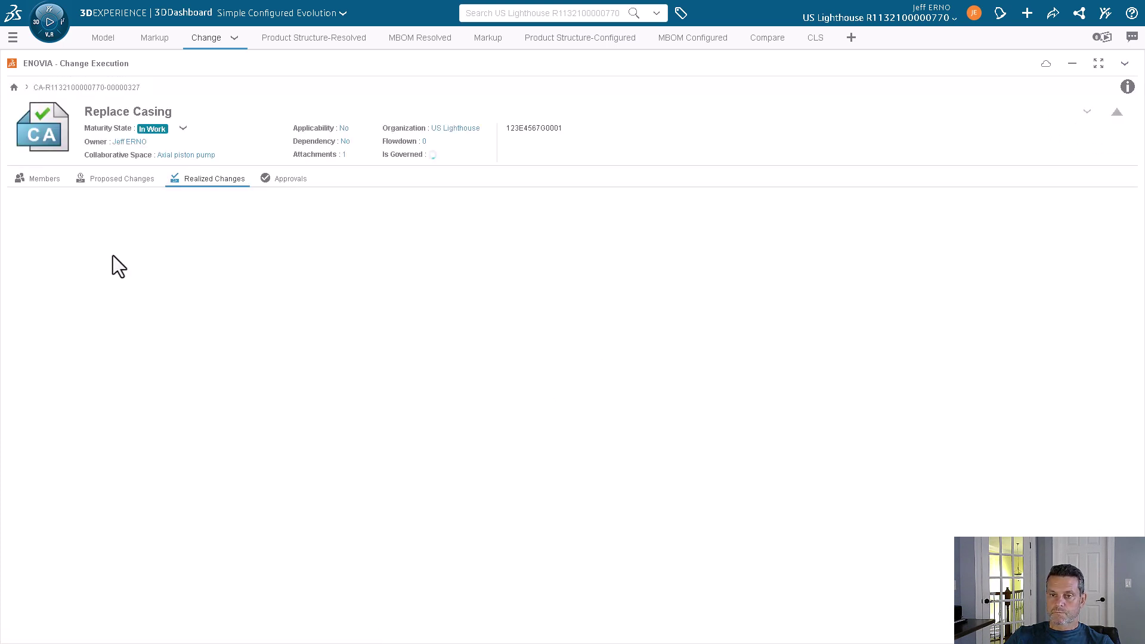
pyautogui.click(24, 232)
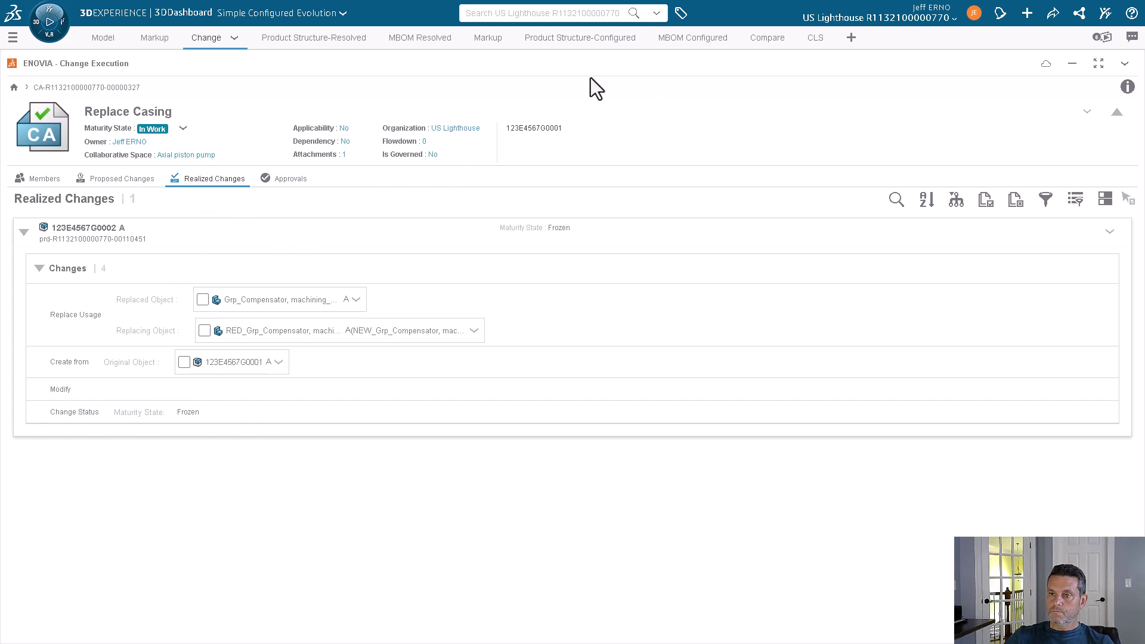
# Set the Replace Casing change action to In Approval and view its approval route
pyautogui.click(182, 129)
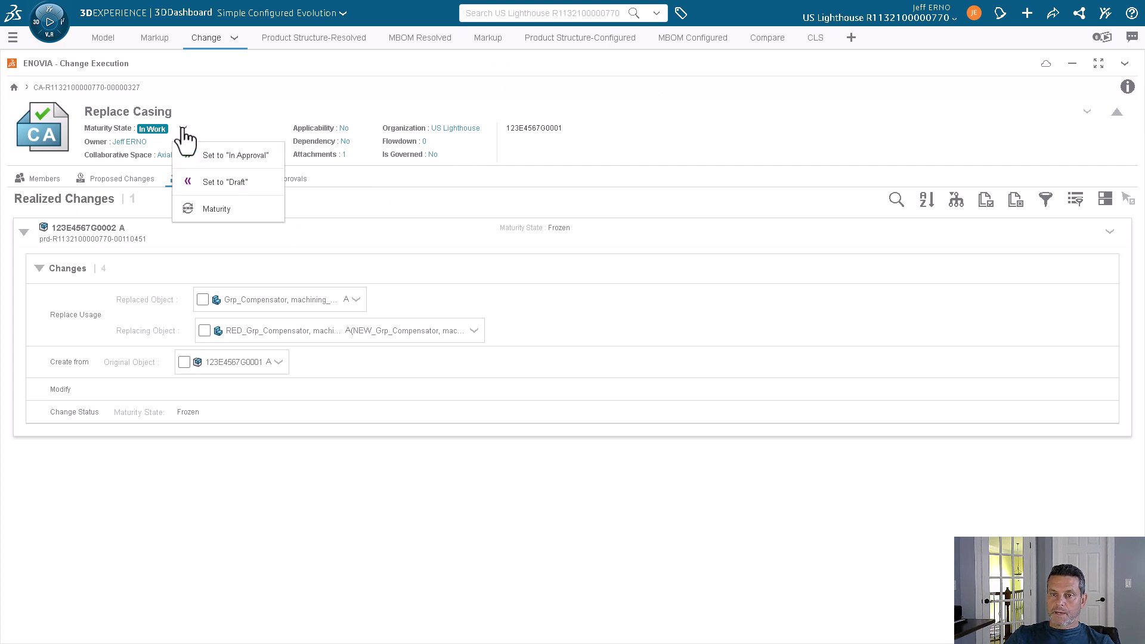
pyautogui.click(219, 155)
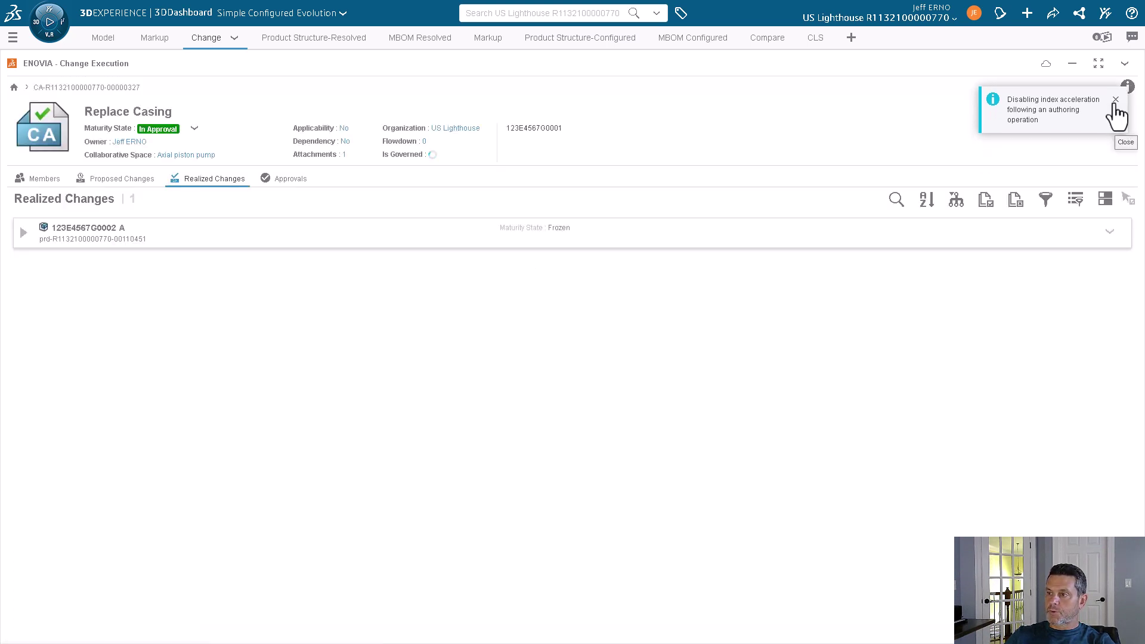
pyautogui.click(1114, 99)
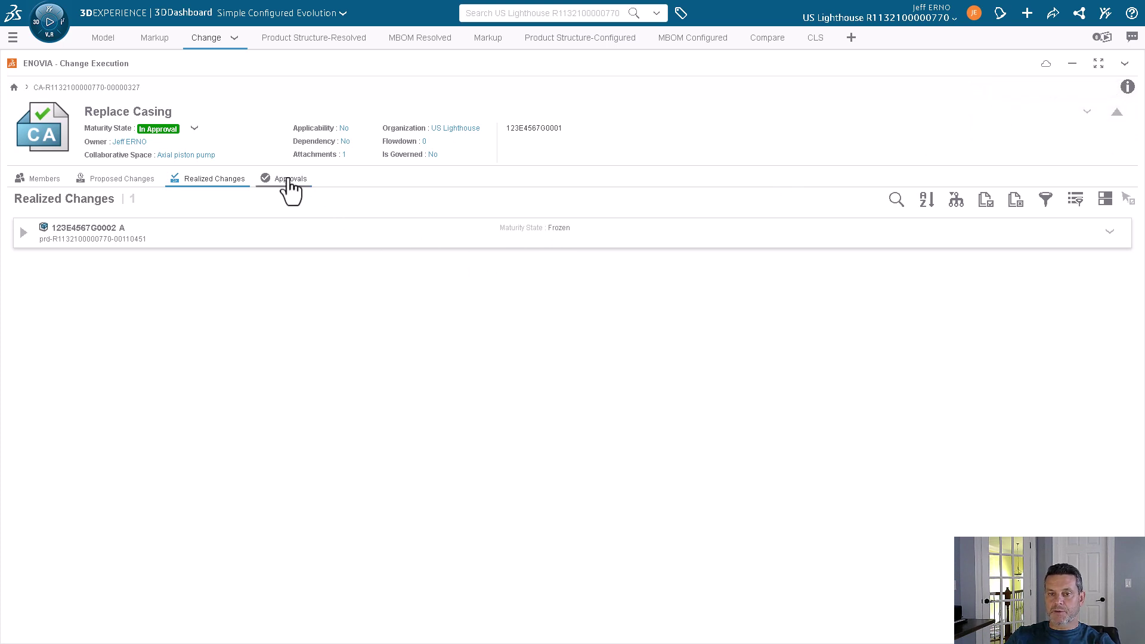
pyautogui.click(283, 181)
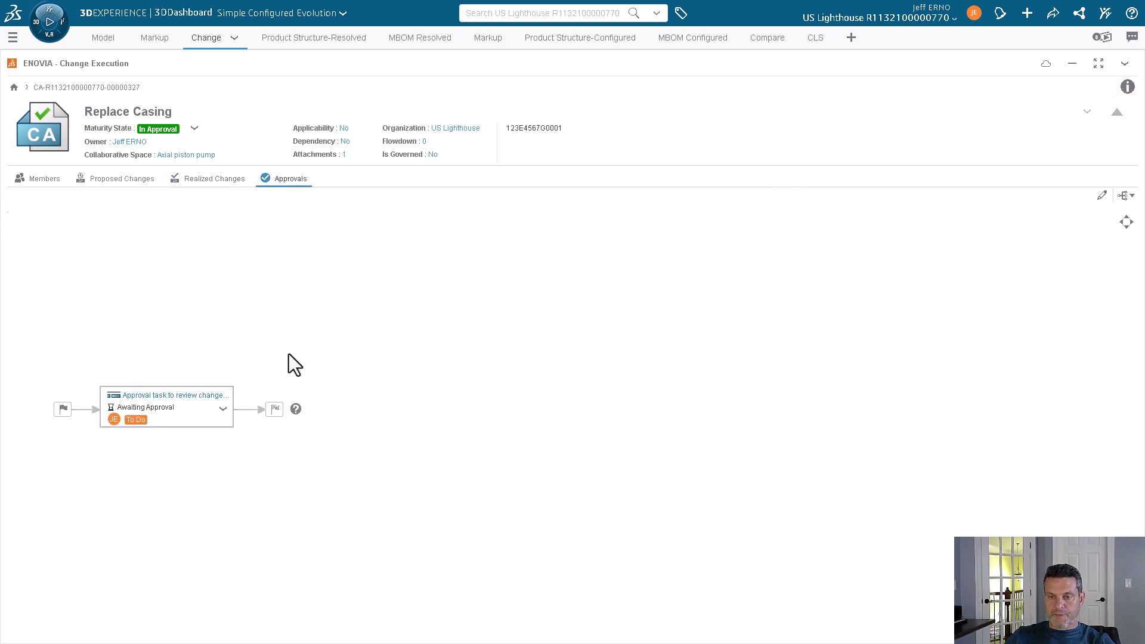
# Find the Compare app by searching for "comp" and add it to the empty Compare page of the dashboard
pyautogui.click(300, 40)
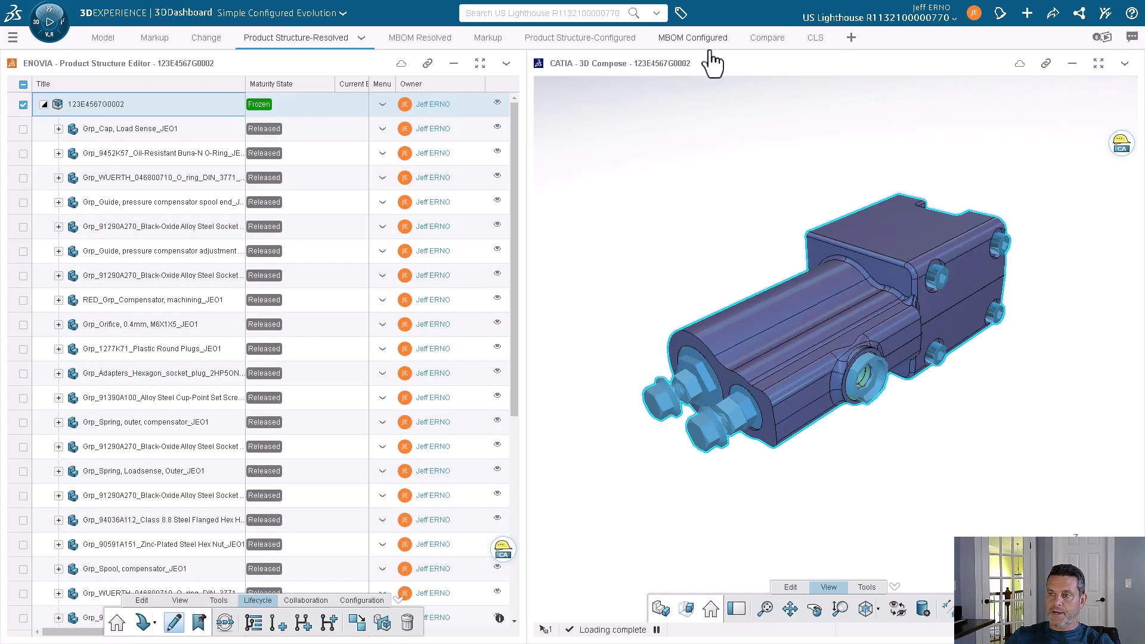
pyautogui.click(767, 38)
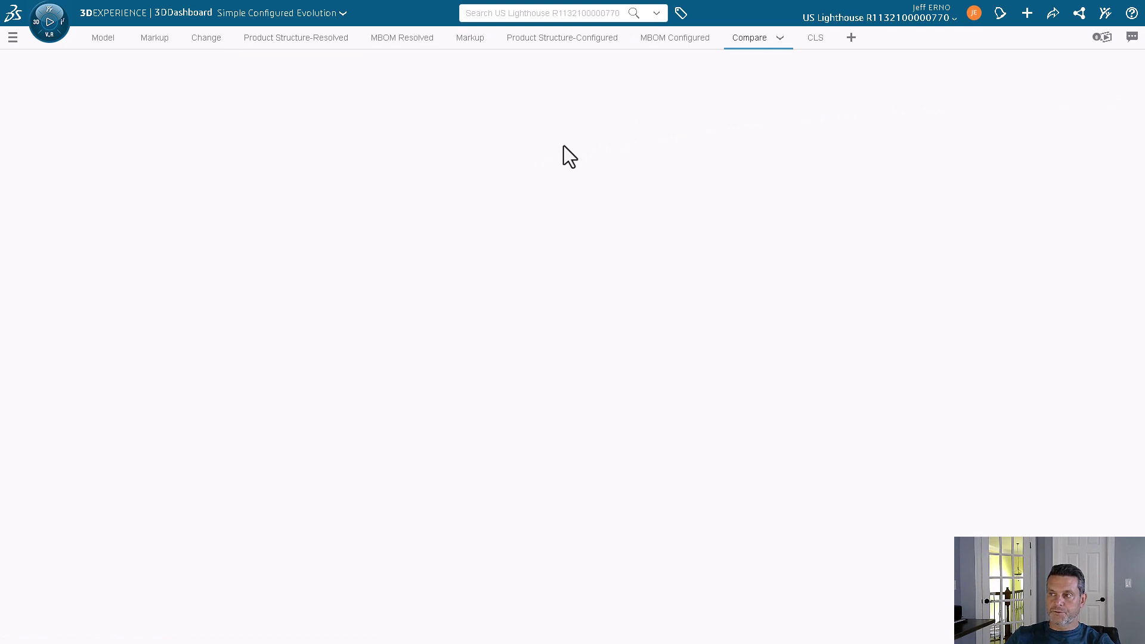
pyautogui.click(50, 41)
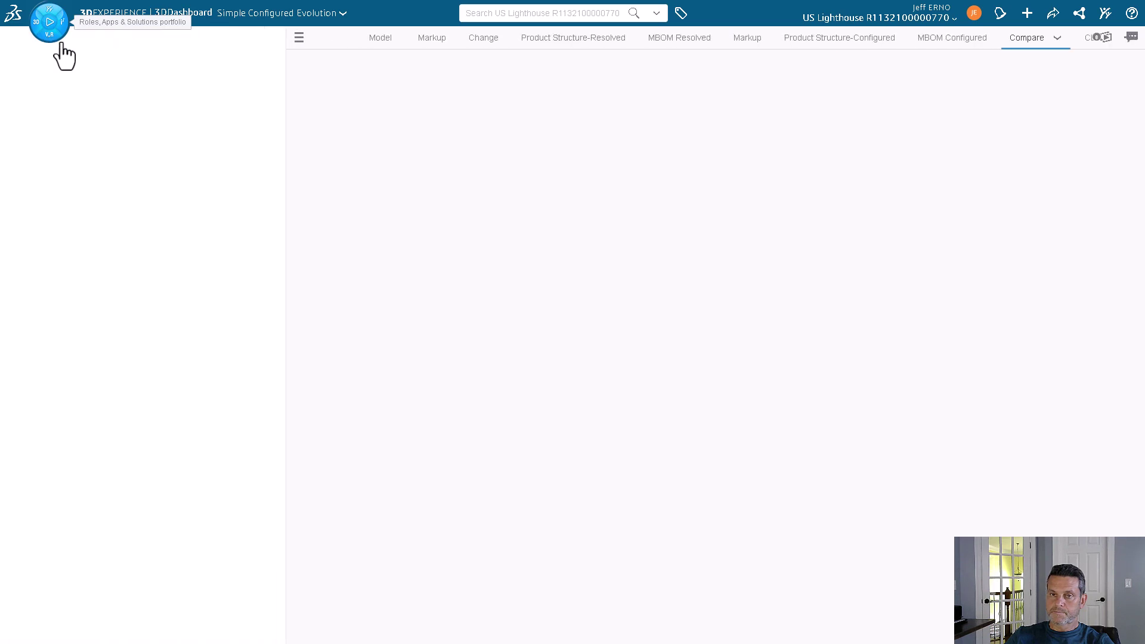
pyautogui.click(271, 74)
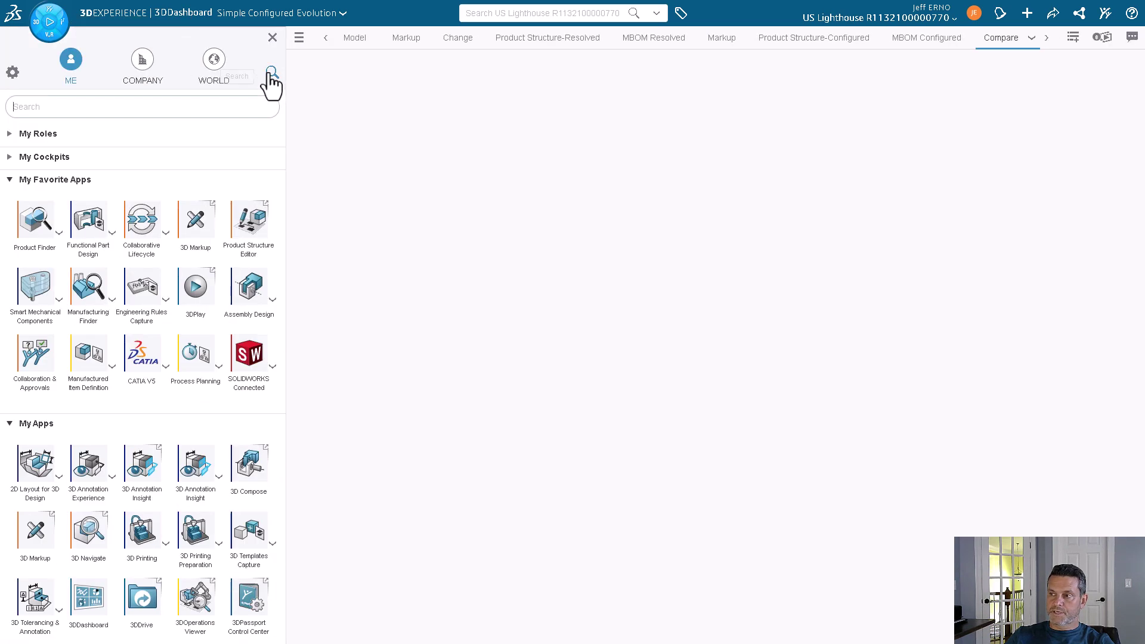
pyautogui.write('co')
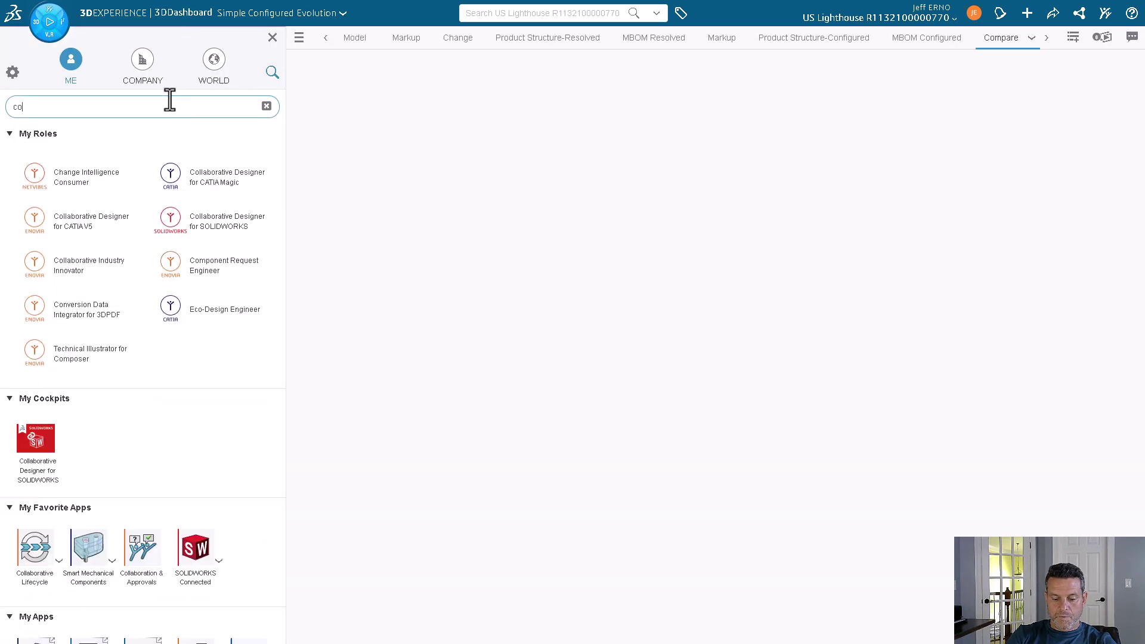
pyautogui.write('mp')
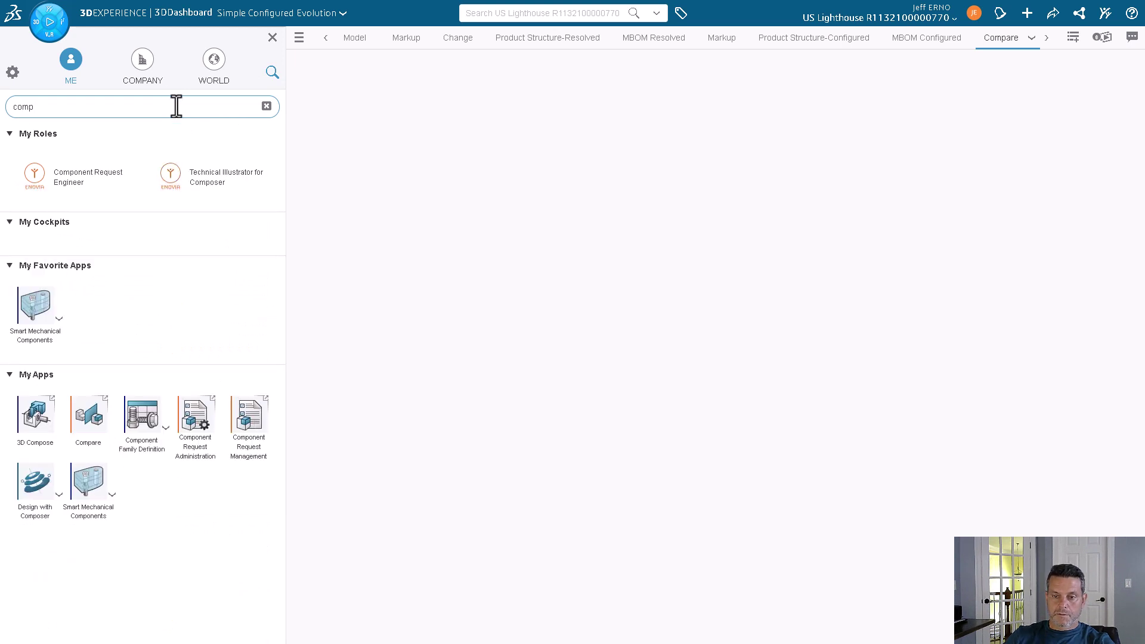
pyautogui.moveTo(97, 420); pyautogui.dragTo(376, 220)
pyautogui.click(272, 38)
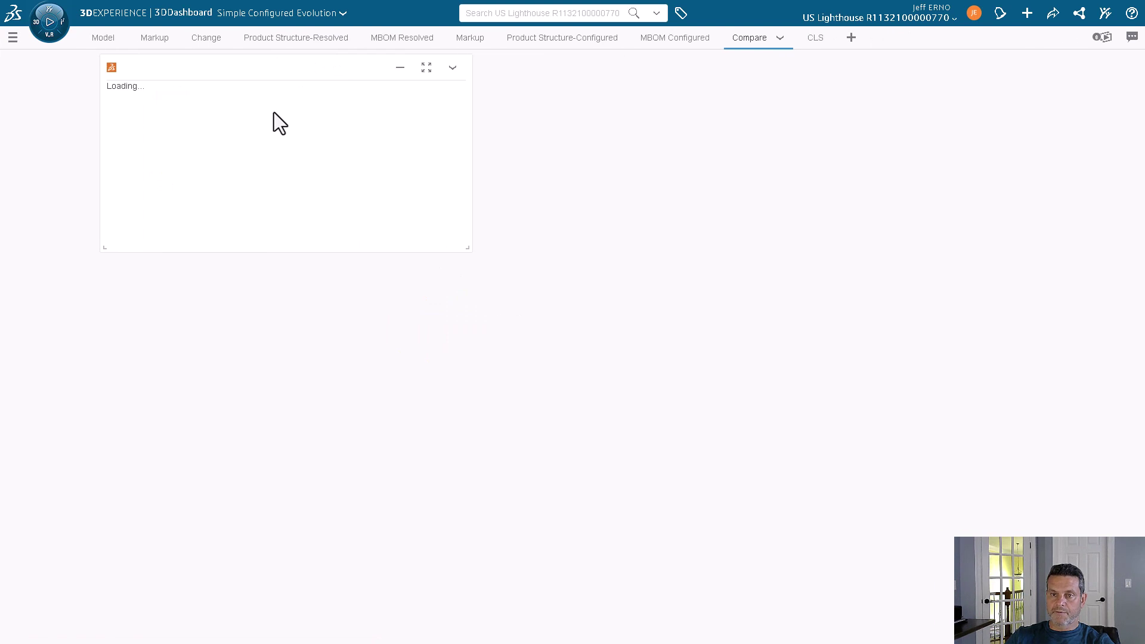
# Set the Compare page to fit its content so that the Compare app fills the whole page
pyautogui.click(781, 40)
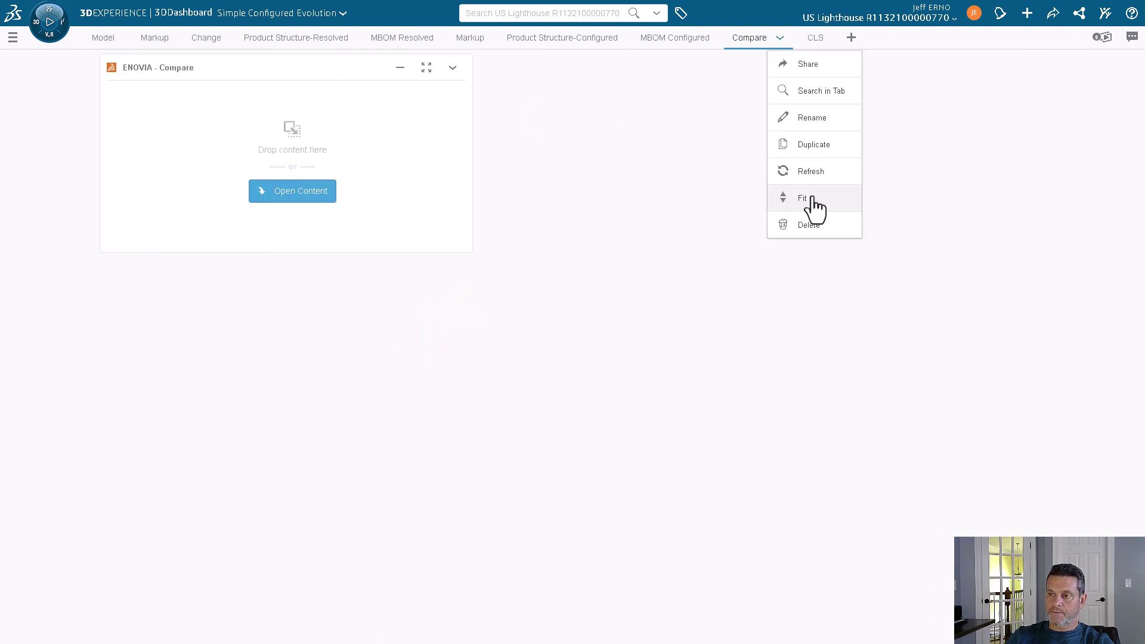
pyautogui.click(779, 41)
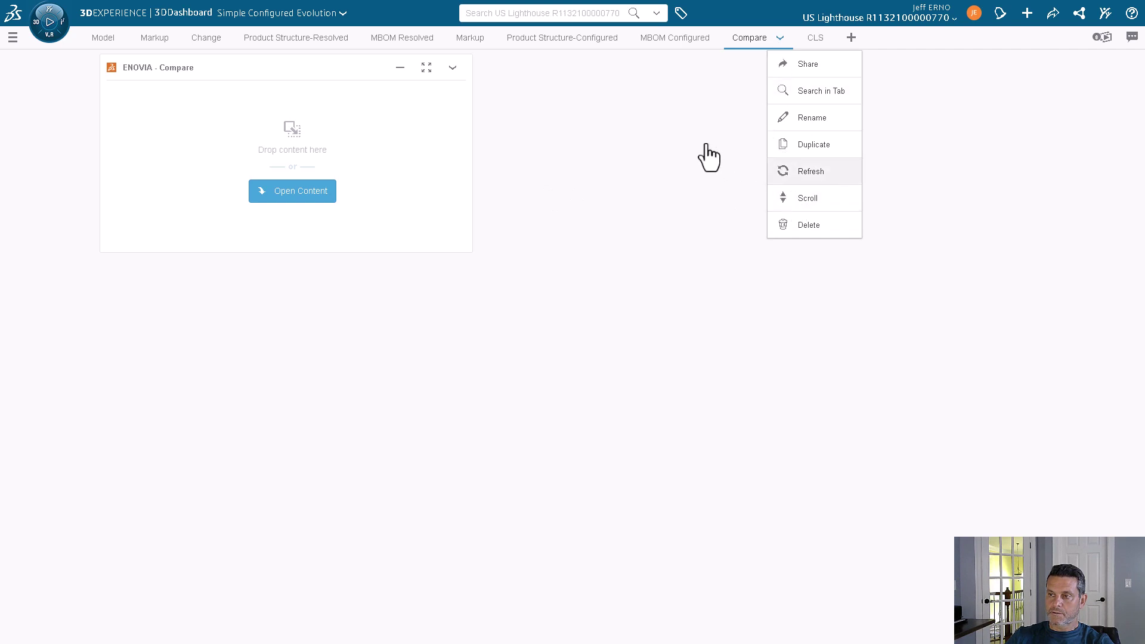
pyautogui.click(513, 13)
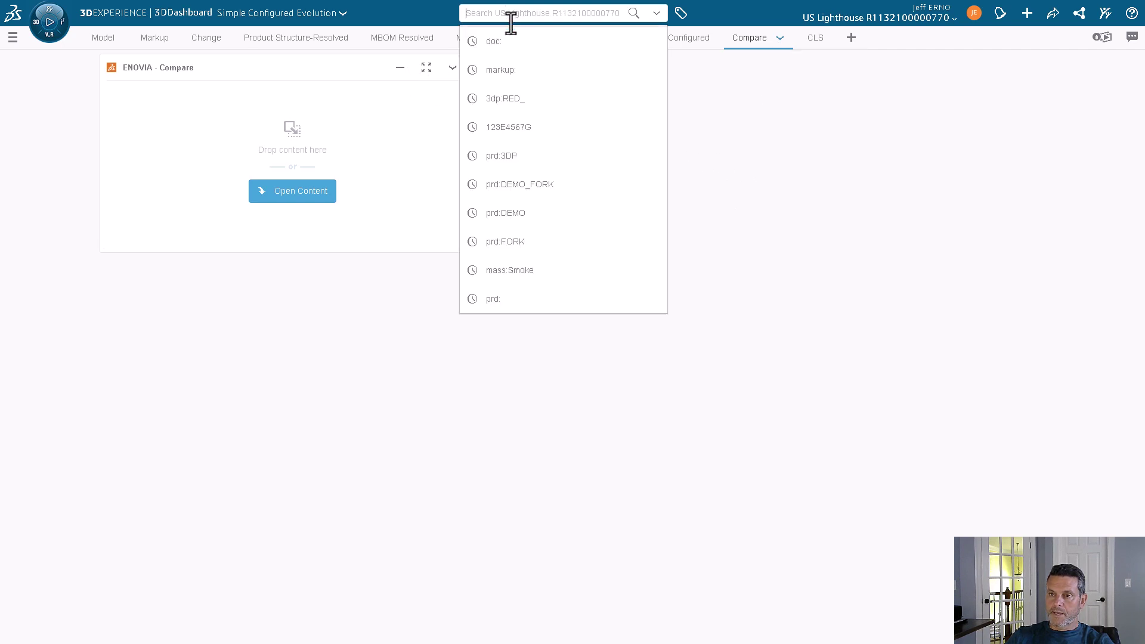
pyautogui.click(424, 68)
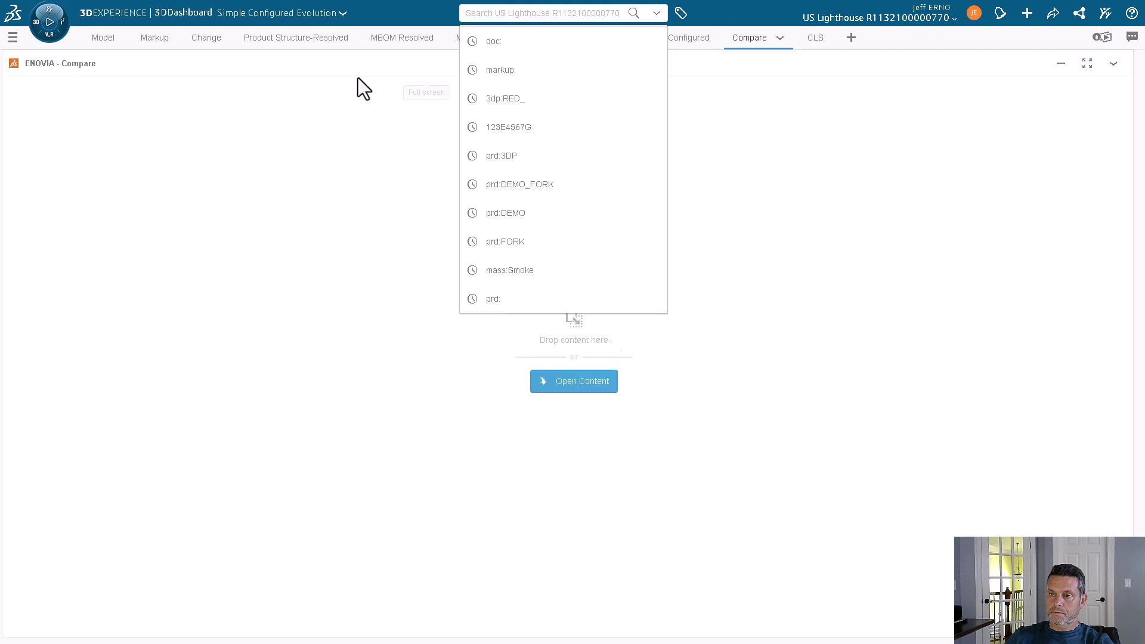
pyautogui.click(745, 127)
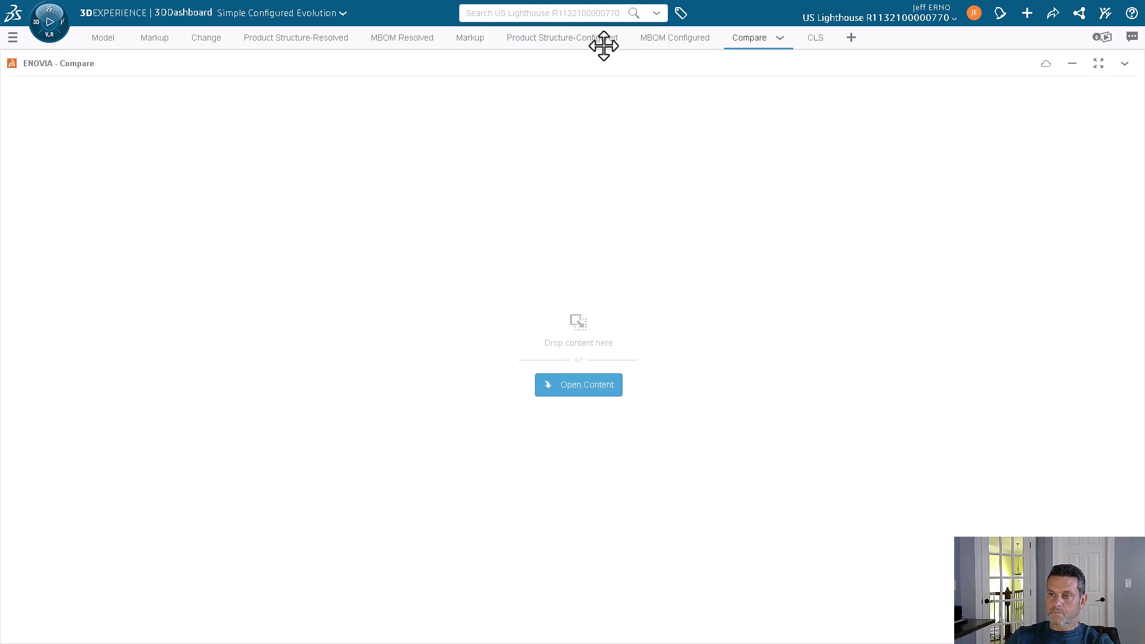
# Load the recent products 123E4567G0001 and 123E4567G0002 into Compare as the first and second structures
pyautogui.click(263, 40)
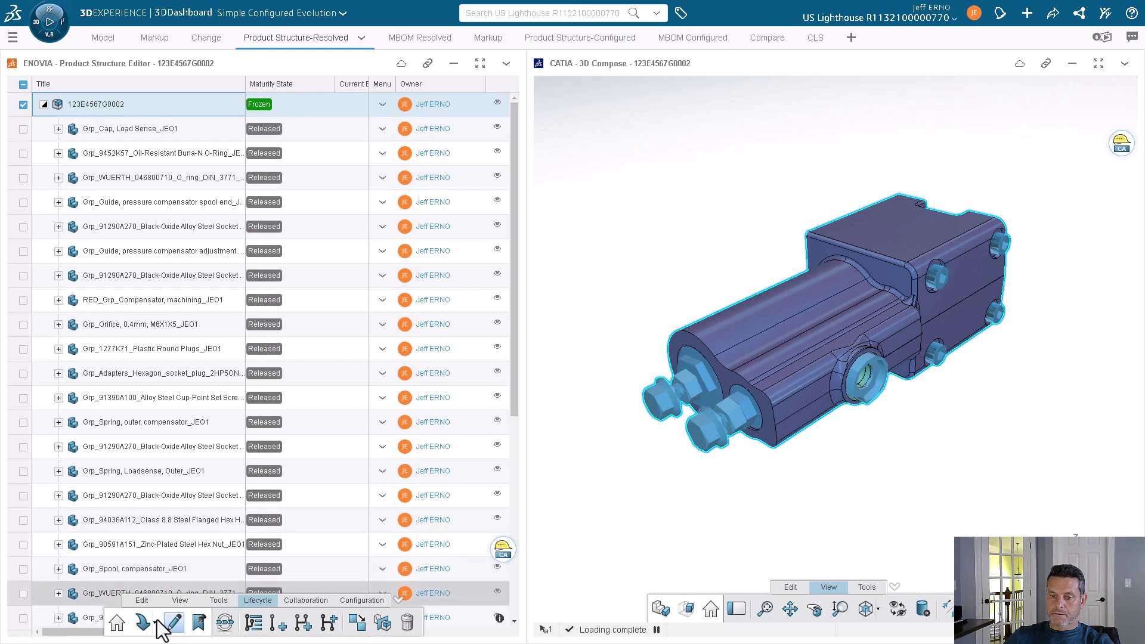
pyautogui.click(117, 622)
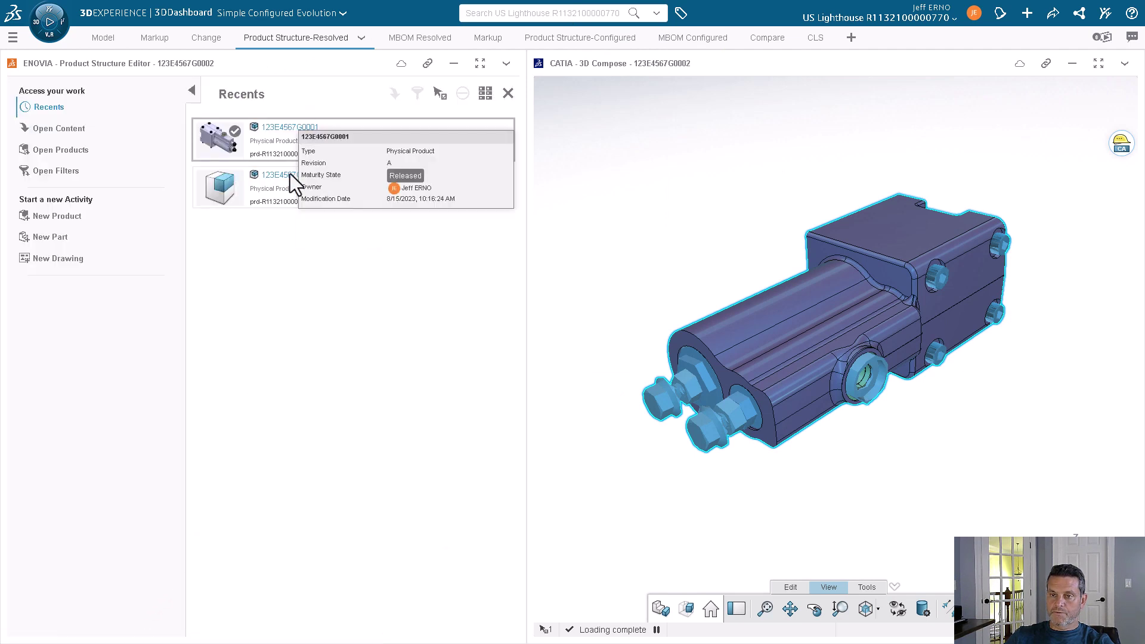
pyautogui.moveTo(305, 143); pyautogui.dragTo(555, 352)
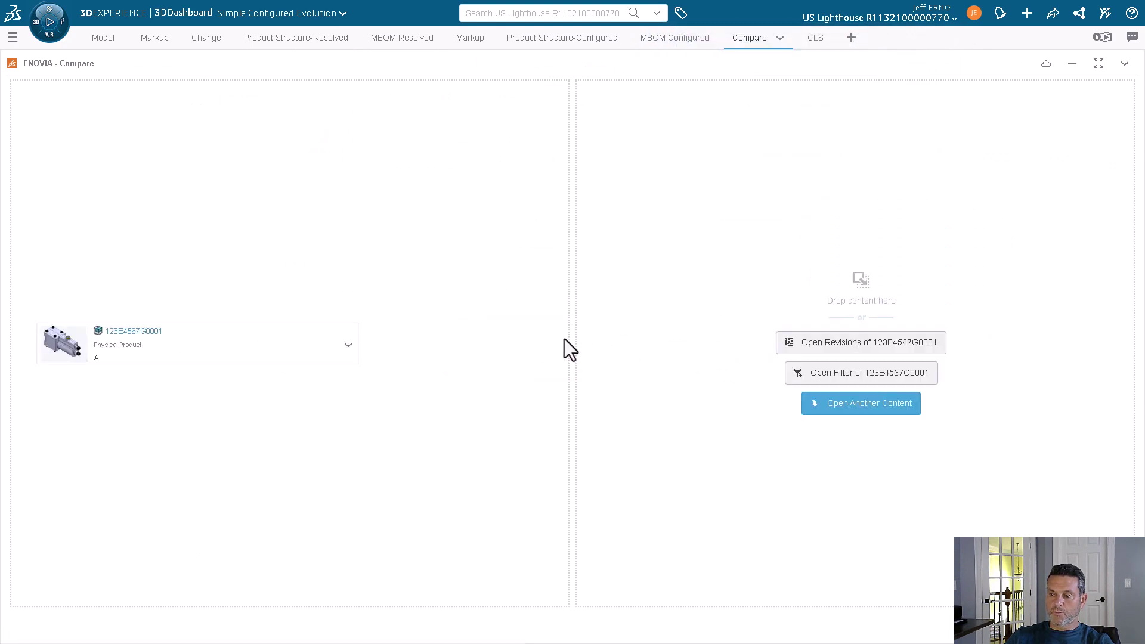
pyautogui.click(253, 43)
pyautogui.moveTo(285, 183); pyautogui.dragTo(850, 353)
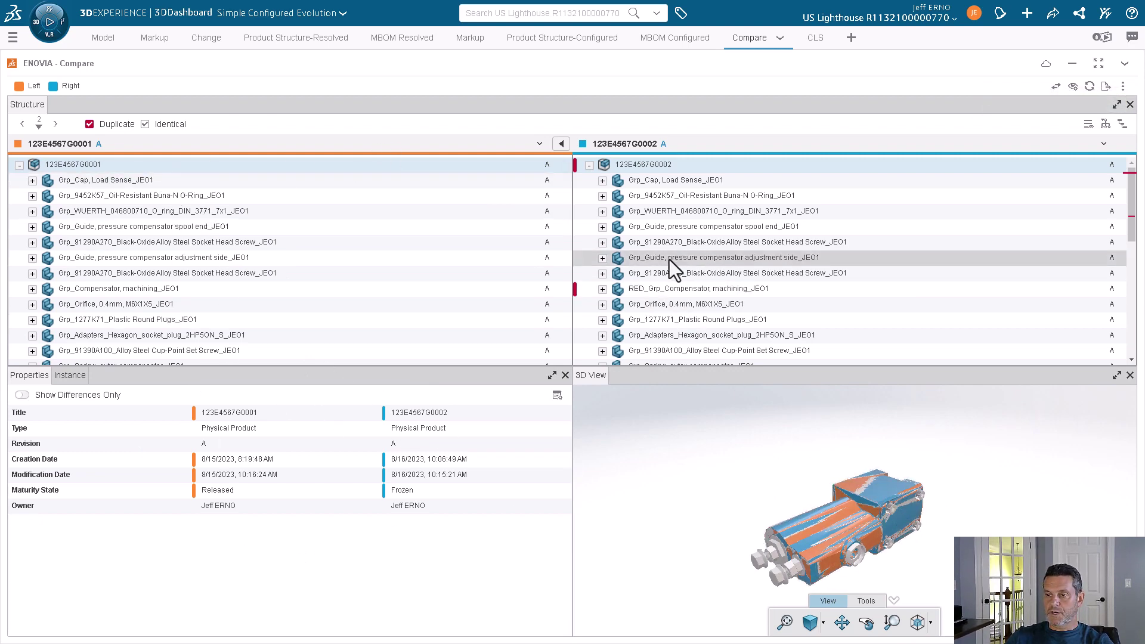
# Hide the identical components, examine the differing casing RED_Grp_Compensator, machining_JEO1 against its counterpart, and close the comparison
pyautogui.scroll(-4, 539, 271)
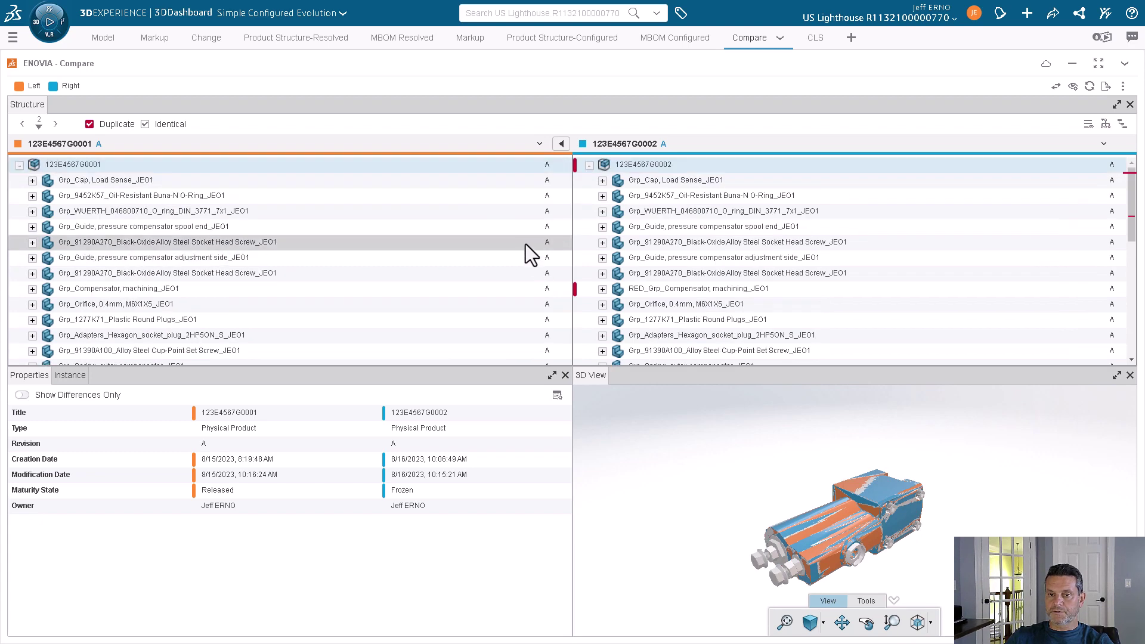
pyautogui.click(145, 124)
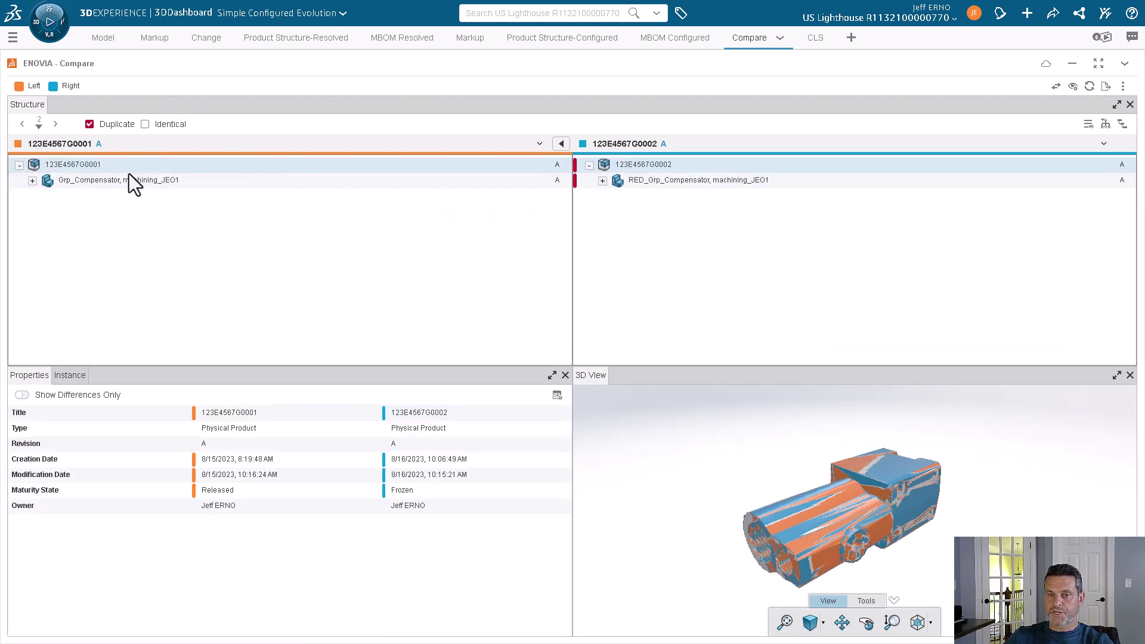
pyautogui.click(689, 181)
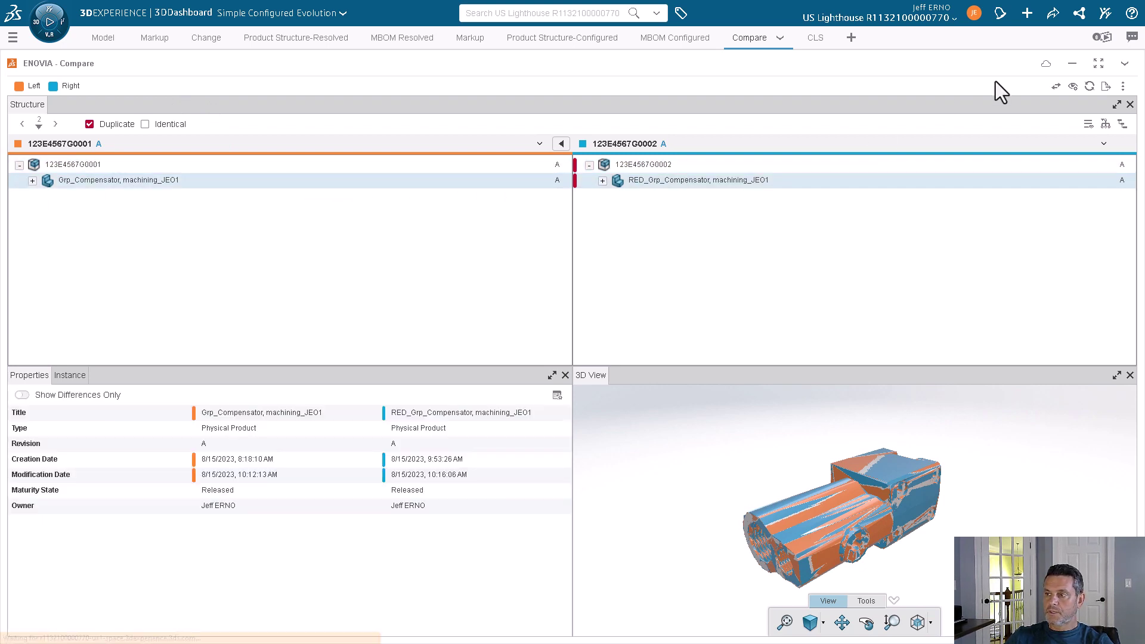
pyautogui.click(1122, 87)
pyautogui.click(1067, 115)
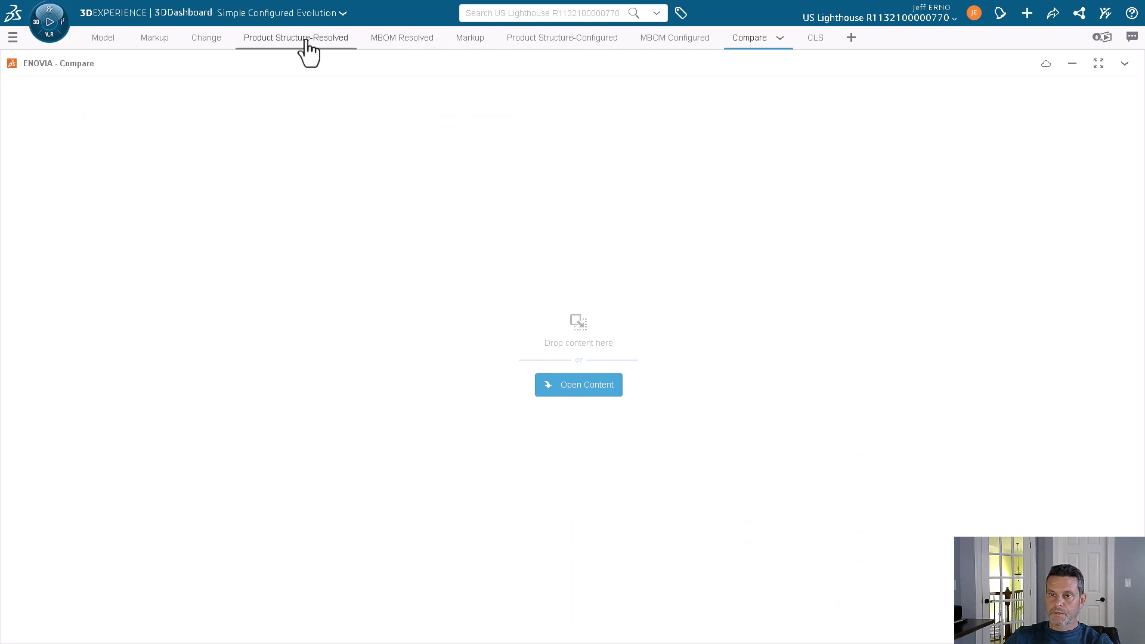
# Approve the Replace Casing change action's approval task with a comment, and review the realized changes of 123E4567G0002
pyautogui.click(206, 38)
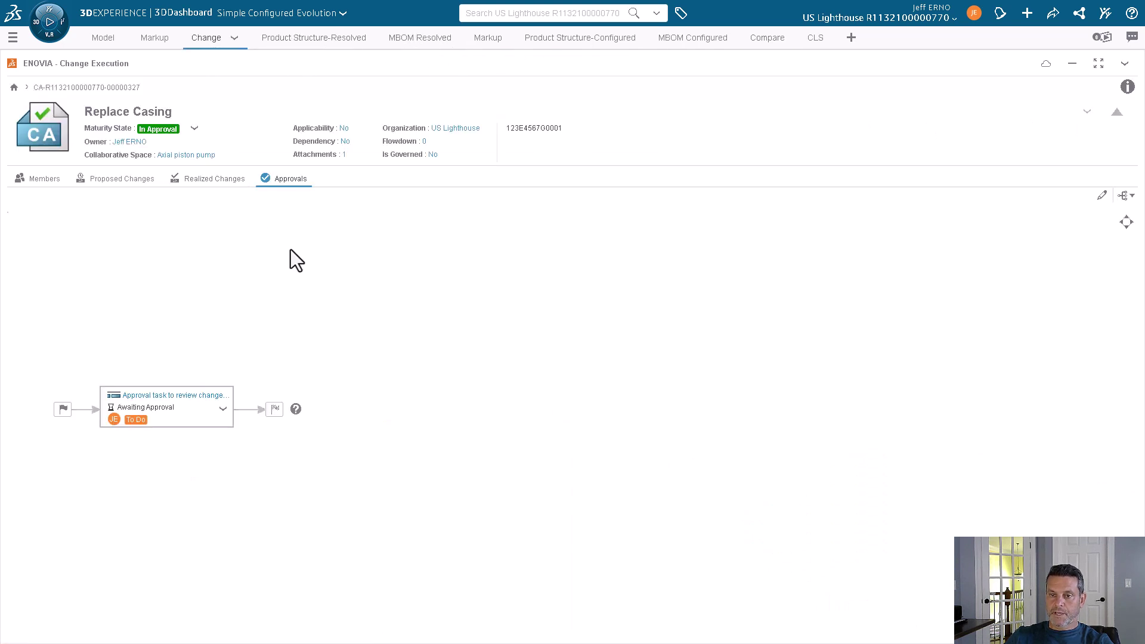
pyautogui.click(196, 408)
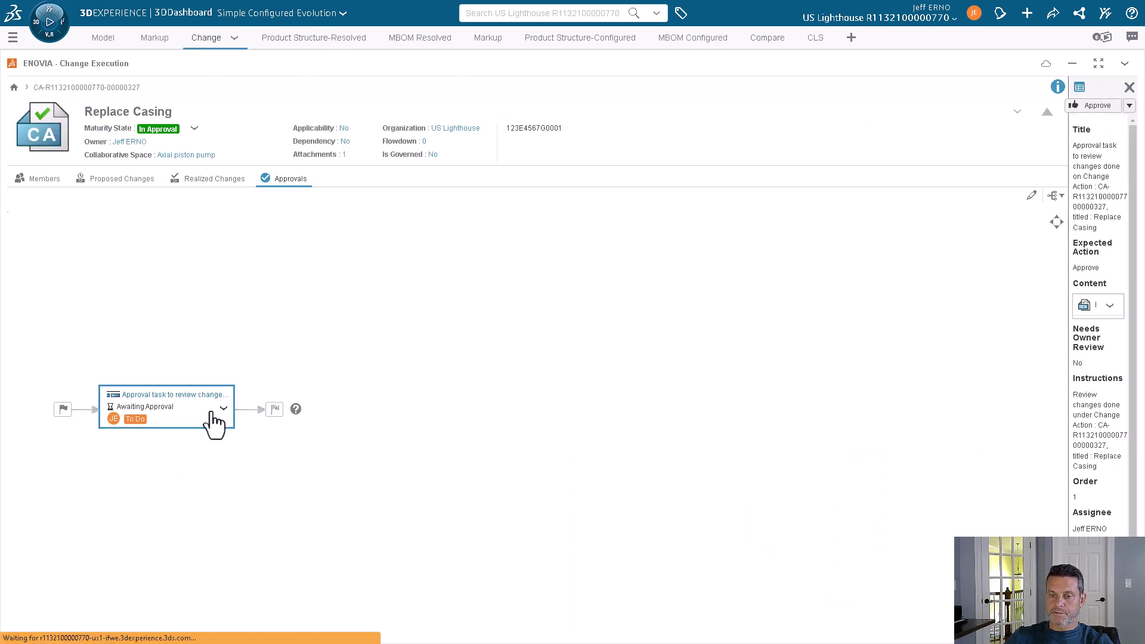
pyautogui.click(965, 464)
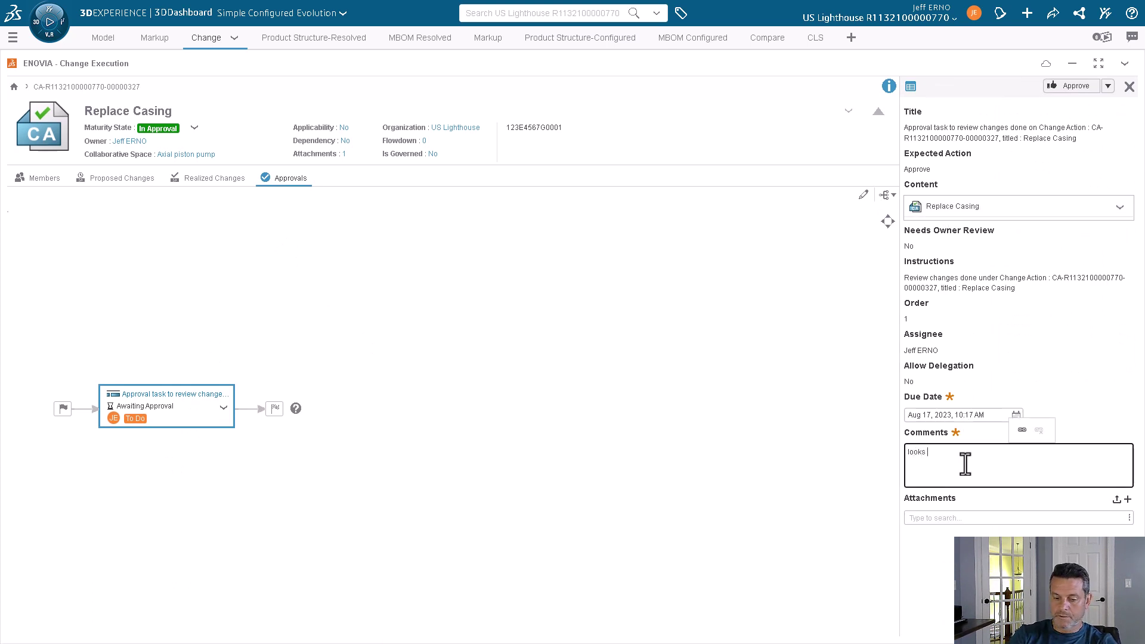
pyautogui.click(1072, 90)
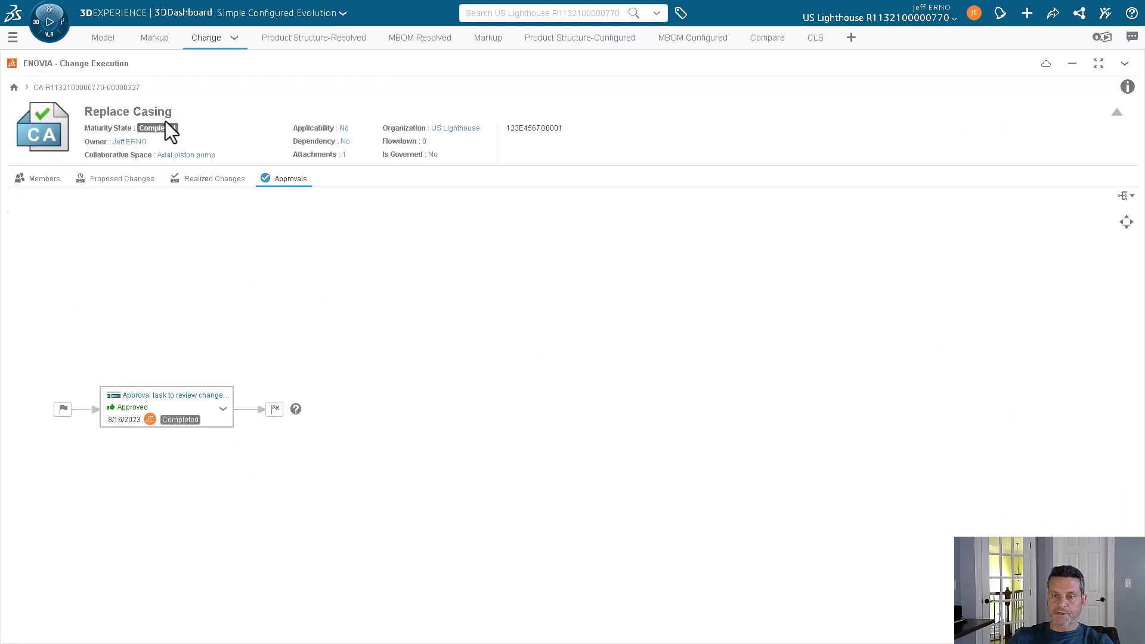
pyautogui.click(219, 179)
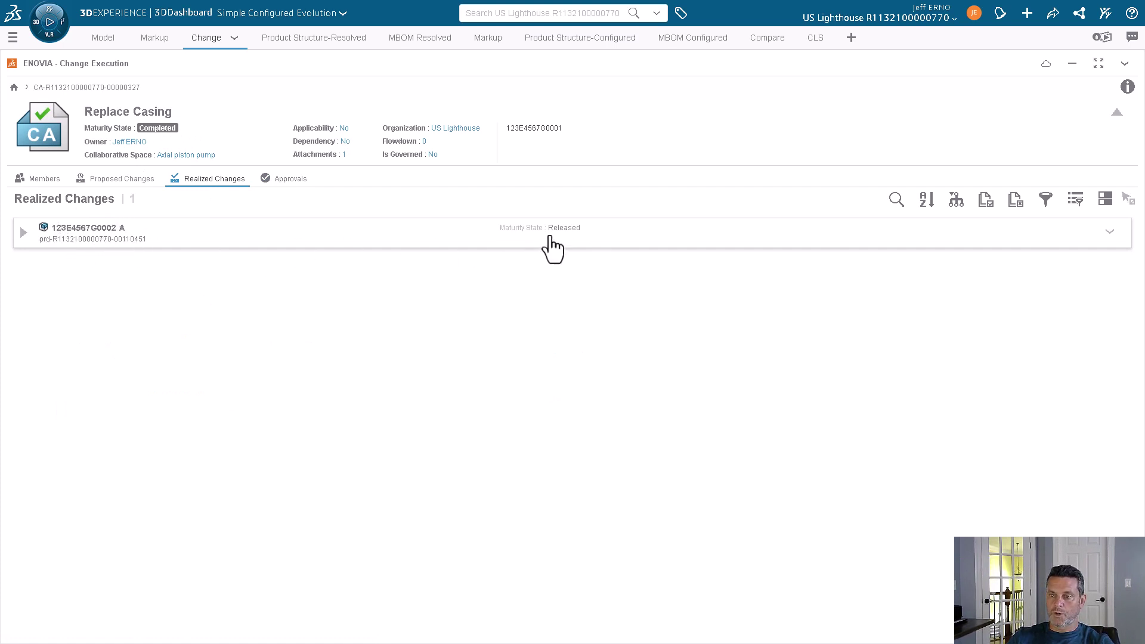
pyautogui.click(23, 231)
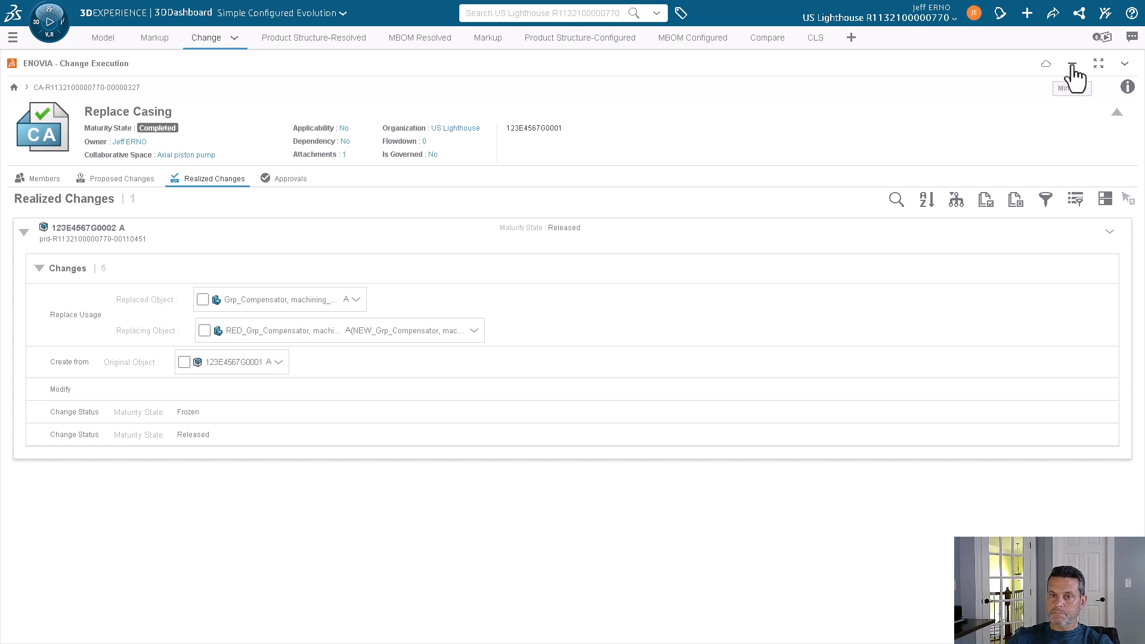
# Load the recent product 123E4567G0001 alongside 123E4567G0002 in the resolved product structure and collapse the tree to the two assemblies
pyautogui.click(298, 37)
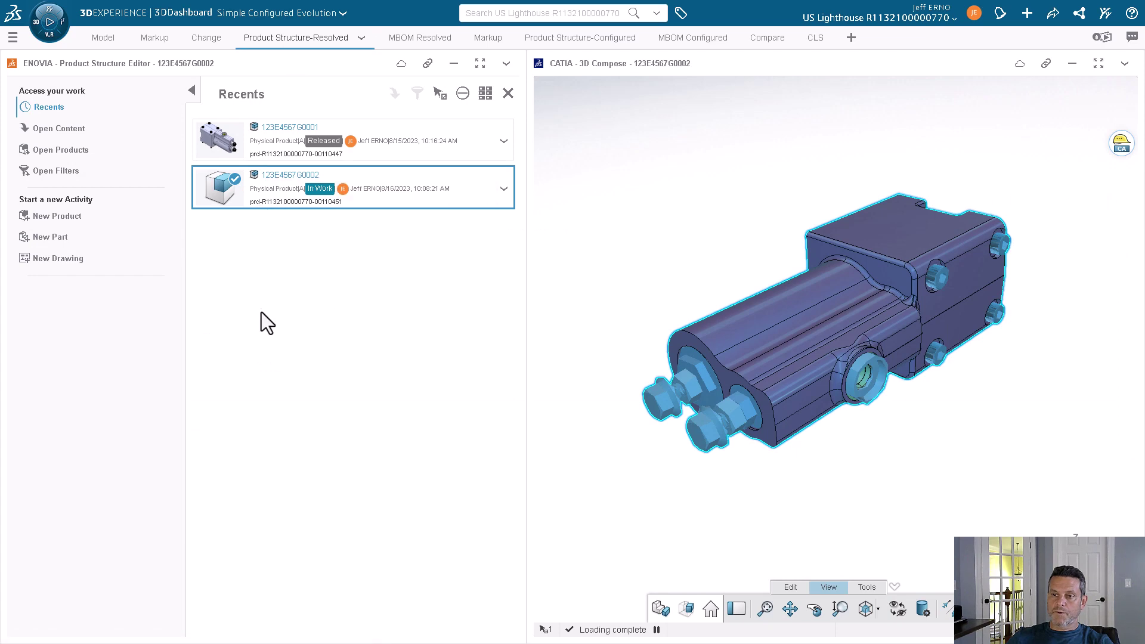
pyautogui.doubleClick(307, 143)
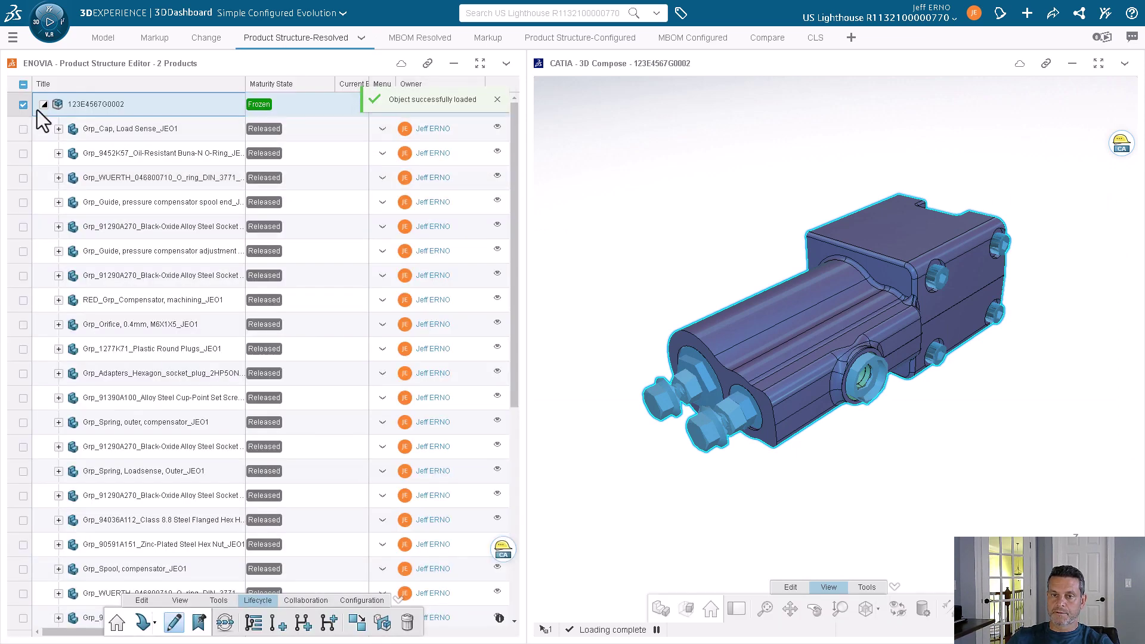
pyautogui.click(43, 105)
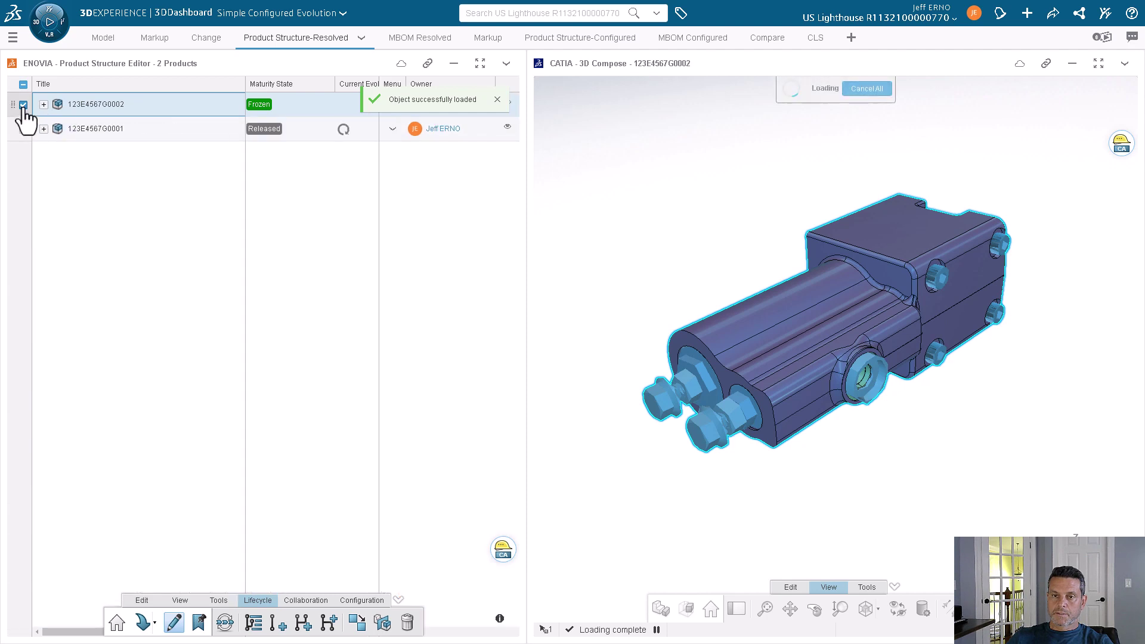
pyautogui.click(121, 128)
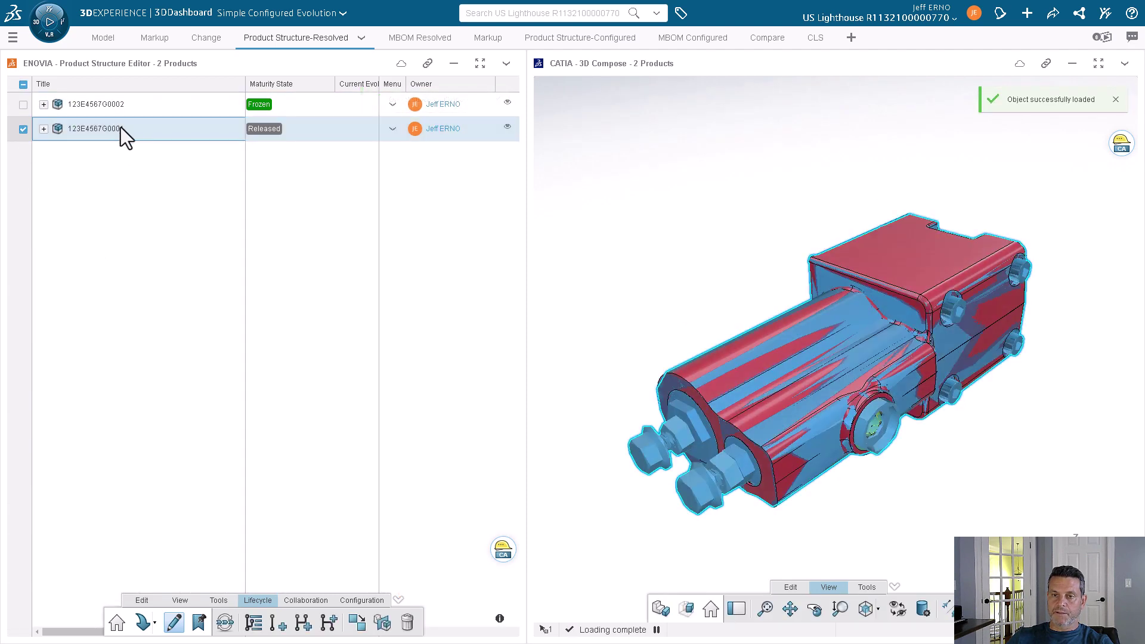
# Display the relations of 123E4567G0001, examine its manufacturing assembly and that assembly's children, and close the relations view
pyautogui.click(219, 602)
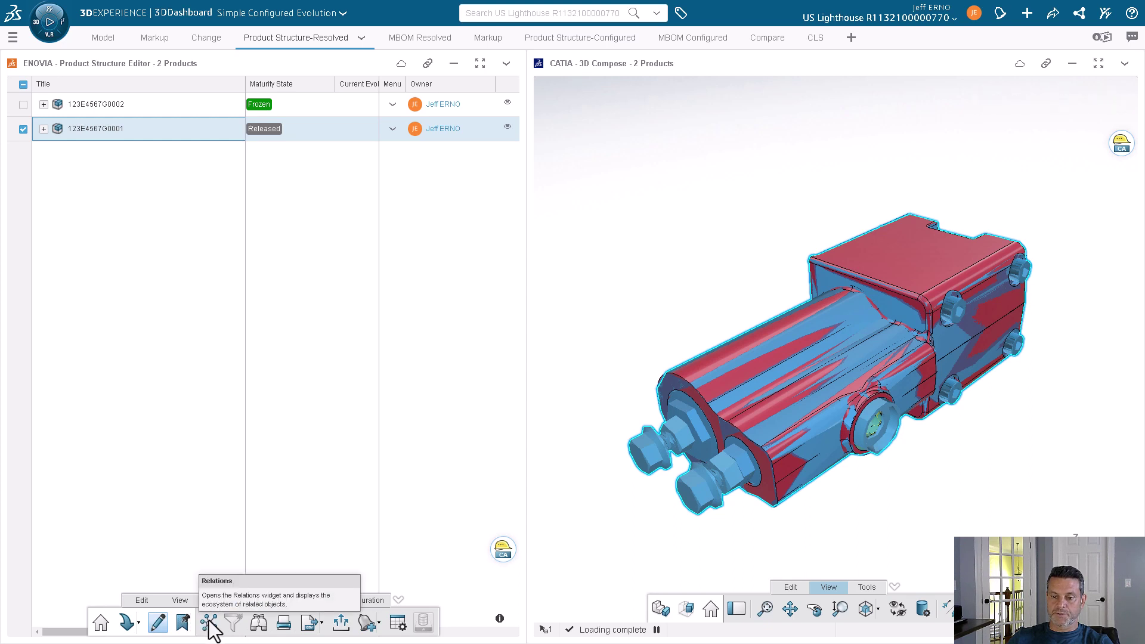
pyautogui.click(209, 622)
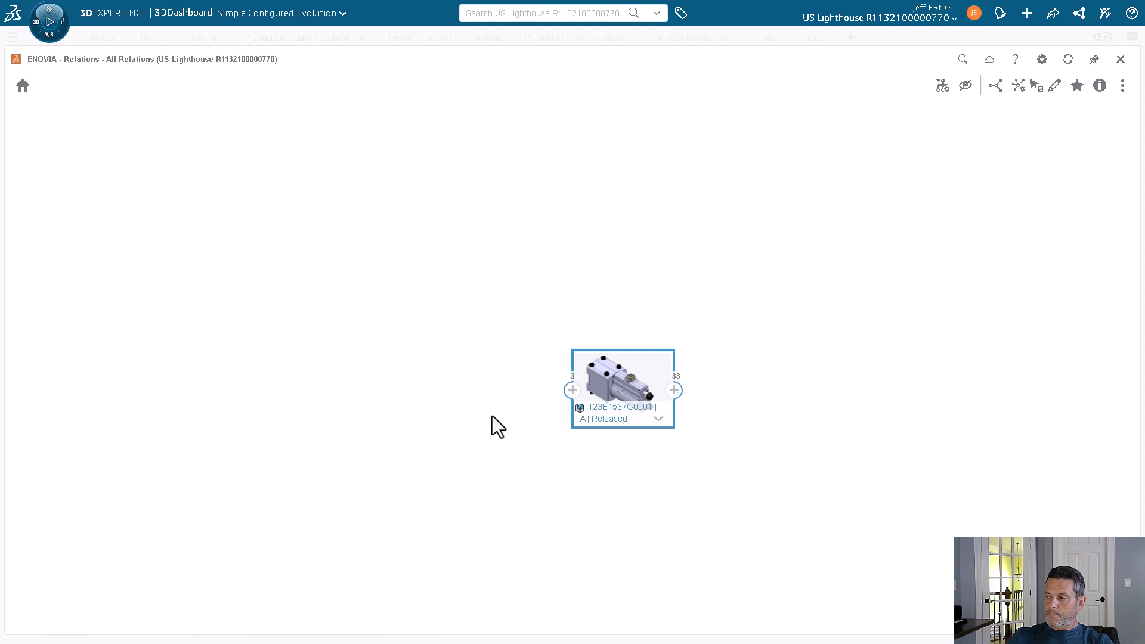
pyautogui.moveTo(573, 393)
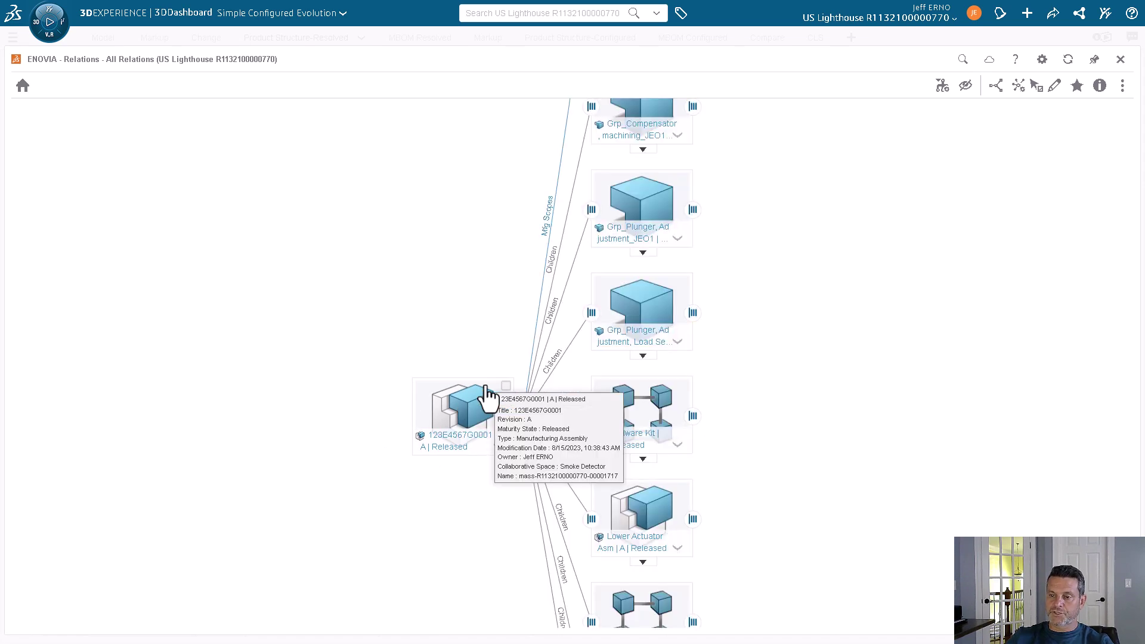
pyautogui.scroll(3, 670, 303)
pyautogui.scroll(-4, 670, 303)
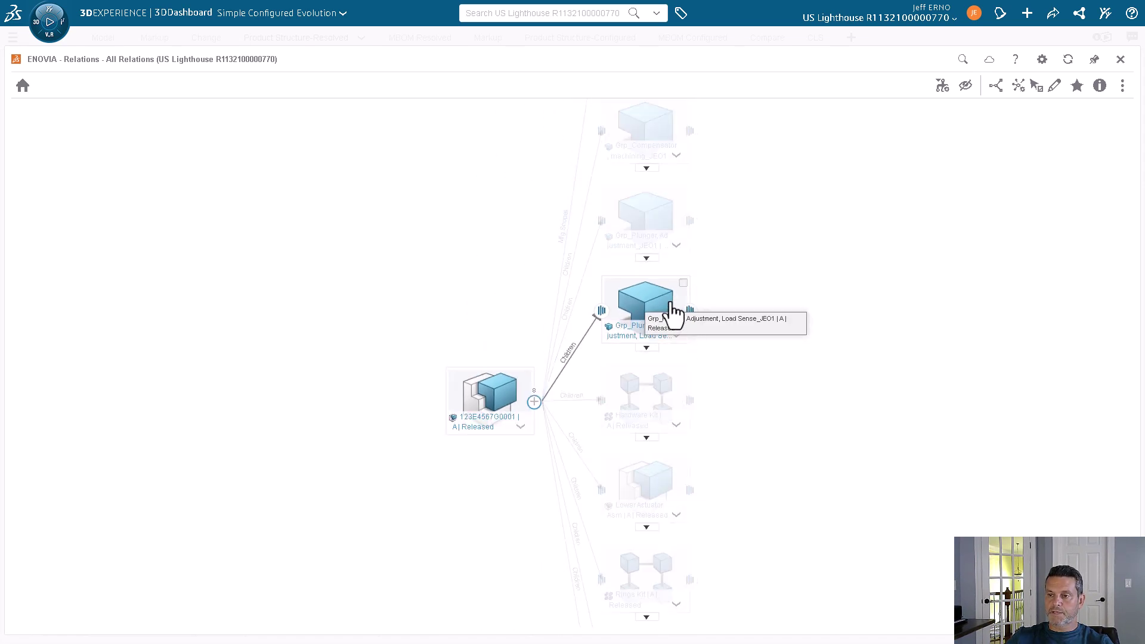
pyautogui.scroll(-2, 672, 310)
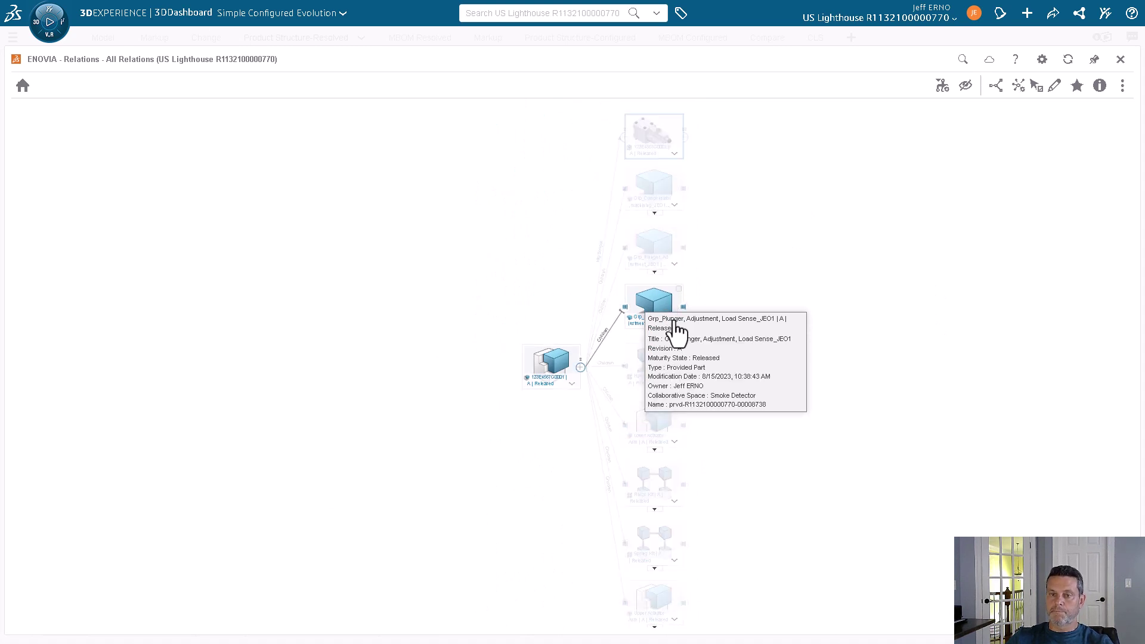
pyautogui.click(1120, 60)
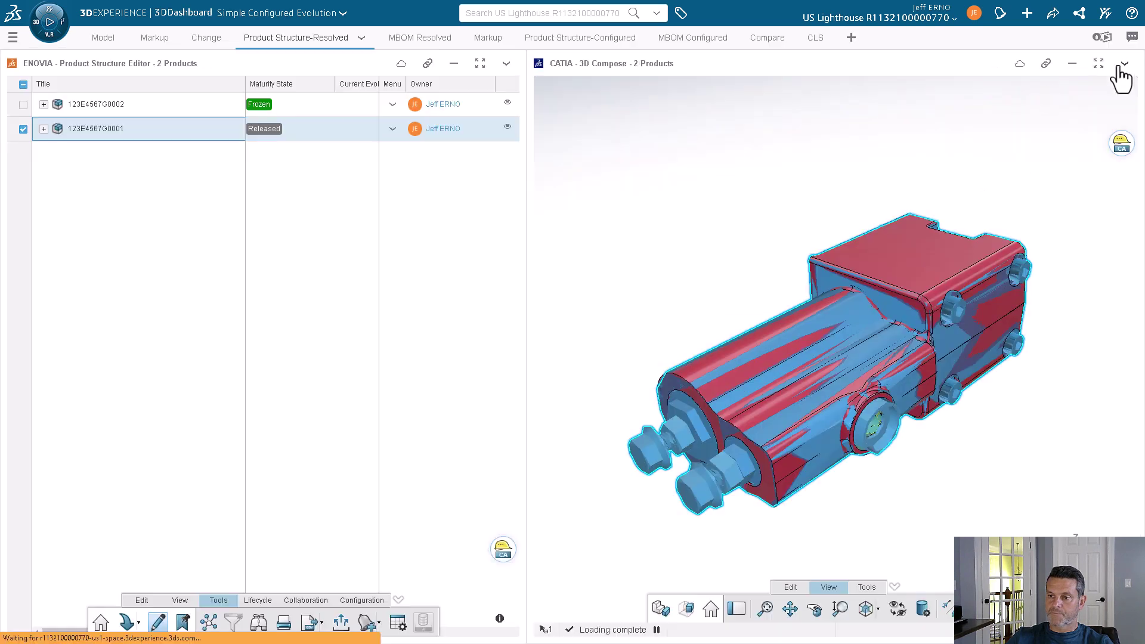
# Display the relations of 123E4567G0002, check them for a manufacturing assembly, and close the relations view
pyautogui.click(235, 283)
pyautogui.click(103, 104)
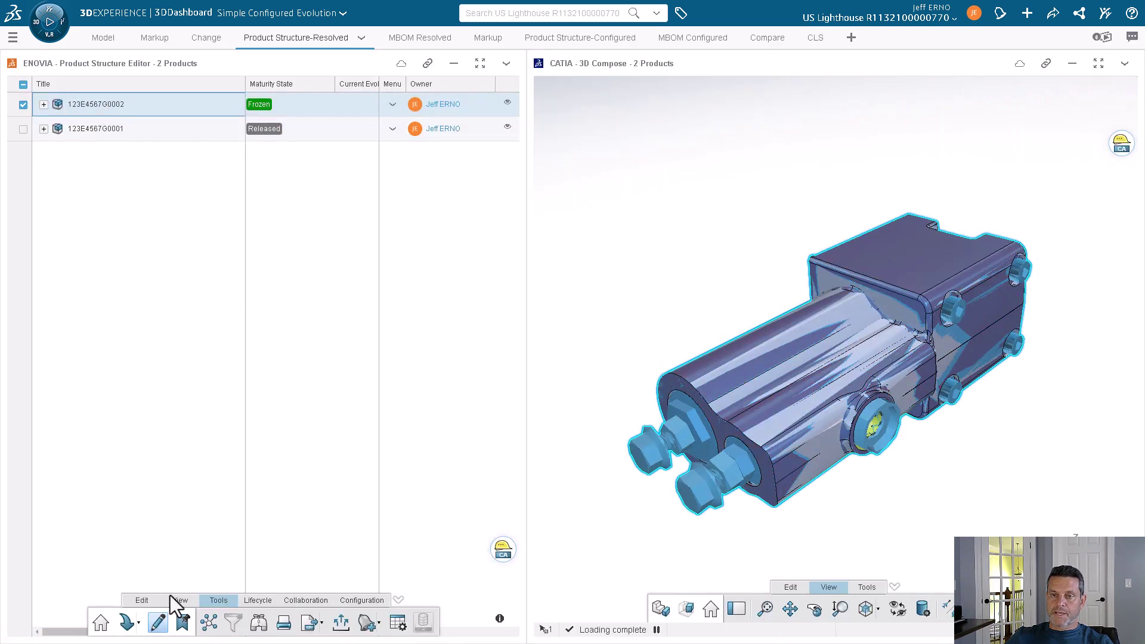
pyautogui.click(209, 623)
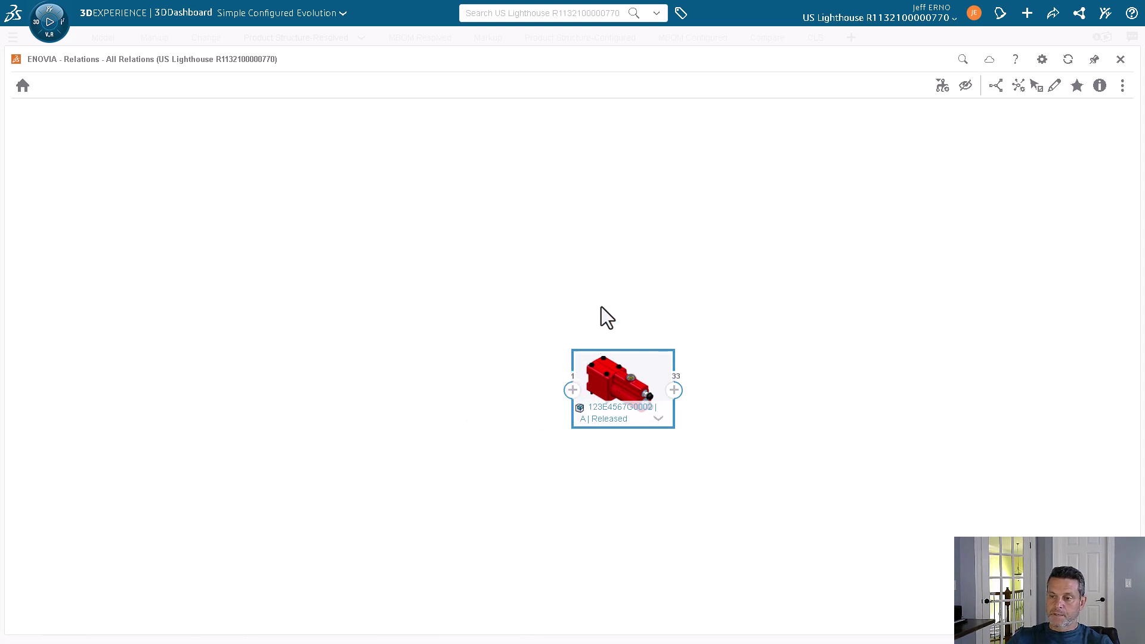
pyautogui.click(1120, 59)
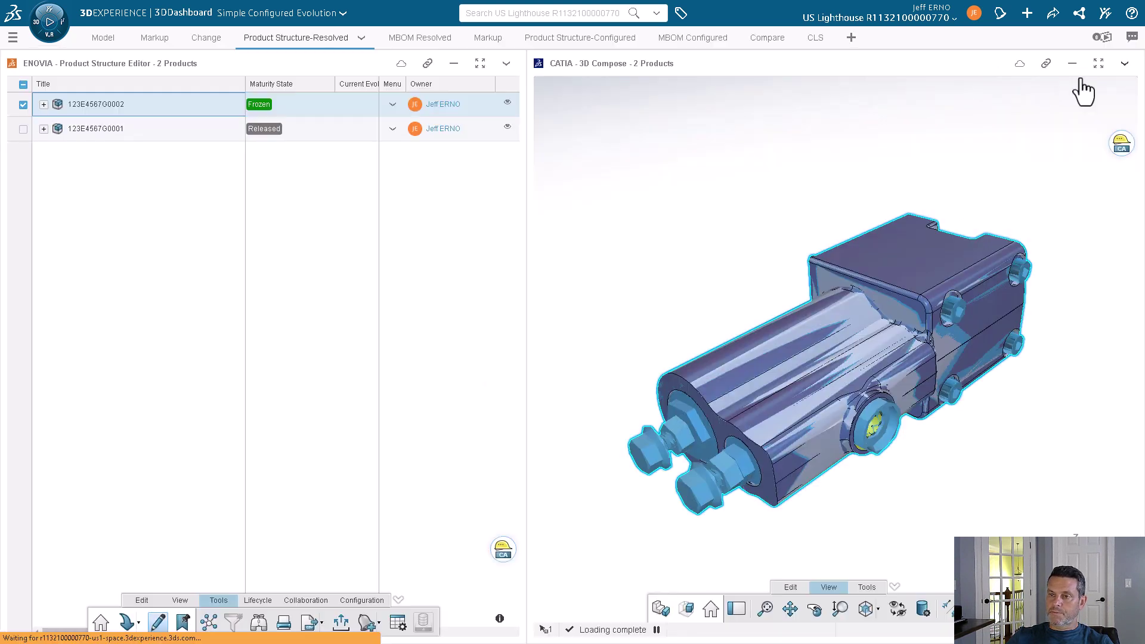
# Restore the previous Mfg Items Management session on the MBOM Resolved page to show the engineering and manufacturing items of 123E4567G0001
pyautogui.click(419, 37)
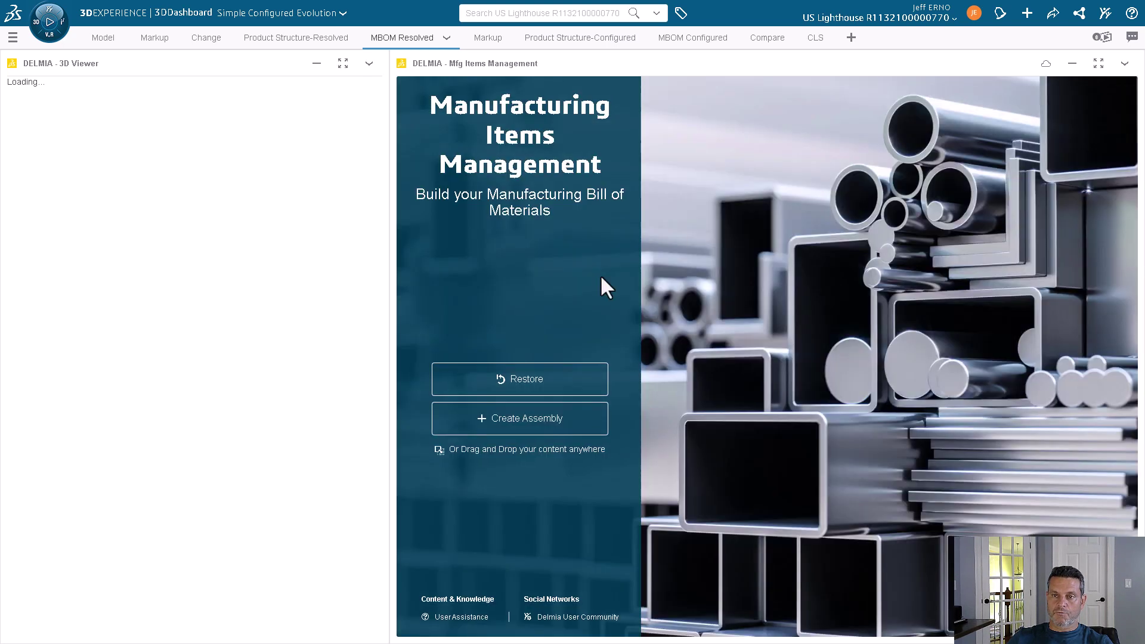
pyautogui.click(554, 385)
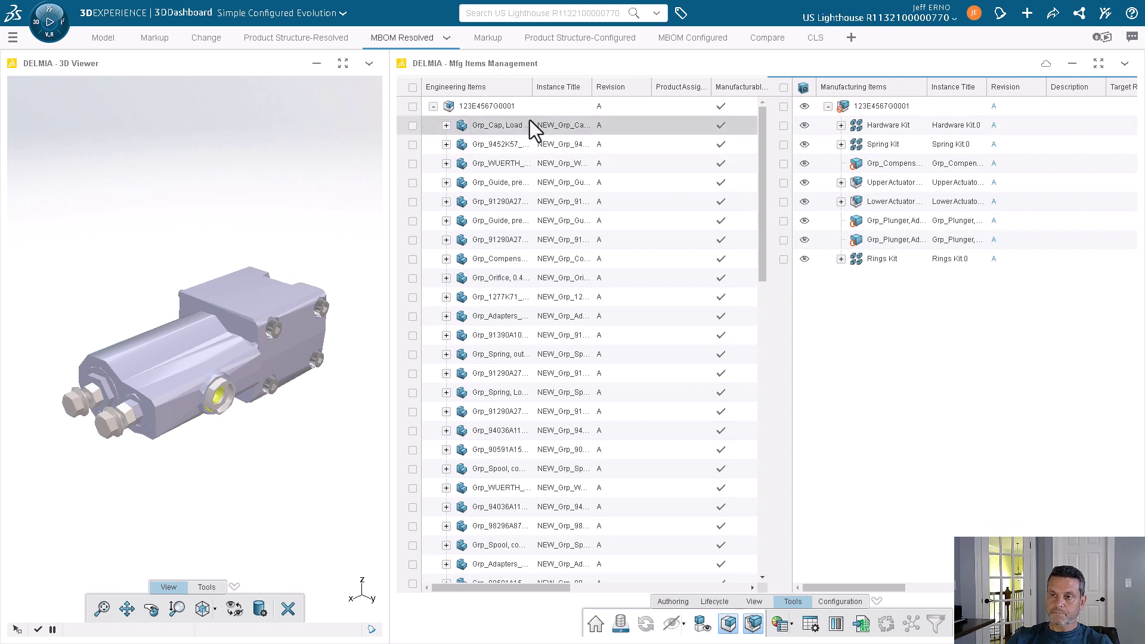
# Switch to the Product Structure-Configured page and inspect the 123E4567G000X assembly in 3D
pyautogui.click(540, 40)
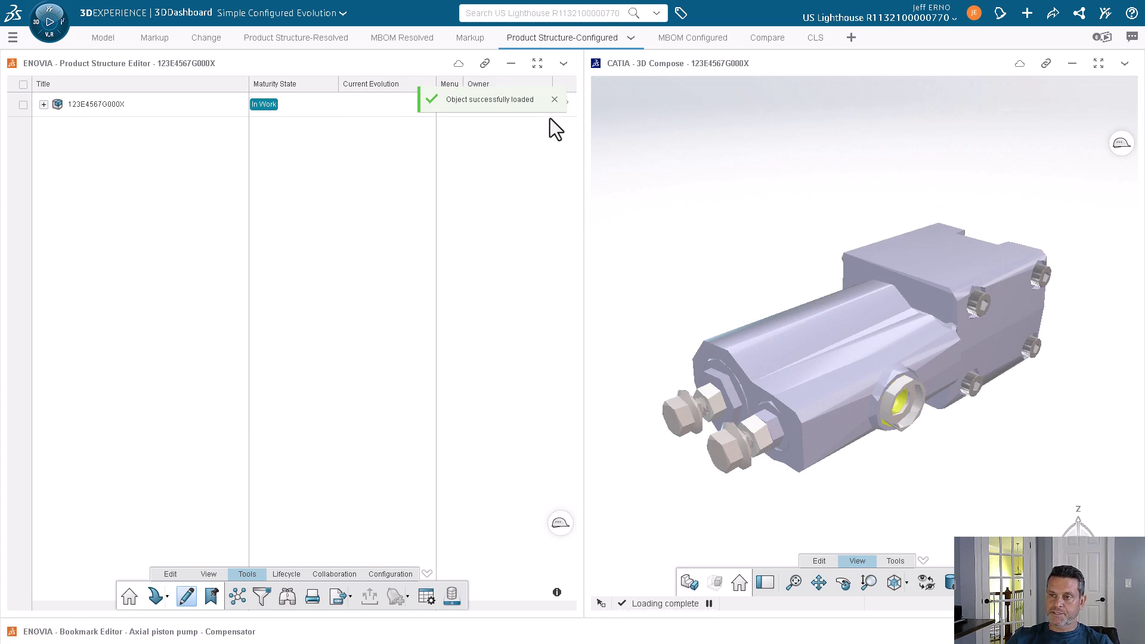
pyautogui.click(555, 99)
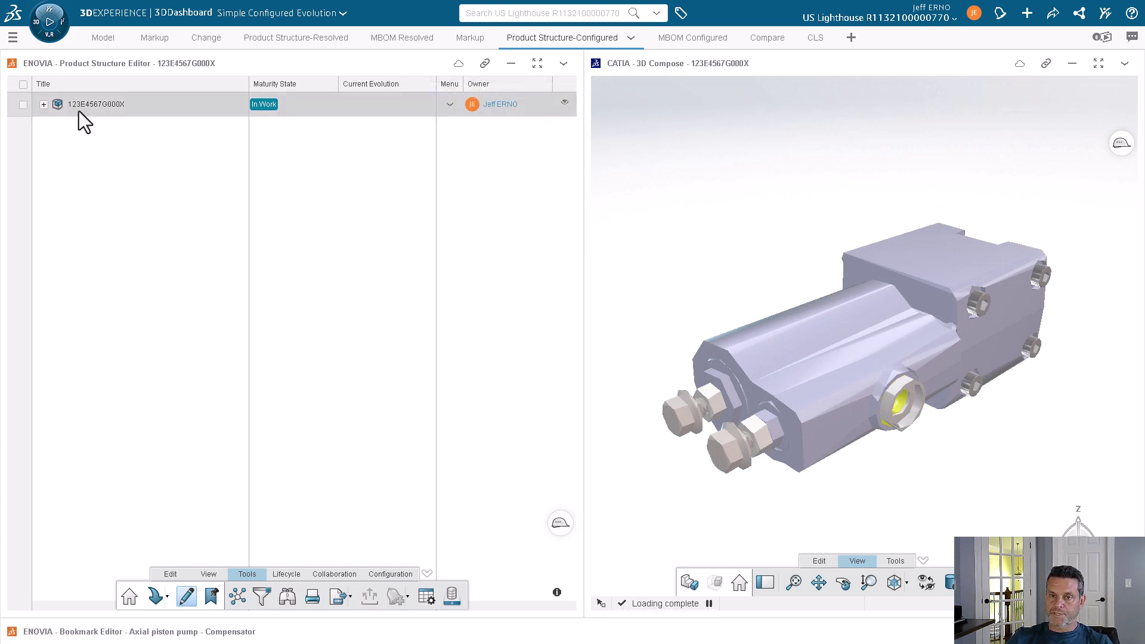
pyautogui.moveTo(706, 295)
pyautogui.mouseDown(button='middle')
pyautogui.moveTo(687, 266)
pyautogui.moveTo(718, 282)
pyautogui.mouseUp(button='middle')
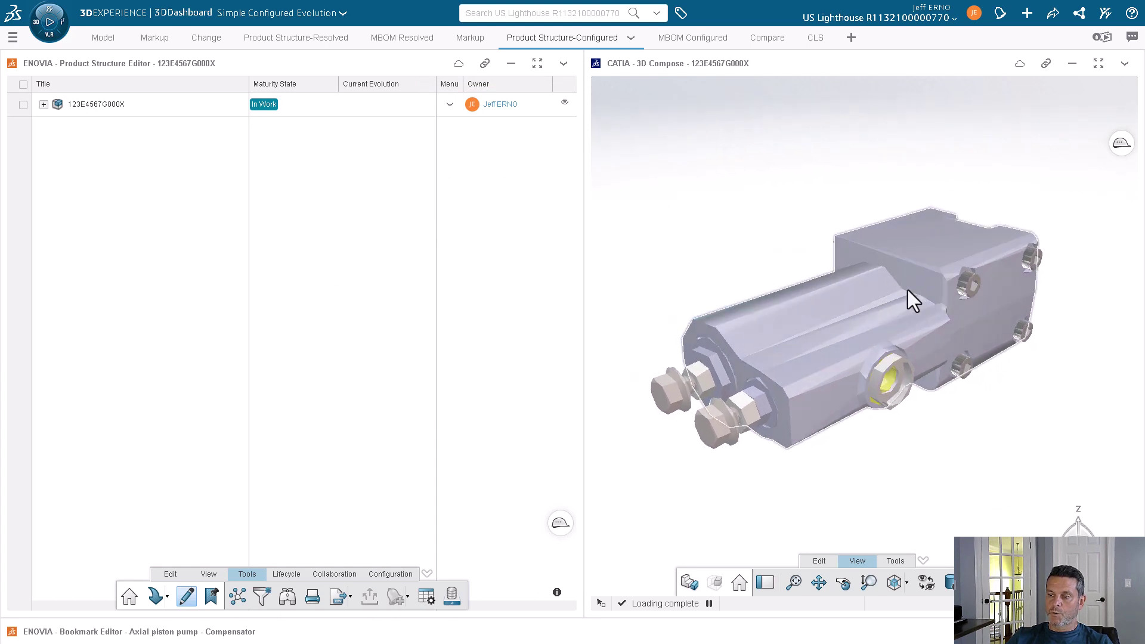
# Display the first slide of the 123E4567G000X markup and examine the casing replacement annotations on the sectioned assembly
pyautogui.click(461, 37)
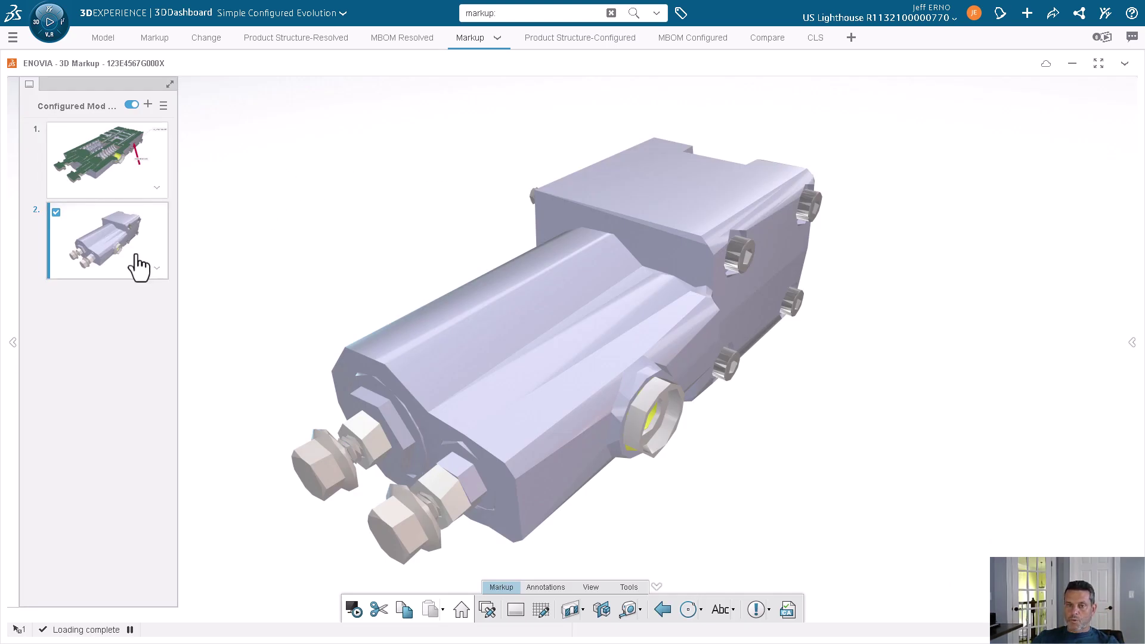
pyautogui.click(119, 173)
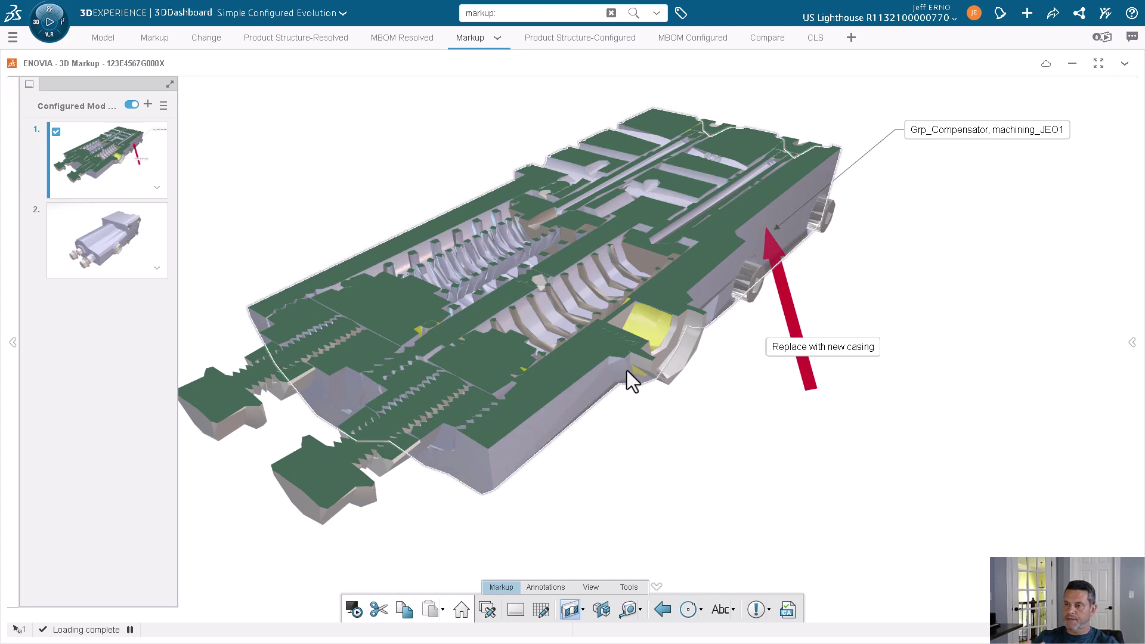
pyautogui.moveTo(625, 371)
pyautogui.mouseDown(button='middle')
pyautogui.moveTo(685, 429)
pyautogui.moveTo(685, 450)
pyautogui.moveTo(726, 448)
pyautogui.mouseUp(button='middle')
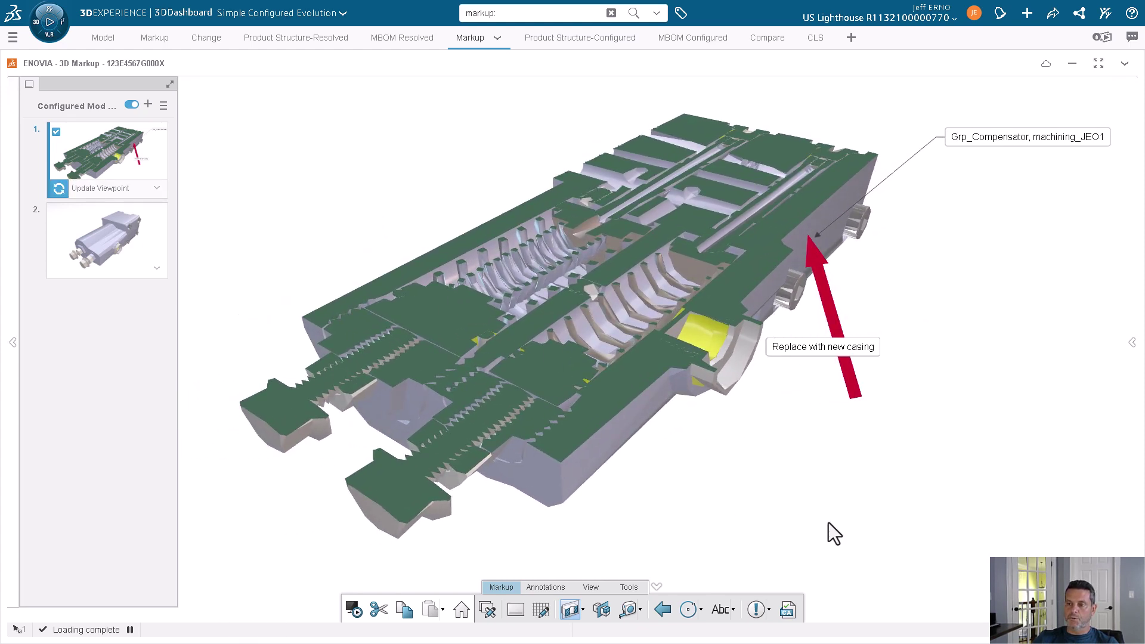
pyautogui.moveTo(830, 532)
pyautogui.mouseDown(button='middle')
pyautogui.moveTo(793, 481)
pyautogui.moveTo(769, 477)
pyautogui.mouseUp(button='middle')
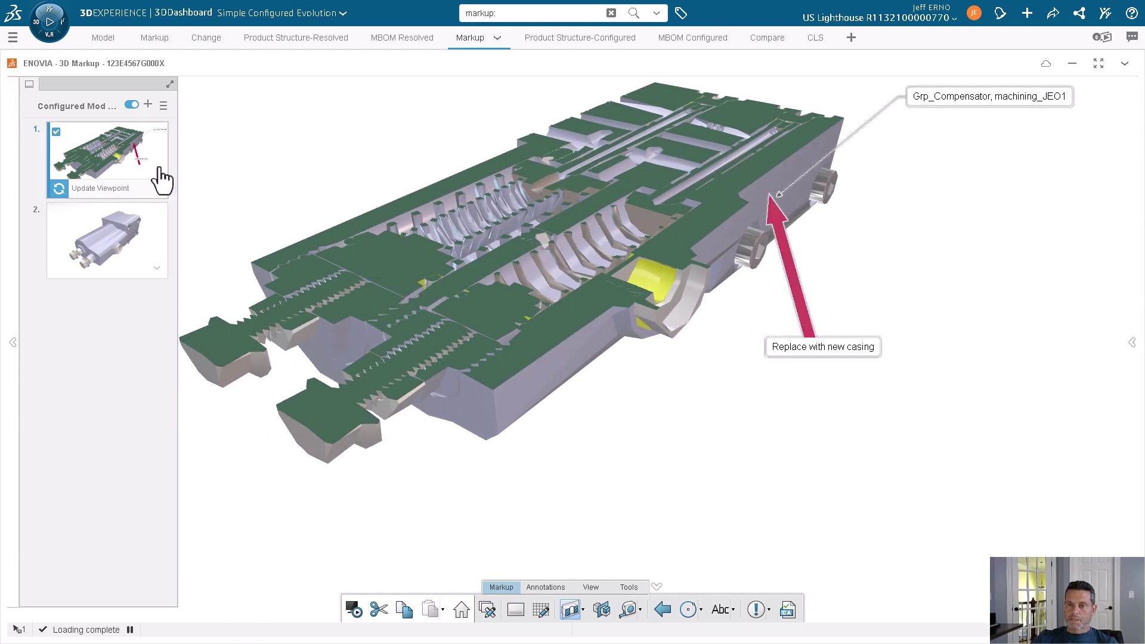
pyautogui.click(139, 191)
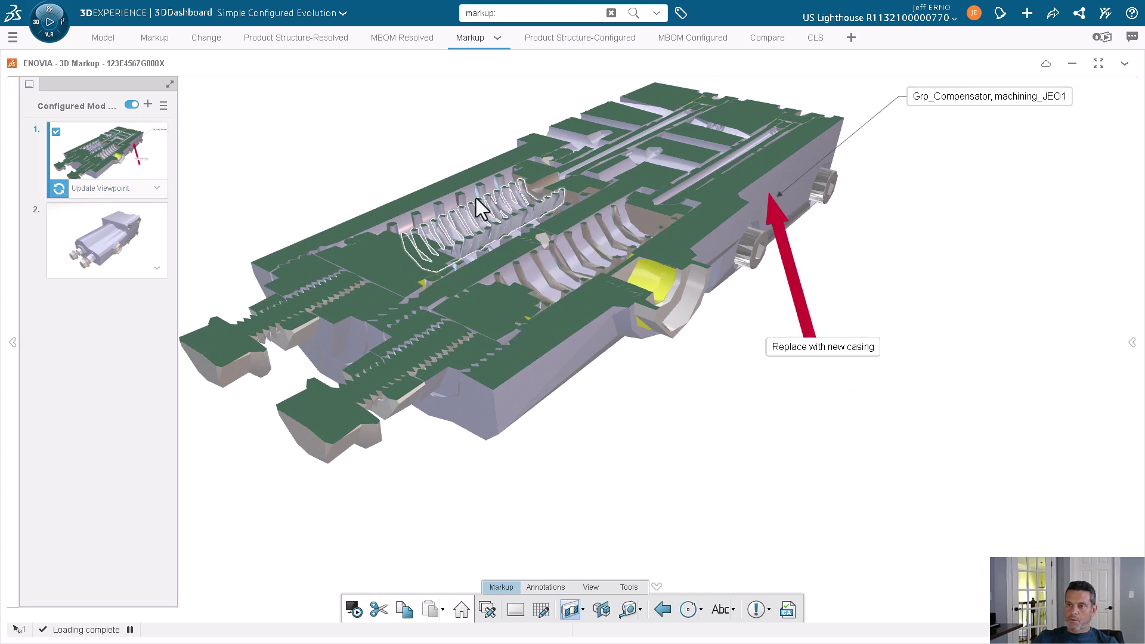
# Create a change action from the markup titled "Configured Mod" with High severity and a due date, saving it as a draft
pyautogui.click(789, 602)
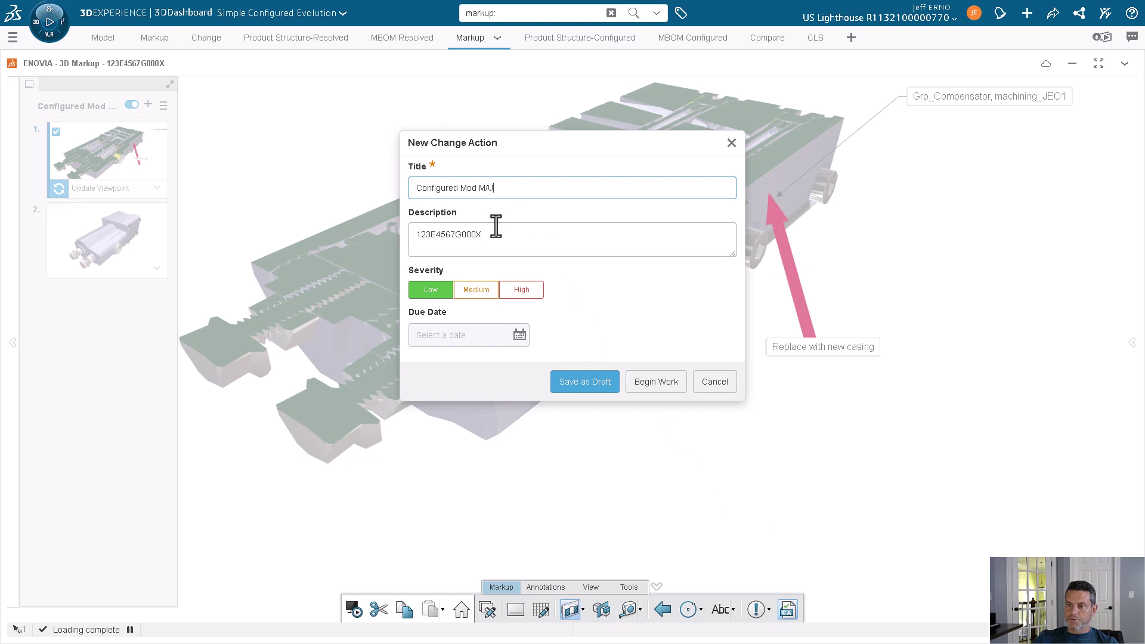
pyautogui.press('BackSpace')
pyautogui.press('BackSpace')
pyautogui.press('BackSpace')
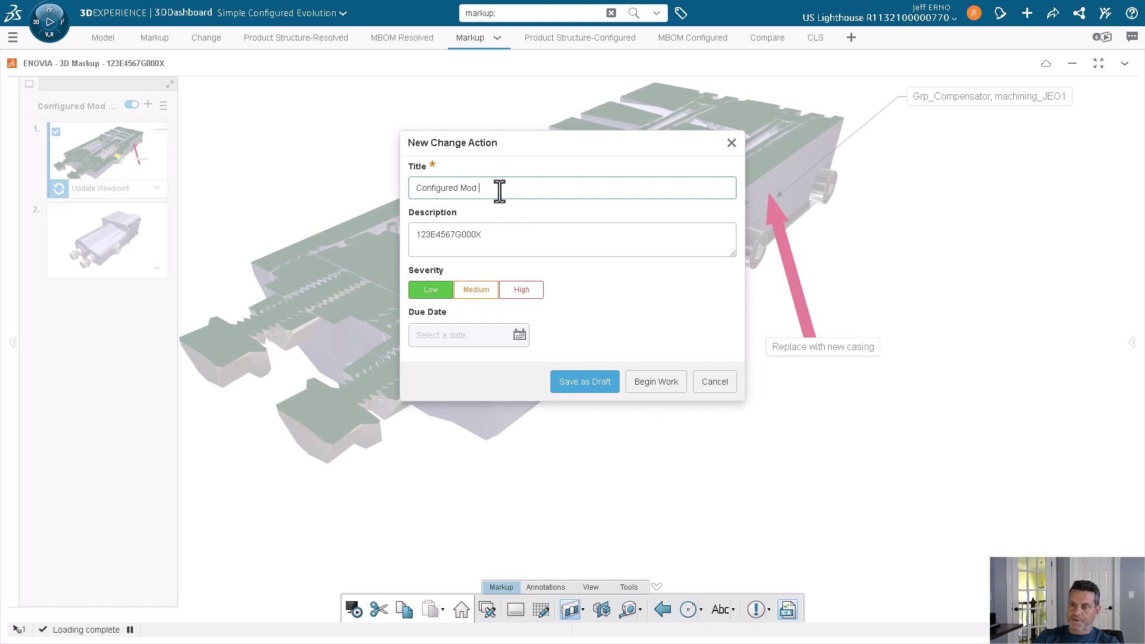
pyautogui.click(521, 290)
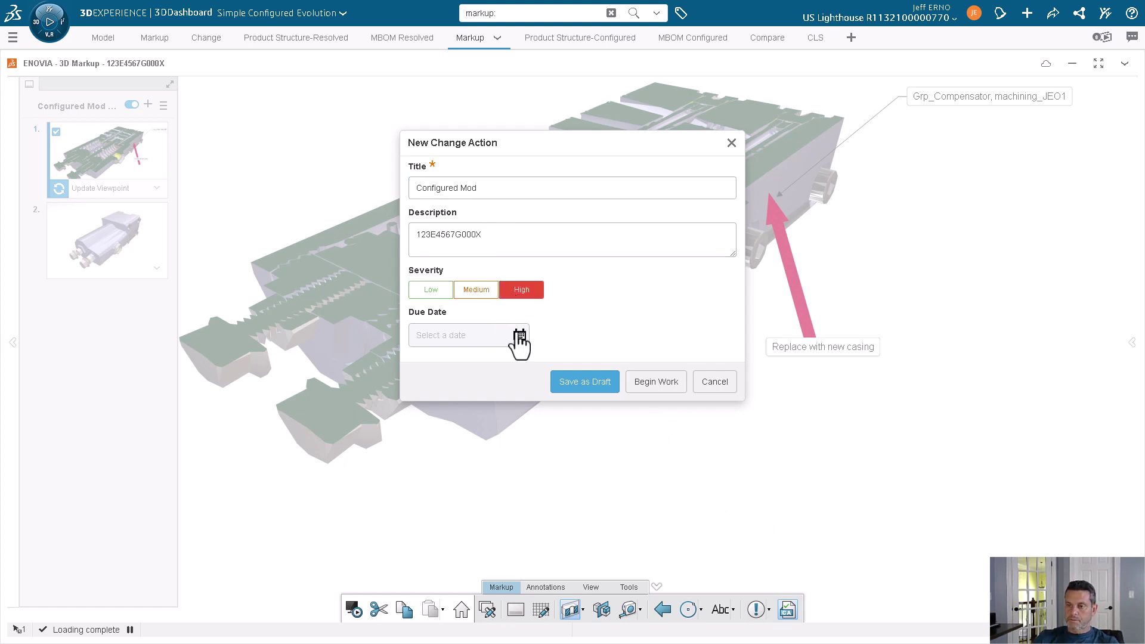
pyautogui.click(516, 335)
pyautogui.click(505, 425)
pyautogui.click(585, 387)
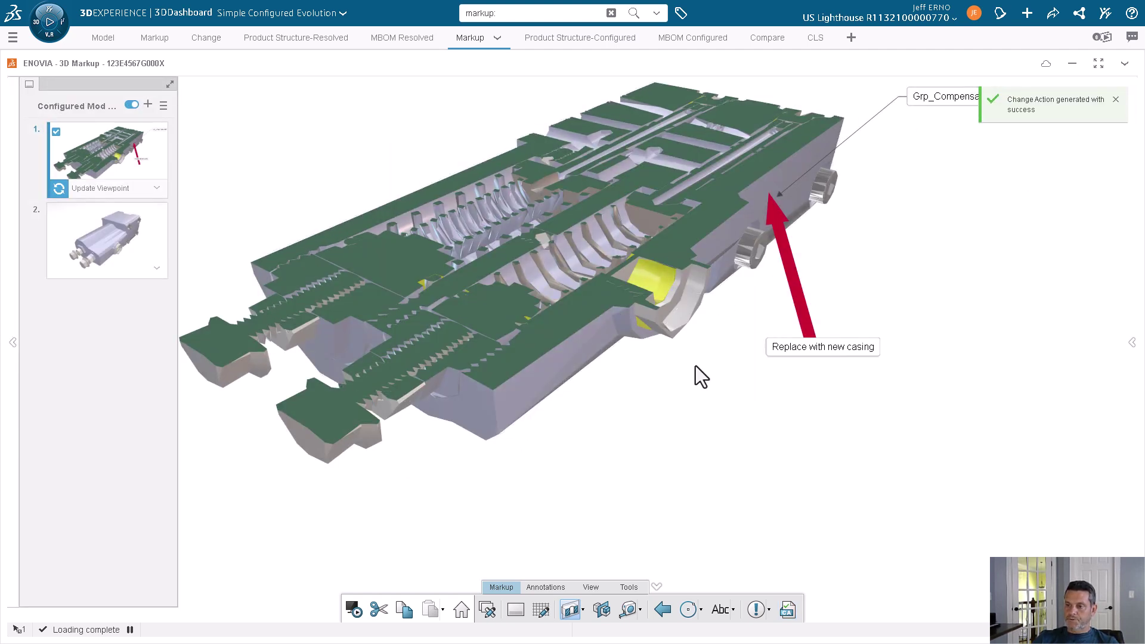
# Open the "Configured Mod" change action from the list of own change actions on the Change page
pyautogui.click(205, 37)
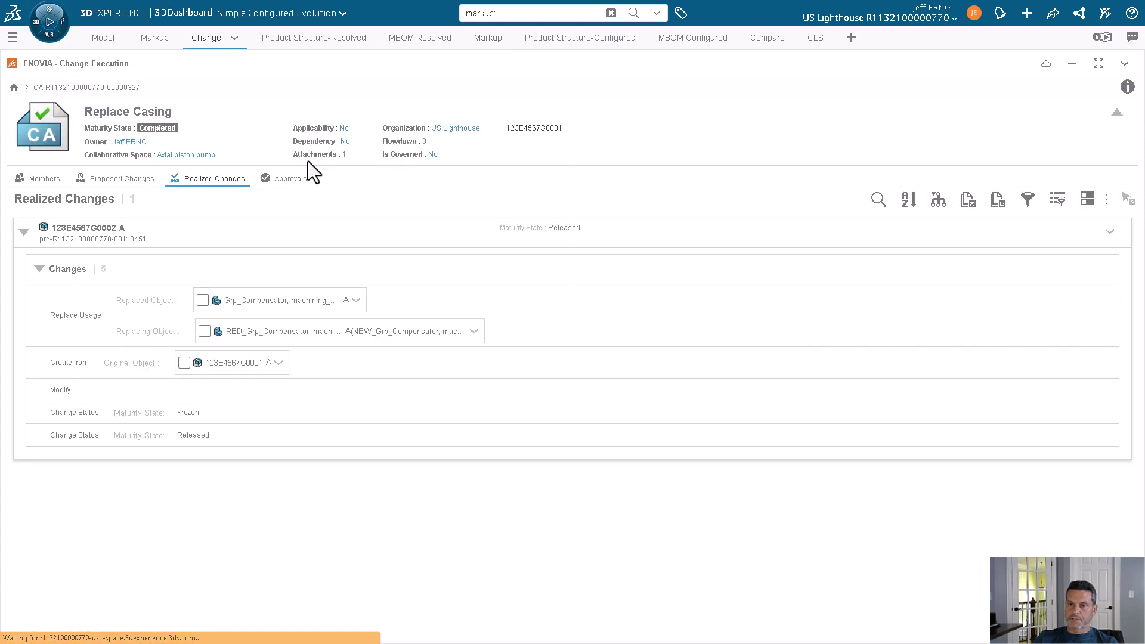
pyautogui.click(13, 87)
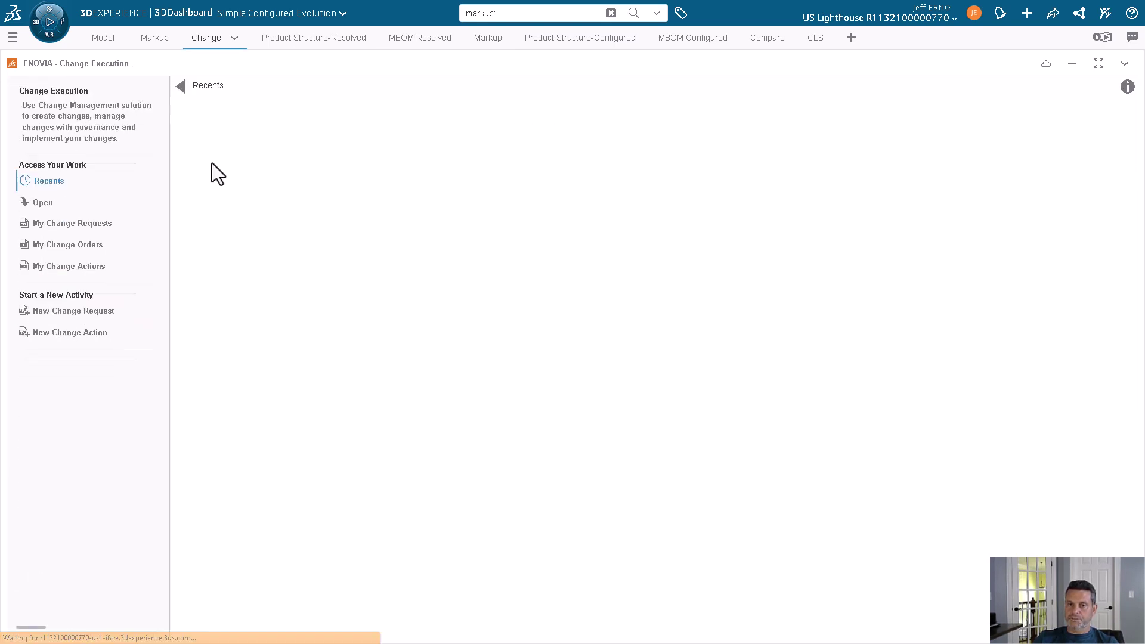
pyautogui.click(70, 266)
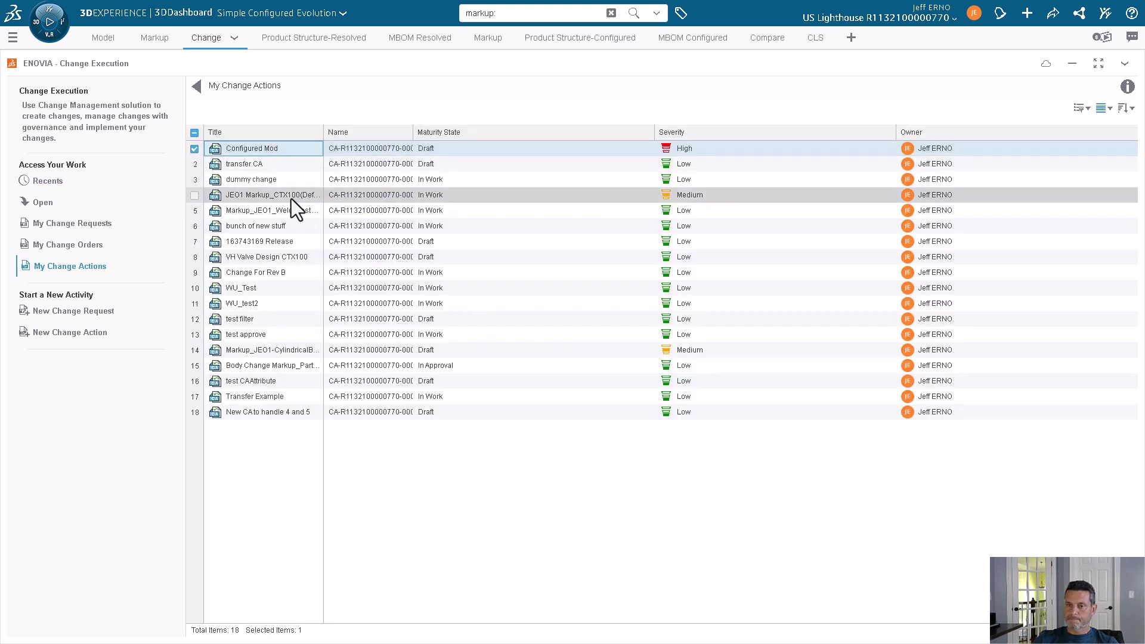
pyautogui.click(266, 148)
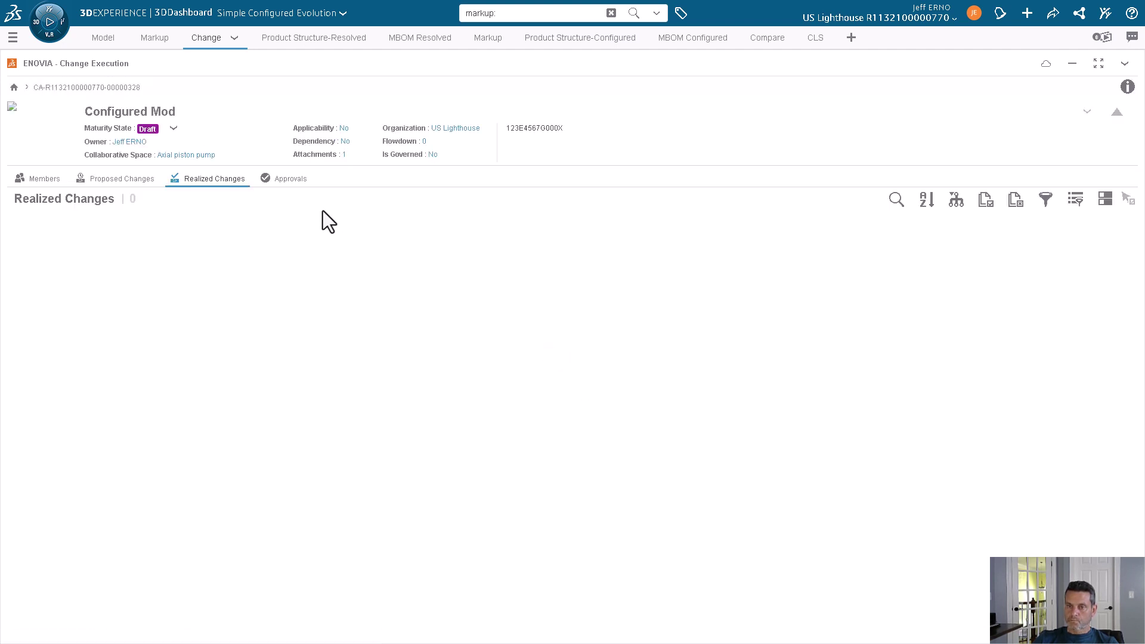
# Examine the proposed change for 123E4567G000X, the attached markup and the applicability of the Configured Mod change action
pyautogui.click(124, 178)
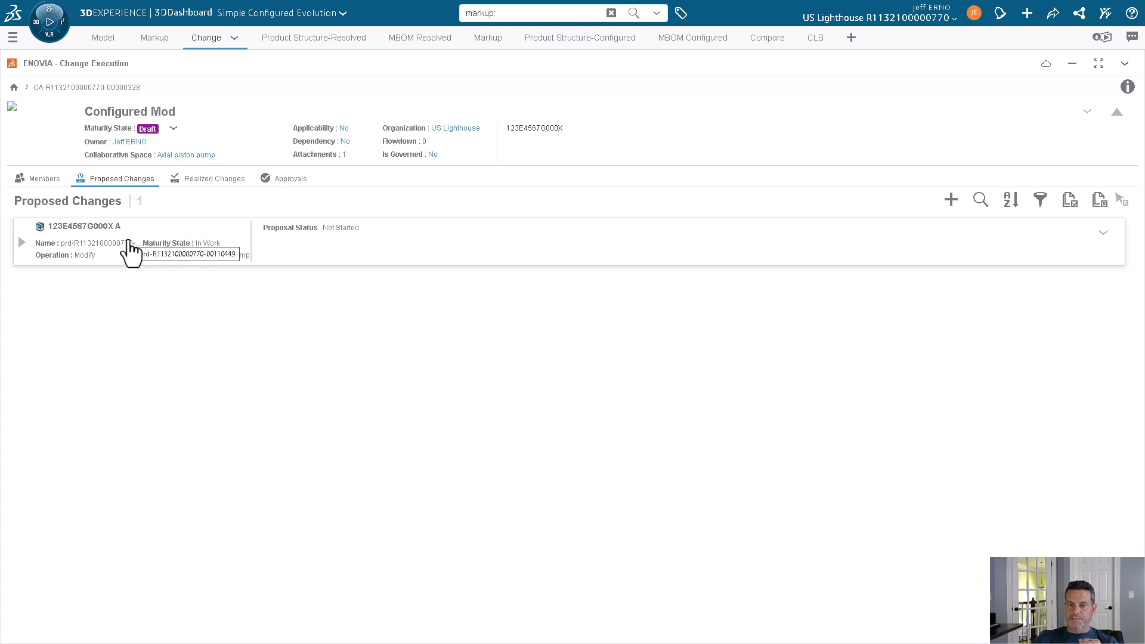
pyautogui.click(21, 242)
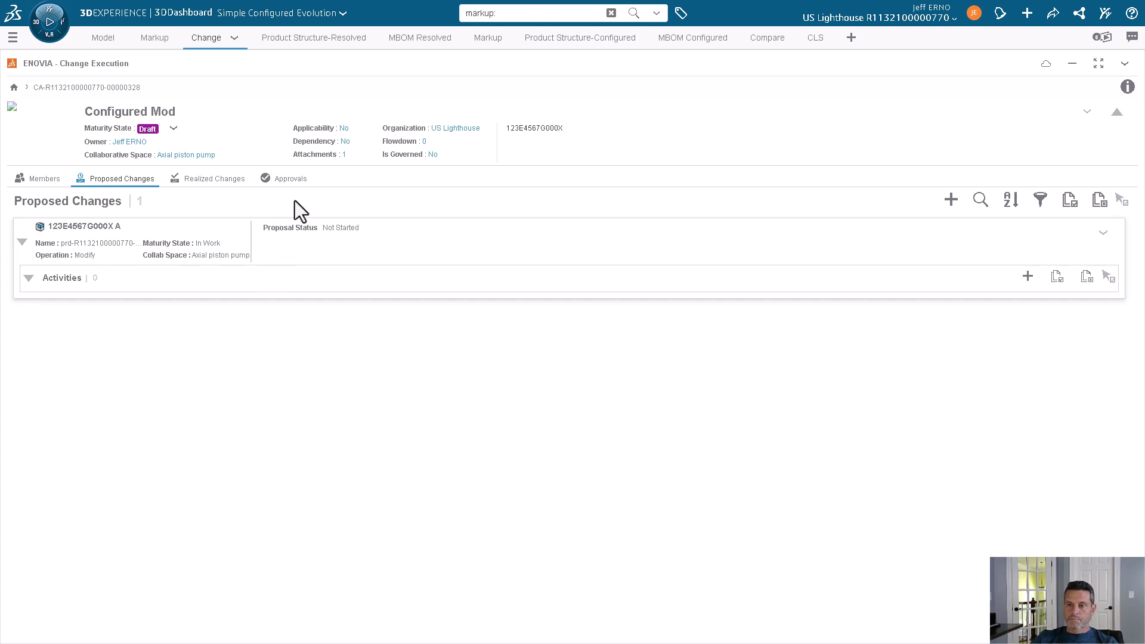
pyautogui.click(343, 155)
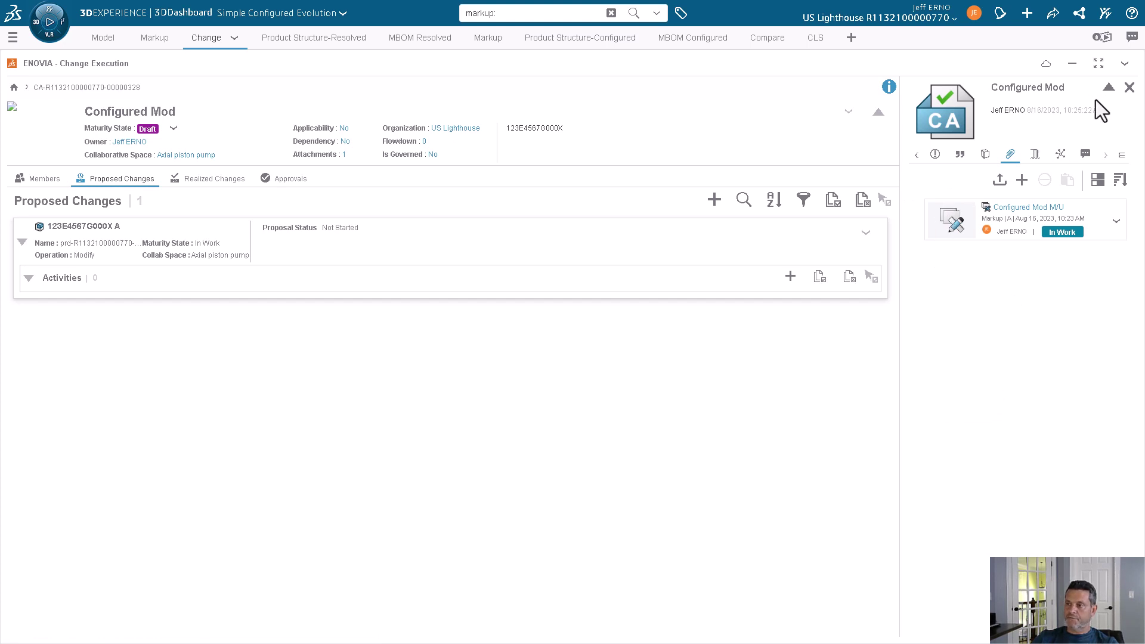
pyautogui.click(1128, 88)
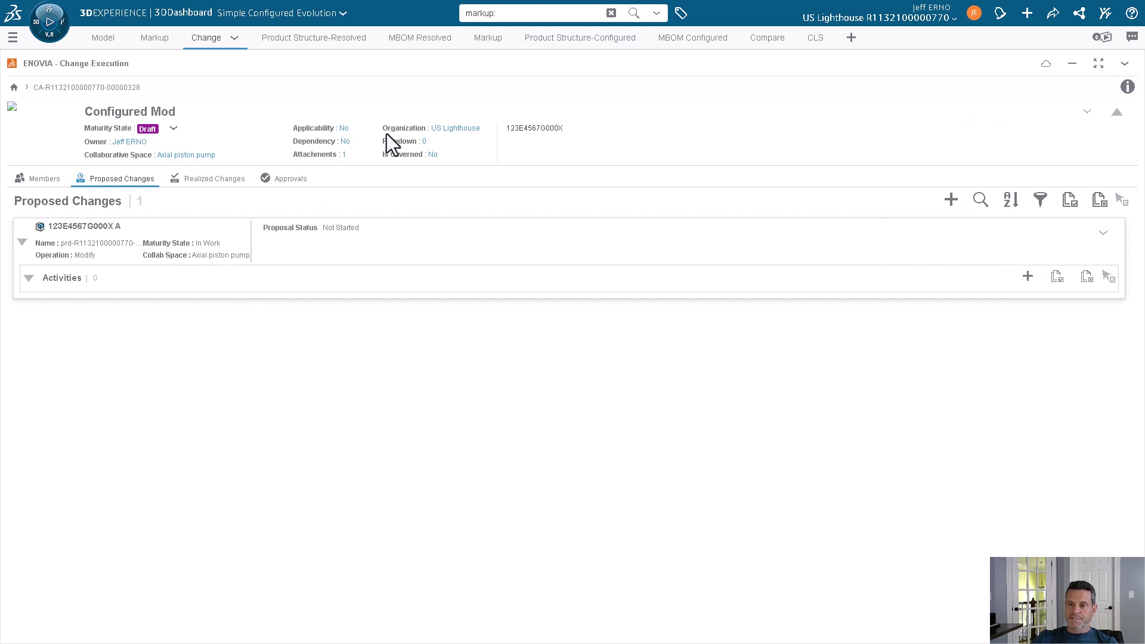
pyautogui.click(344, 155)
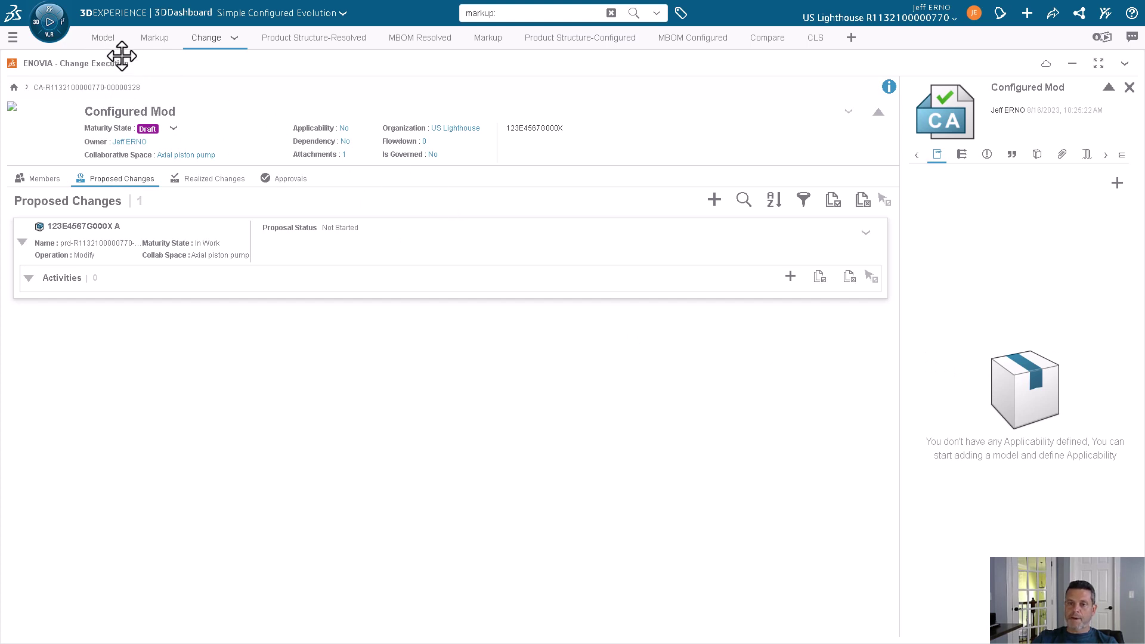
# Check the model's product configurations and the configuration context attached to the 123E4567G000X assembly
pyautogui.click(102, 38)
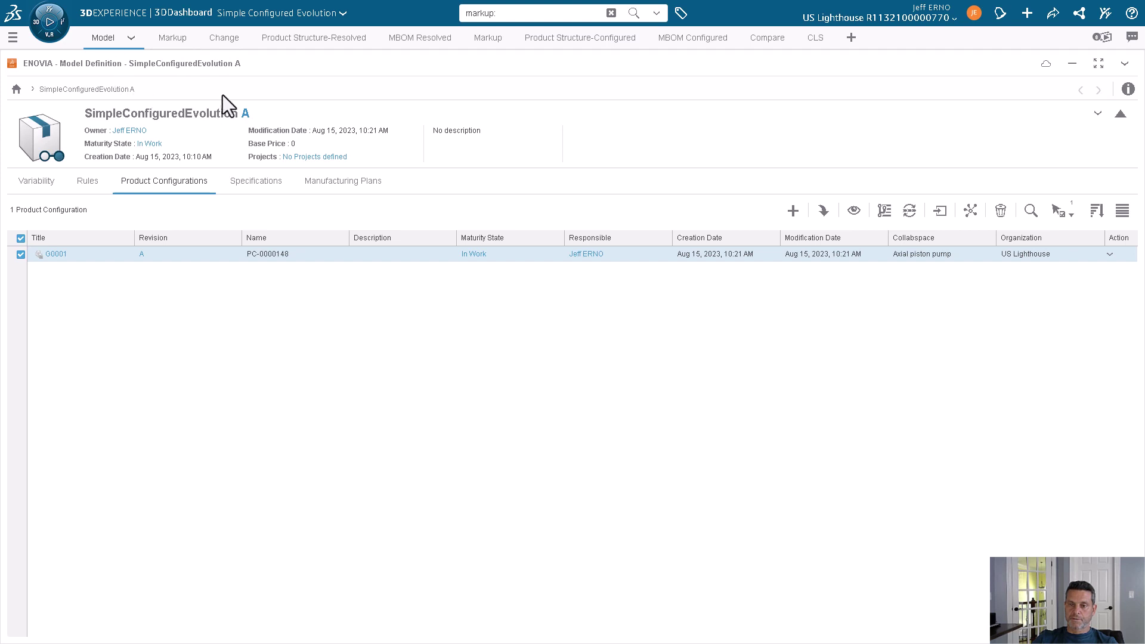
pyautogui.click(559, 41)
pyautogui.click(100, 110)
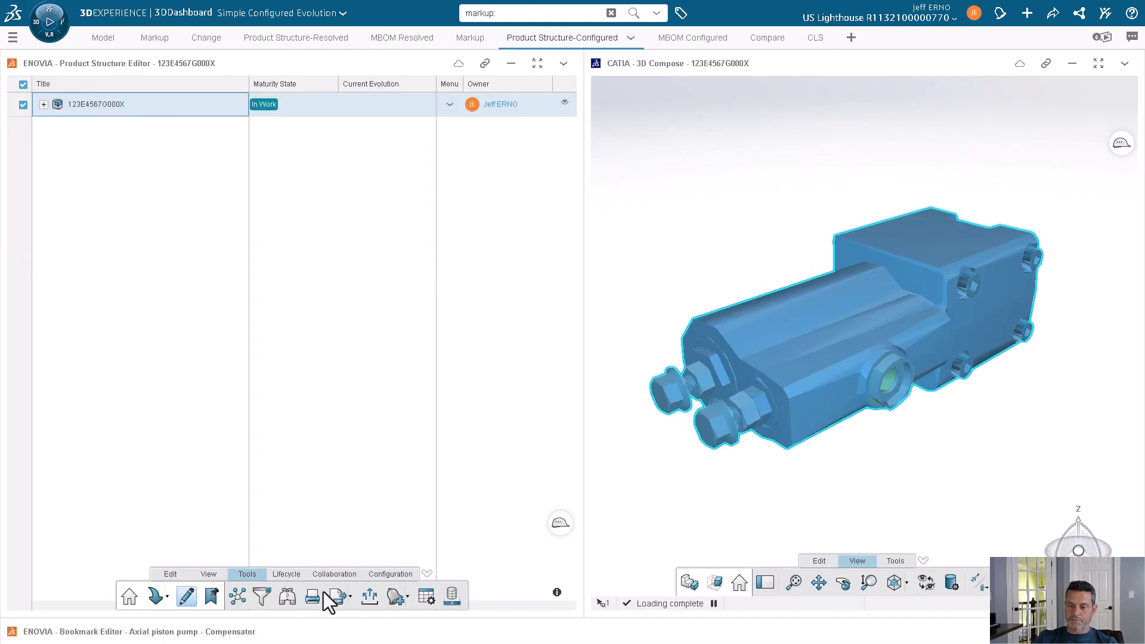
pyautogui.click(402, 569)
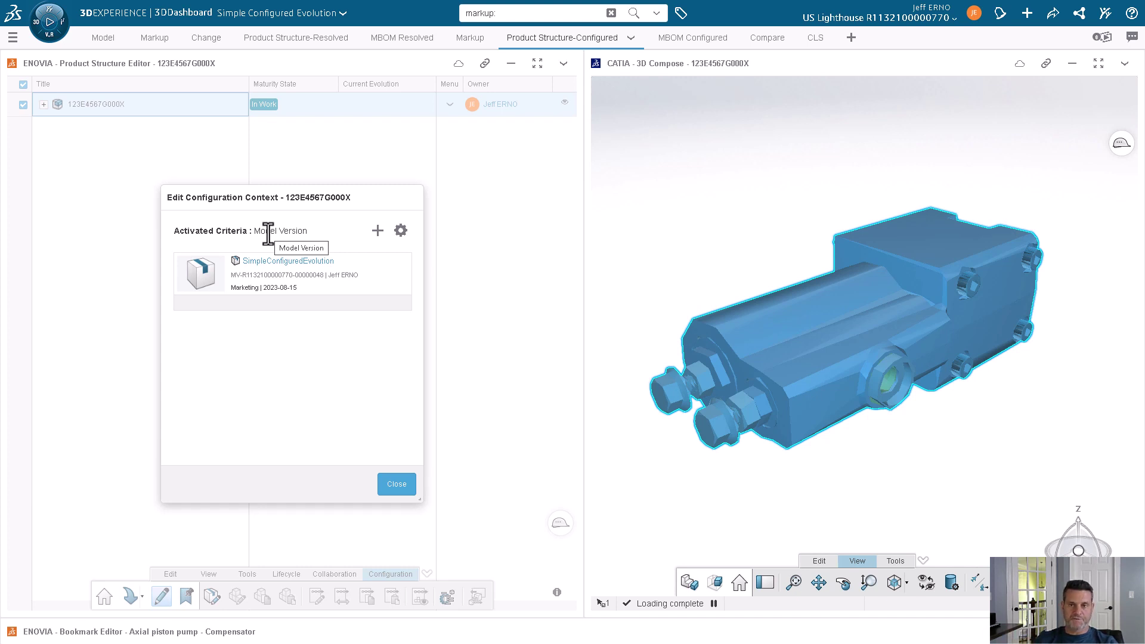
pyautogui.click(397, 484)
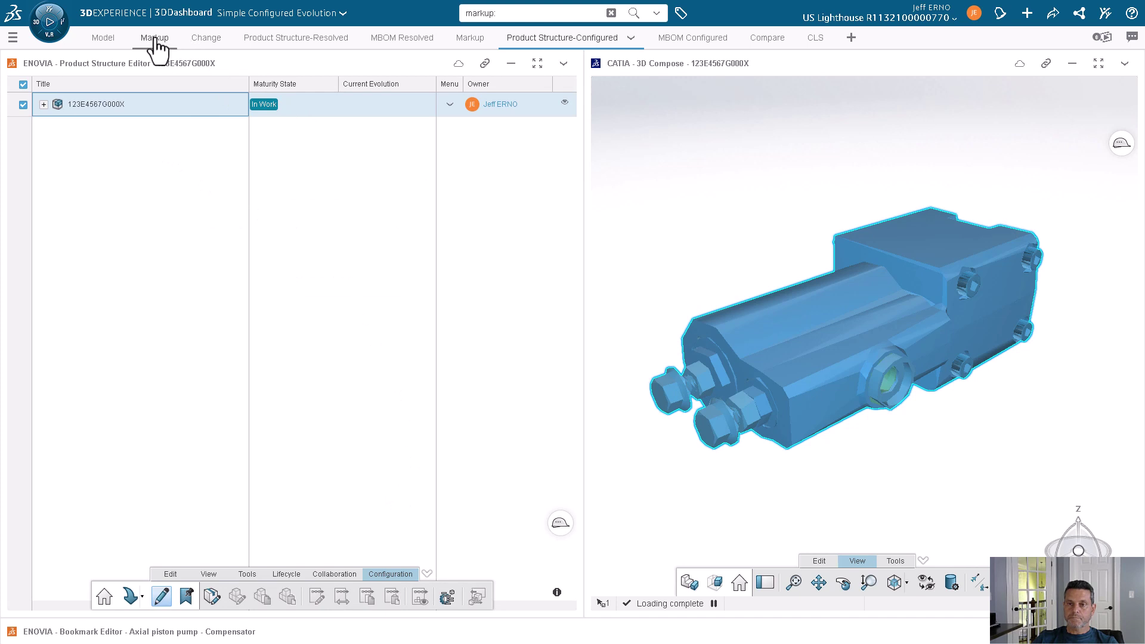
# Create revision B of the SimpleConfiguredEvolution model from its revision A
pyautogui.click(105, 38)
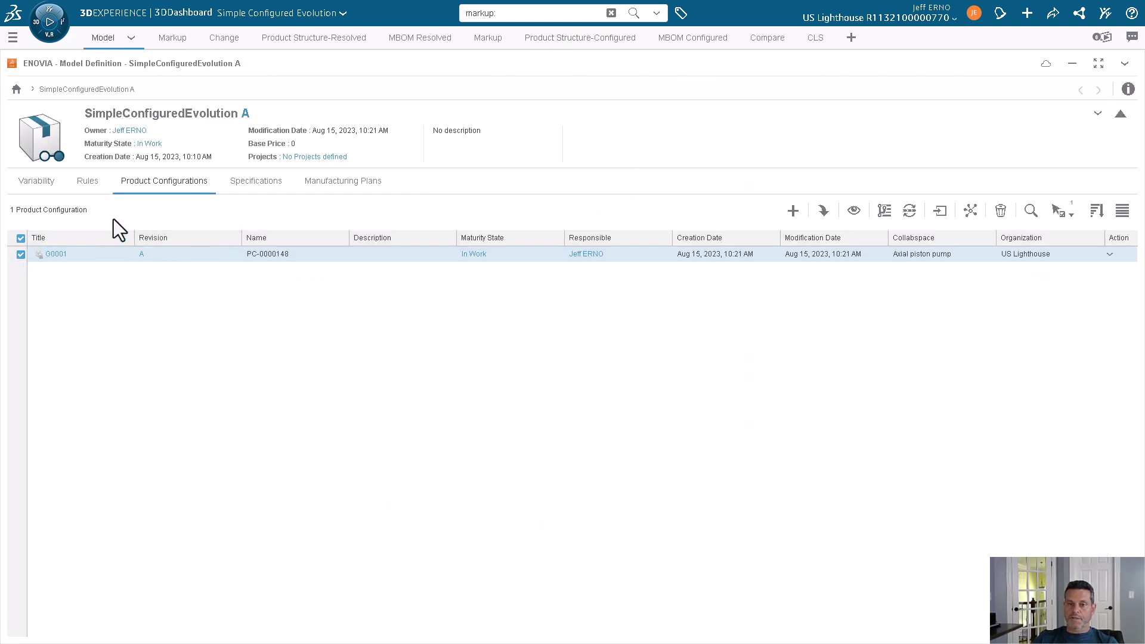
pyautogui.click(245, 114)
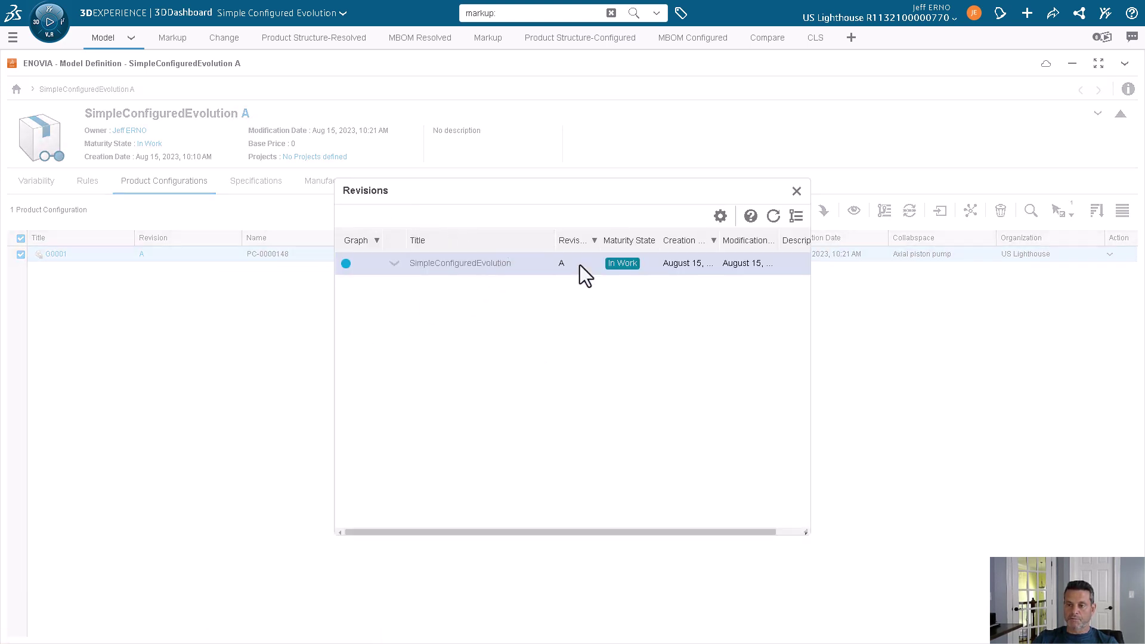
pyautogui.click(392, 265)
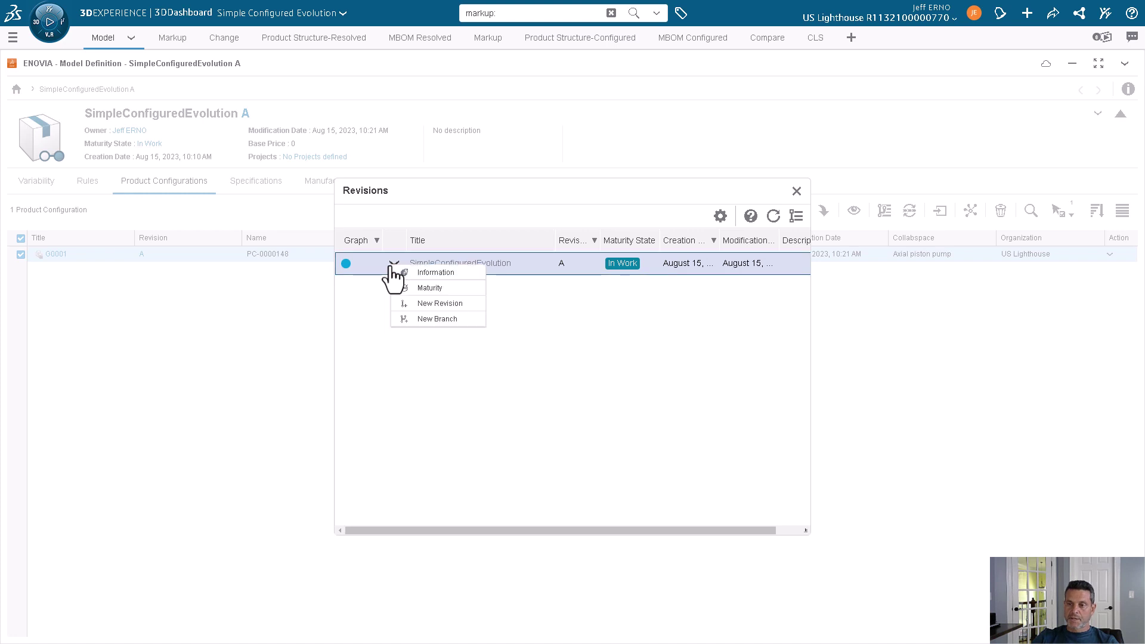
pyautogui.click(422, 304)
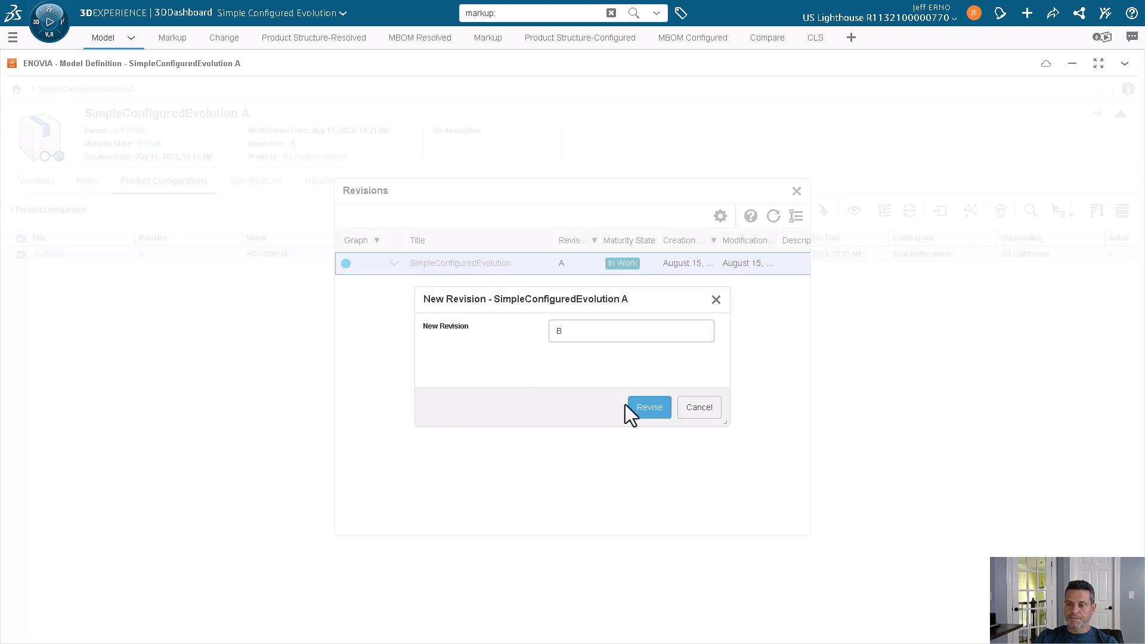
pyautogui.click(647, 409)
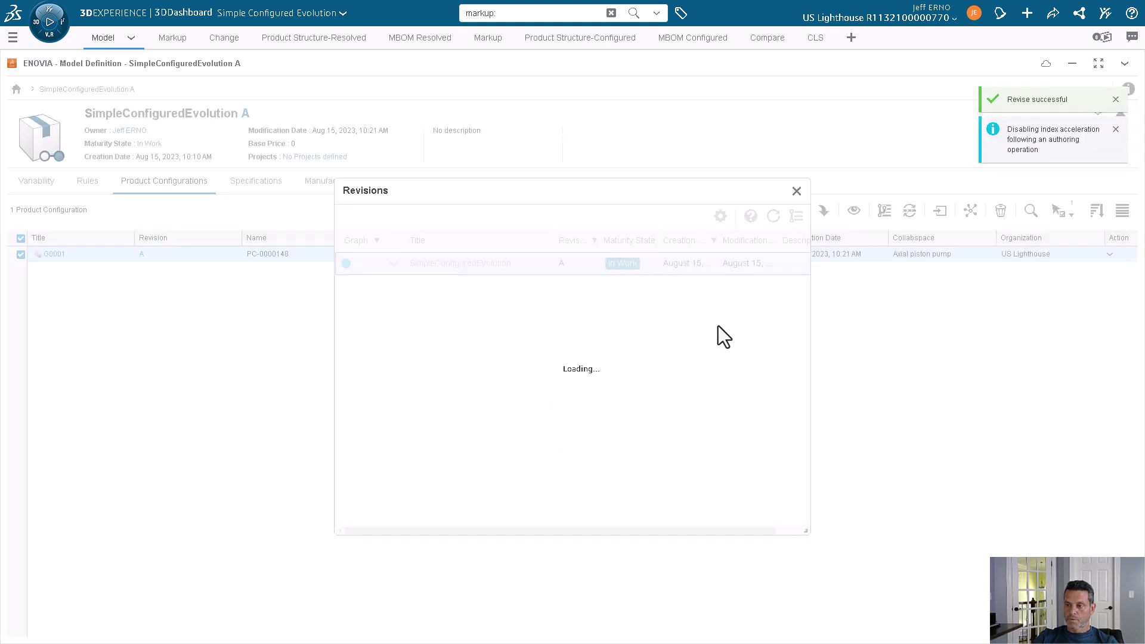
pyautogui.click(796, 191)
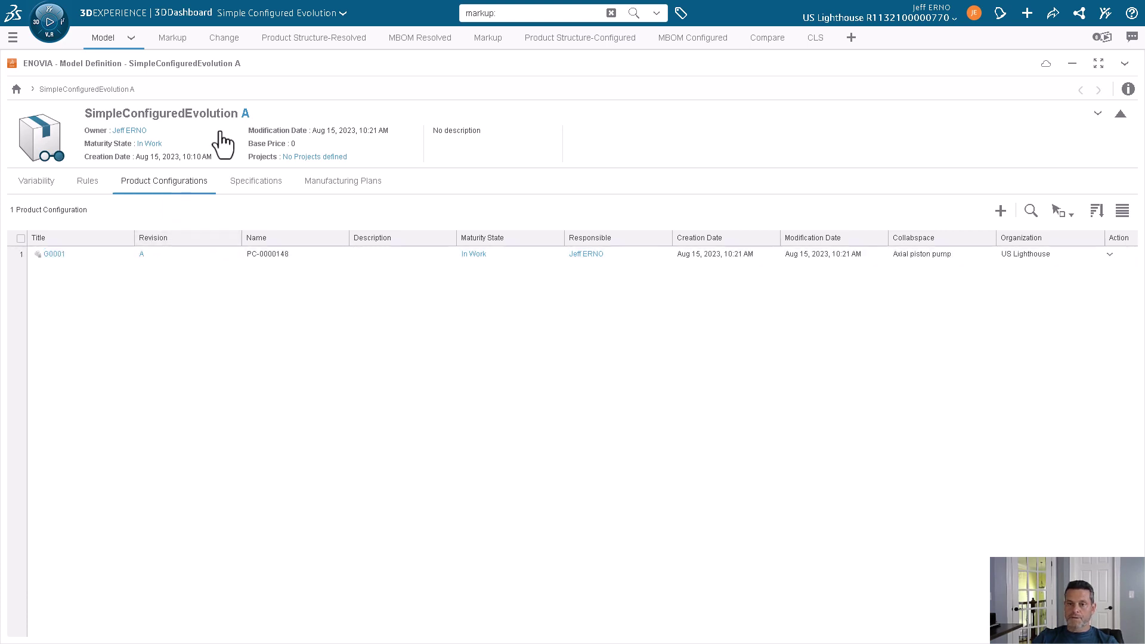
# Open revision B of the SimpleConfiguredEvolution model from its revision history
pyautogui.click(244, 114)
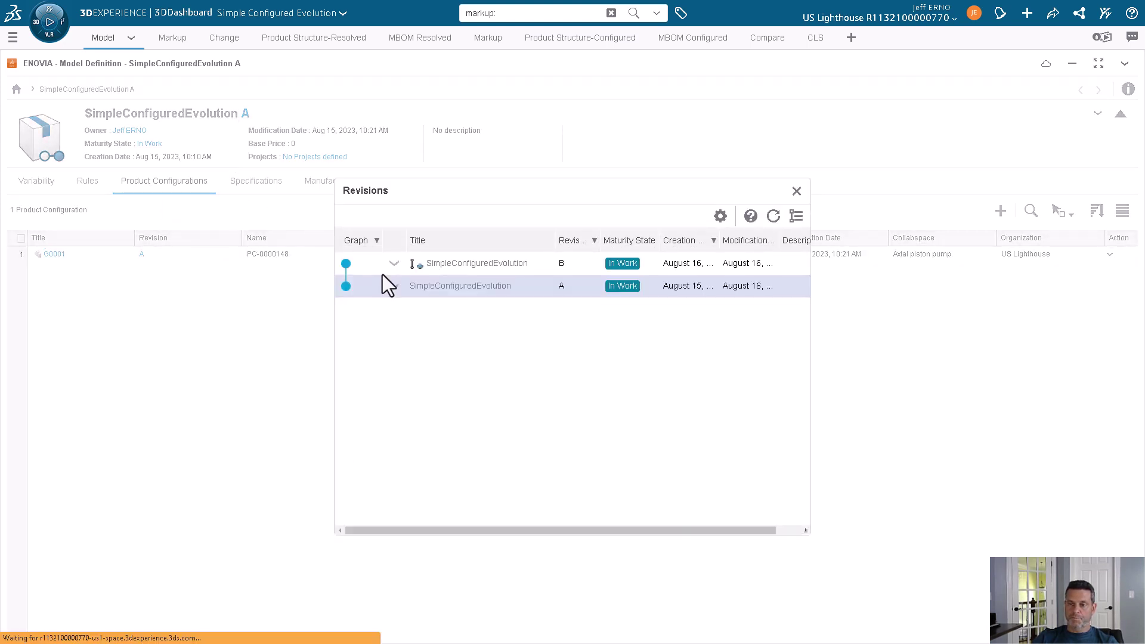
pyautogui.rightClick(391, 264)
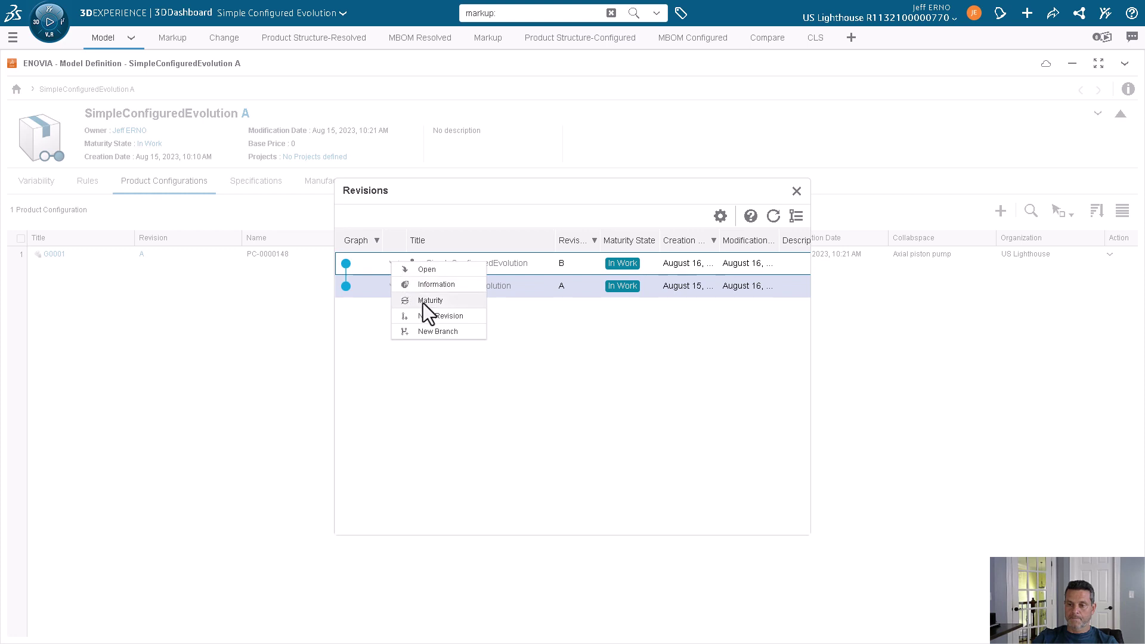
pyautogui.click(427, 270)
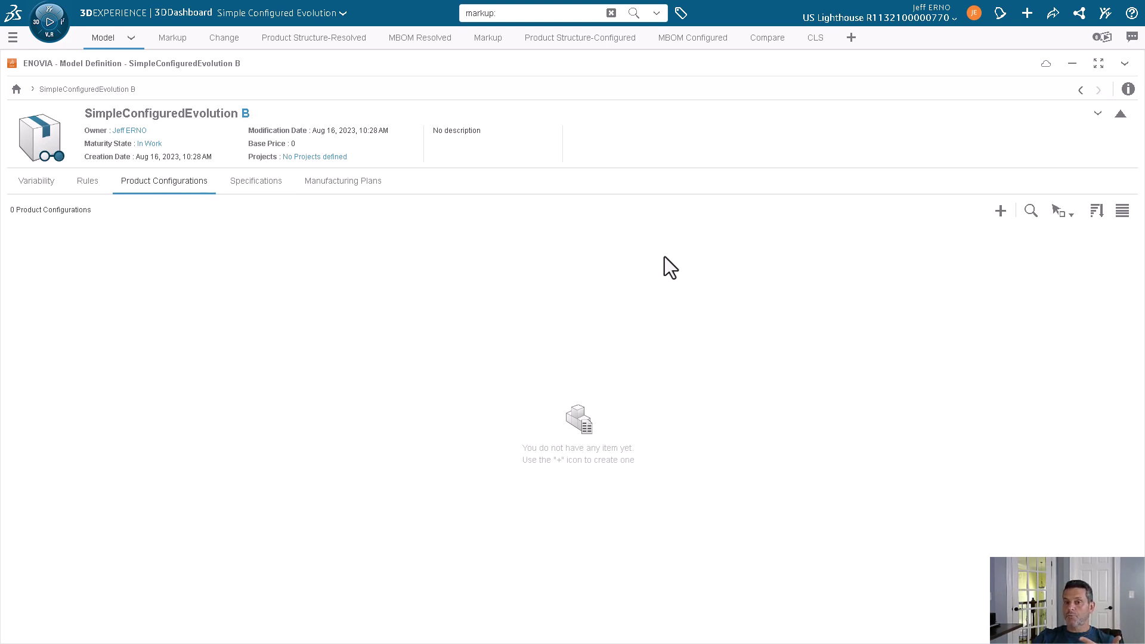
# Create a product configuration titled "G0002" in revision B of the model
pyautogui.click(1001, 211)
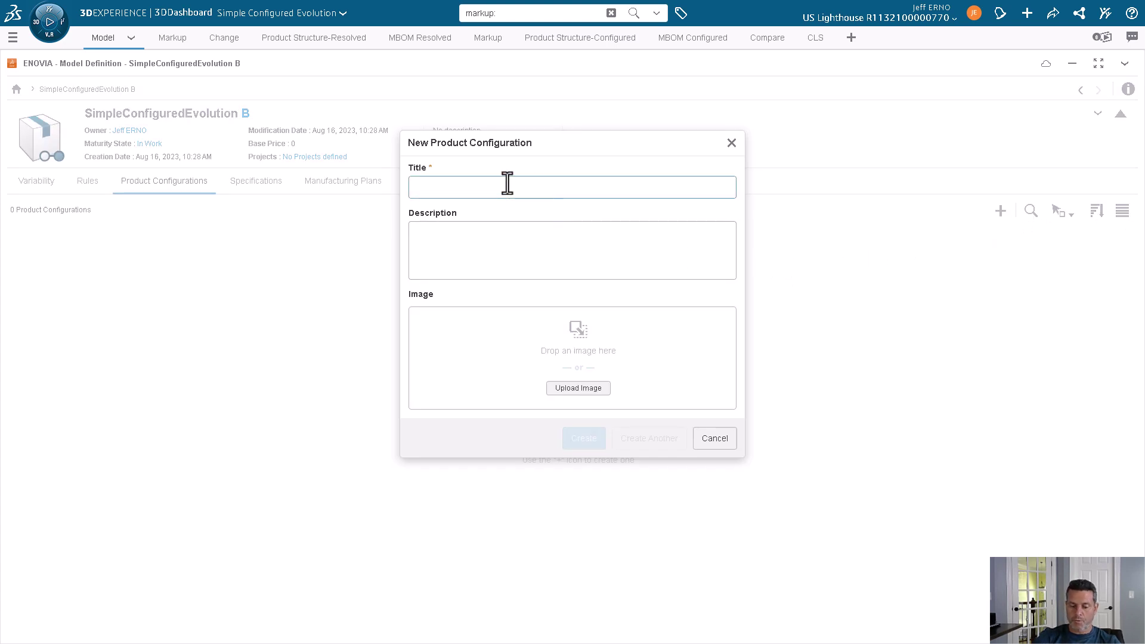
pyautogui.write('G002')
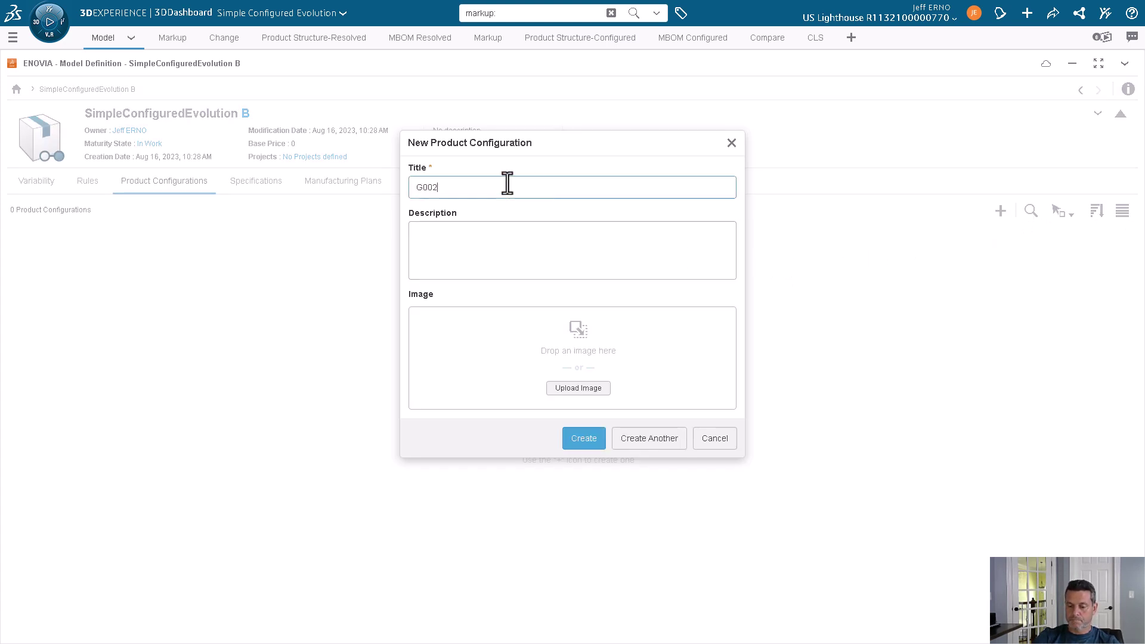
pyautogui.write('001')
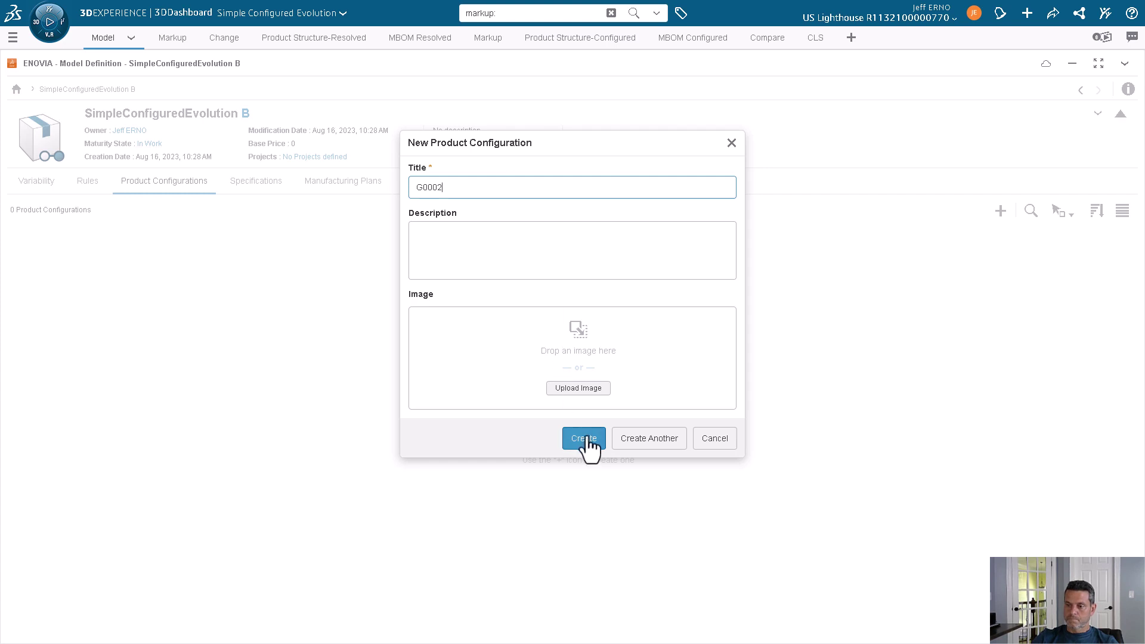
pyautogui.click(582, 443)
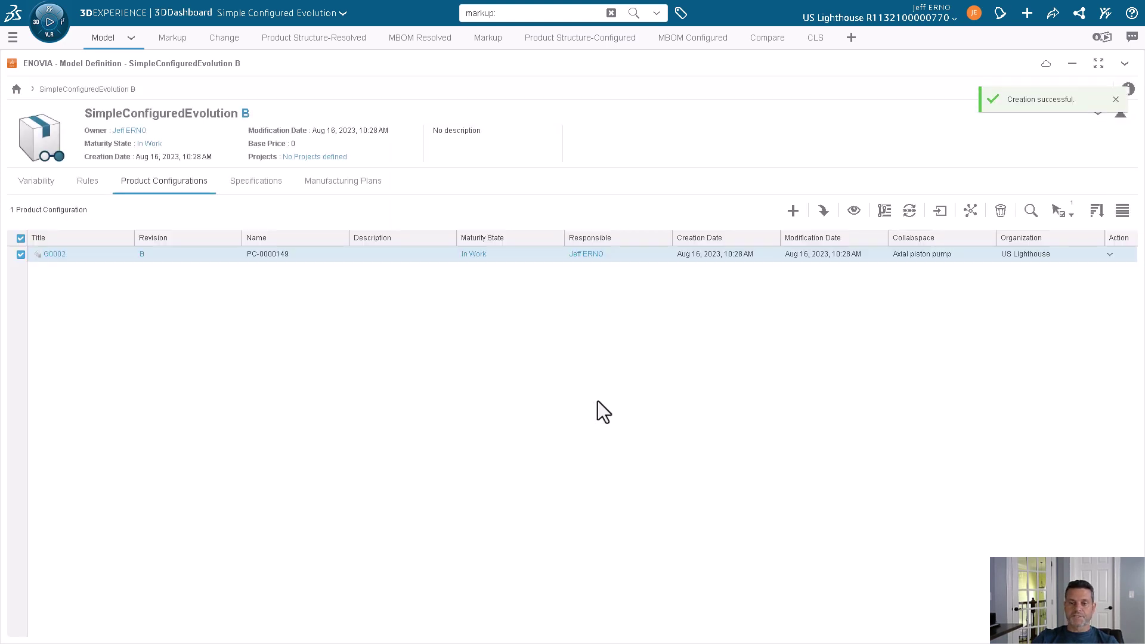
# Check the variability of model revision B and the contents of product configuration G0002
pyautogui.click(35, 182)
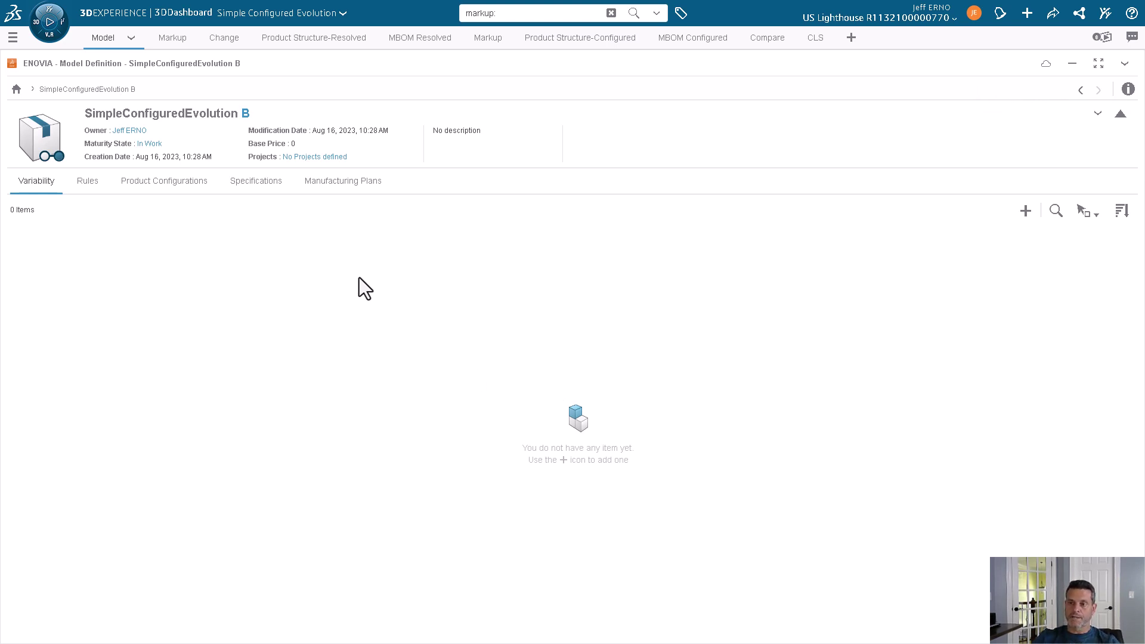
pyautogui.click(162, 183)
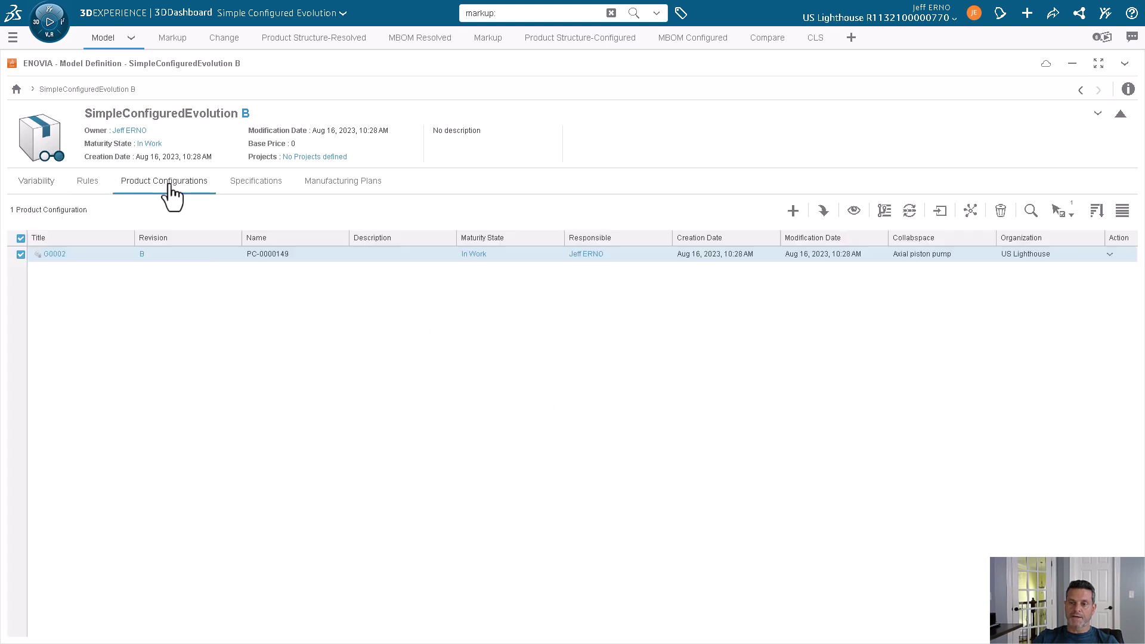
pyautogui.click(53, 254)
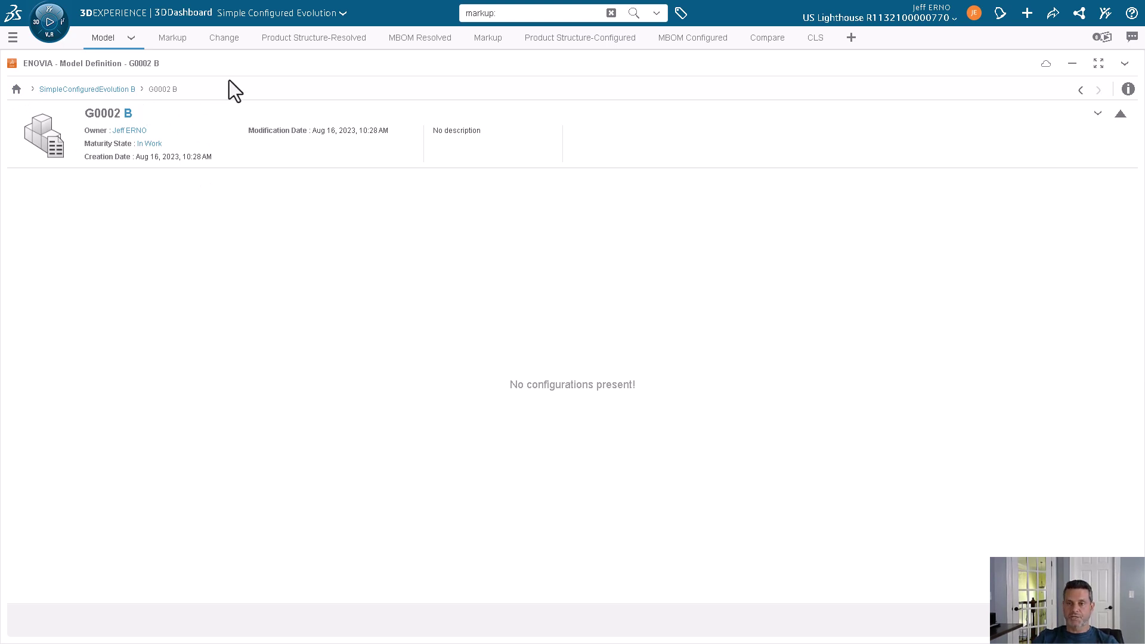
# Add the SimpleConfiguredEvolution model to the applicability of the Configured Mod change action
pyautogui.click(225, 37)
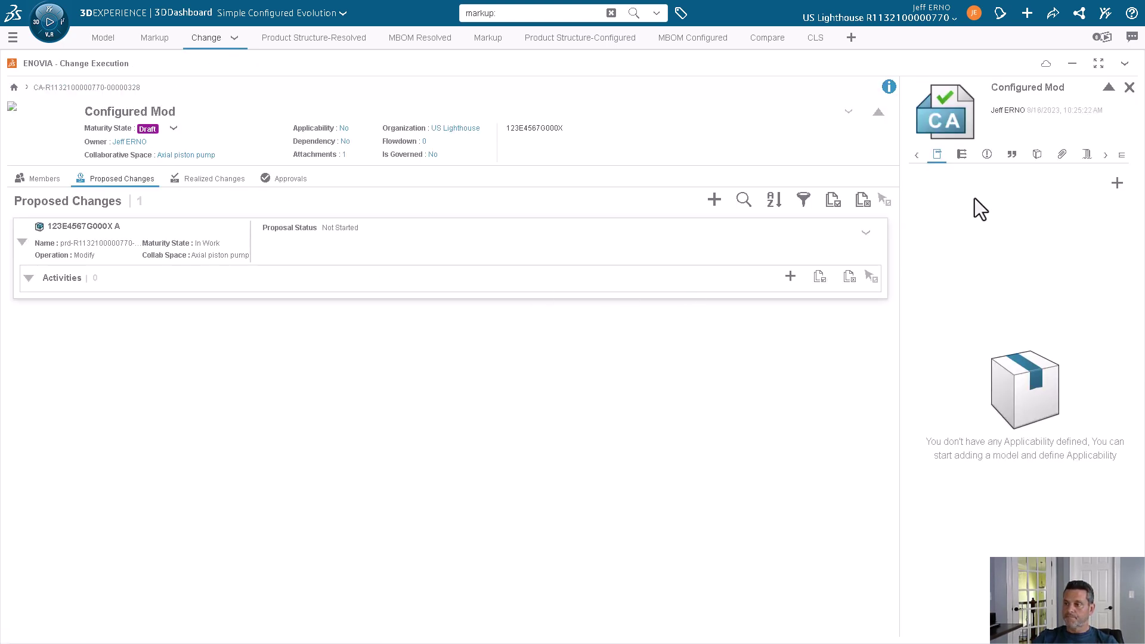
pyautogui.click(1117, 184)
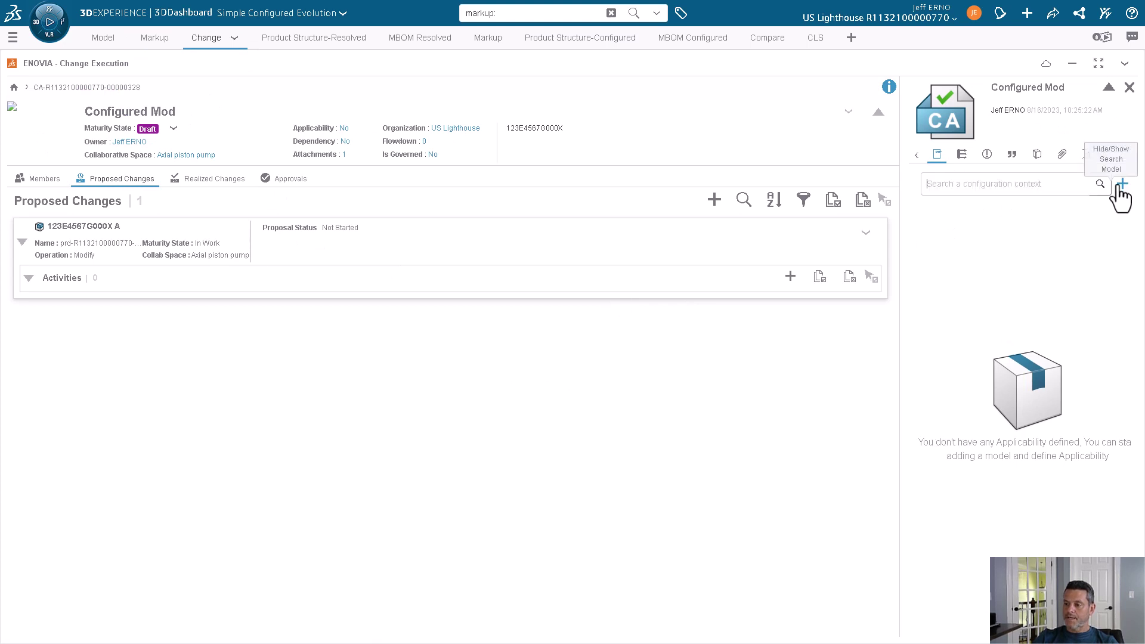
pyautogui.click(978, 184)
pyautogui.write('sim')
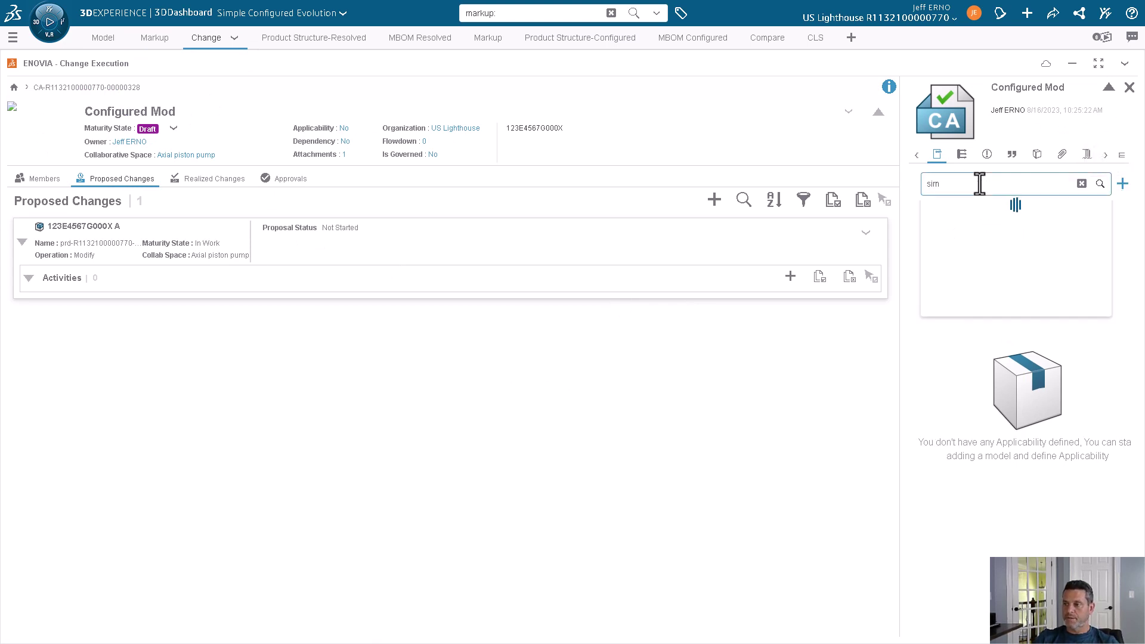
pyautogui.click(992, 211)
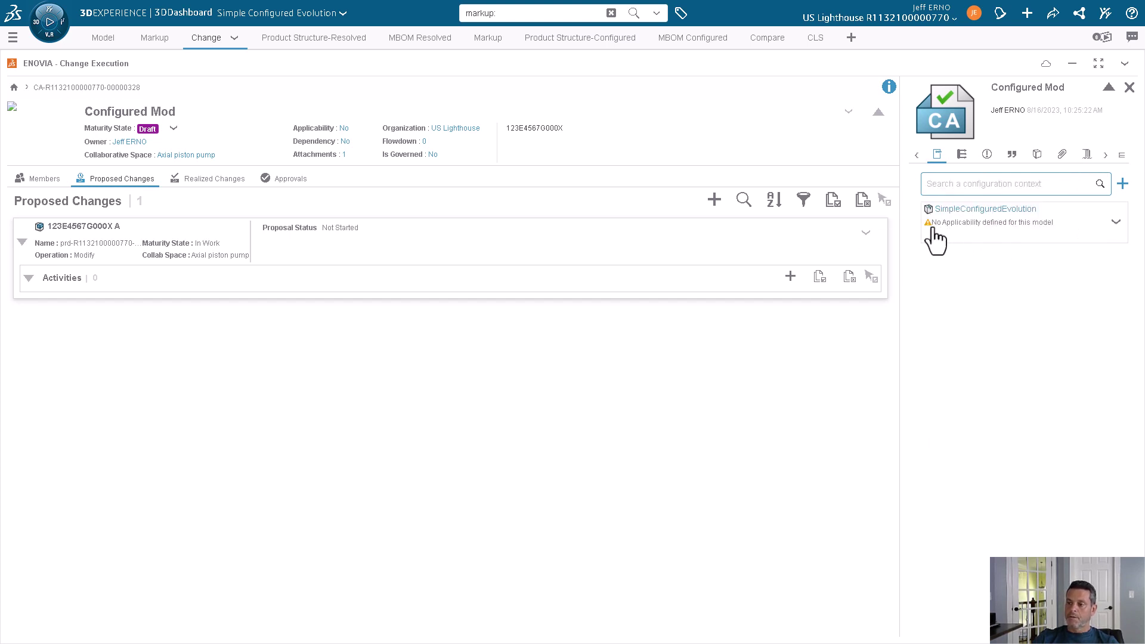
# Define the change action's SimpleConfiguredEvolution applicability from model revision B onward to infinity
pyautogui.click(1115, 223)
pyautogui.click(1074, 253)
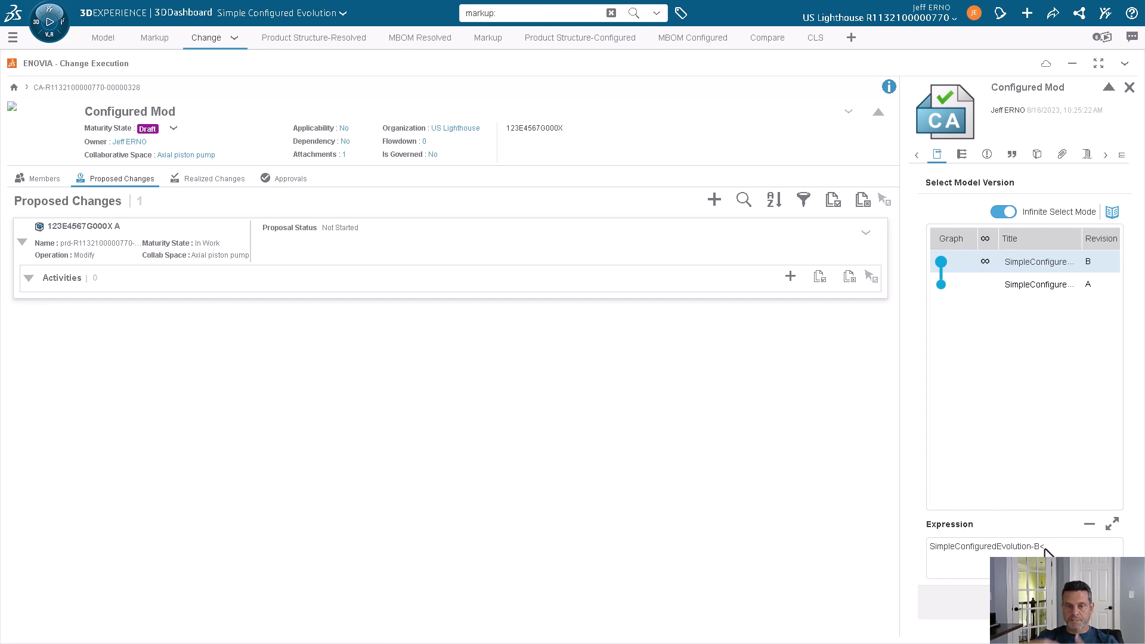
pyautogui.click(986, 262)
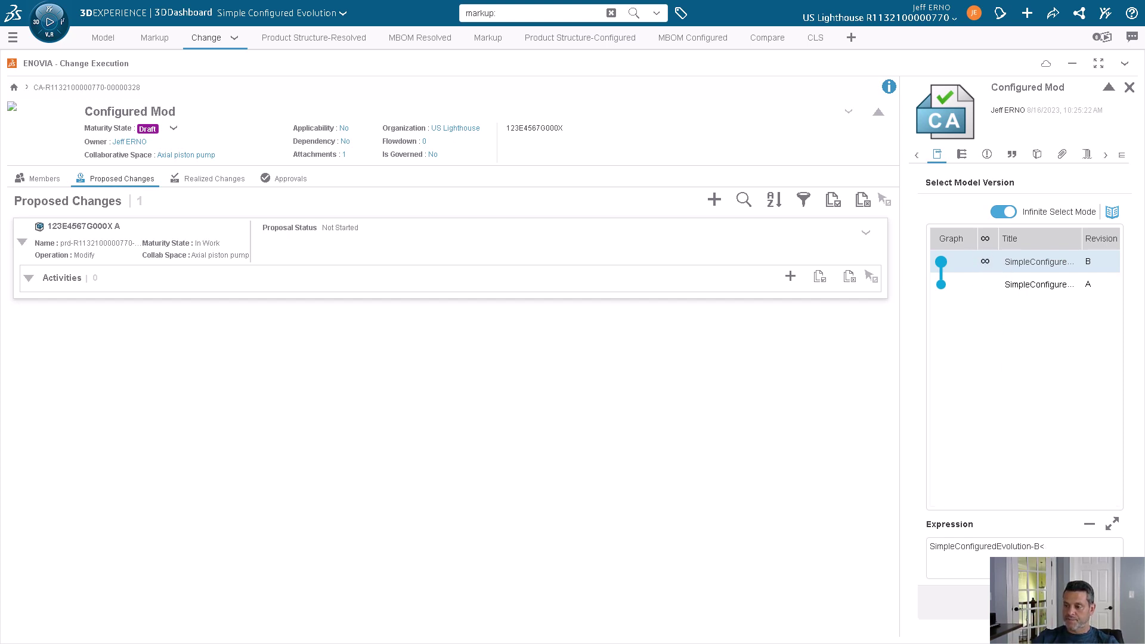
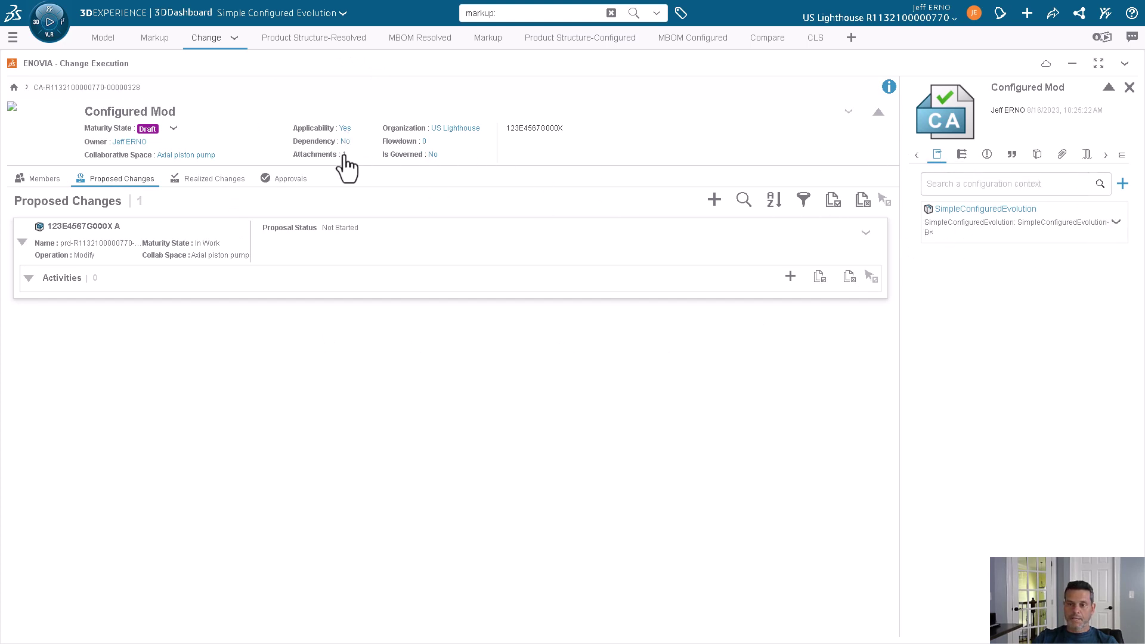
# Assign the approver role to the change action's existing member and set the Configured Mod maturity state to In Work
pyautogui.click(40, 179)
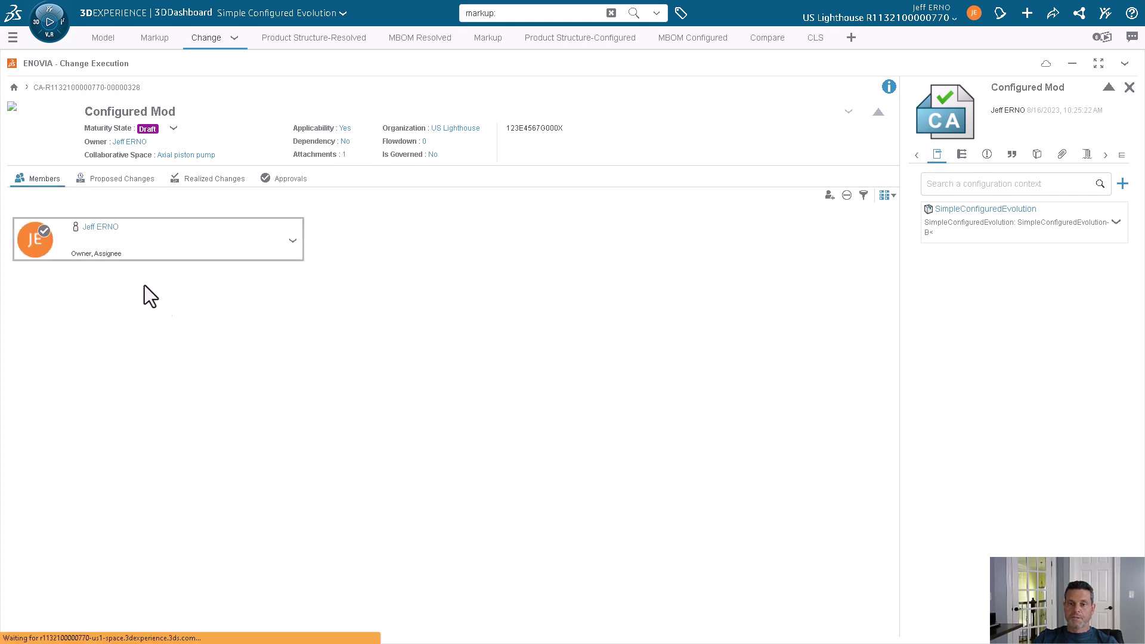
pyautogui.click(292, 241)
pyautogui.click(319, 263)
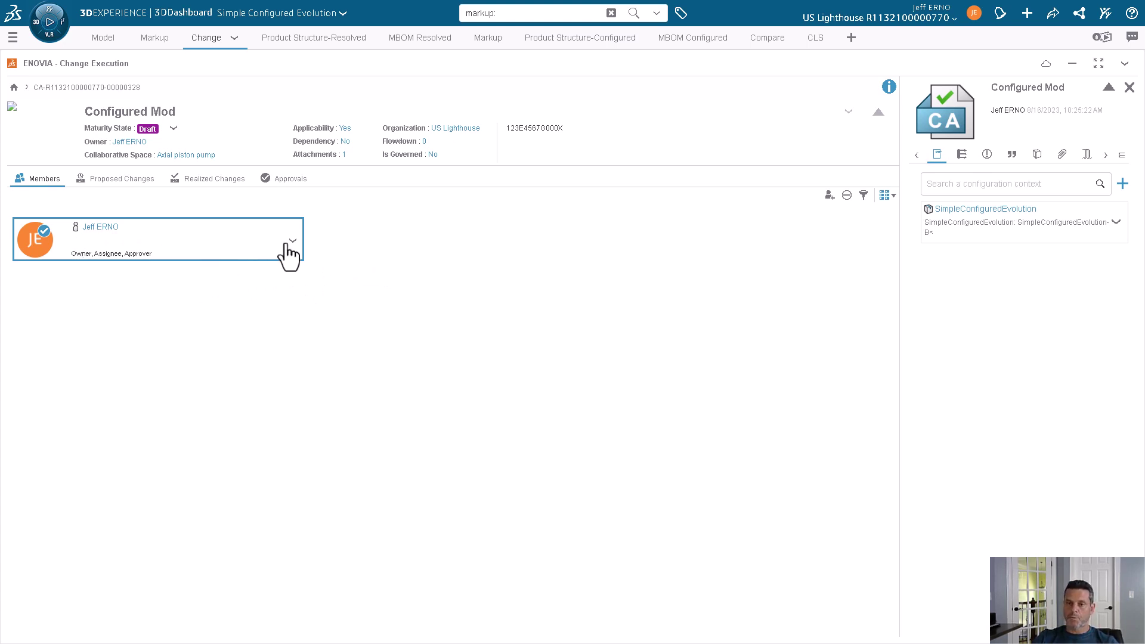
pyautogui.click(173, 129)
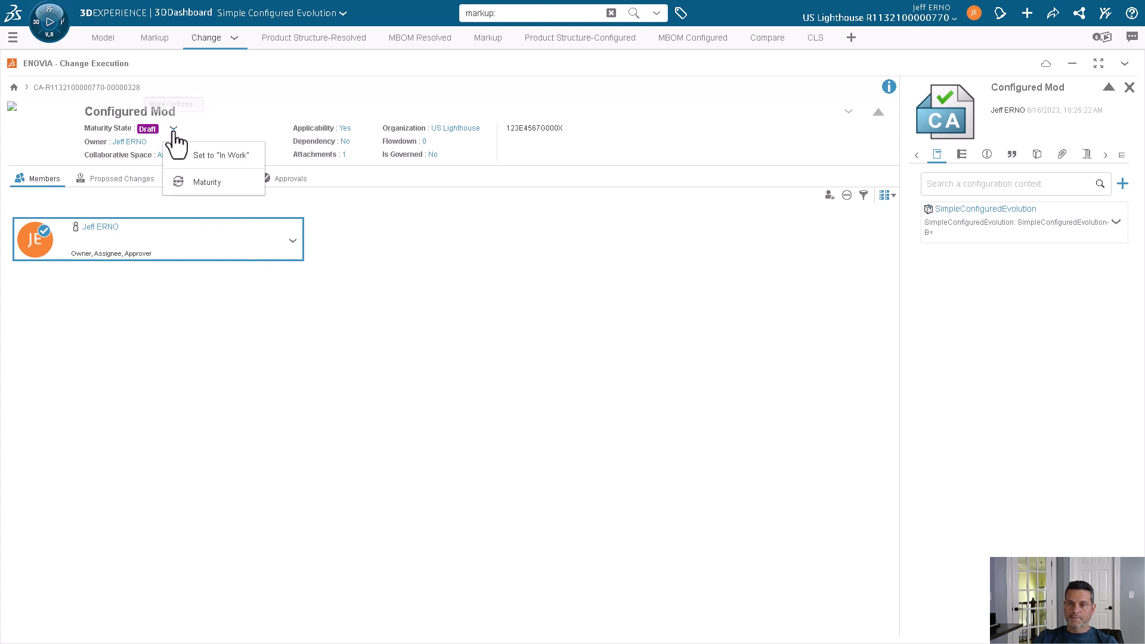
pyautogui.click(212, 158)
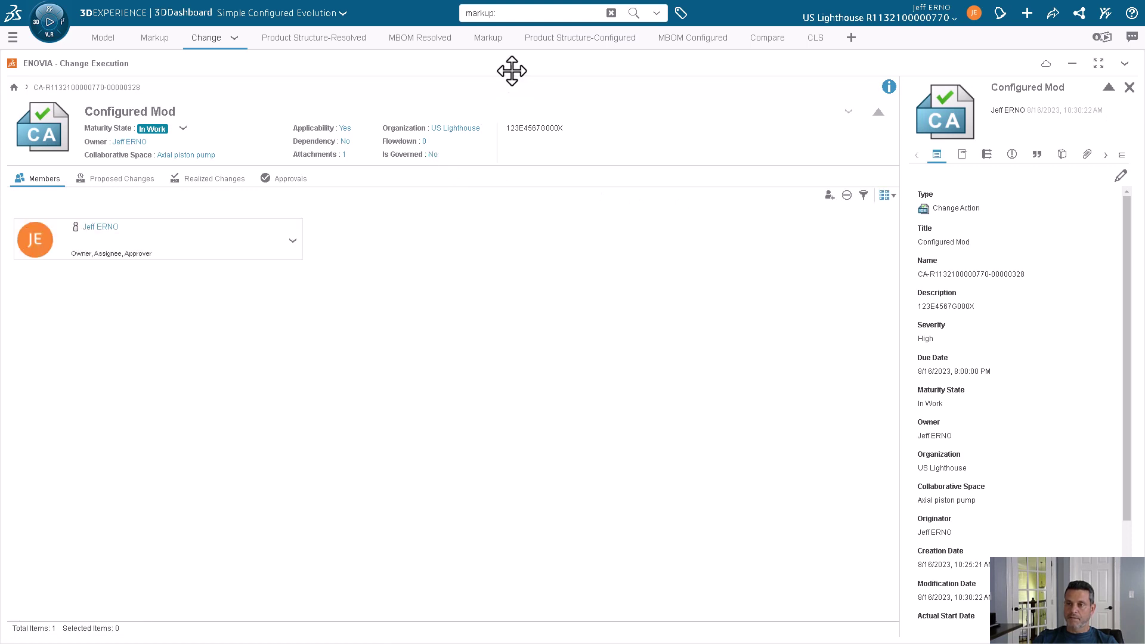
# Expand 123E4567G000X in the configured product structure and examine its components' current evolution, including the compensator housing
pyautogui.click(579, 39)
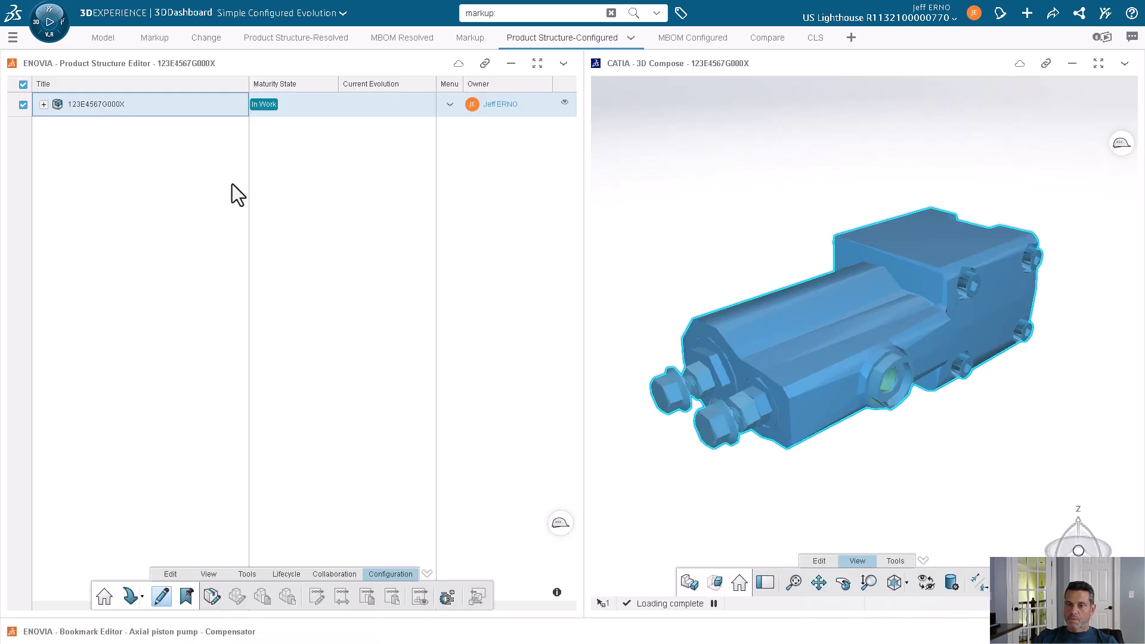
pyautogui.click(43, 105)
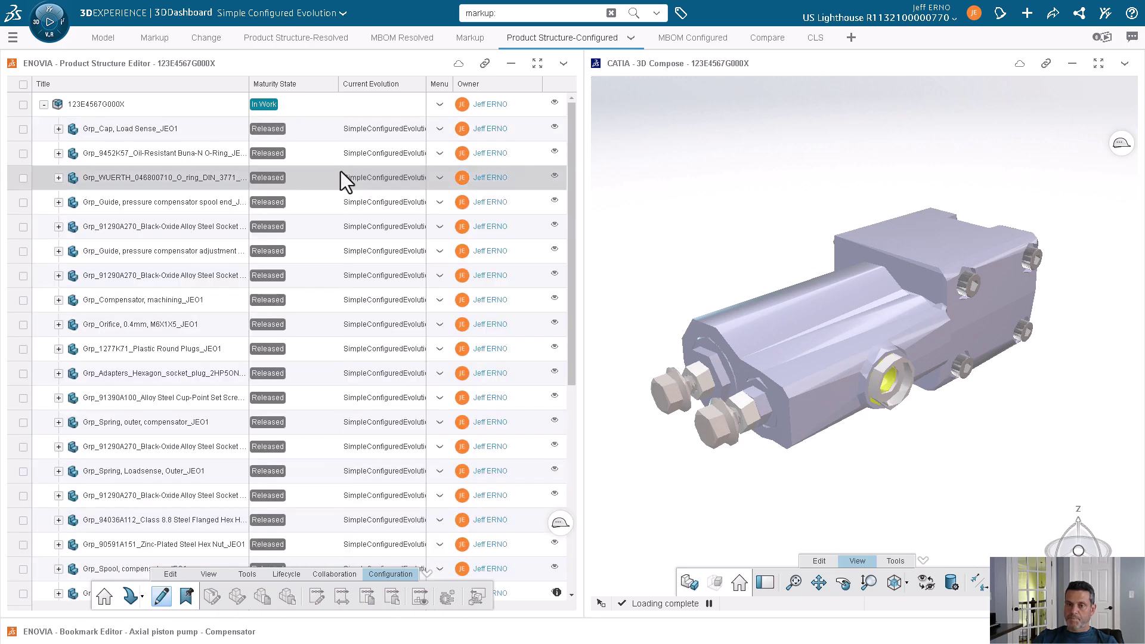
pyautogui.click(537, 64)
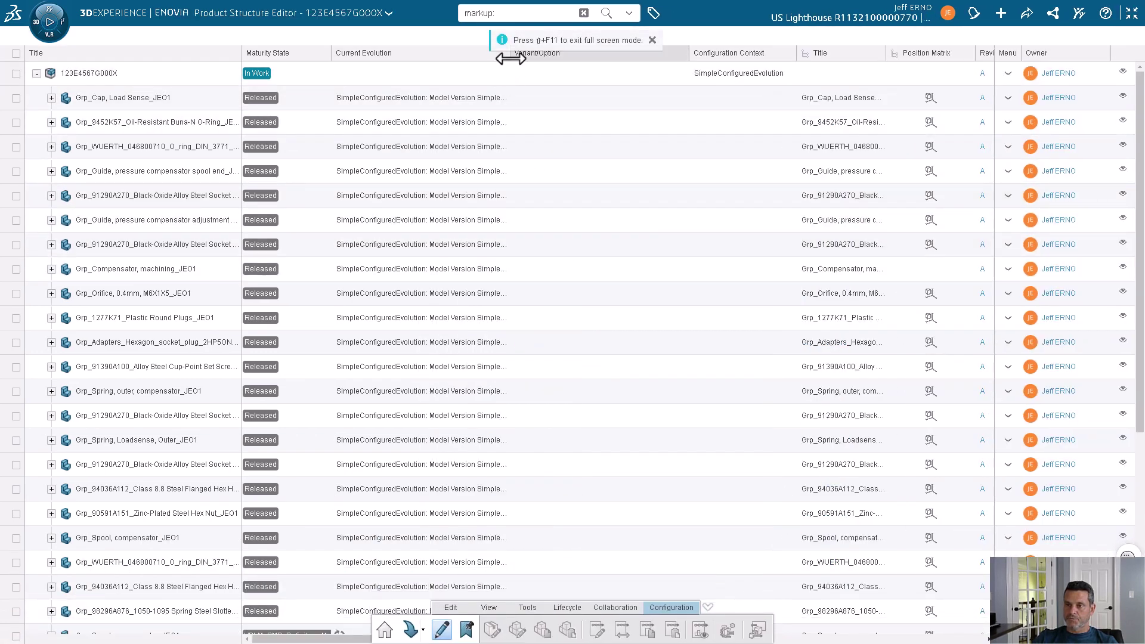
pyautogui.moveTo(510, 59); pyautogui.dragTo(619, 72)
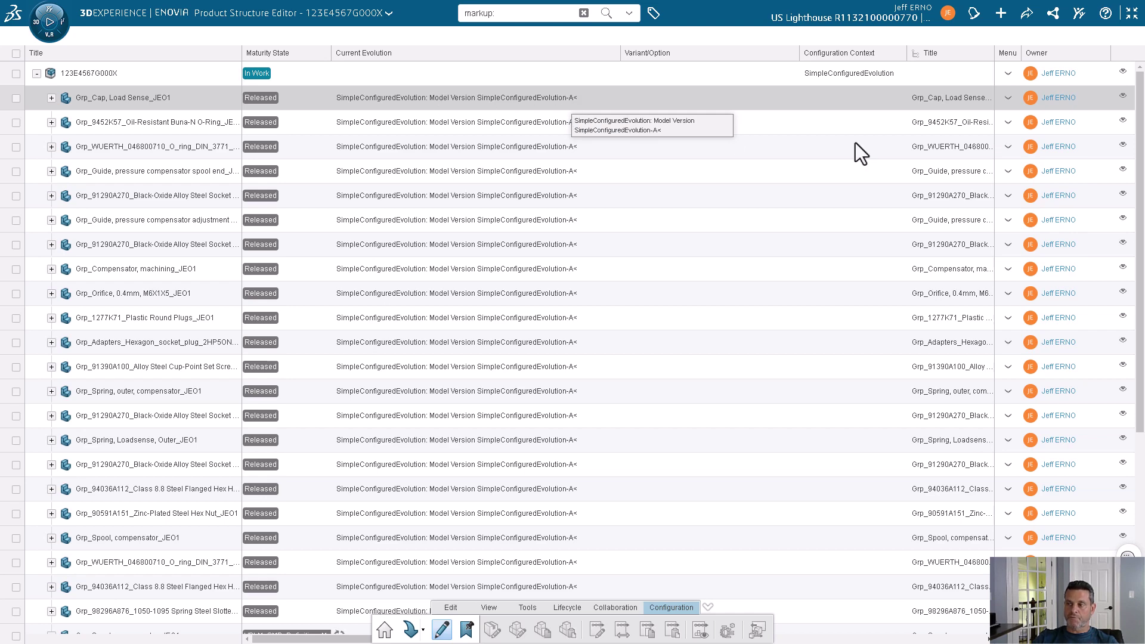
pyautogui.moveTo(1139, 158); pyautogui.dragTo(1140, 352)
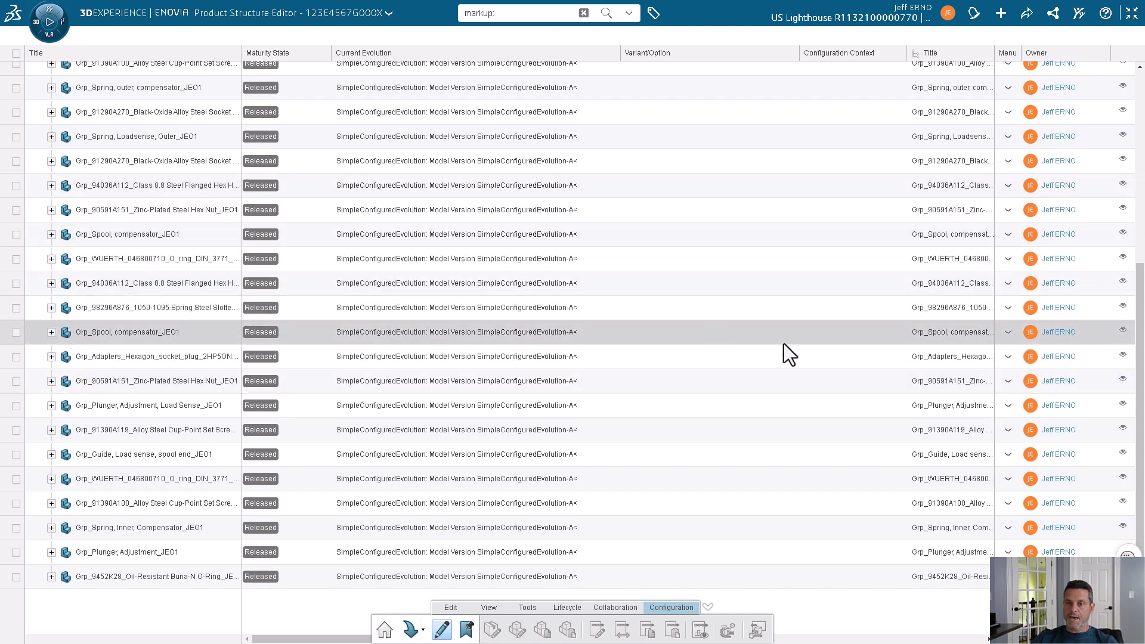
pyautogui.click(1131, 13)
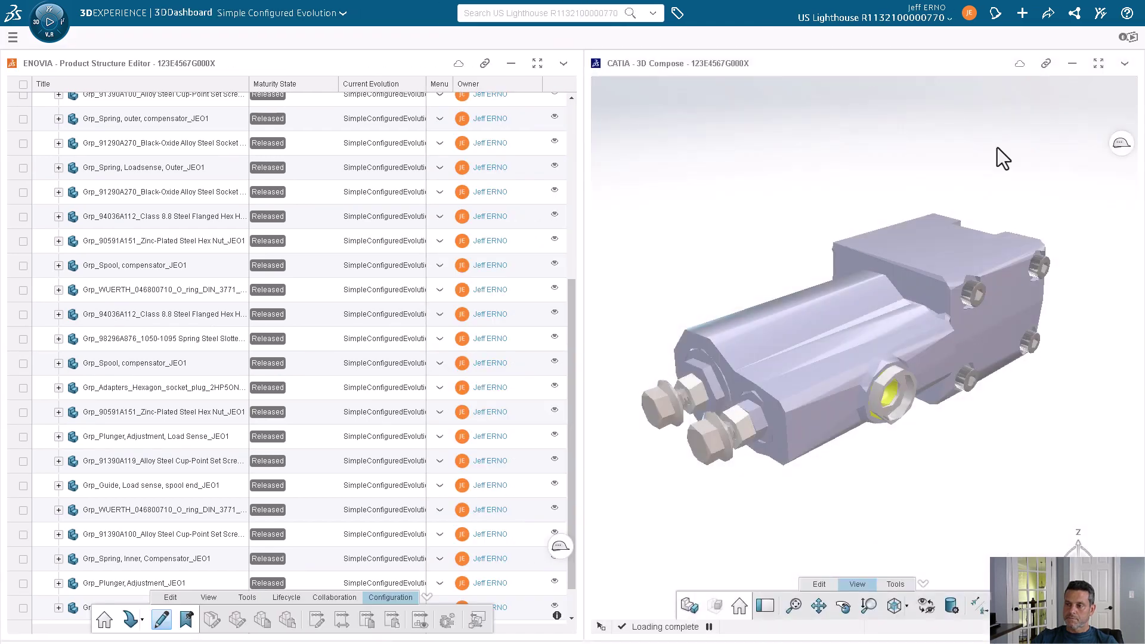
pyautogui.click(923, 238)
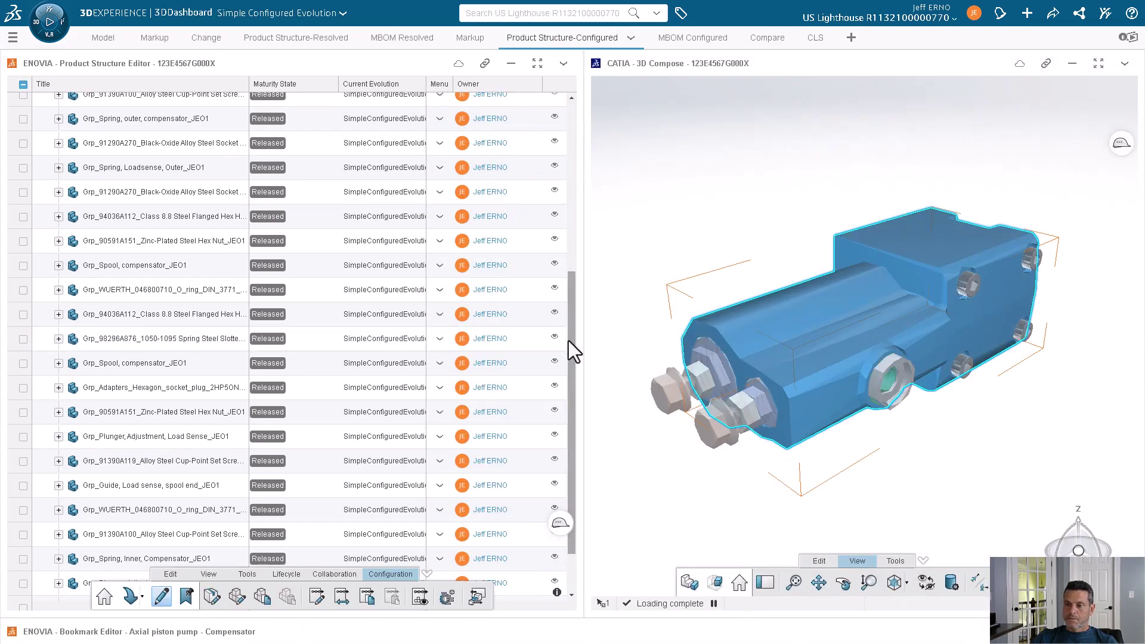
pyautogui.moveTo(569, 341); pyautogui.dragTo(595, 136)
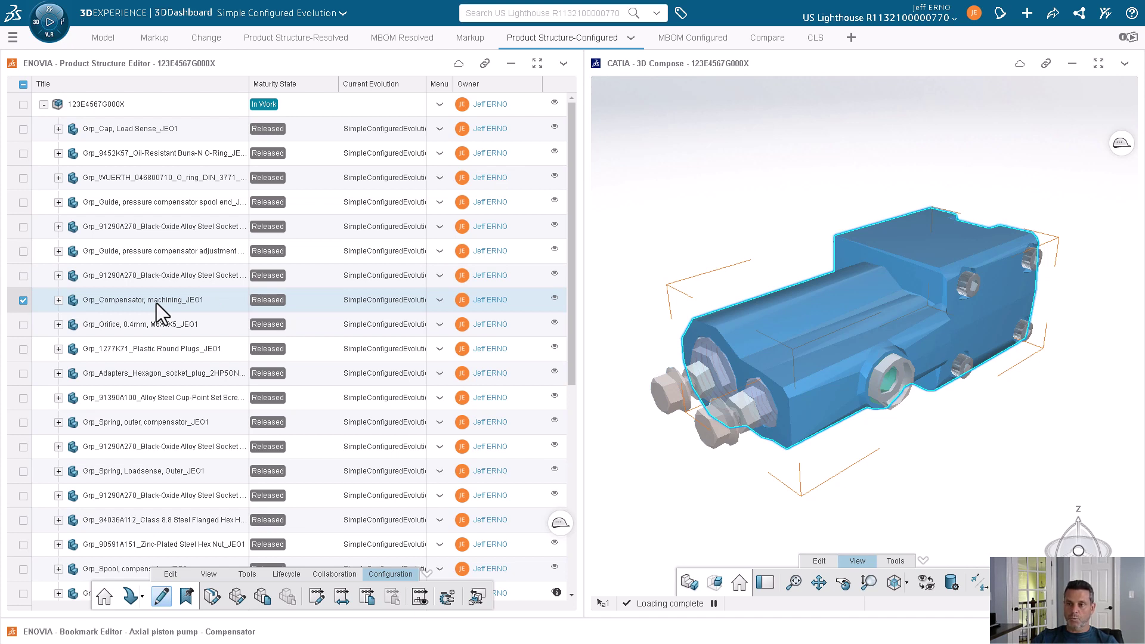
pyautogui.click(614, 215)
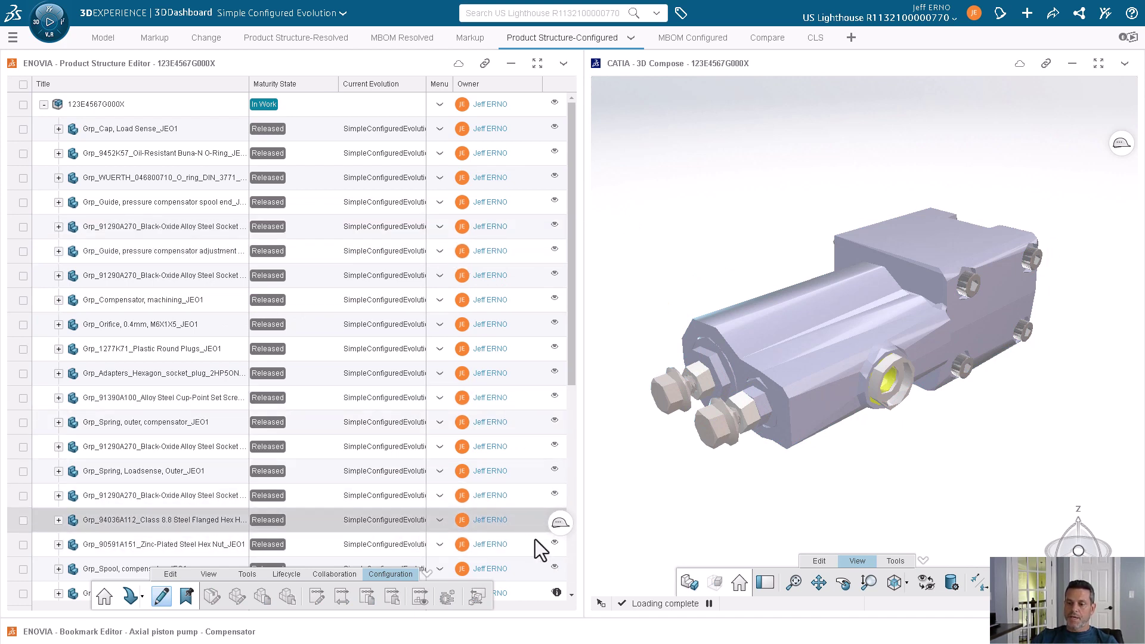
# Set the Configured Mod change action as the Work Under context for the configured product structure
pyautogui.click(559, 522)
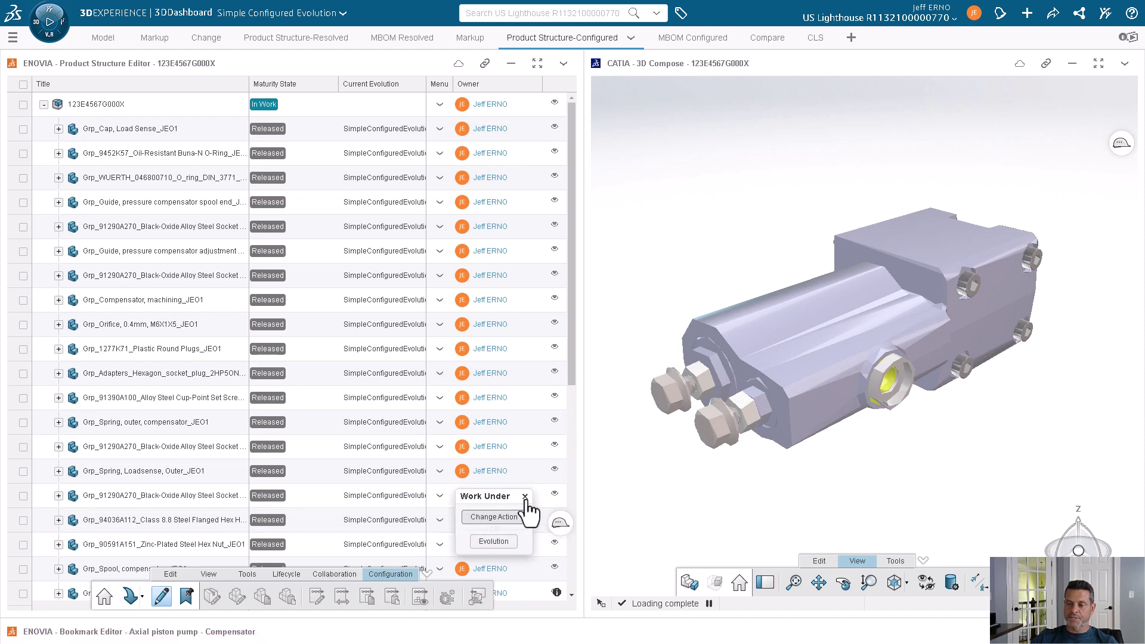
pyautogui.click(525, 497)
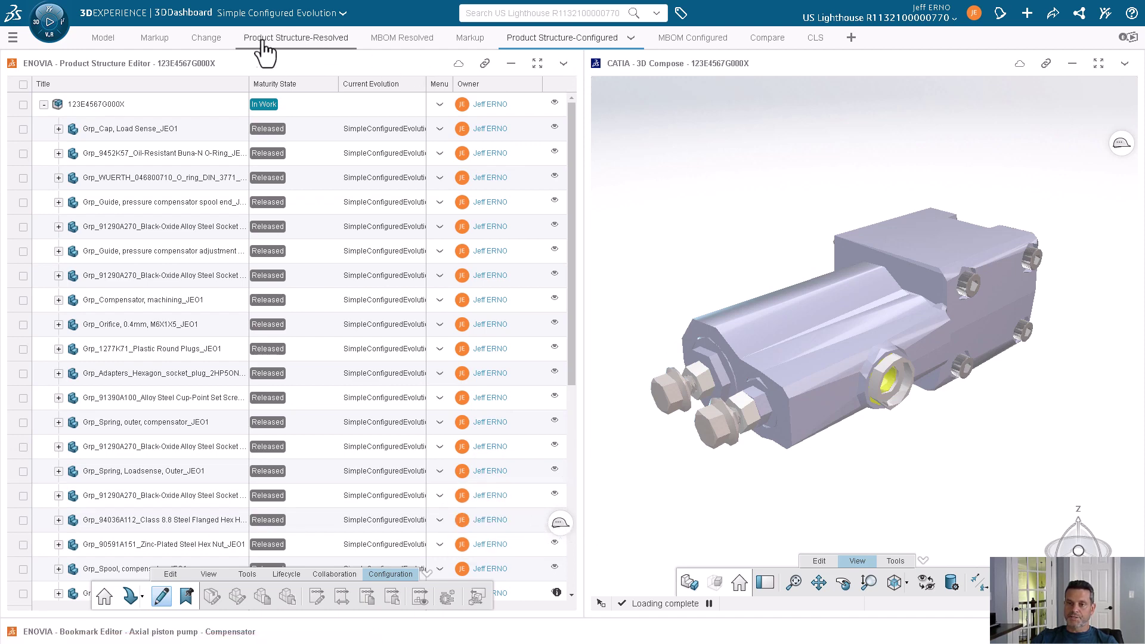
pyautogui.click(204, 39)
pyautogui.click(13, 88)
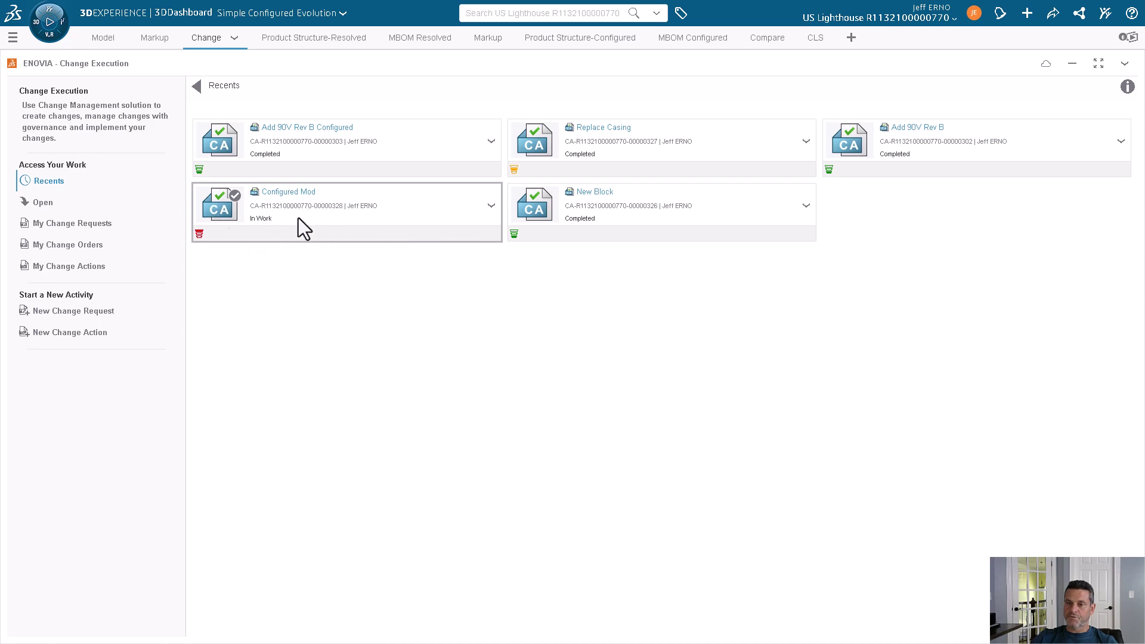
pyautogui.moveTo(298, 217); pyautogui.dragTo(567, 517)
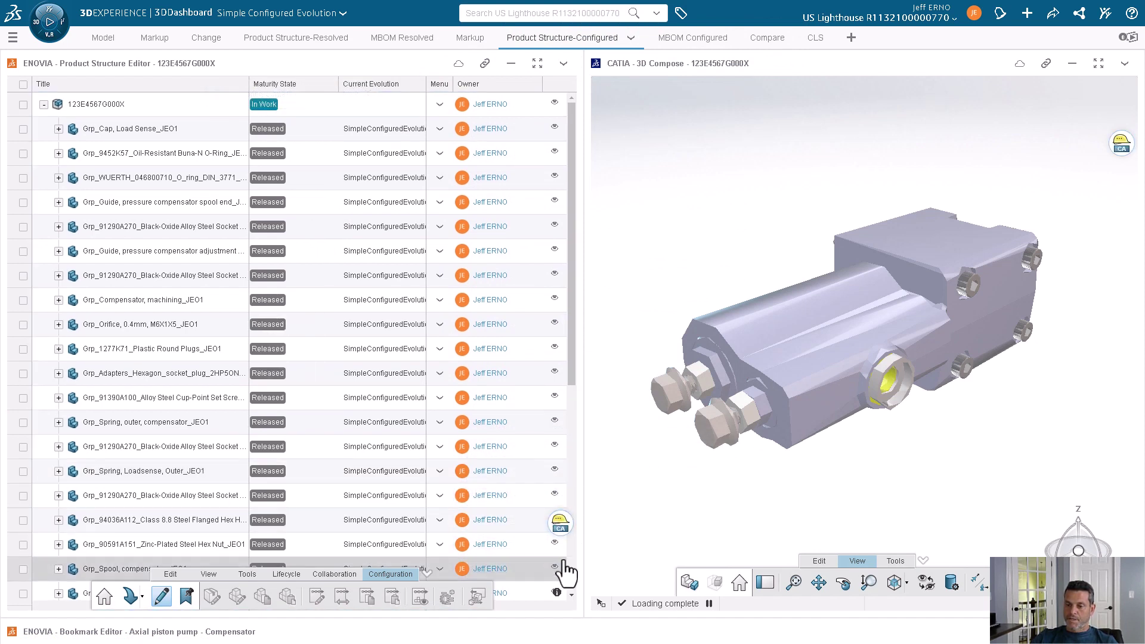
pyautogui.click(561, 532)
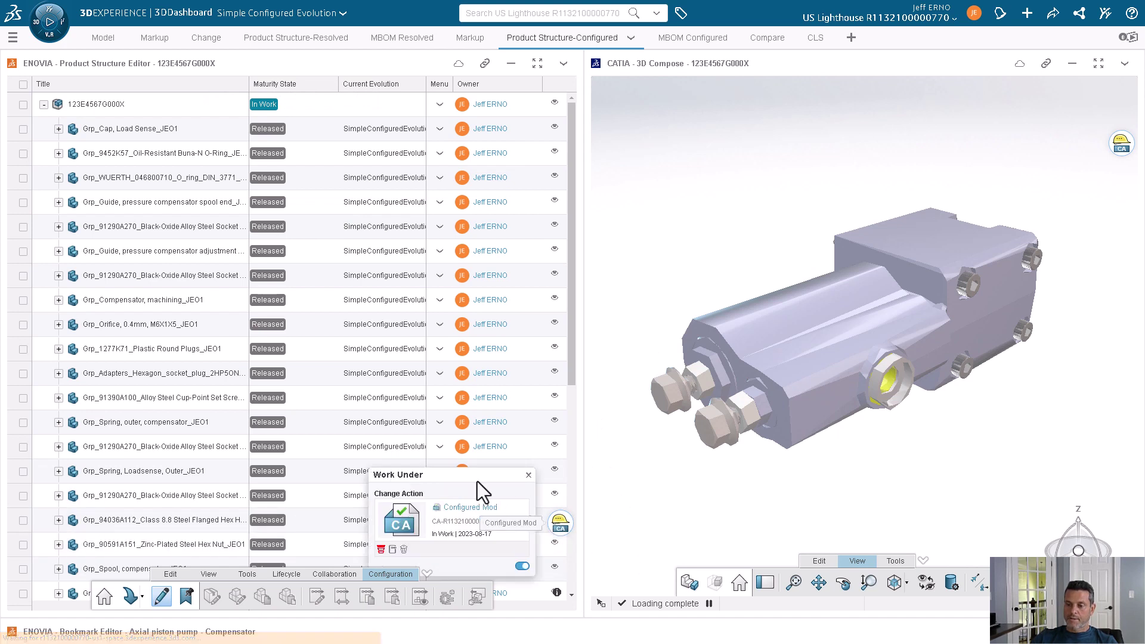
pyautogui.click(528, 475)
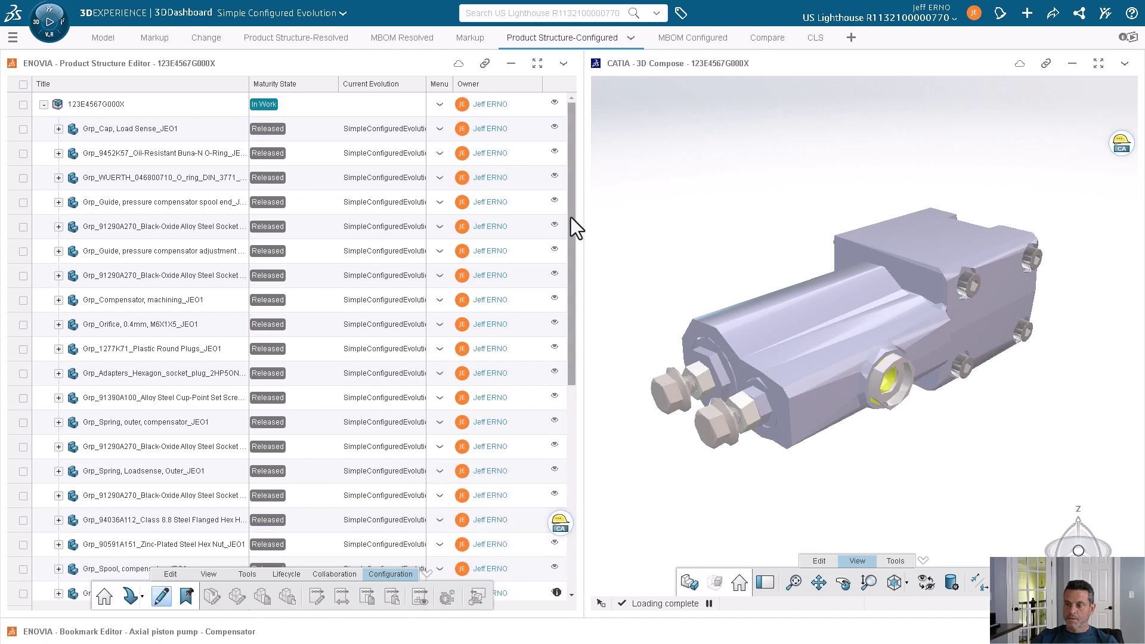
# Replace Grp_Compensator, machining_JEO1 with RED_Grp_Compensator, machining_JEO1, found by searching for "RED"
pyautogui.moveTo(570, 217); pyautogui.dragTo(570, 352)
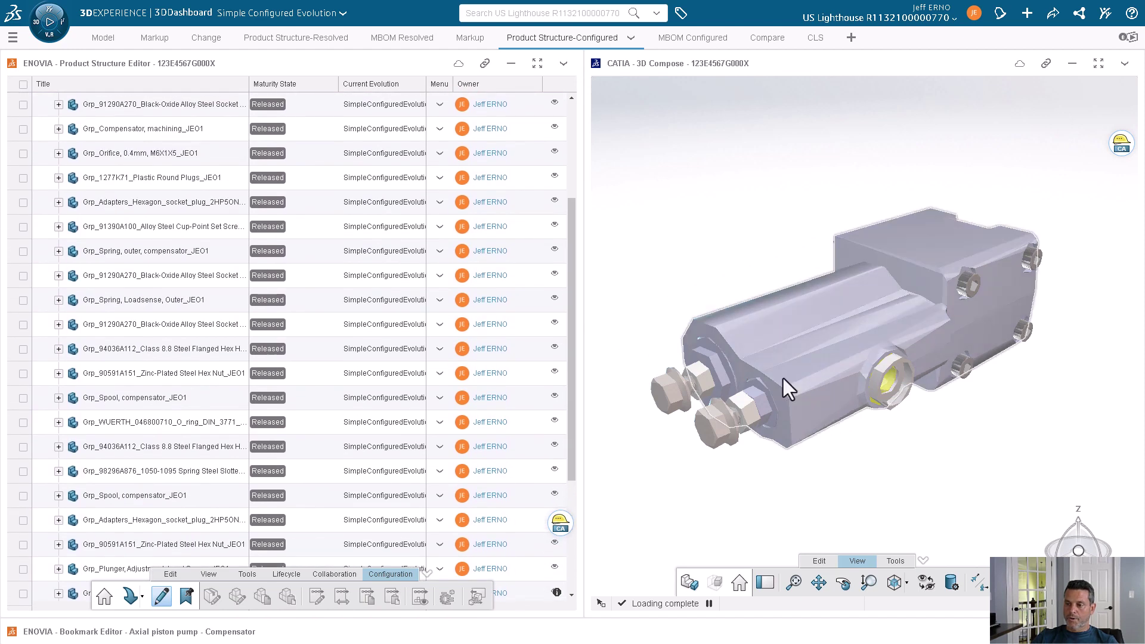
pyautogui.click(769, 378)
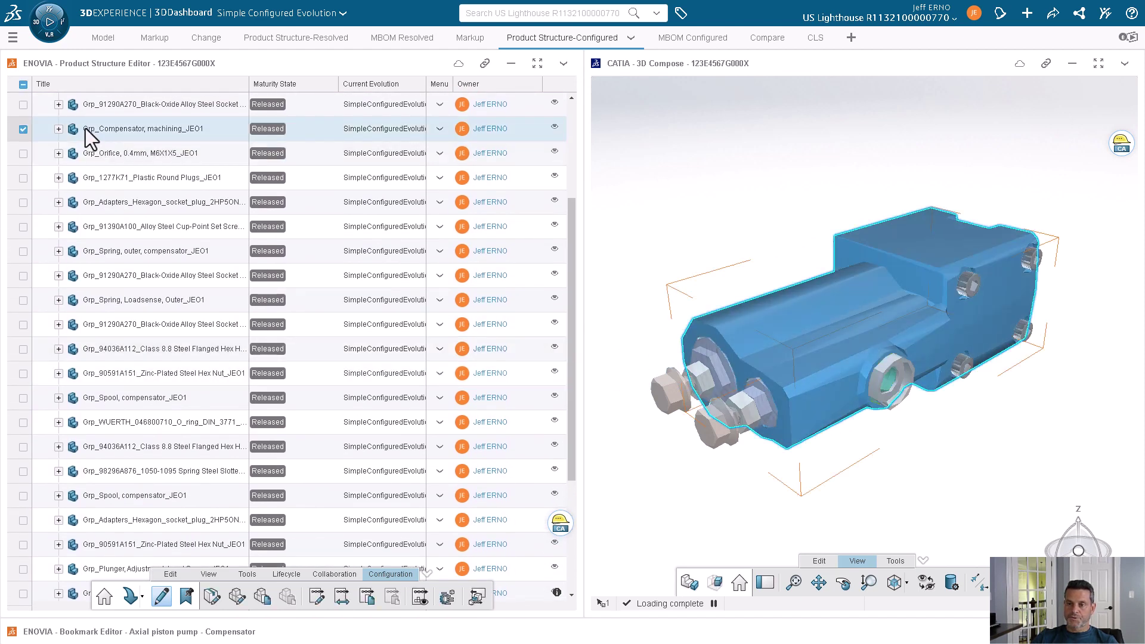
pyautogui.click(170, 574)
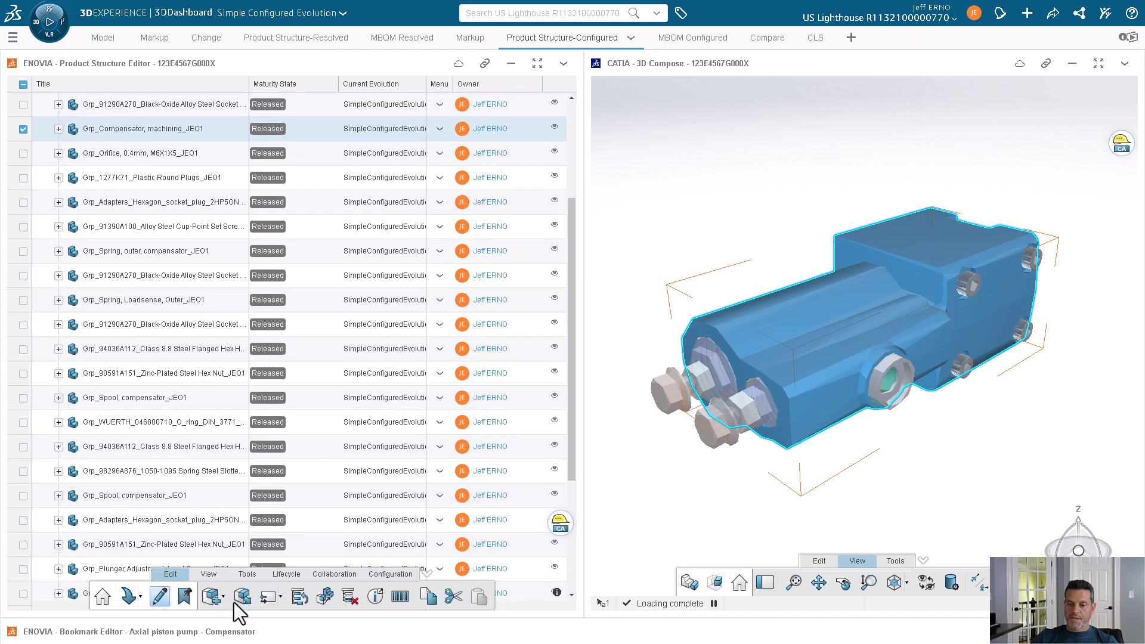
pyautogui.click(268, 596)
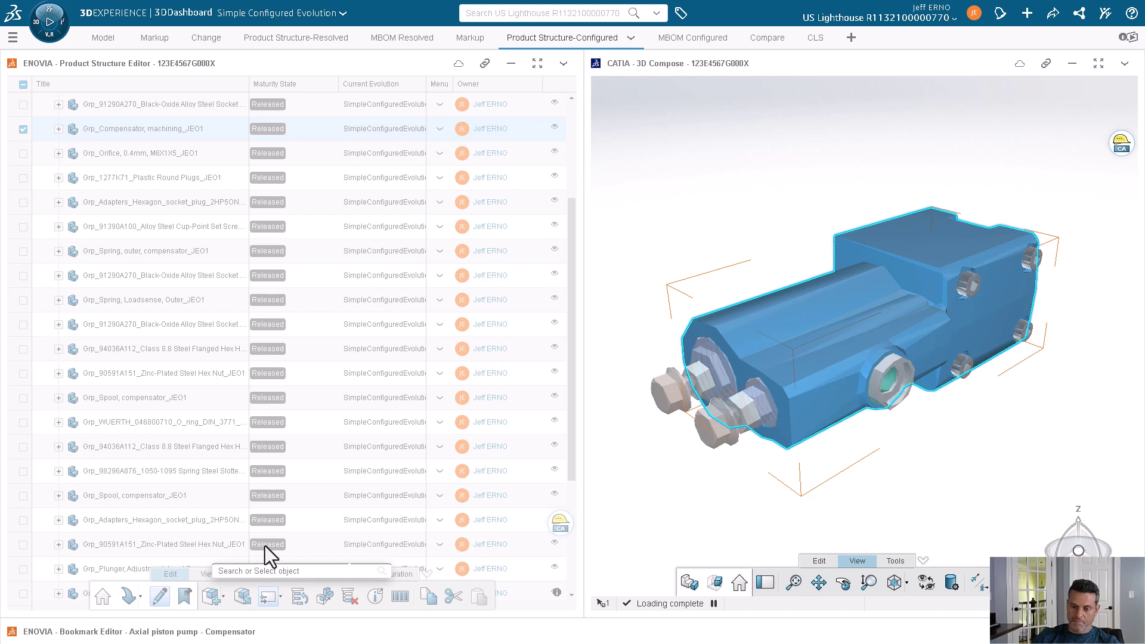
pyautogui.click(266, 569)
pyautogui.write('RED')
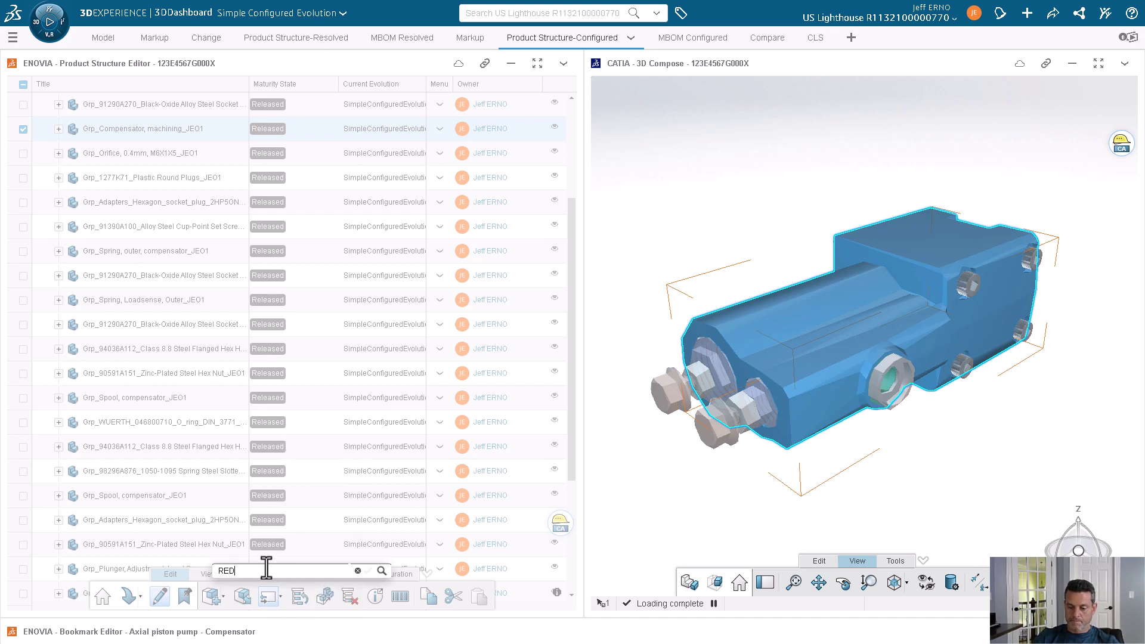
pyautogui.press('Return')
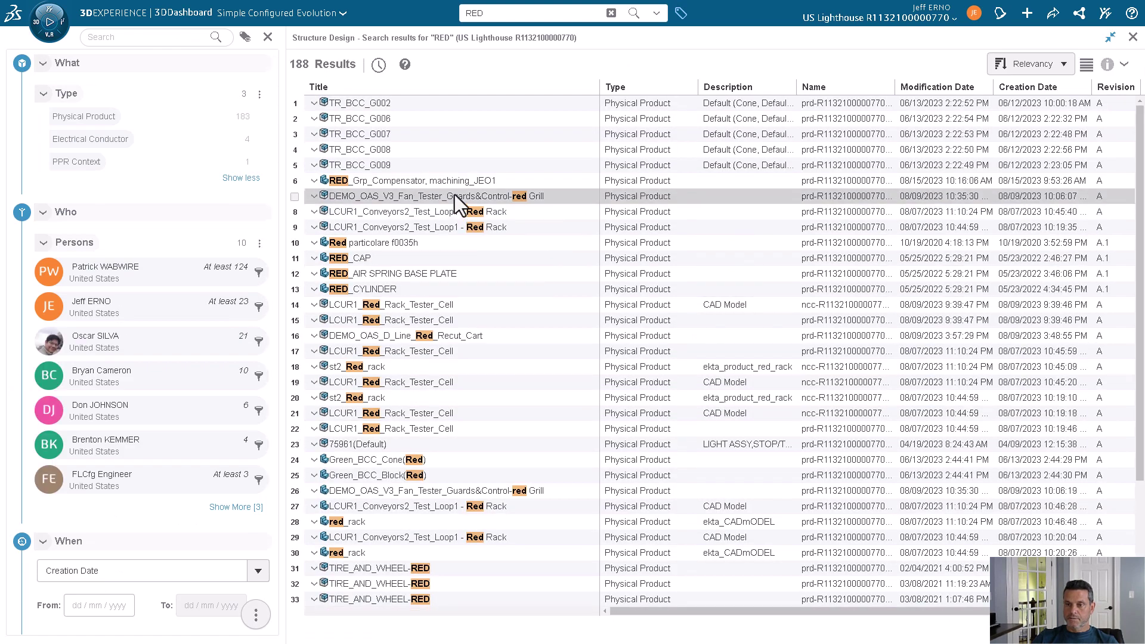
pyautogui.click(427, 178)
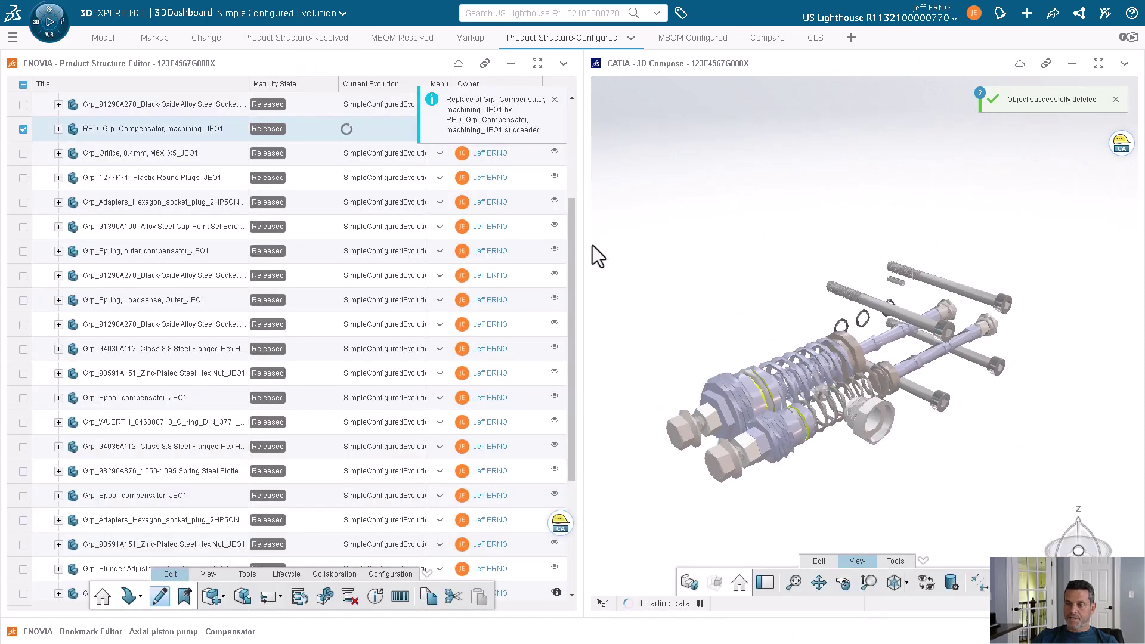
pyautogui.click(554, 100)
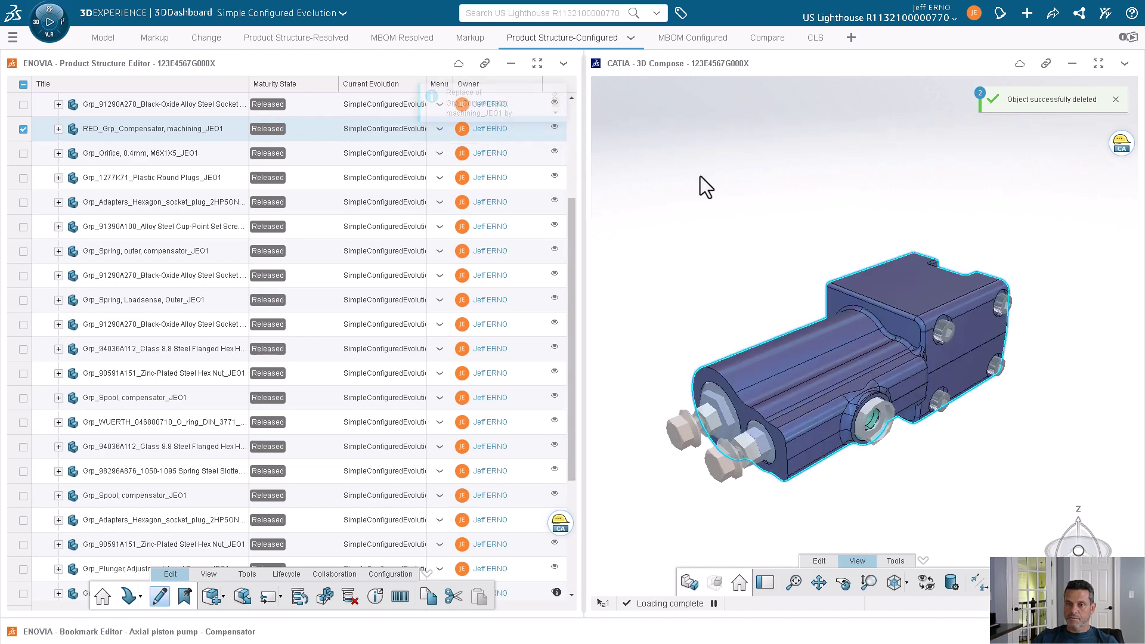
# Review the full current evolution expression of RED_Grp_Compensator, machining_JEO1 in the product structure
pyautogui.moveTo(572, 338); pyautogui.dragTo(568, 163)
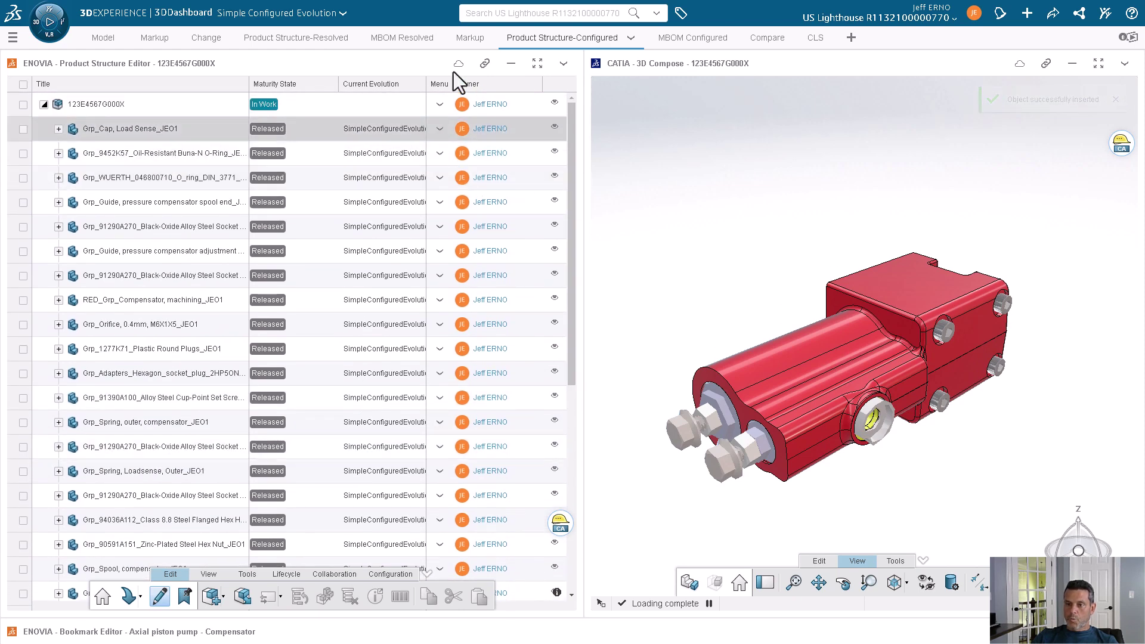
pyautogui.click(537, 63)
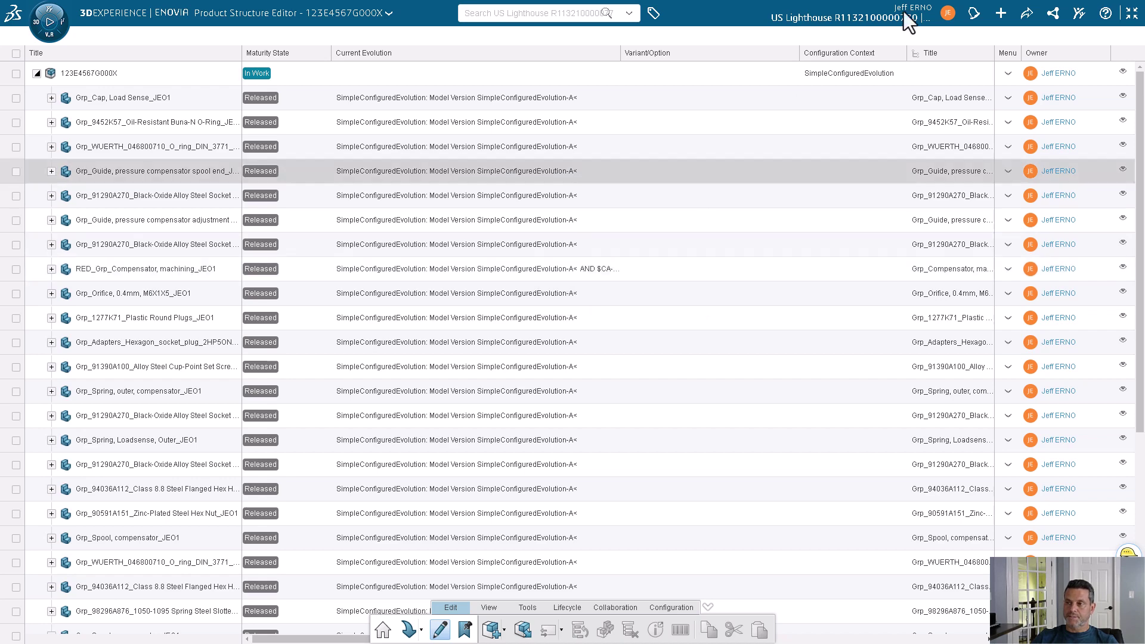
pyautogui.click(1131, 13)
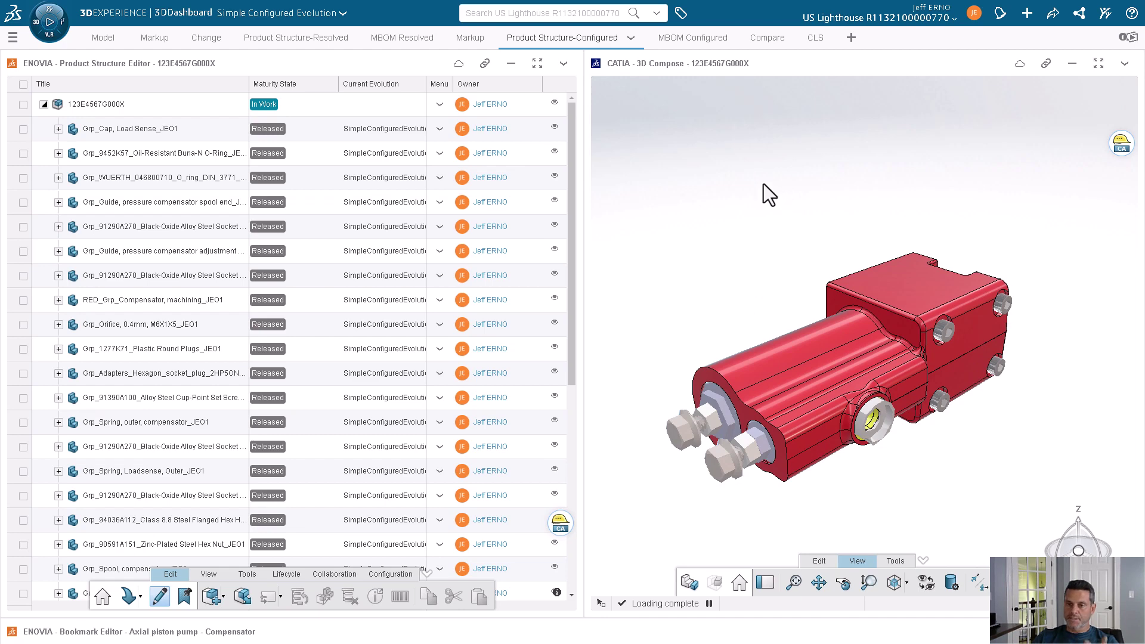
pyautogui.click(538, 64)
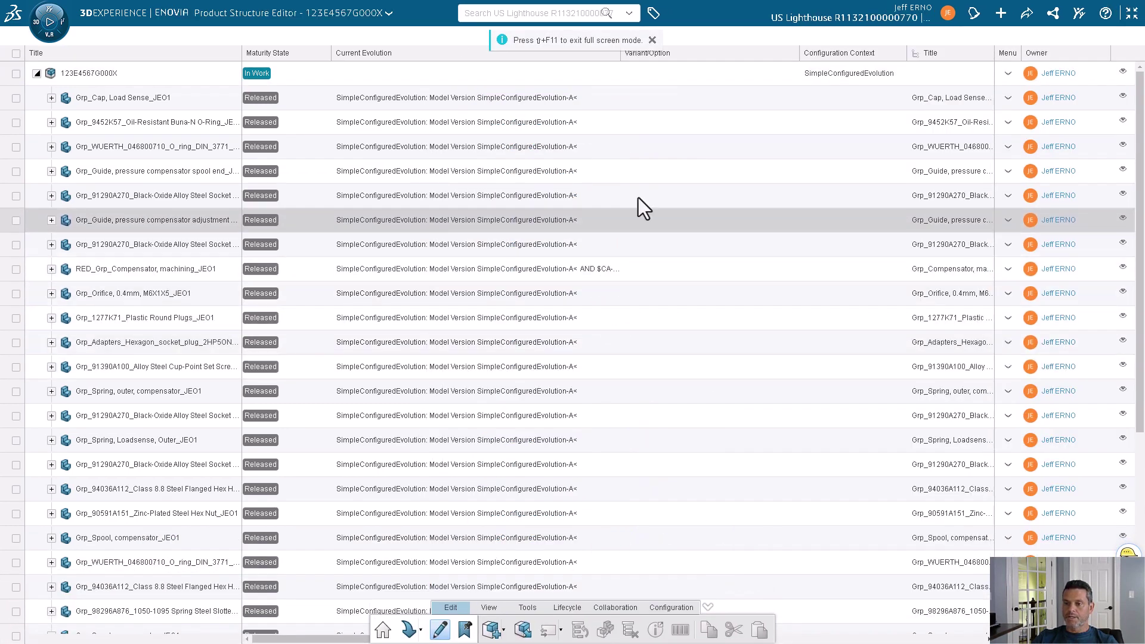
pyautogui.moveTo(620, 56); pyautogui.dragTo(745, 70)
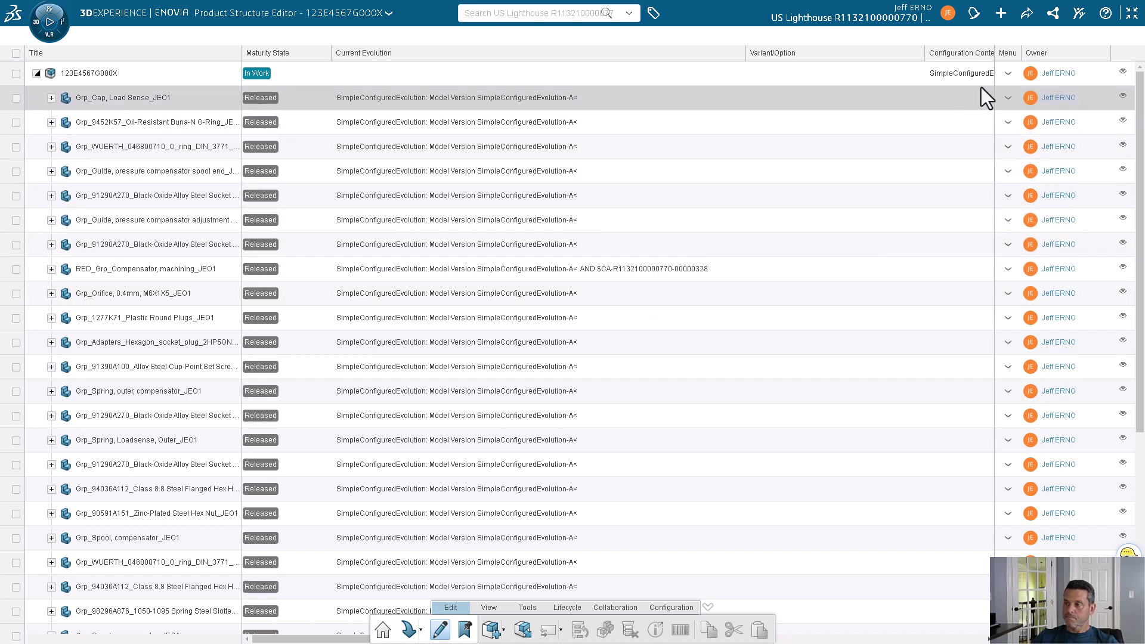
pyautogui.click(1131, 14)
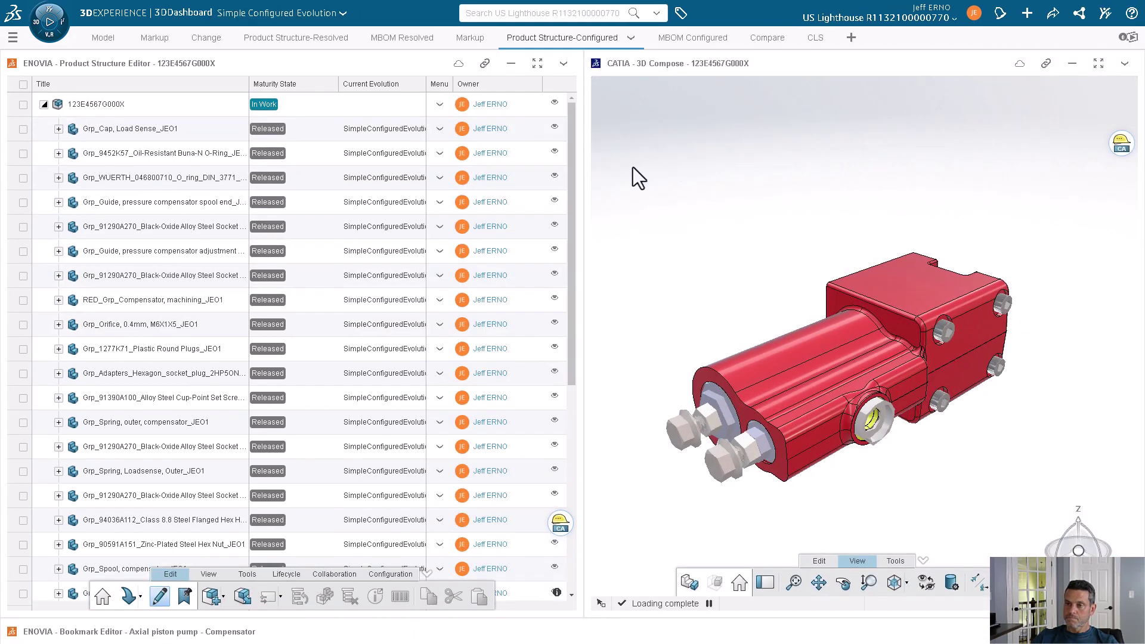
pyautogui.click(296, 37)
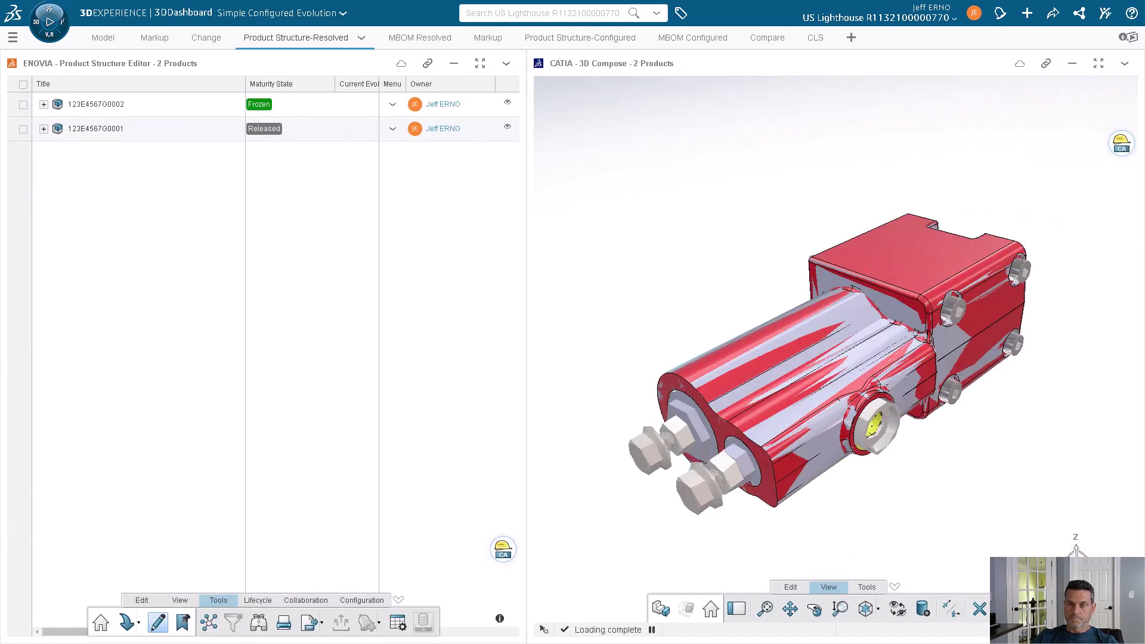
pyautogui.click(551, 38)
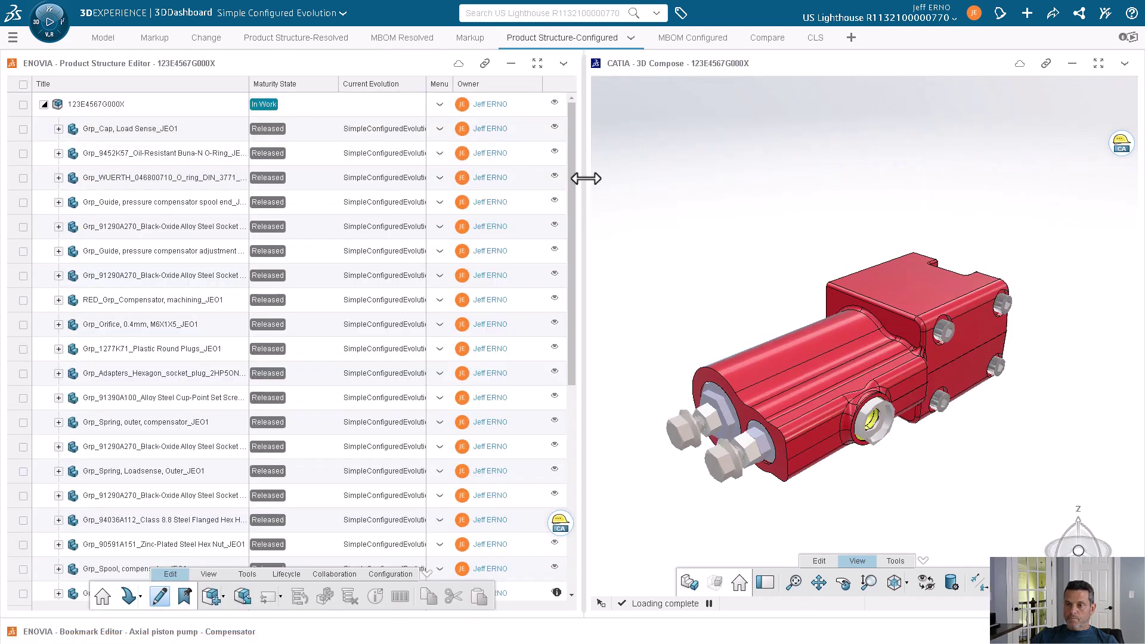
pyautogui.scroll(-1, 569, 188)
pyautogui.moveTo(570, 203); pyautogui.dragTo(593, 174)
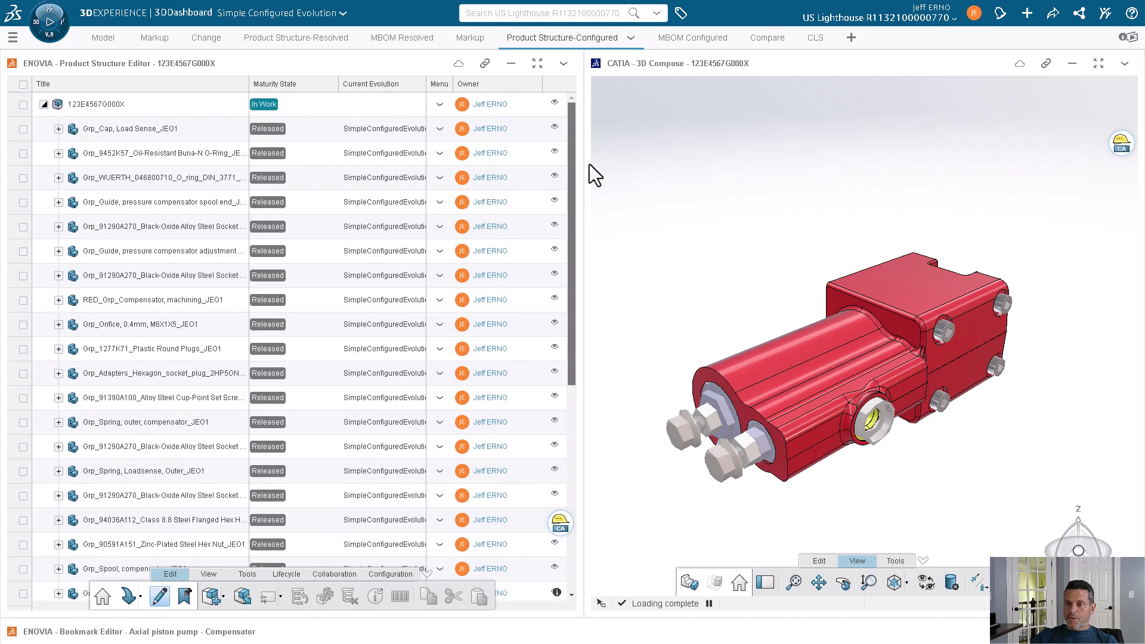
# Show the Projected Evolution column in the maximized configured product structure, placed directly after Current Evolution
pyautogui.click(537, 64)
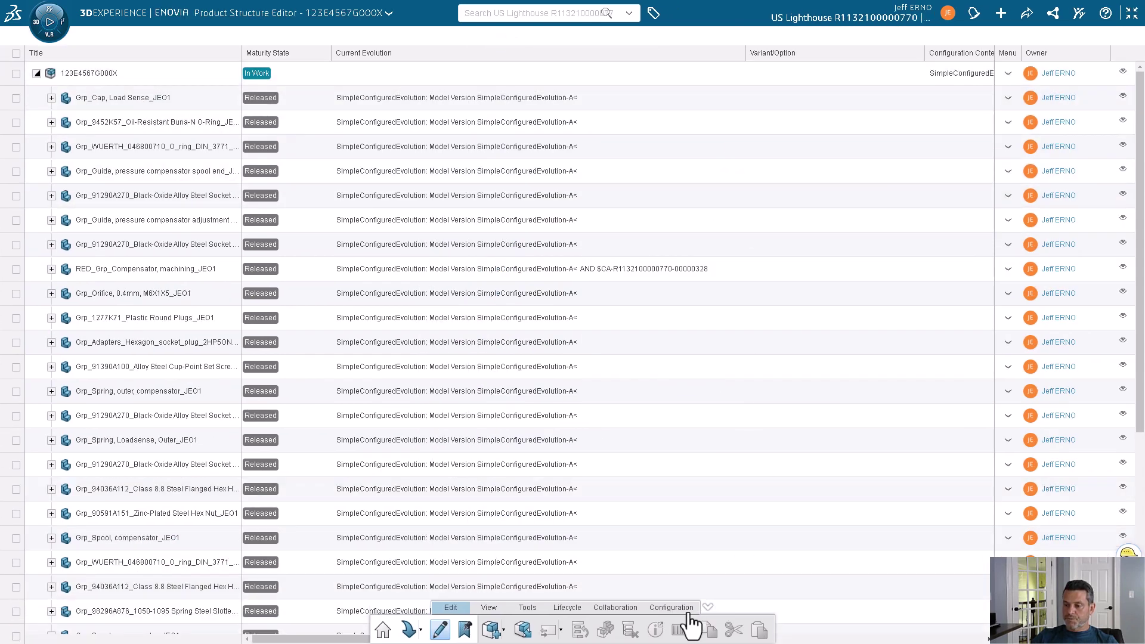
pyautogui.click(528, 608)
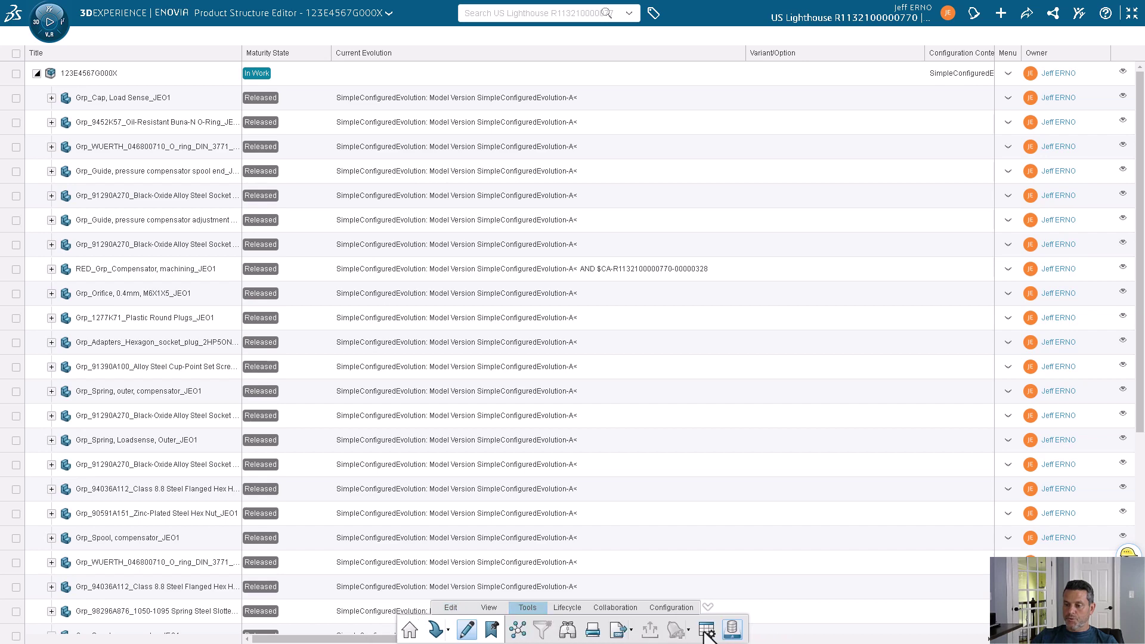
pyautogui.click(707, 630)
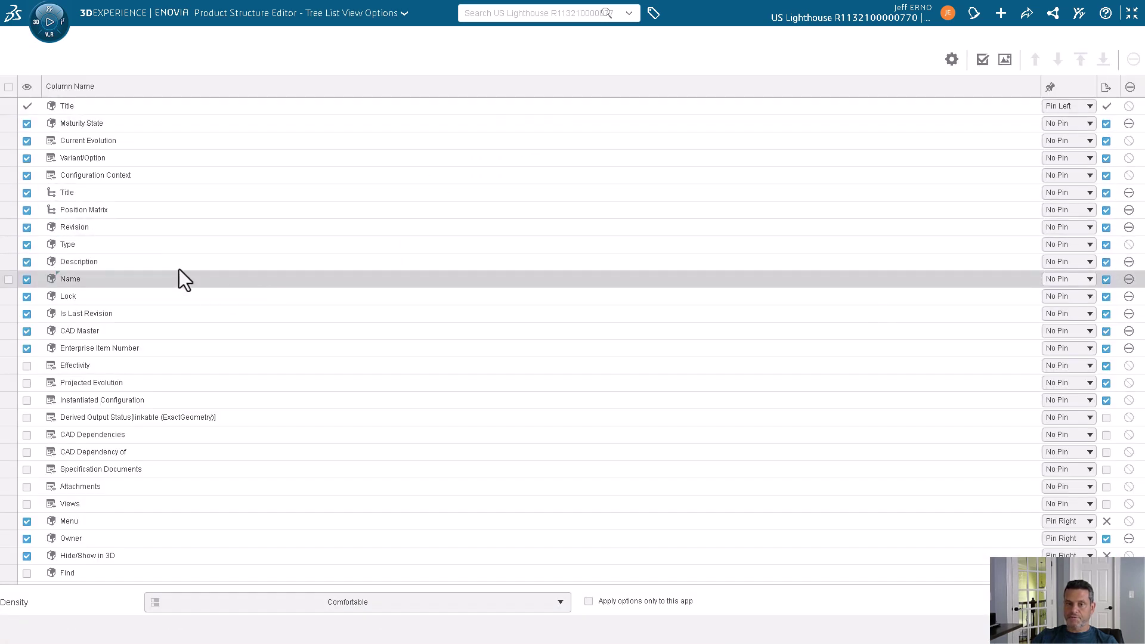
pyautogui.click(27, 383)
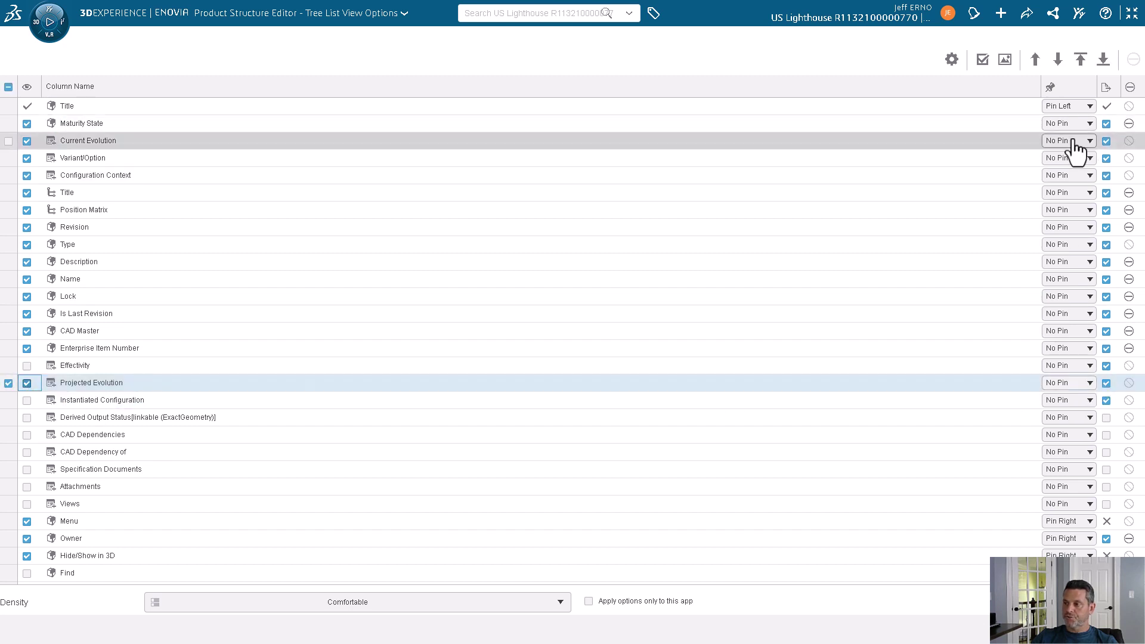
pyautogui.click(1078, 61)
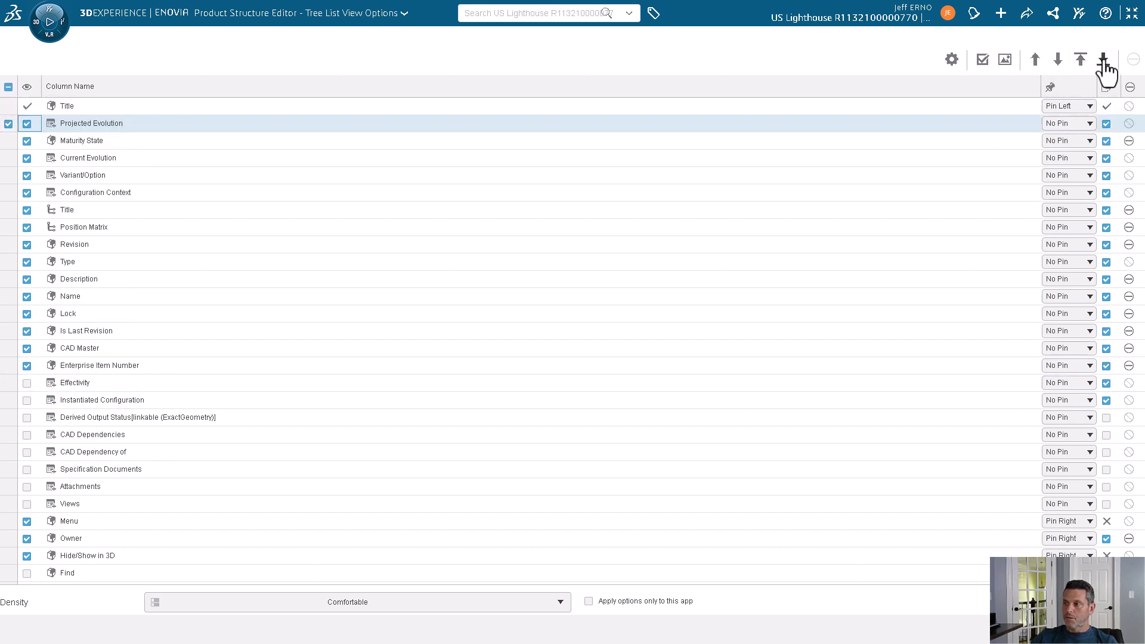
pyautogui.click(1103, 59)
pyautogui.click(1080, 60)
pyautogui.click(1056, 61)
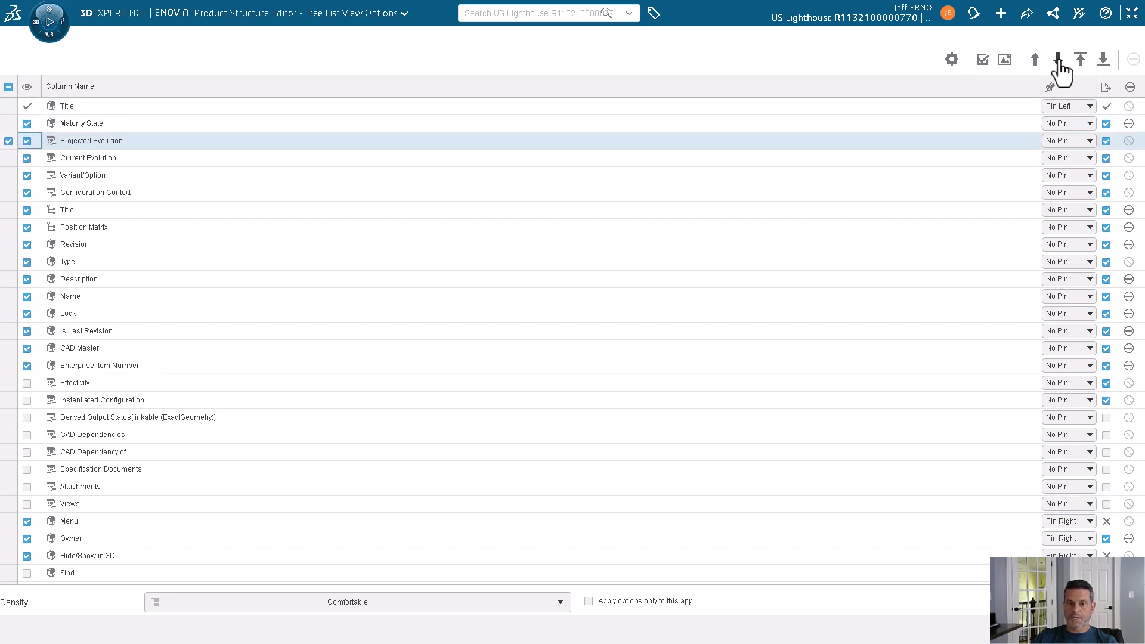
pyautogui.click(1058, 61)
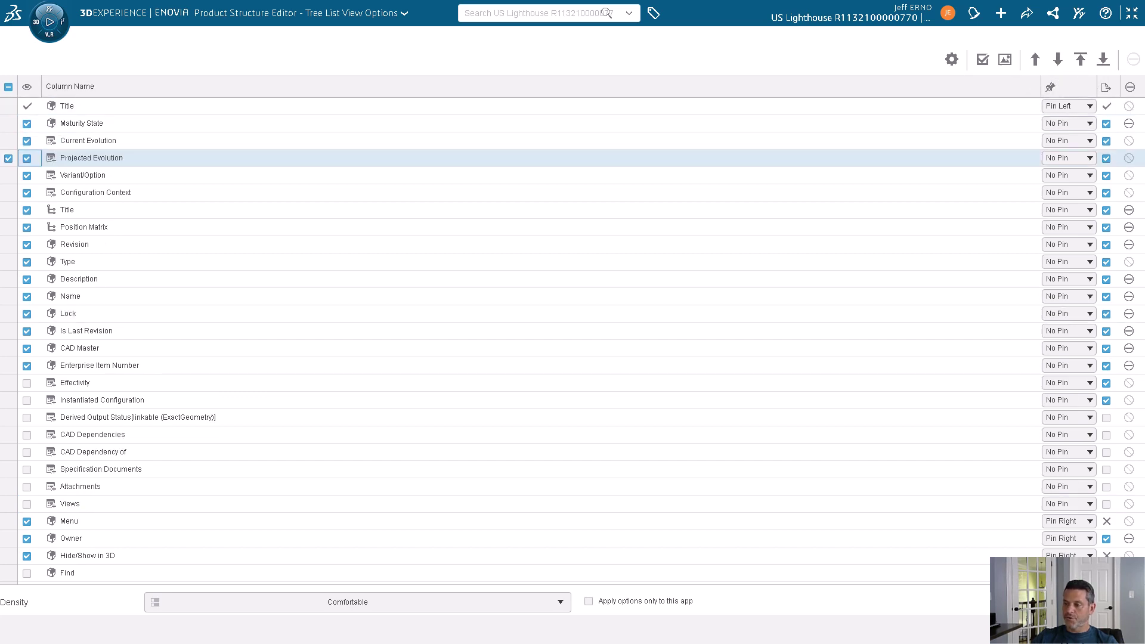
pyautogui.click(1074, 629)
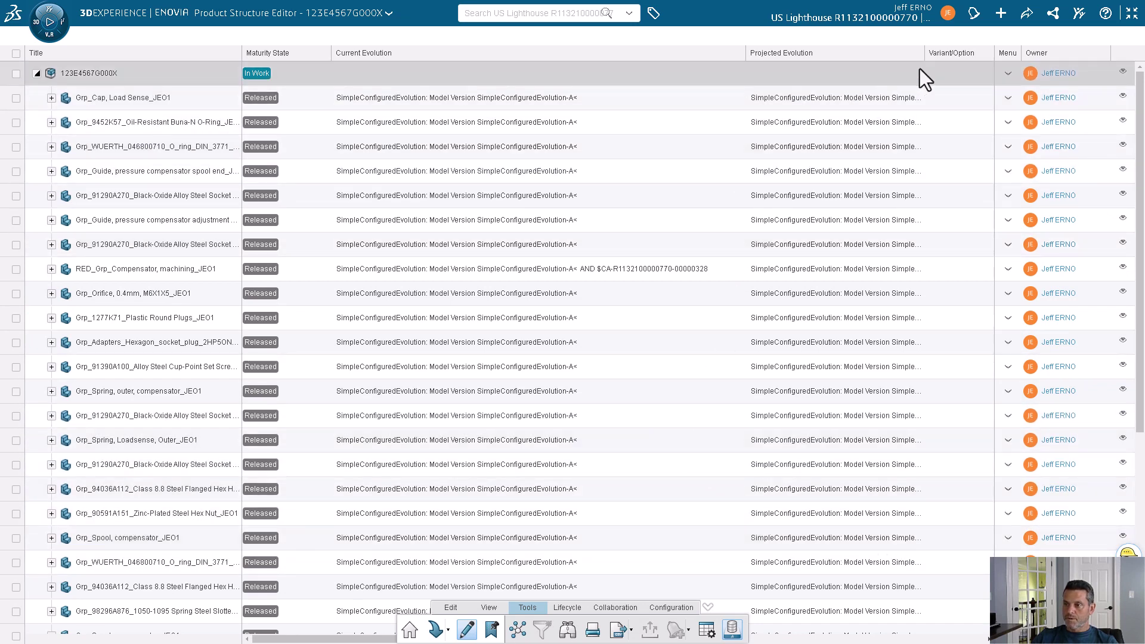
# Widen the Projected Evolution column so its full expressions can be compared with the components' current evolution
pyautogui.moveTo(923, 56); pyautogui.dragTo(994, 56)
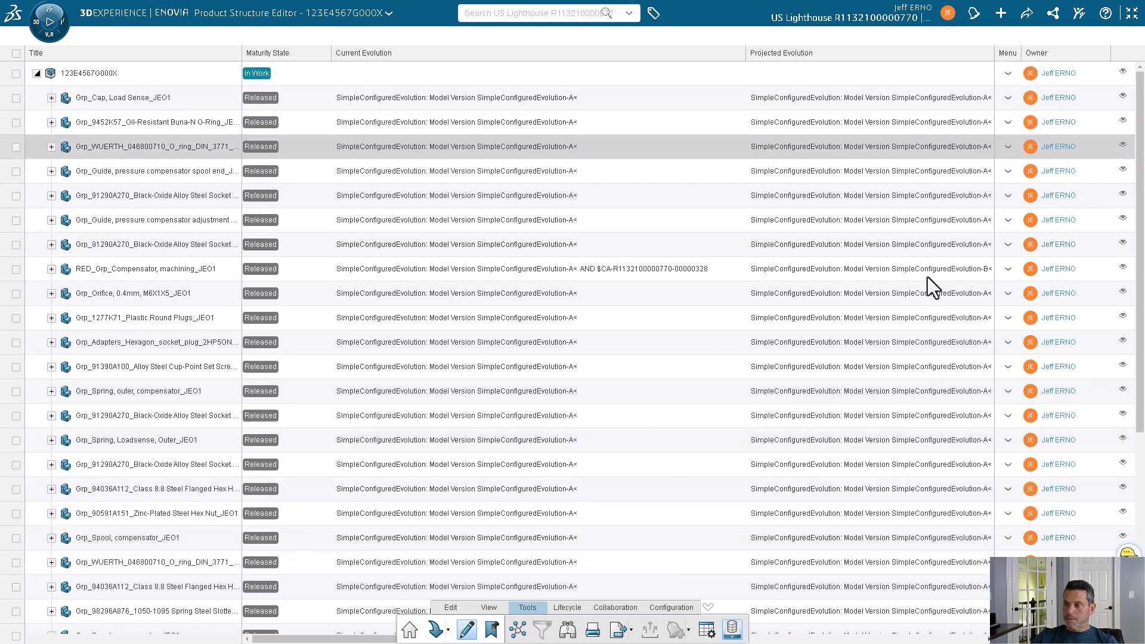
pyautogui.click(708, 607)
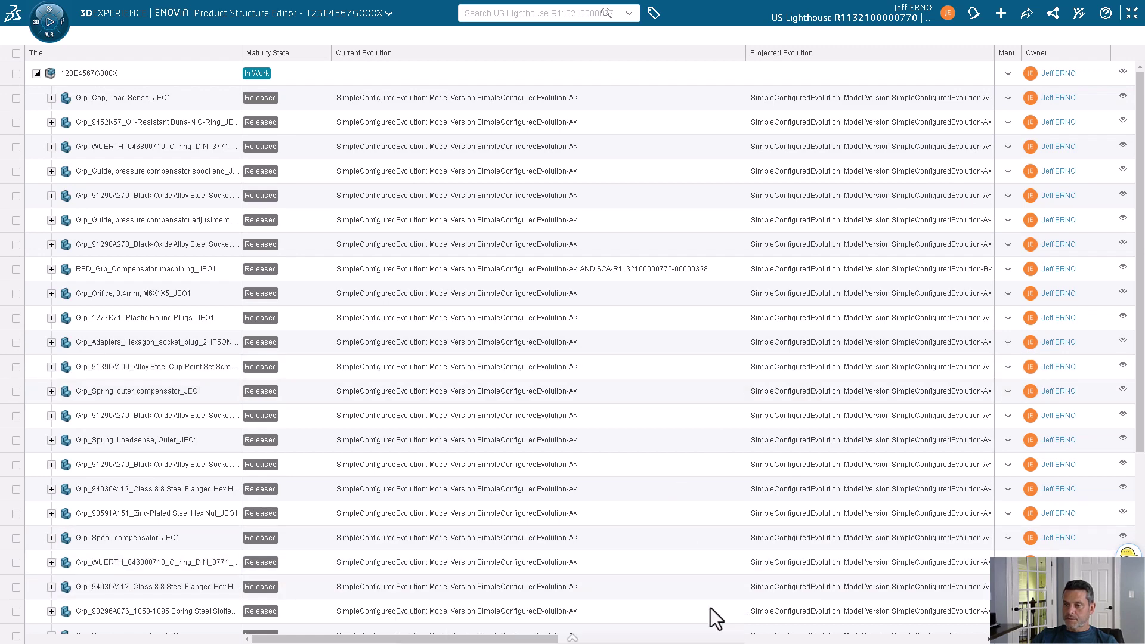
pyautogui.hscroll(5, 795, 98)
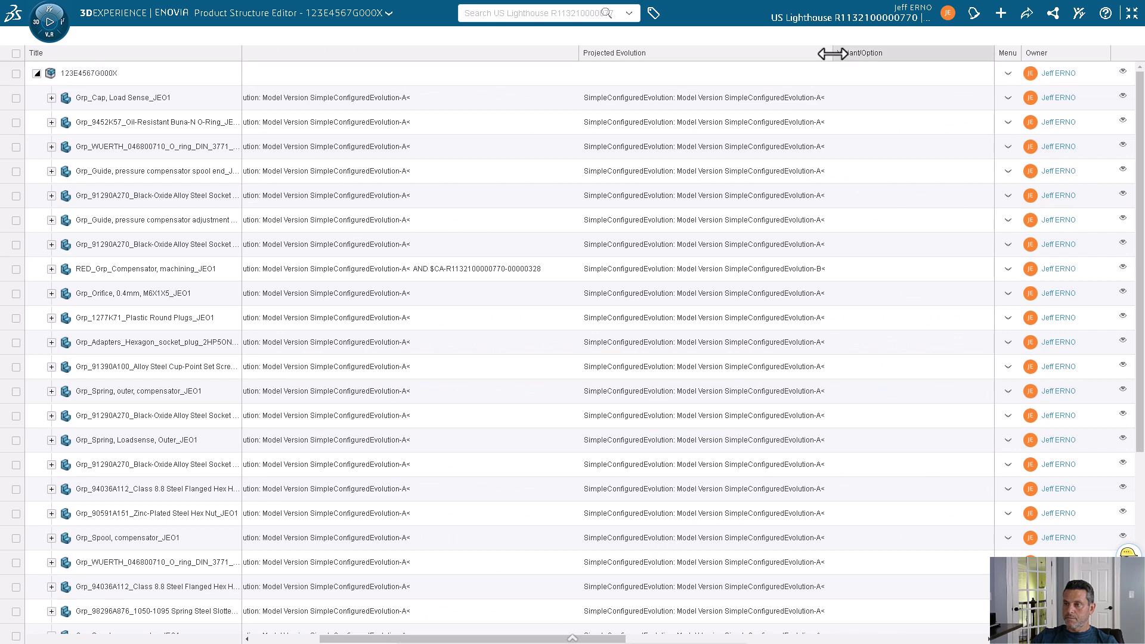
pyautogui.moveTo(832, 56); pyautogui.dragTo(869, 61)
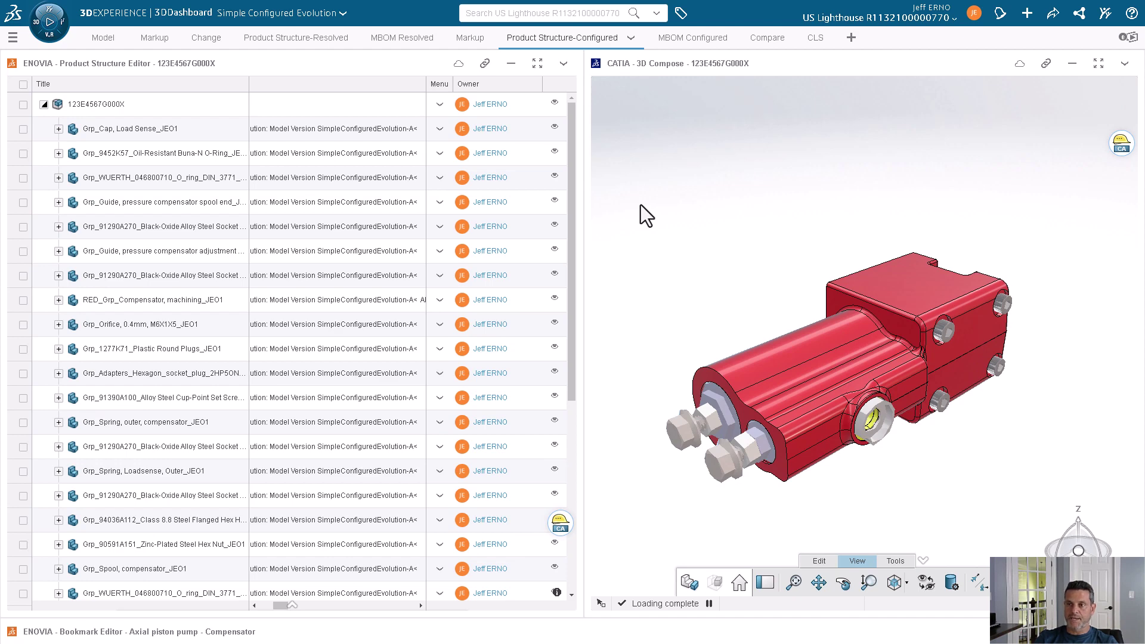
# Review the realized changes of the Configured Mod change action, expanding 123E4567G000X to examine its Configured Replace entry
pyautogui.click(206, 37)
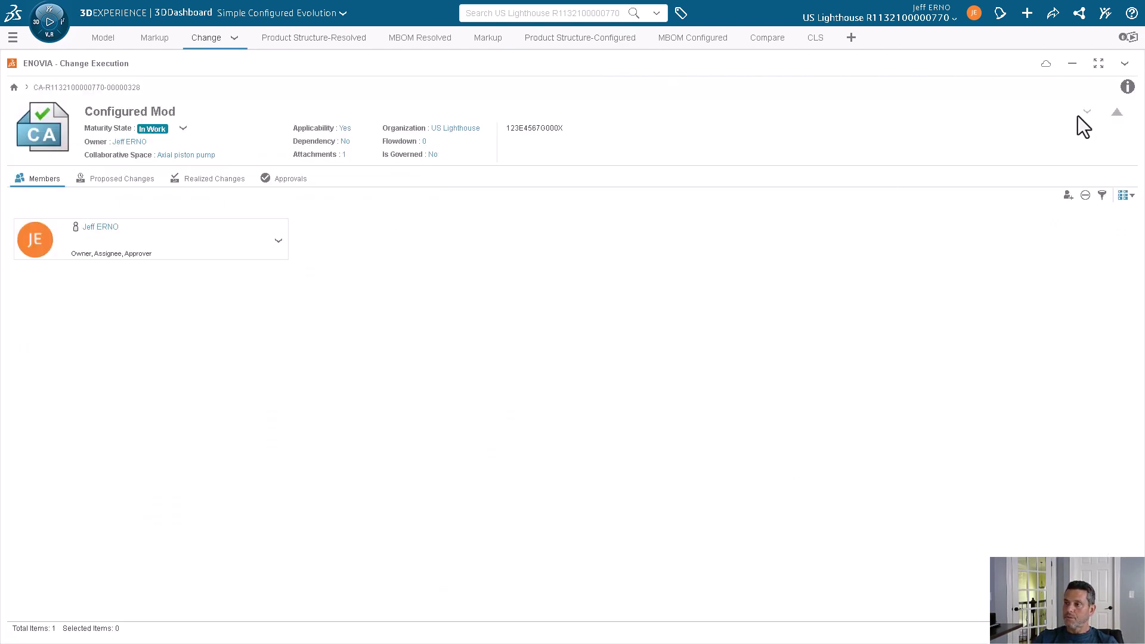
pyautogui.click(216, 184)
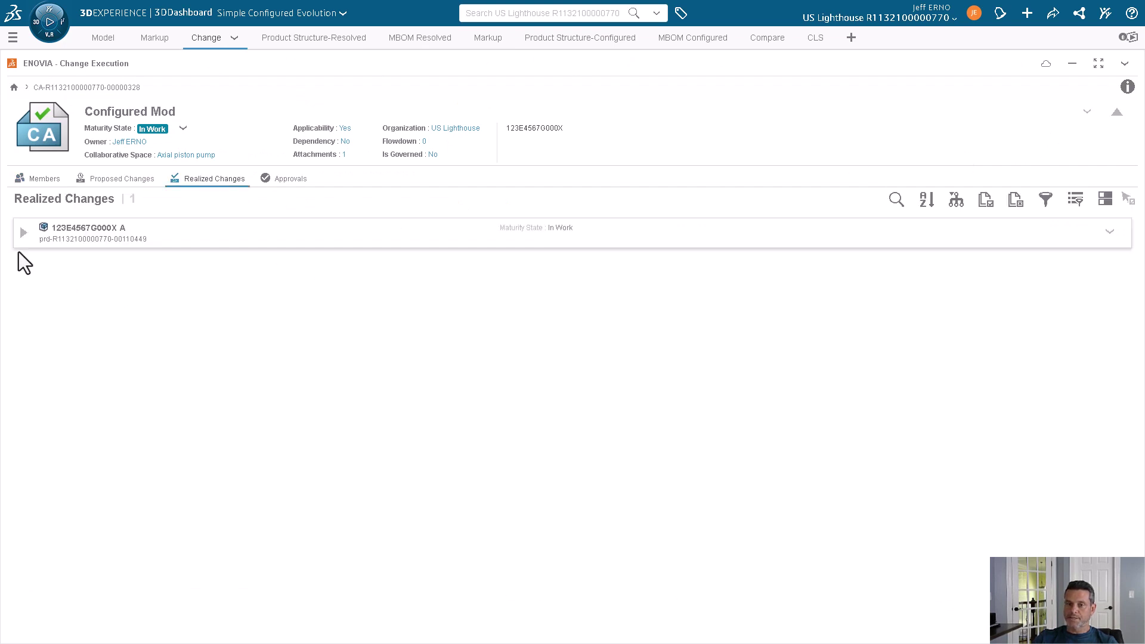
pyautogui.click(23, 232)
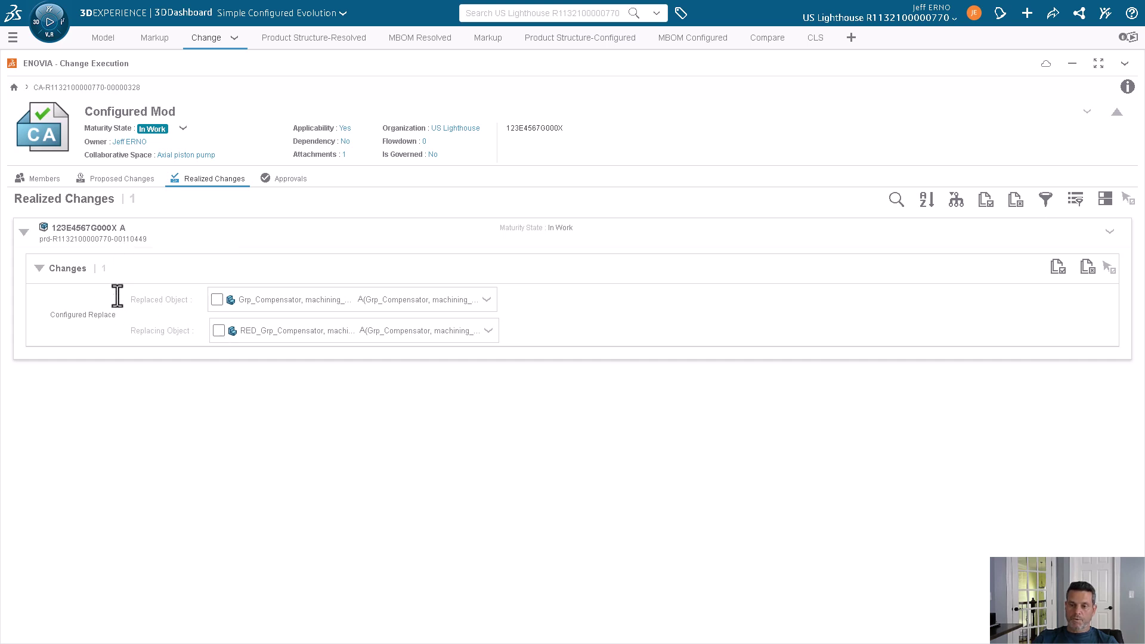
pyautogui.moveTo(50, 314); pyautogui.dragTo(115, 323)
pyautogui.click(162, 425)
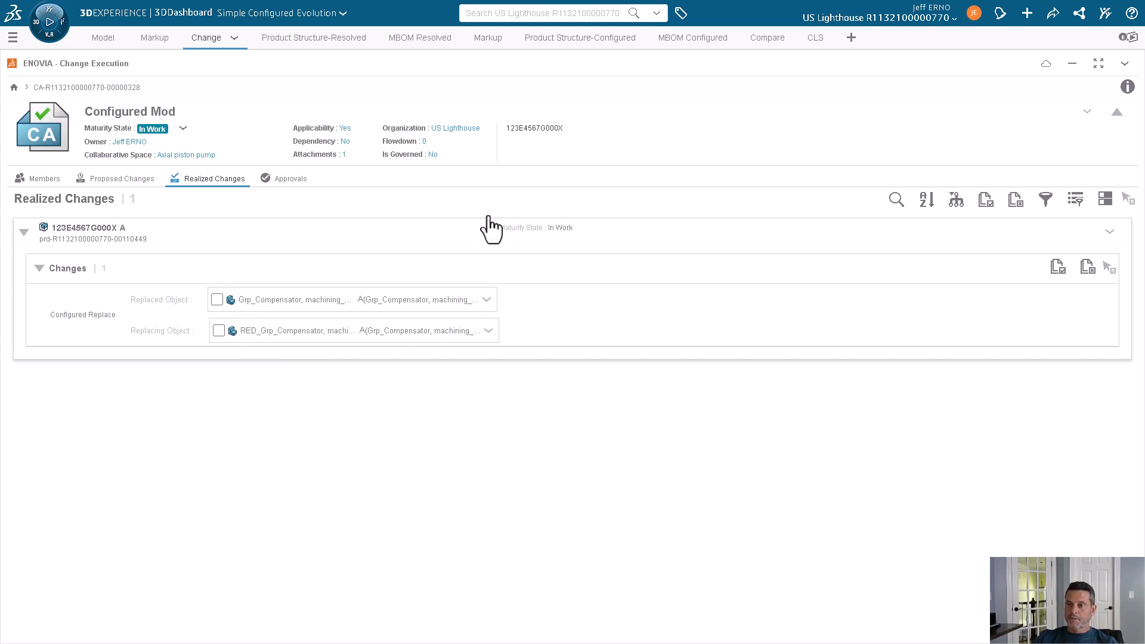
# Highlight RED_Grp_Compensator, machining_JEO1 in the configured product structure to inspect it in 3D, and clear the selection
pyautogui.click(557, 42)
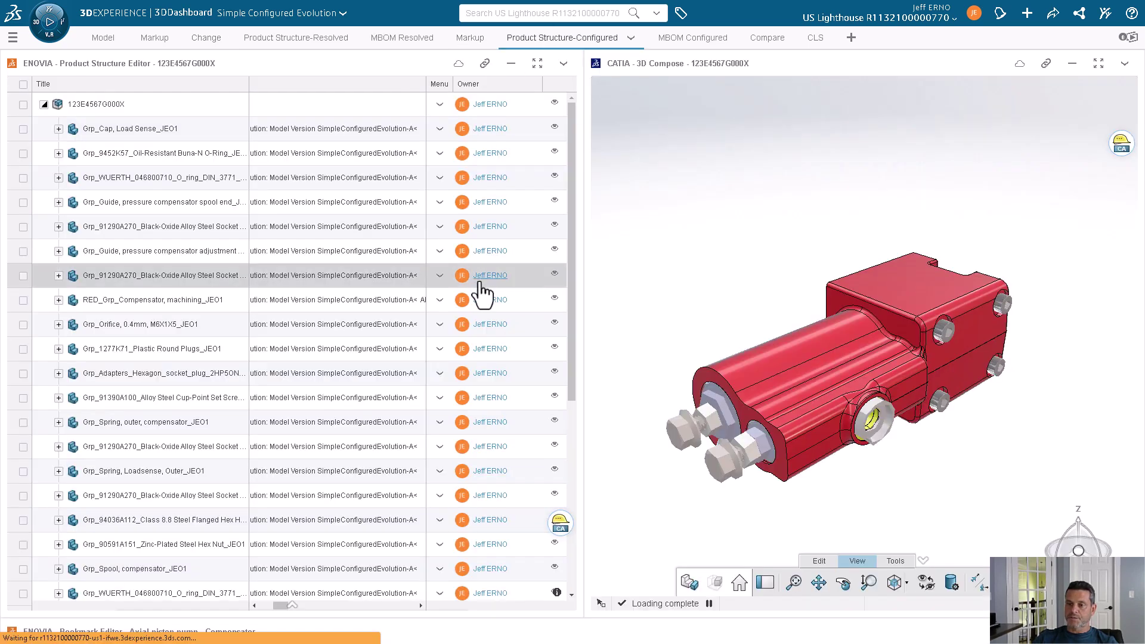
pyautogui.click(166, 301)
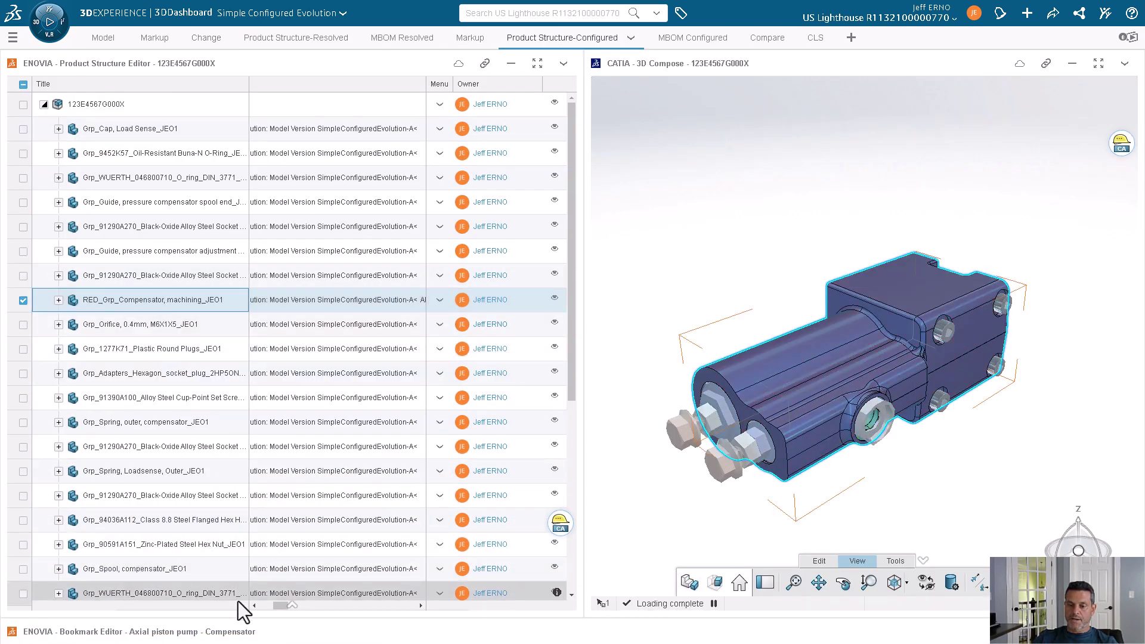
pyautogui.moveTo(342, 609); pyautogui.dragTo(244, 592)
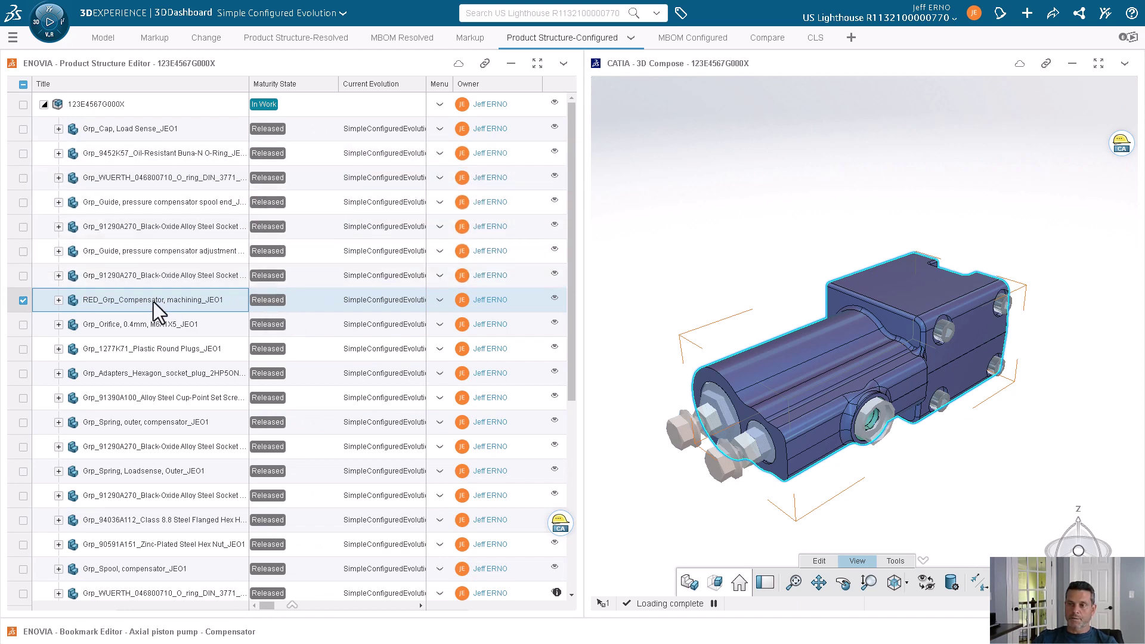
pyautogui.click(24, 300)
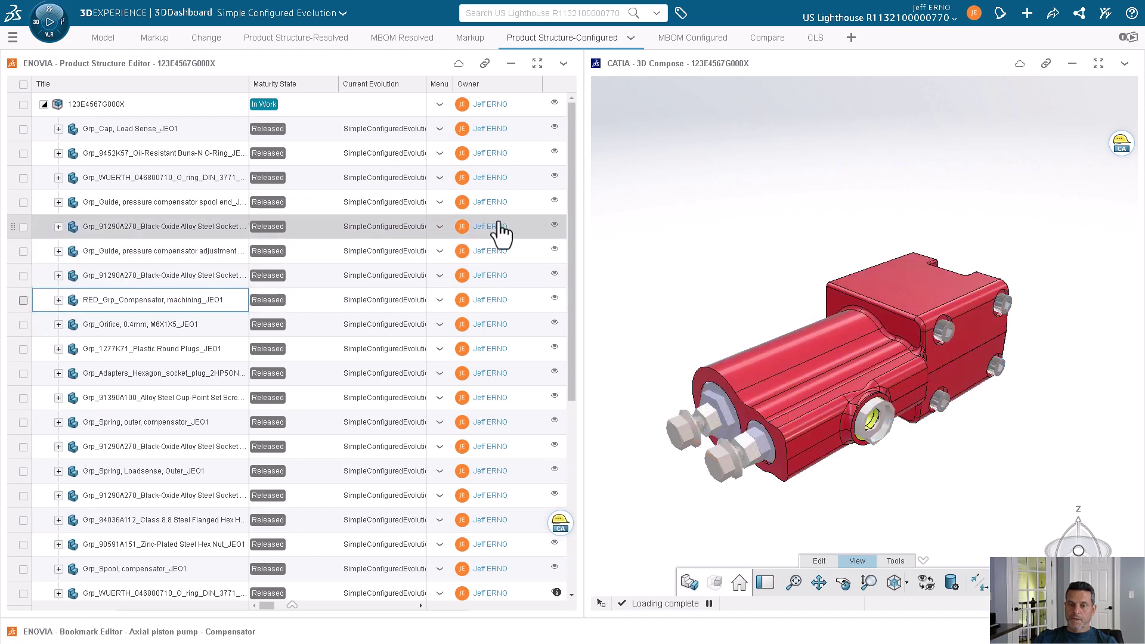
# Load 123E4567G000X from the configured product structure into Compare as the first content
pyautogui.click(767, 41)
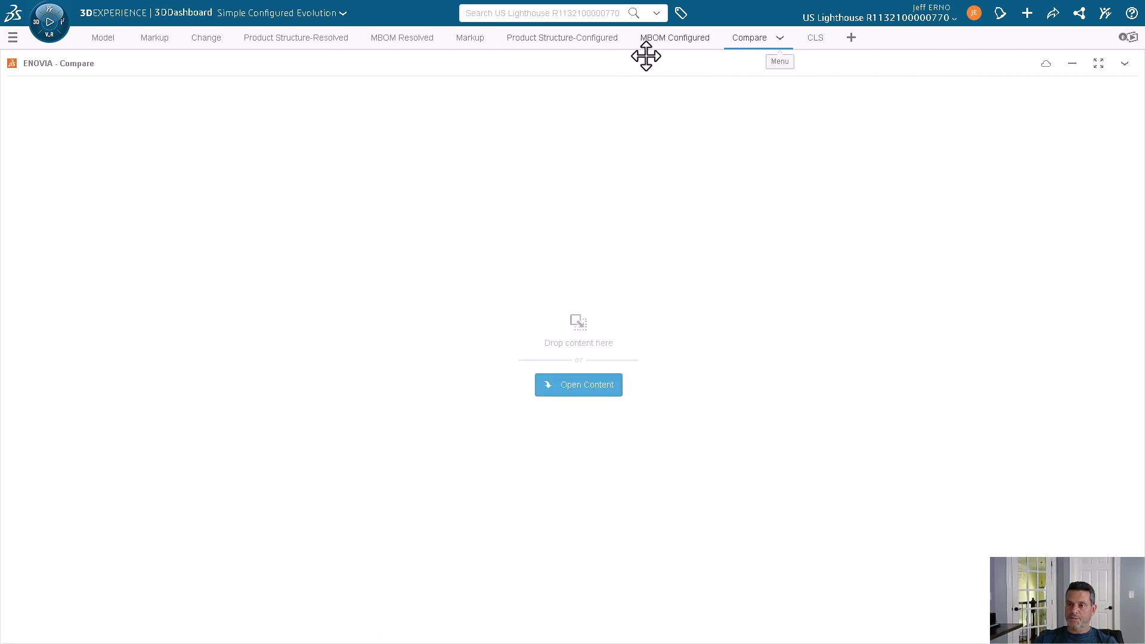
pyautogui.click(545, 45)
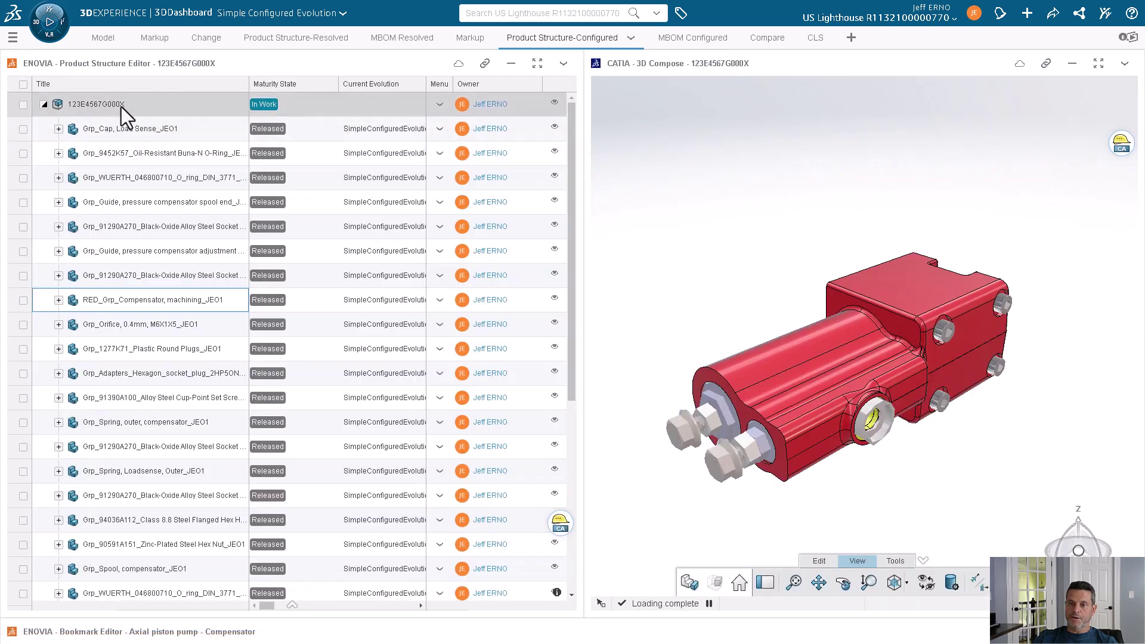
pyautogui.moveTo(97, 105); pyautogui.dragTo(912, 355)
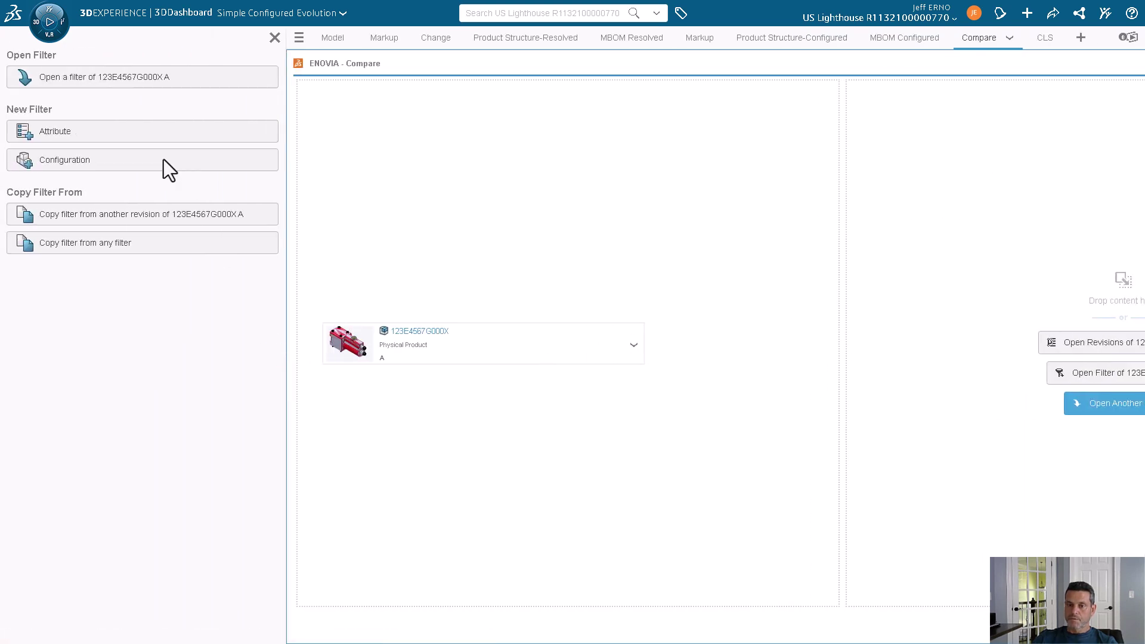
# Create and apply a configuration filter on the first Compare content with model version SimpleConfiguredEvolution-A
pyautogui.click(89, 162)
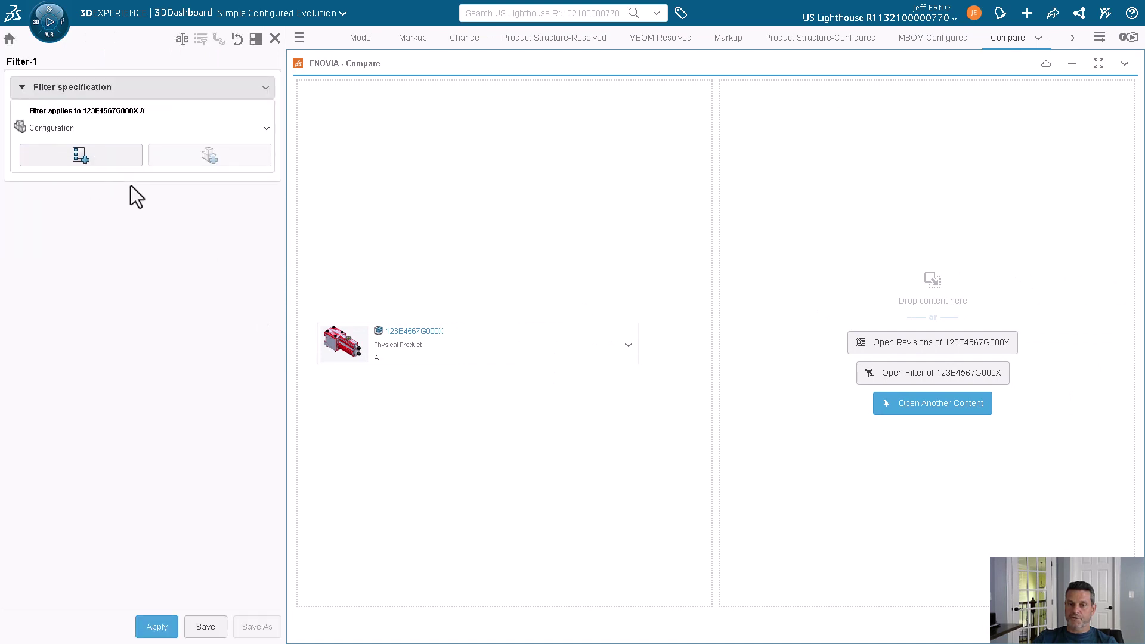
pyautogui.click(156, 220)
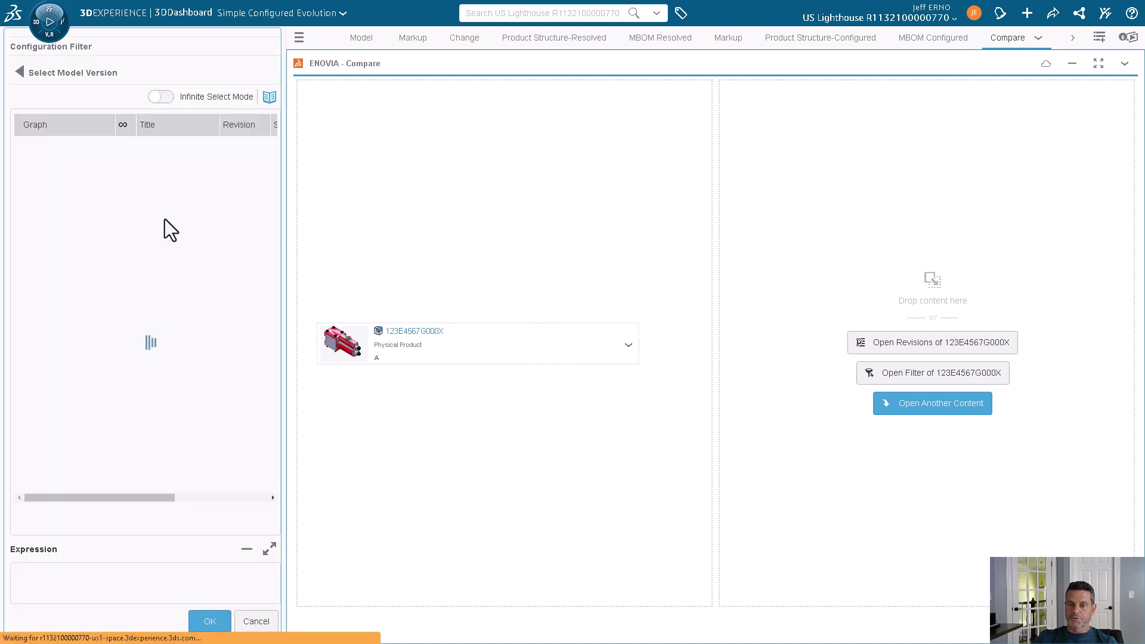
pyautogui.click(129, 170)
pyautogui.click(153, 171)
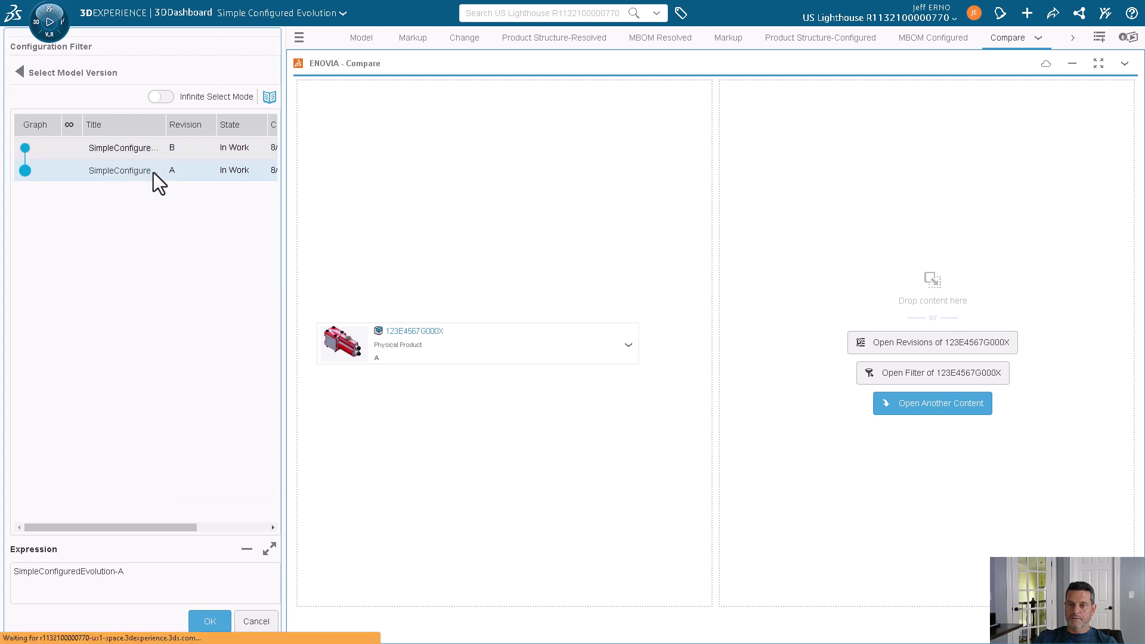
pyautogui.click(225, 617)
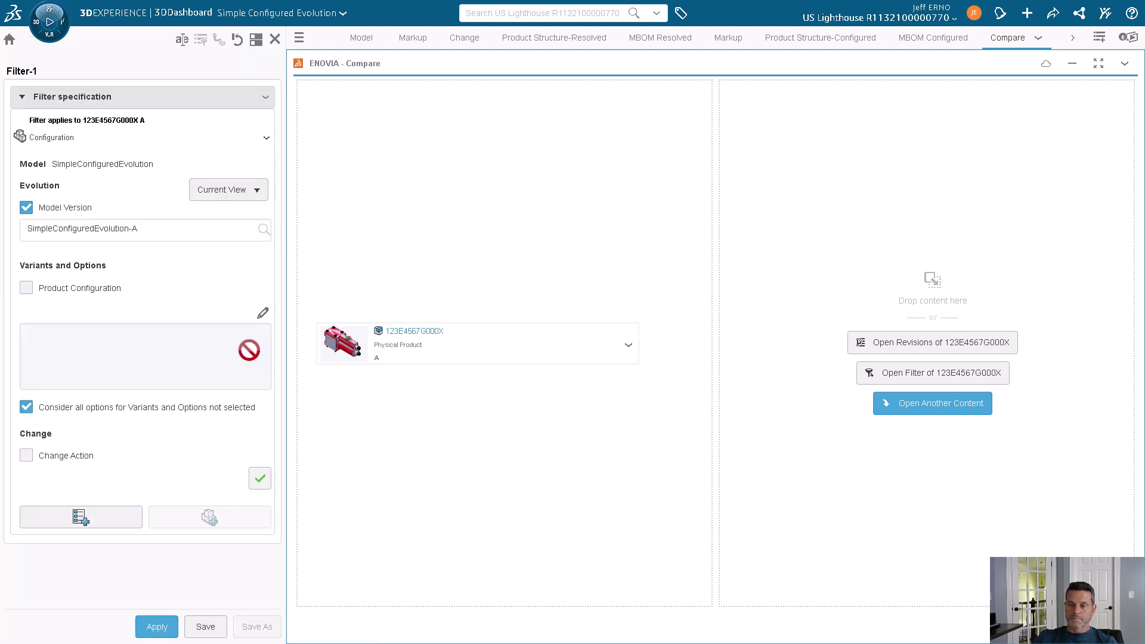
pyautogui.click(156, 626)
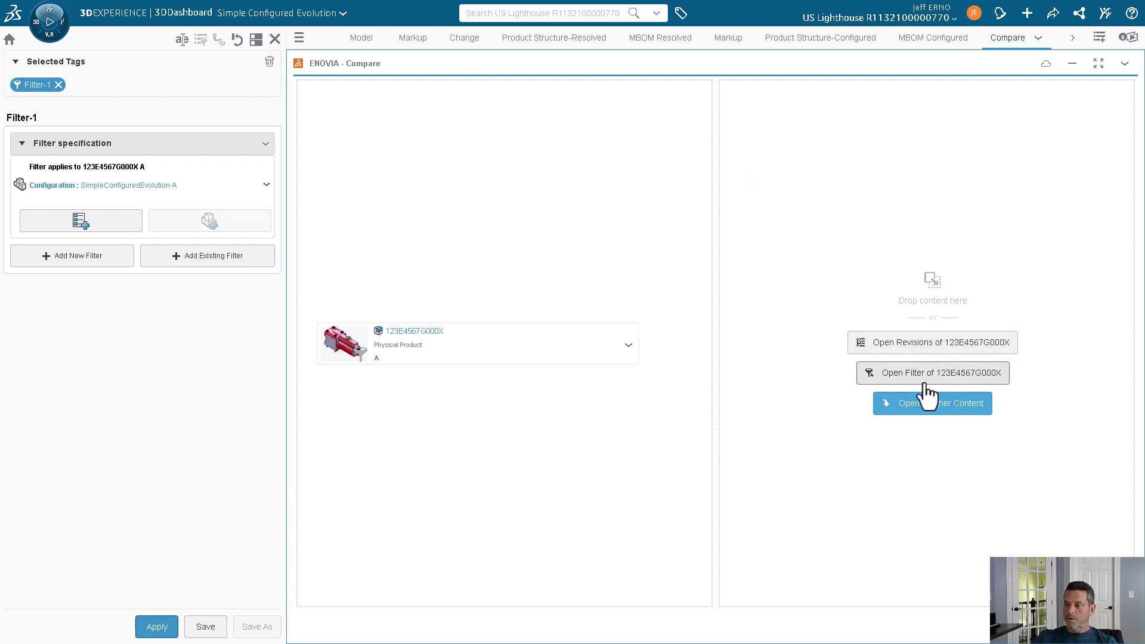
# Create and apply a second configuration filter of 123E4567G000X with Projected View and model version SimpleConfiguredEvolution-B as the other Compare content
pyautogui.click(906, 375)
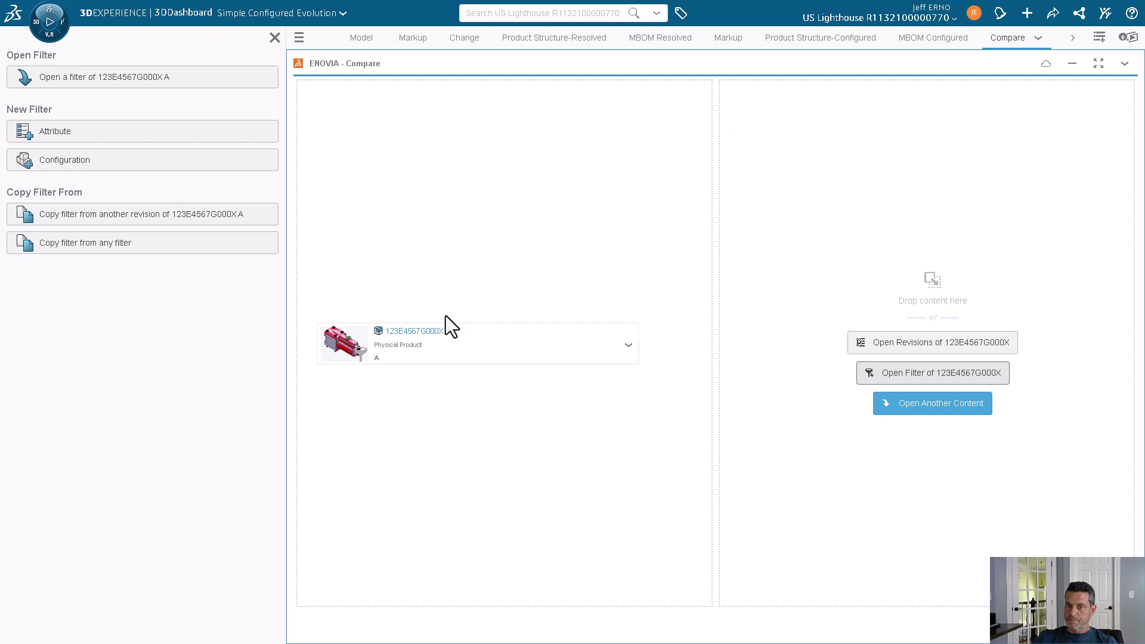
pyautogui.click(136, 161)
pyautogui.click(129, 171)
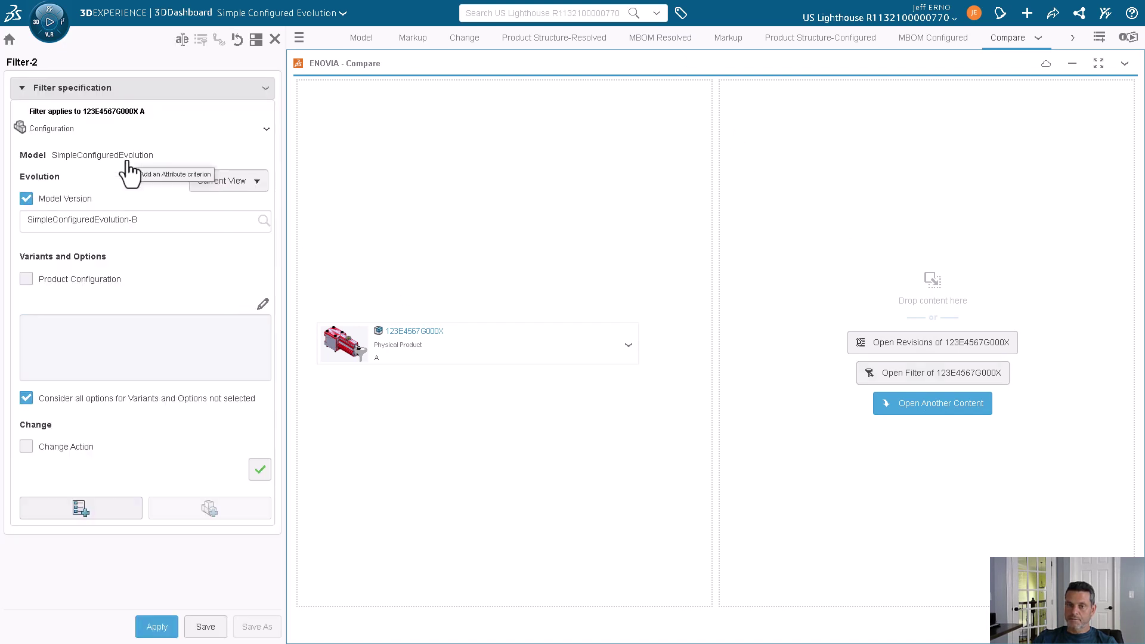
pyautogui.click(239, 192)
pyautogui.click(234, 227)
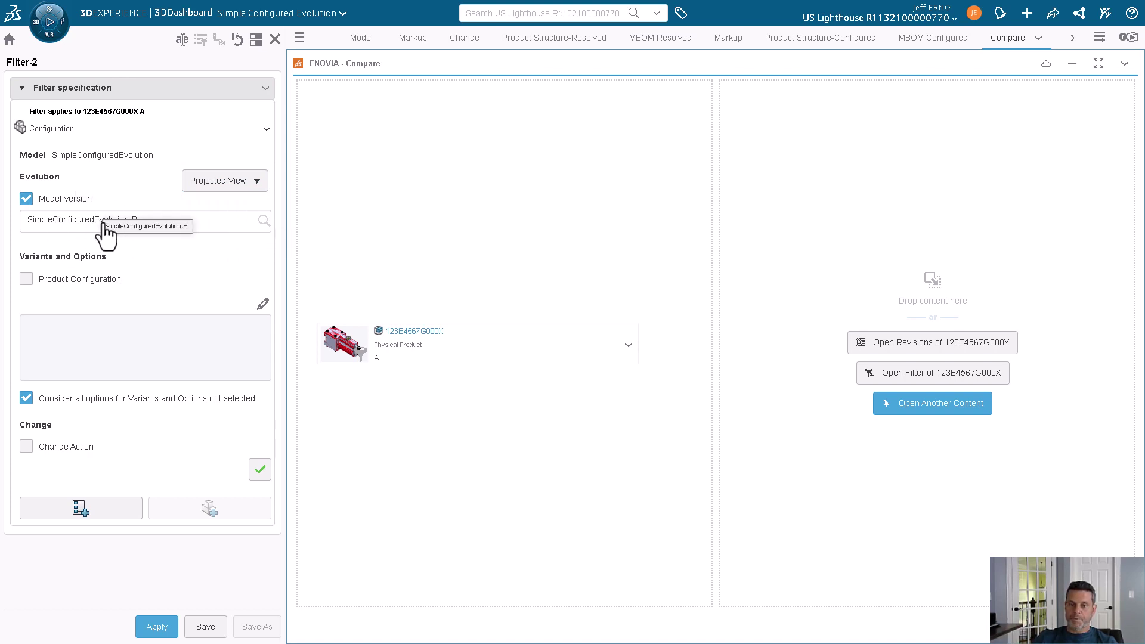
pyautogui.click(260, 470)
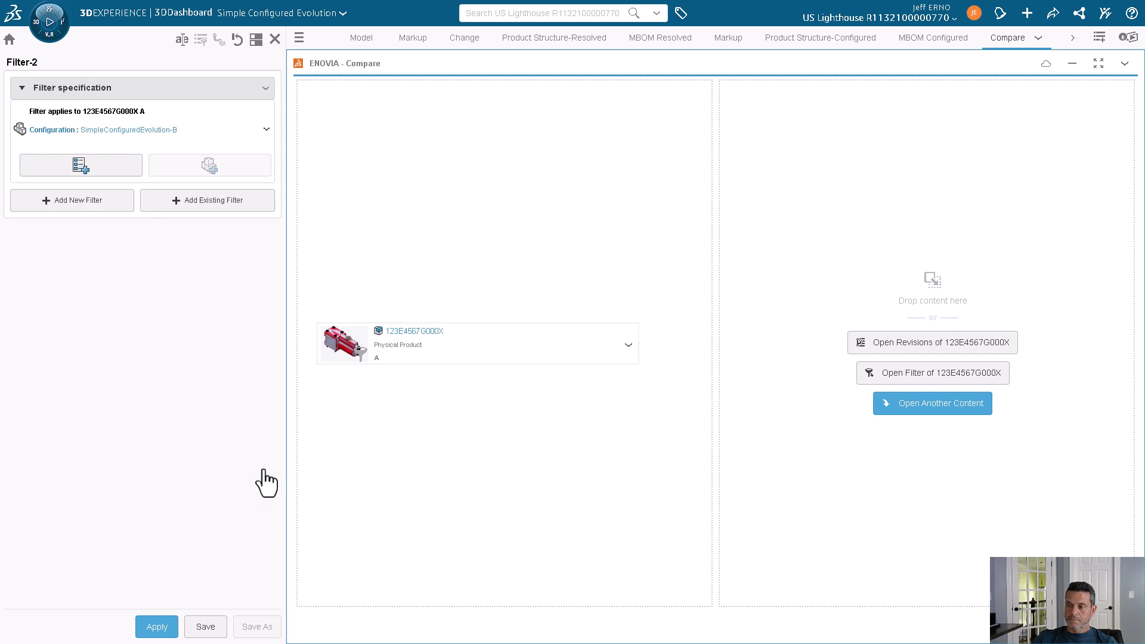
pyautogui.click(156, 627)
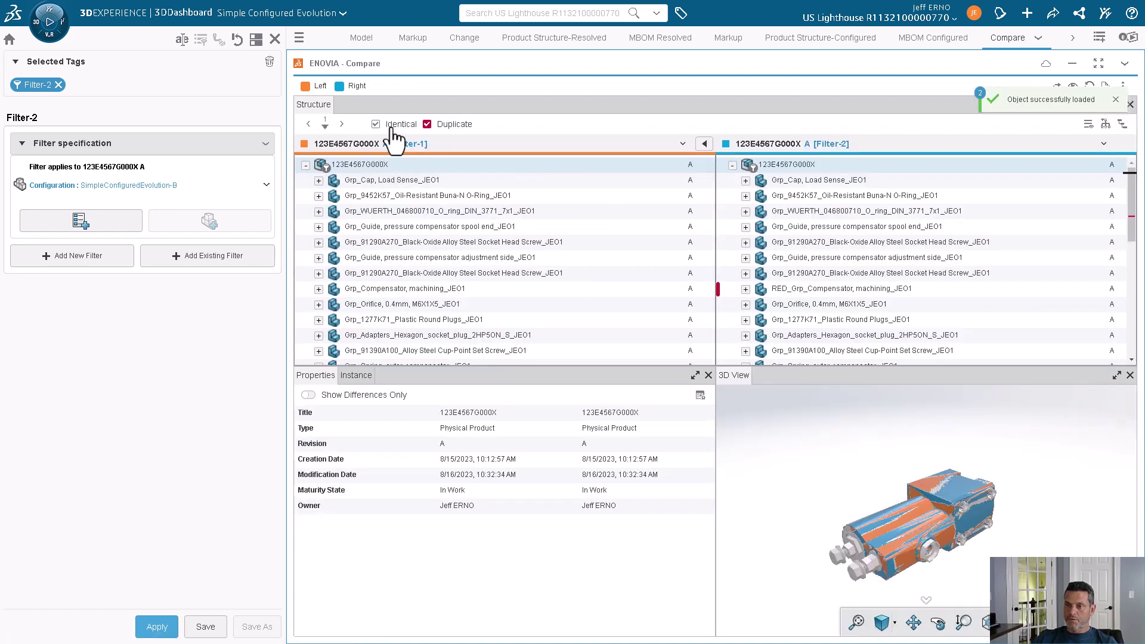
# Hide identical items in the structure comparison to examine the compensator difference between both filters, and close all compared objects
pyautogui.click(427, 124)
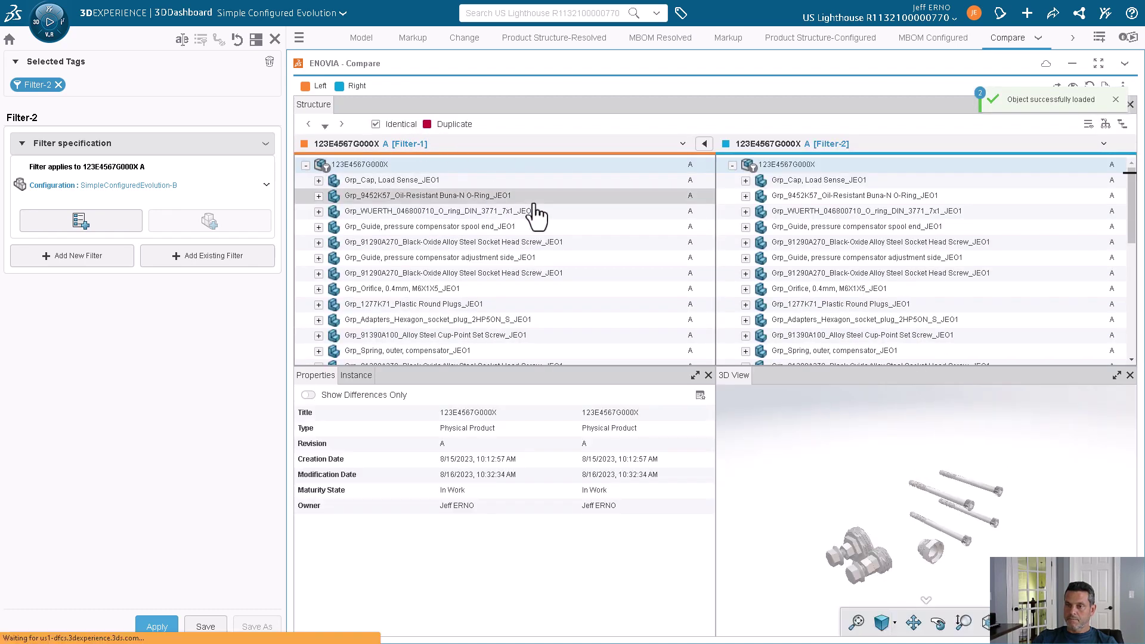
pyautogui.click(427, 124)
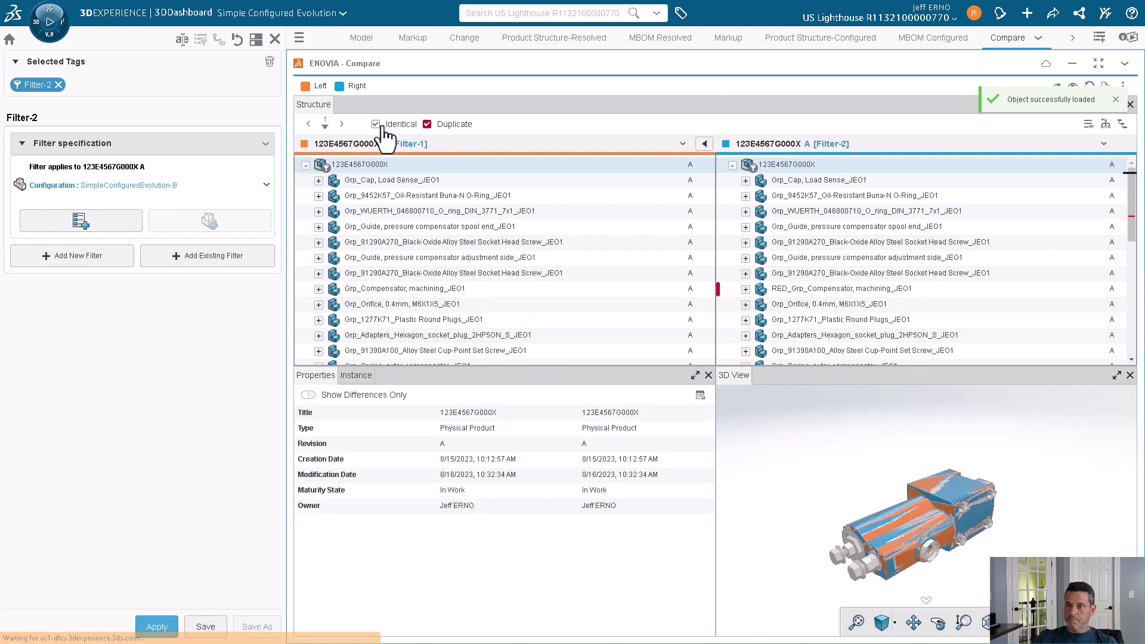
pyautogui.click(376, 124)
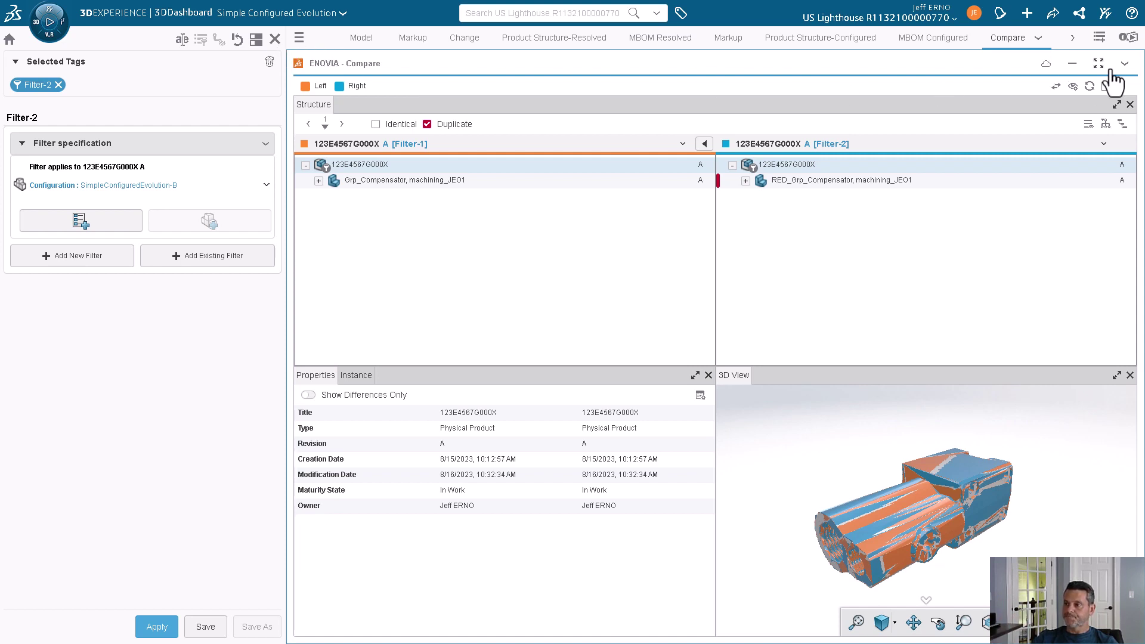
pyautogui.click(1122, 86)
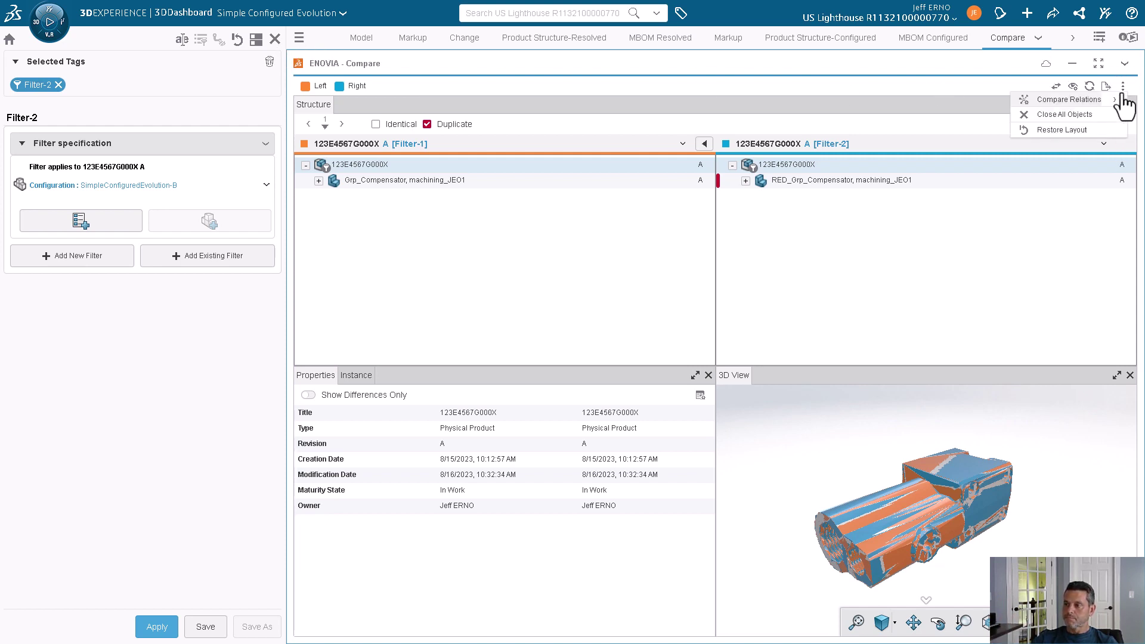
pyautogui.click(1089, 116)
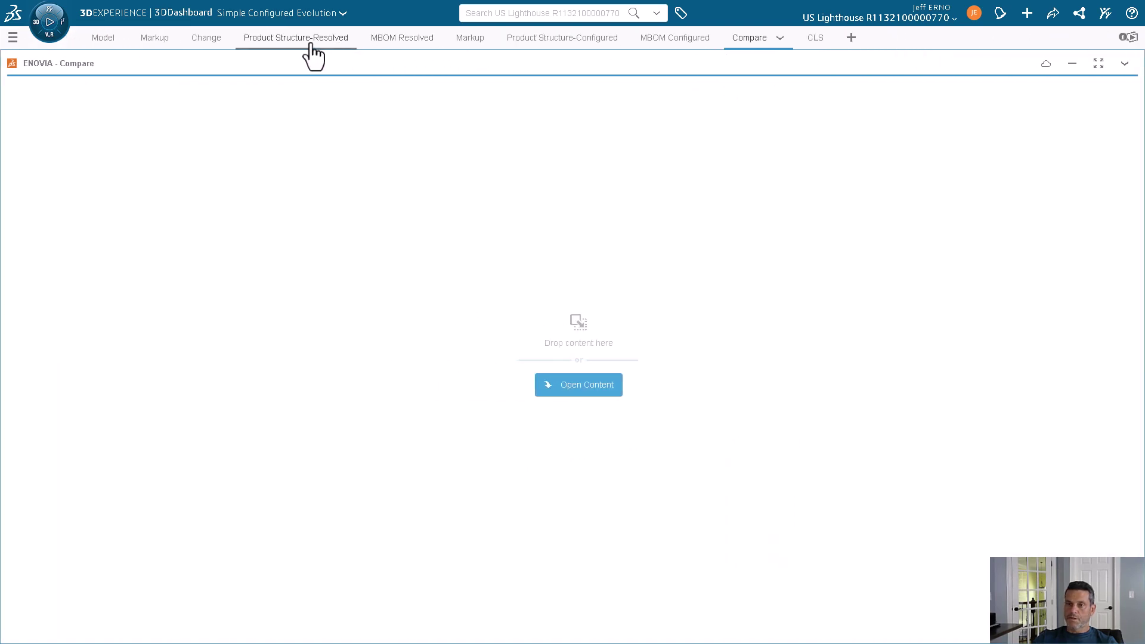
# Inspect 123E4567G000X from the configured product structure in an exploded 3D view, and restore the assembled view
pyautogui.click(283, 40)
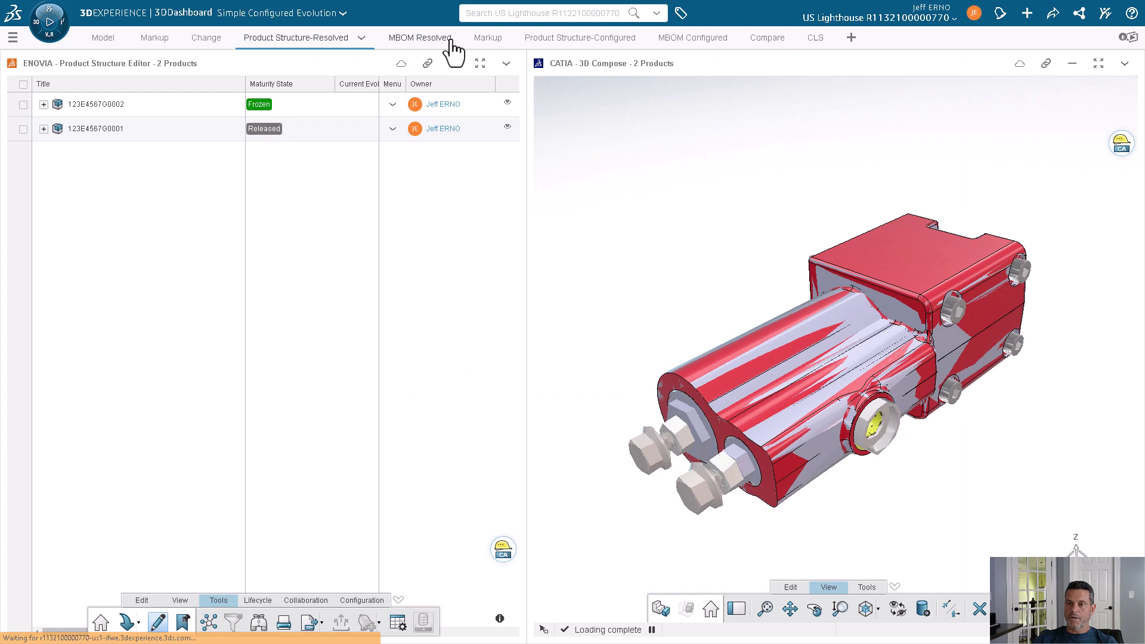
pyautogui.click(556, 40)
pyautogui.click(706, 208)
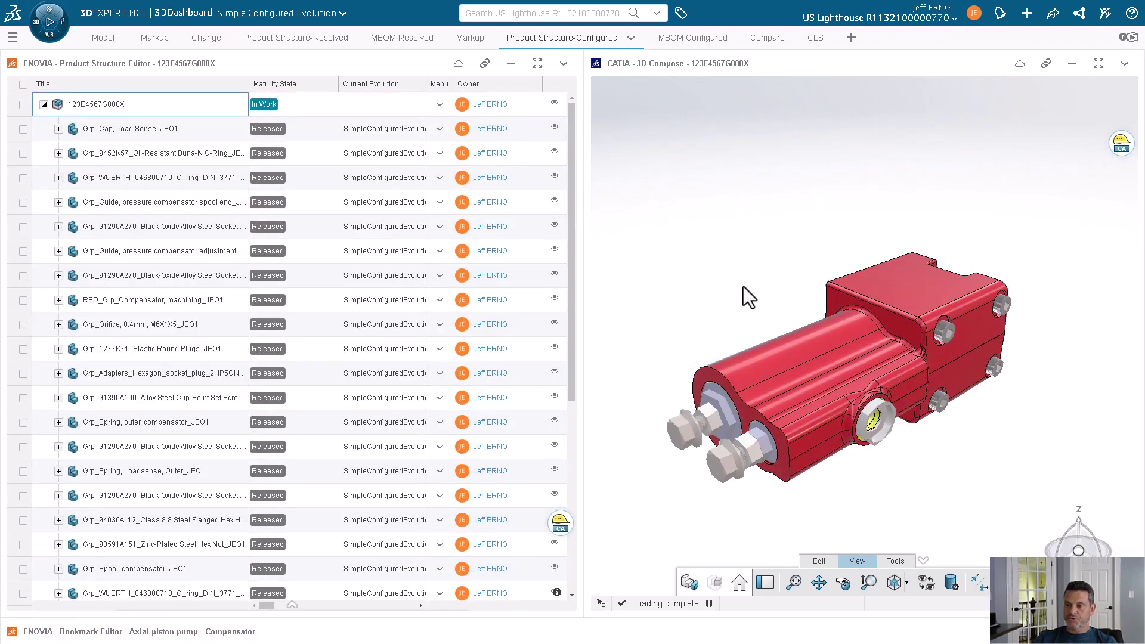
pyautogui.scroll(-3, 853, 325)
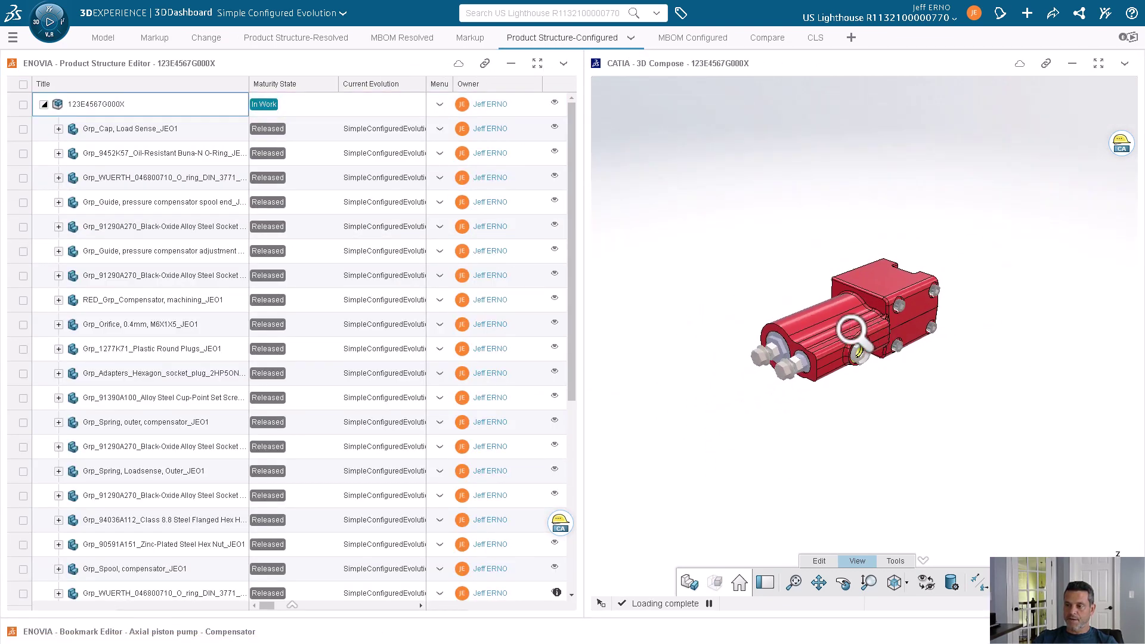
pyautogui.click(690, 583)
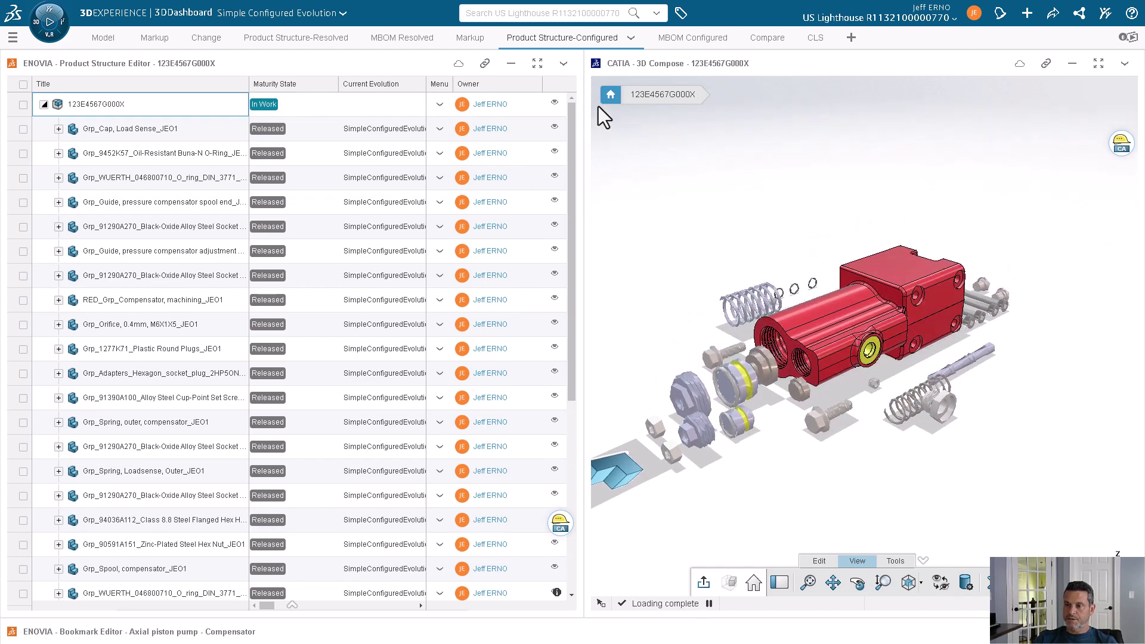
pyautogui.click(610, 95)
pyautogui.click(702, 583)
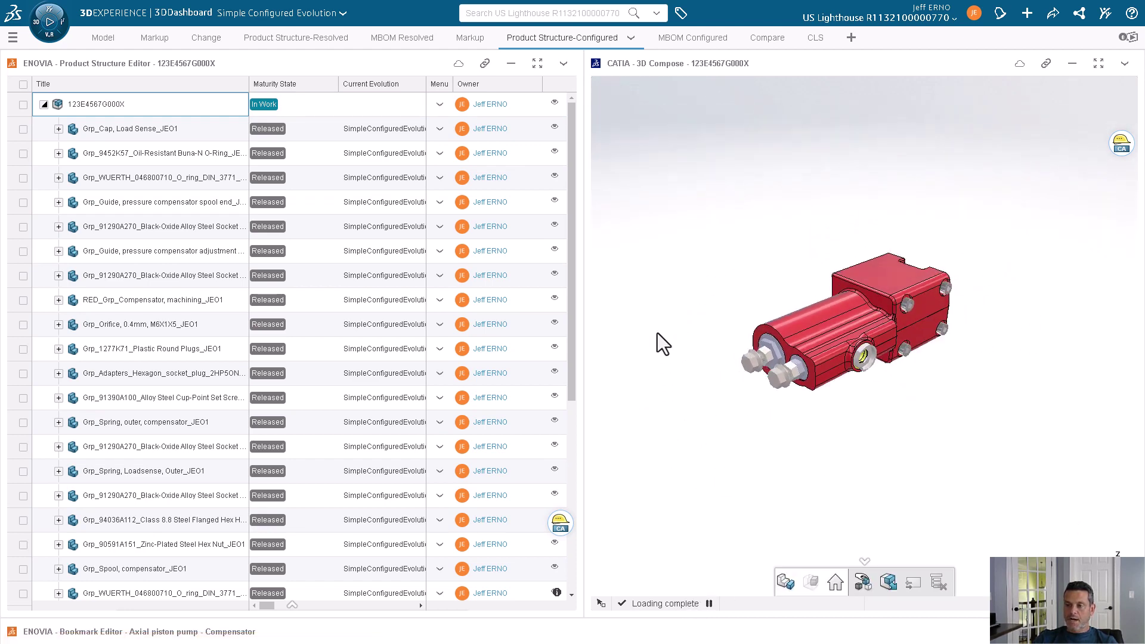
# Clear the Work Under change action in the configured product structure, and set the Configured Mod change action to In Approval
pyautogui.click(560, 522)
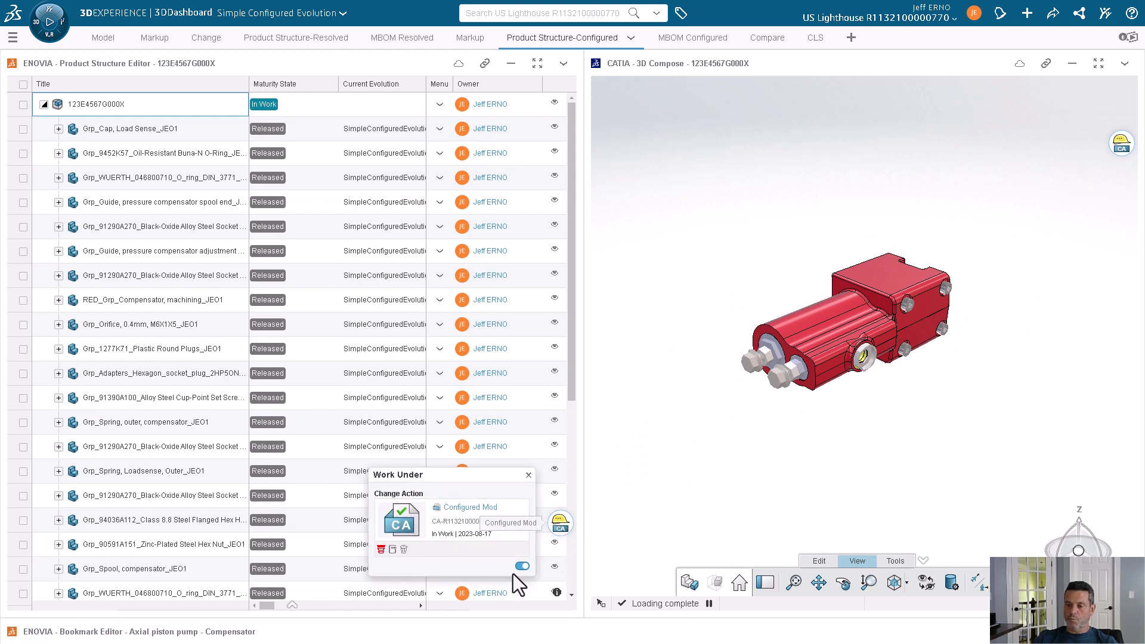
pyautogui.click(404, 548)
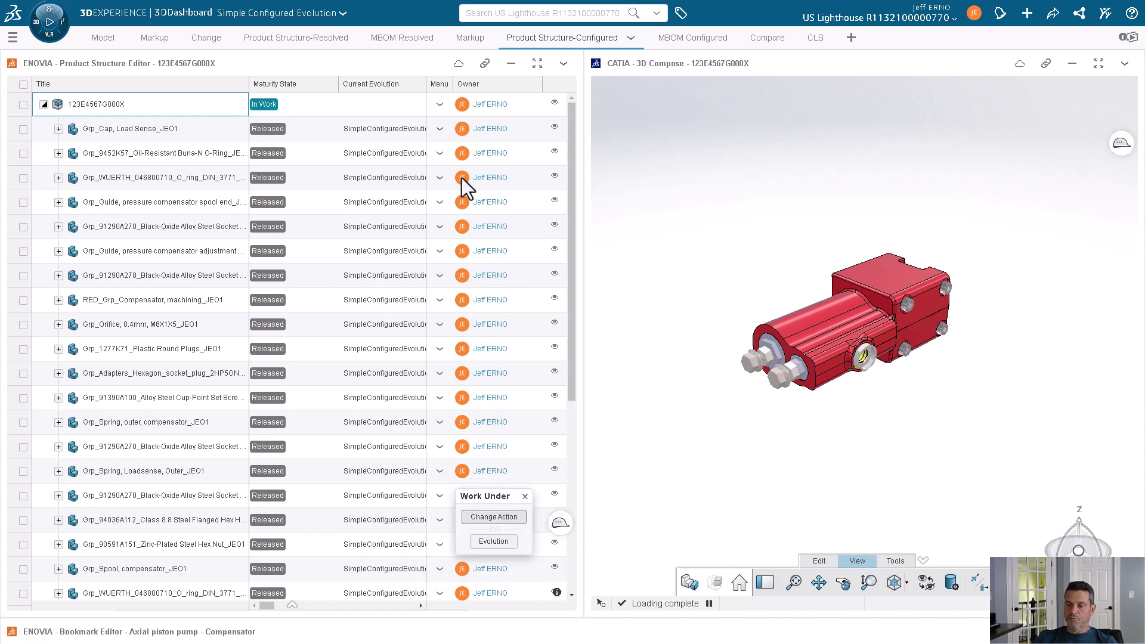
pyautogui.click(210, 38)
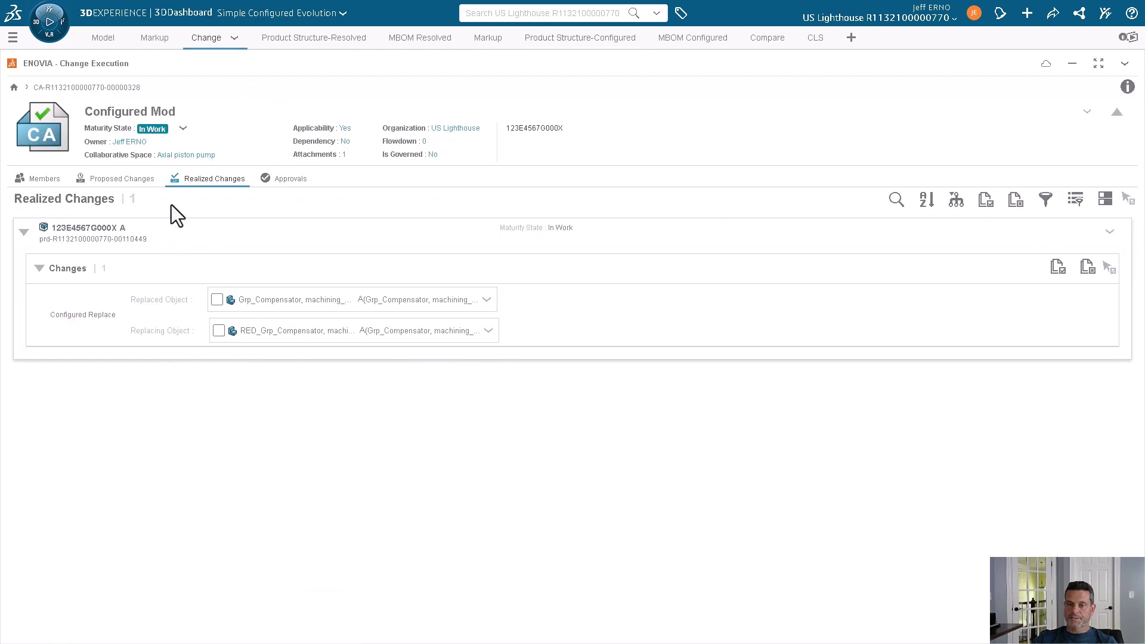
pyautogui.click(183, 129)
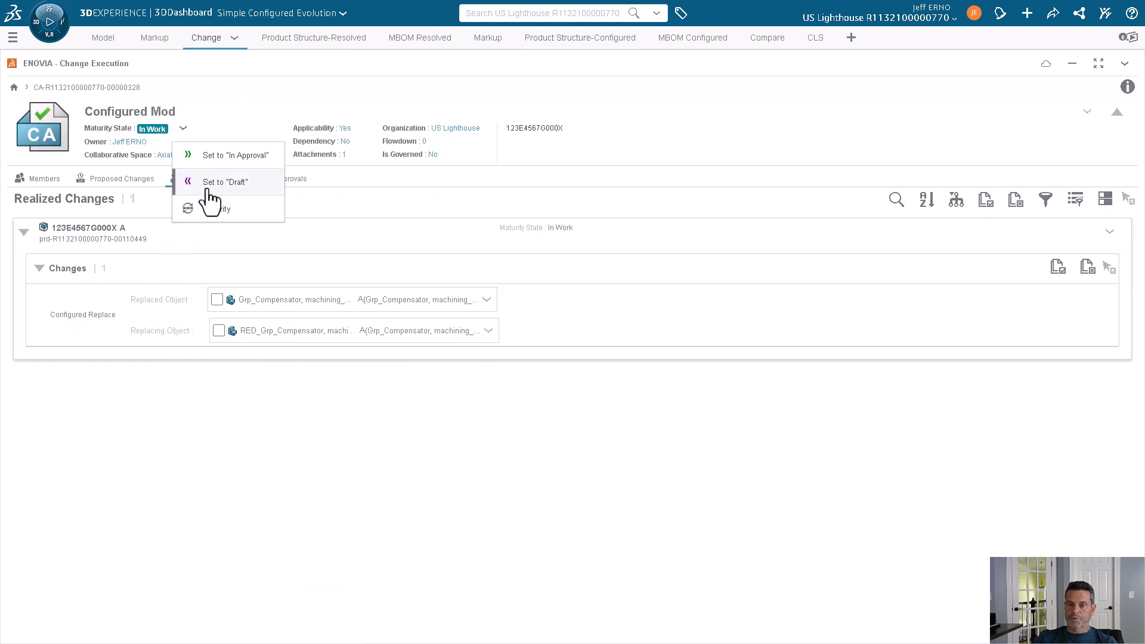
pyautogui.click(227, 157)
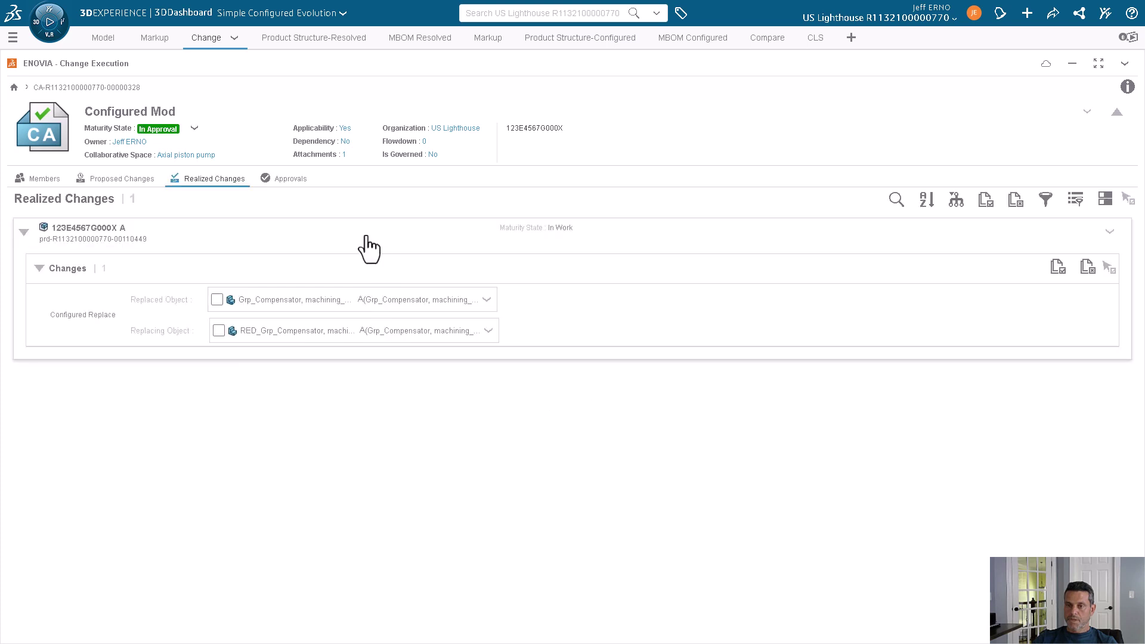
# Approve the review task of the Configured Mod change action with the comment "looks good"
pyautogui.click(290, 181)
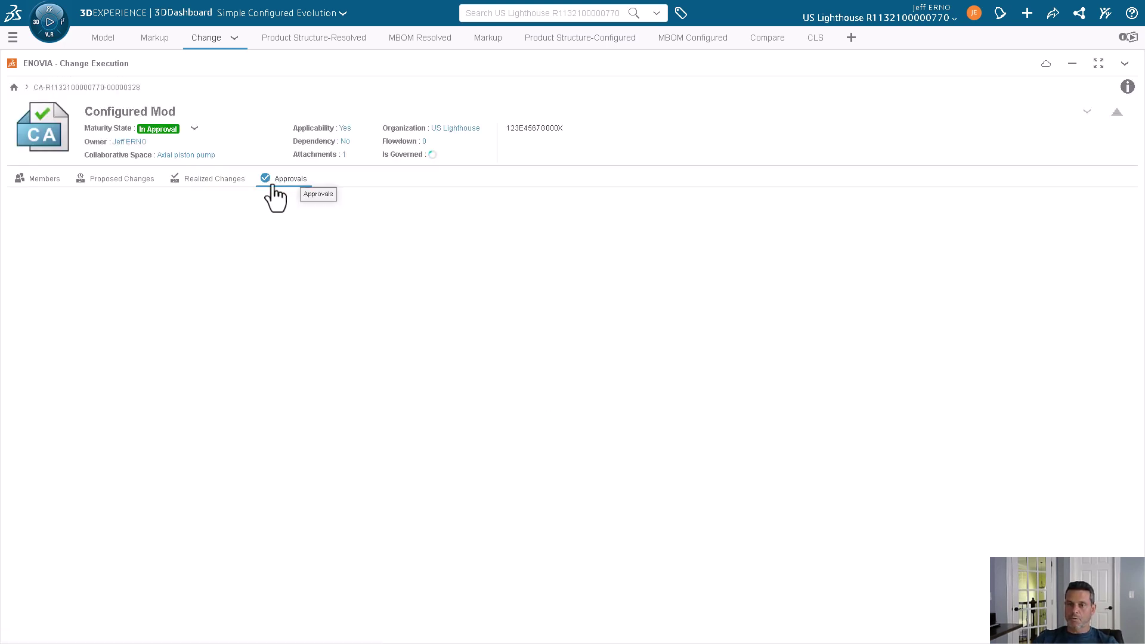
pyautogui.click(223, 407)
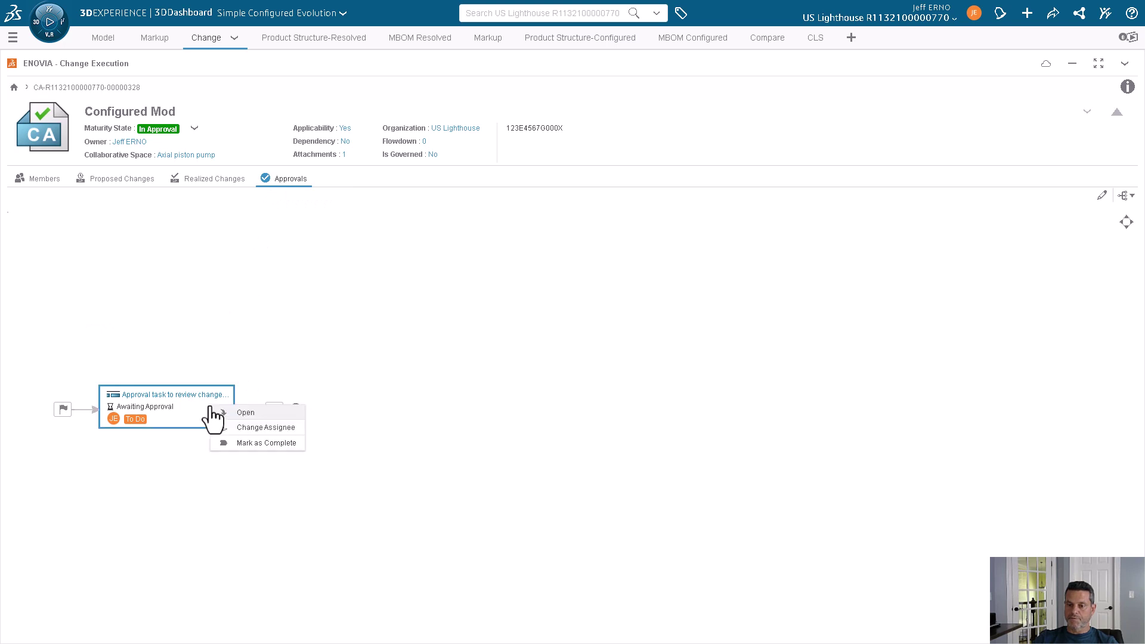
pyautogui.click(245, 409)
pyautogui.click(995, 449)
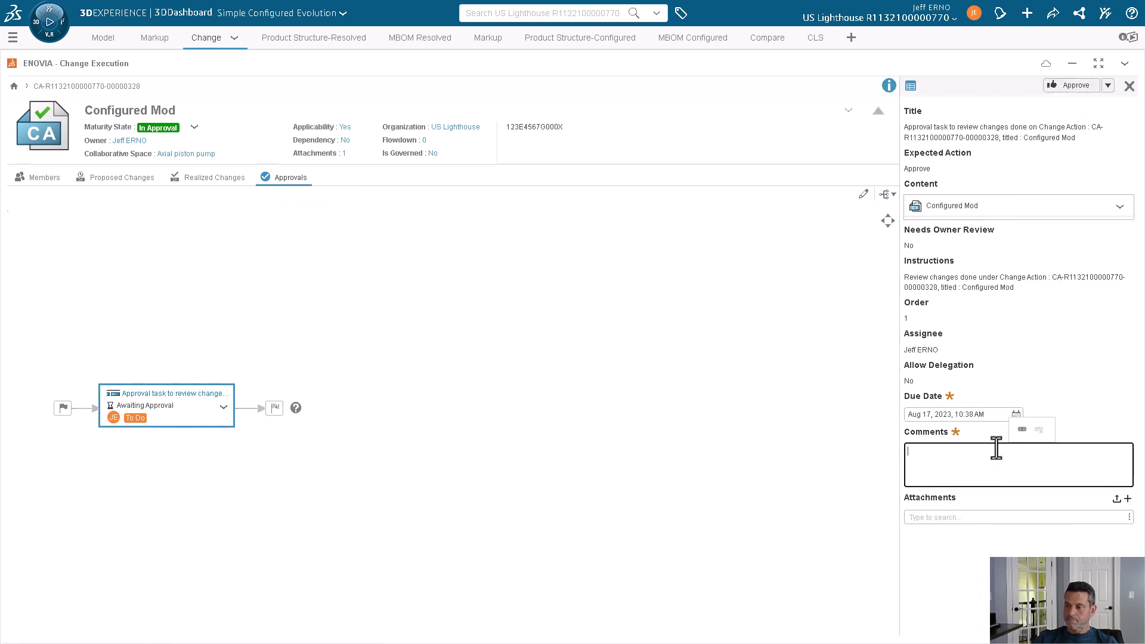
pyautogui.write('looks good')
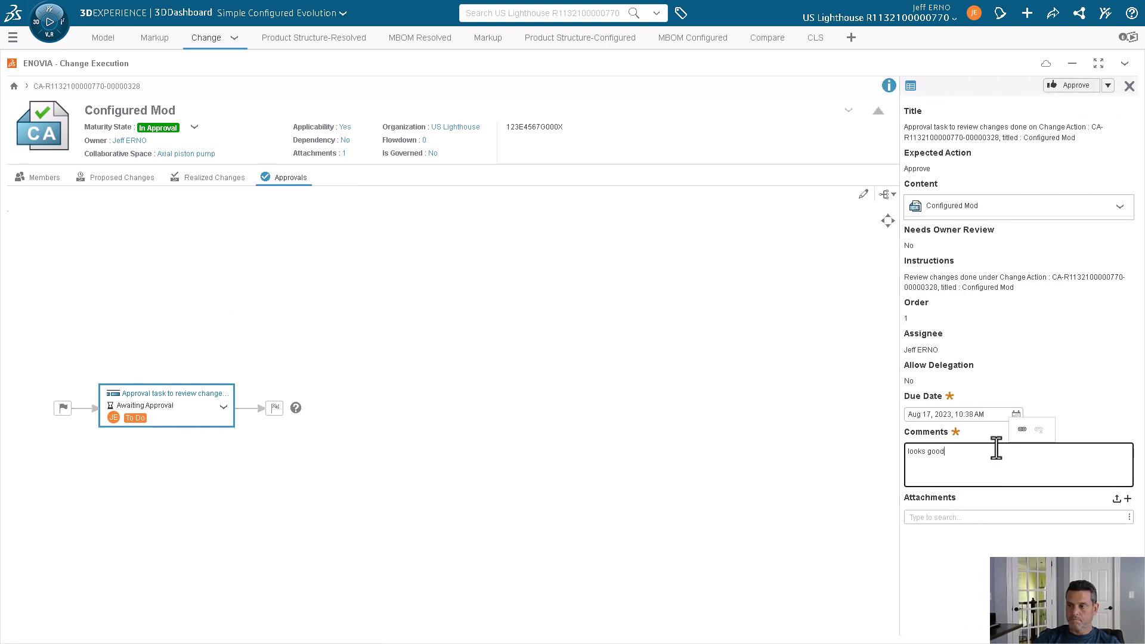
pyautogui.click(1070, 85)
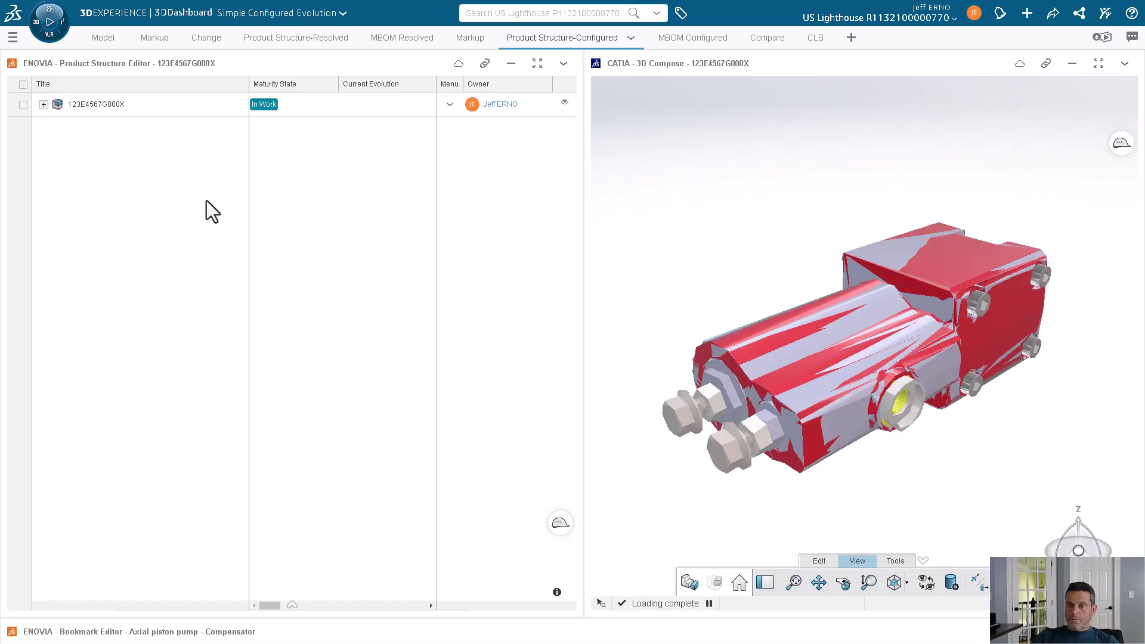
# Expand 123E4567G000X in the configured product structure and highlight RED_Grp_Compensator and Grp_Compensator, machining_JEO1 alternately to compare them in 3D
pyautogui.click(43, 104)
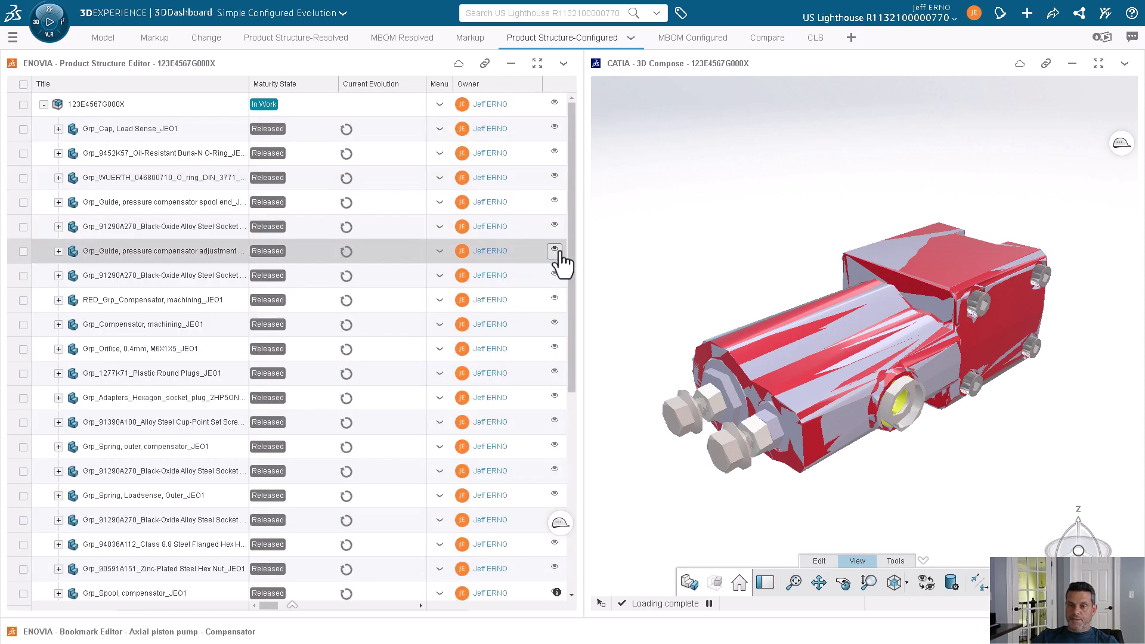
pyautogui.click(186, 323)
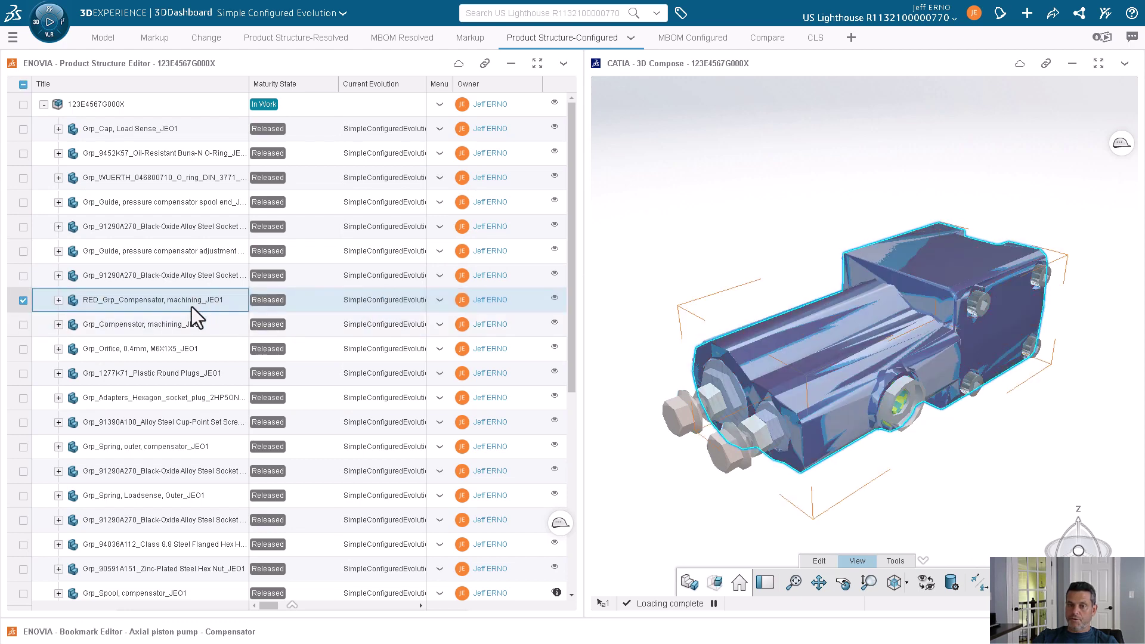
pyautogui.click(188, 298)
pyautogui.click(184, 322)
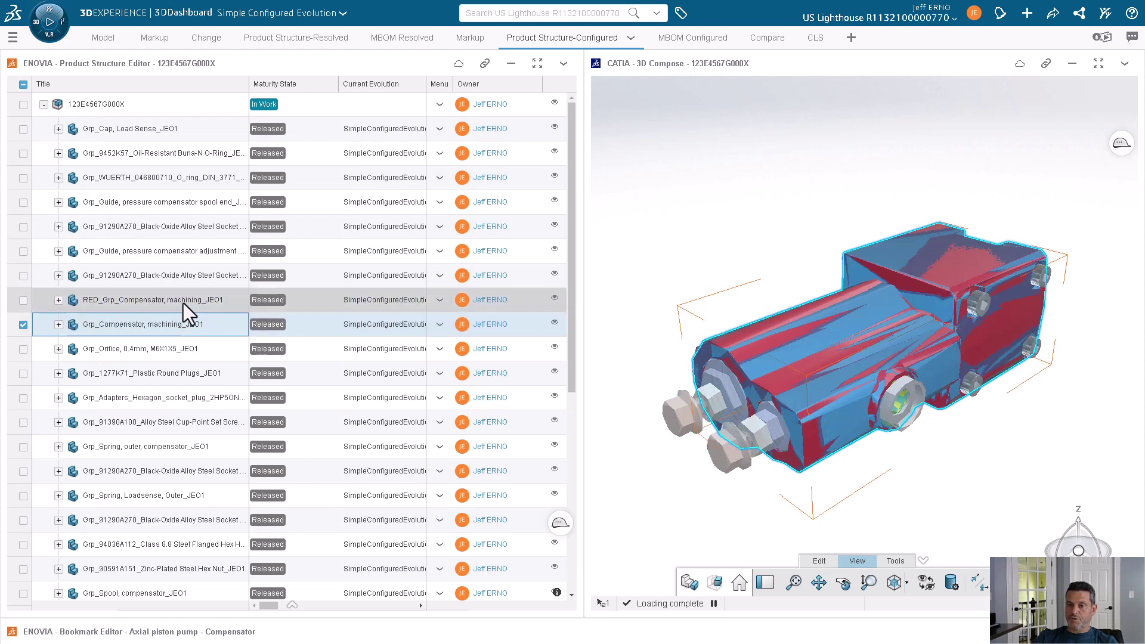
pyautogui.click(184, 303)
pyautogui.click(184, 328)
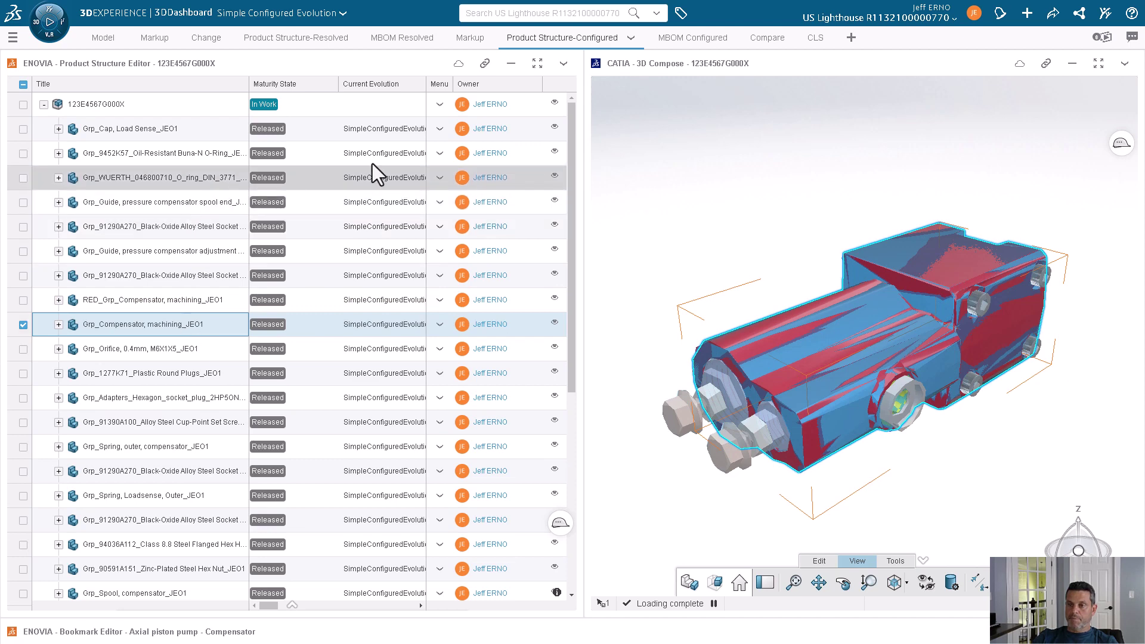
# Examine the full Current Evolution values in a widened column of the maximized product structure, restore the layout, and clear the selection
pyautogui.click(537, 64)
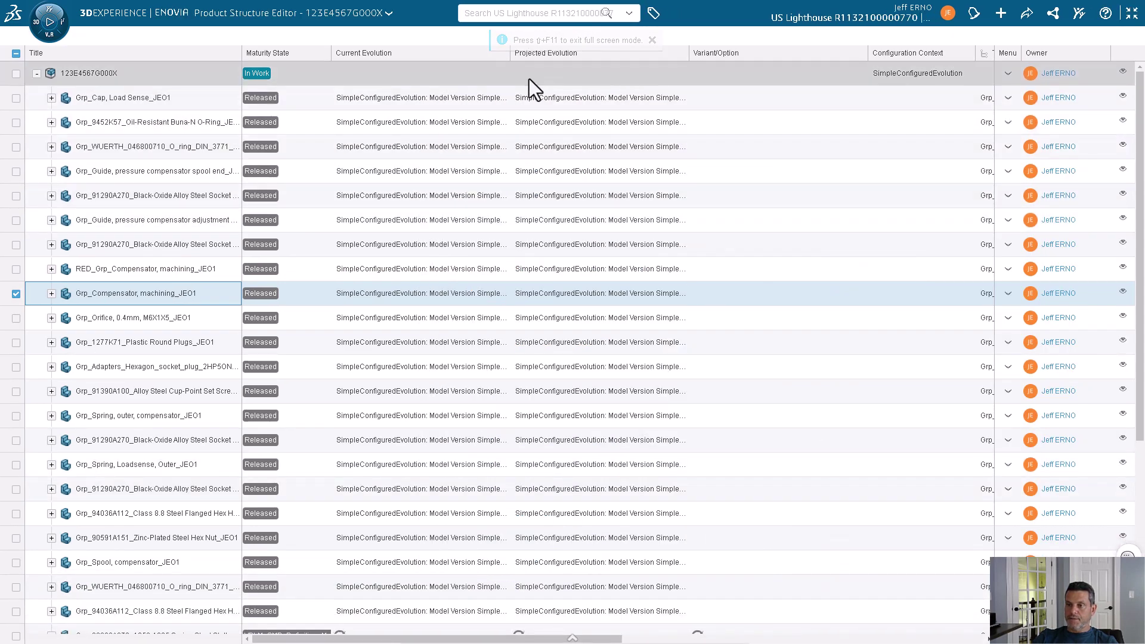
pyautogui.moveTo(508, 53); pyautogui.dragTo(702, 62)
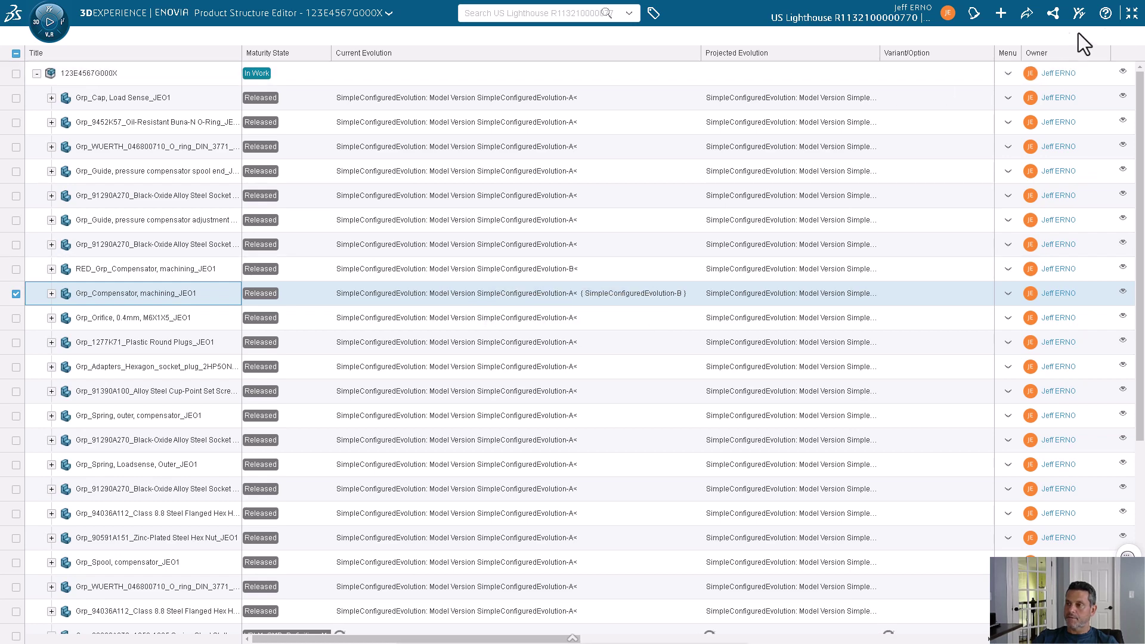
pyautogui.click(1130, 14)
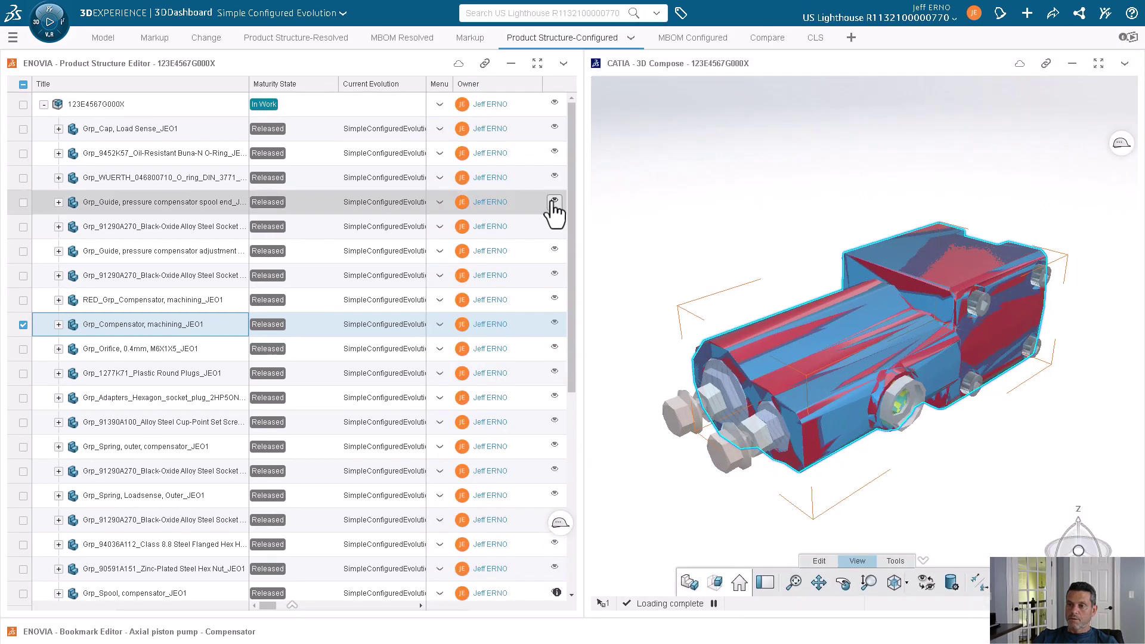
pyautogui.click(633, 179)
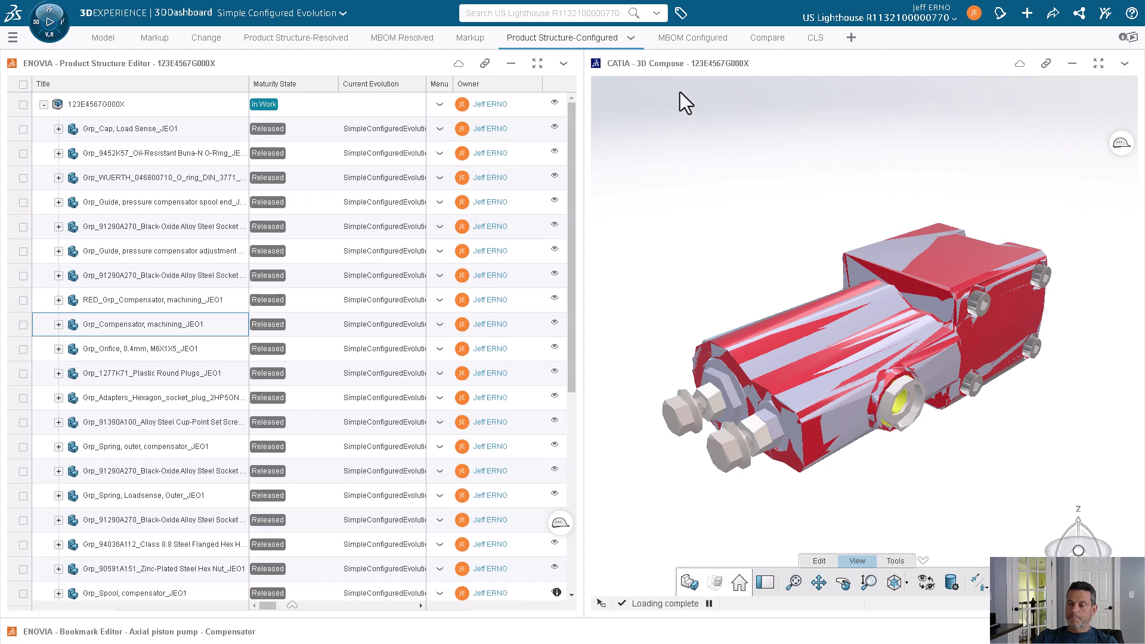
# Display the product assignment status of the engineering items in the configured MBOM of 123E4567G000X
pyautogui.click(692, 38)
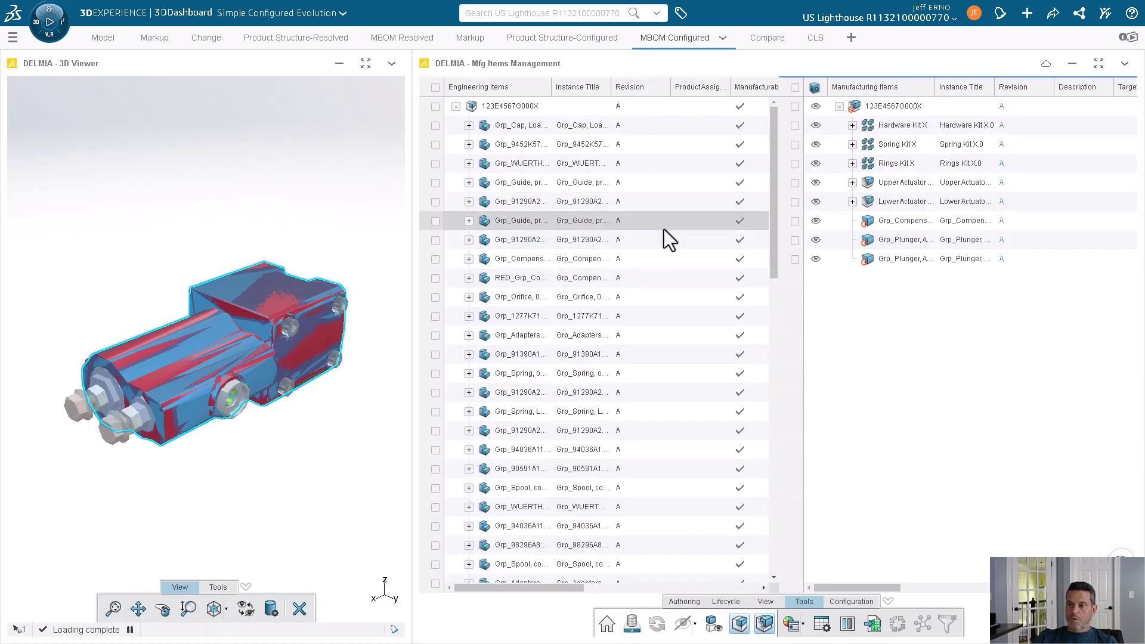
pyautogui.click(789, 623)
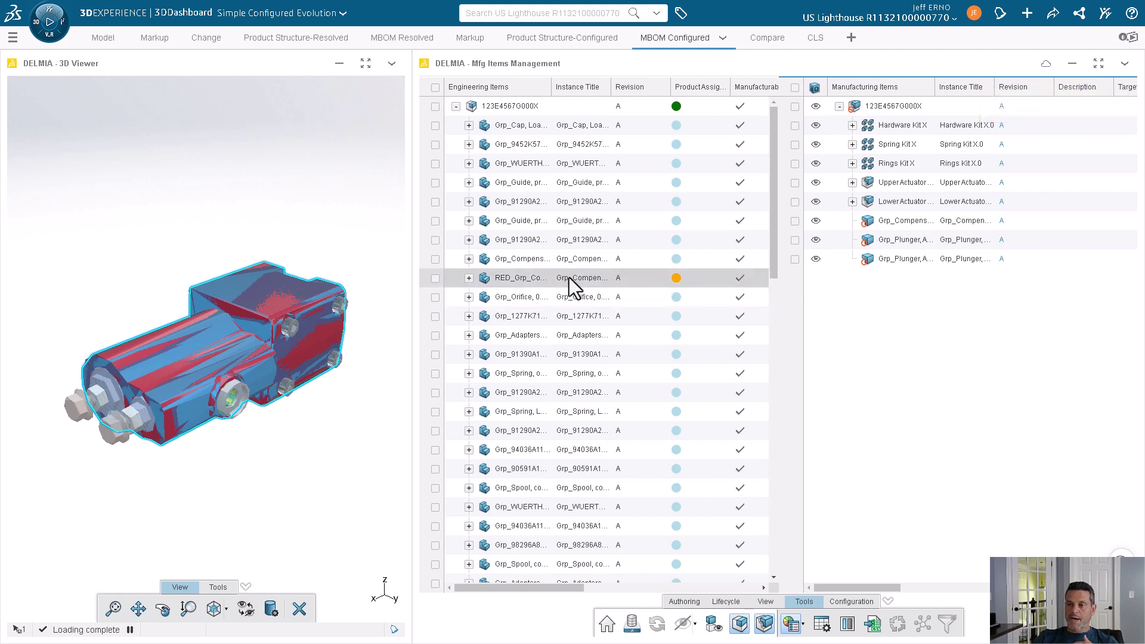
# Highlight Grp_Compensator and RED_Grp_Compensator alternately among the engineering items to trace their linked manufacturing items
pyautogui.click(531, 262)
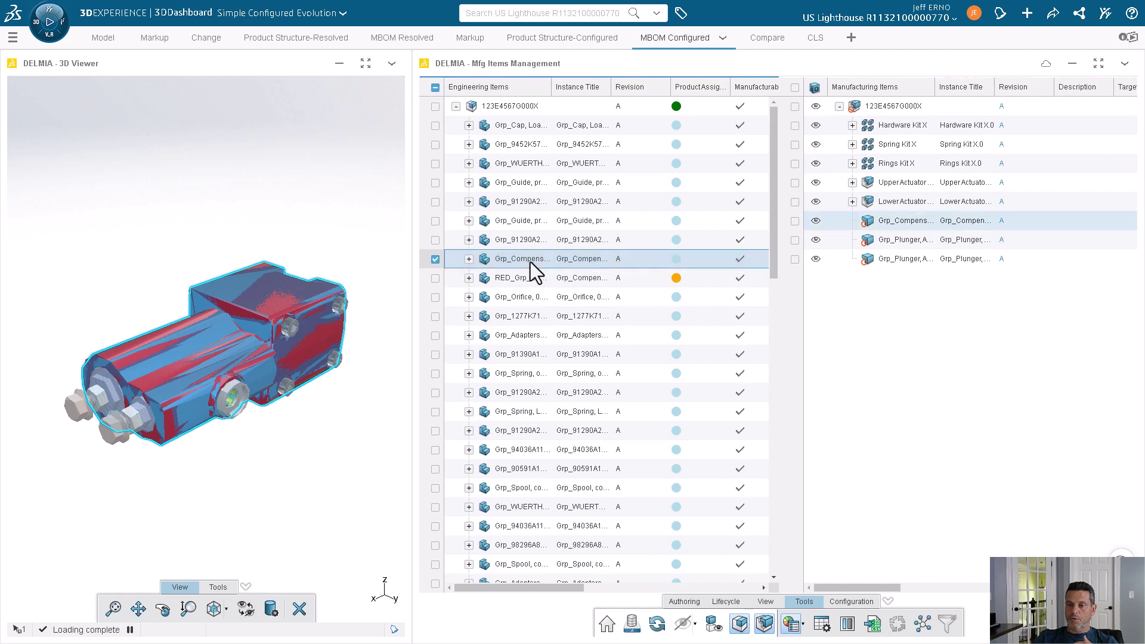
pyautogui.click(529, 277)
pyautogui.click(528, 266)
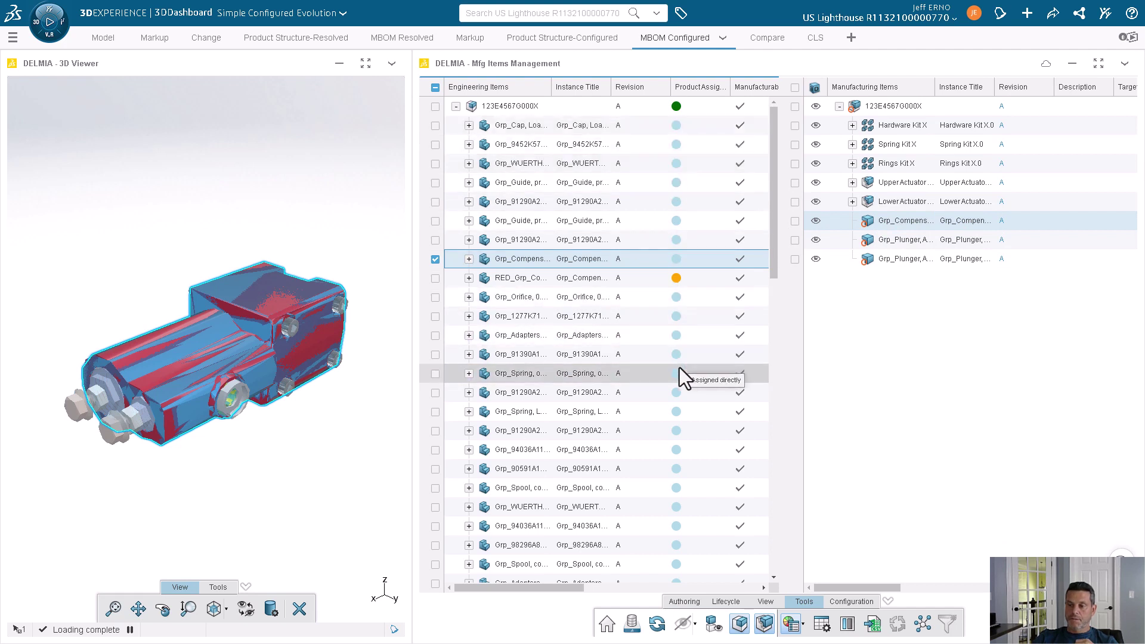
# Highlight several other engineering items, including Grp_91290A2 and Grp_Guide instances, to trace their assigned manufacturing items, and clear the selection
pyautogui.click(574, 202)
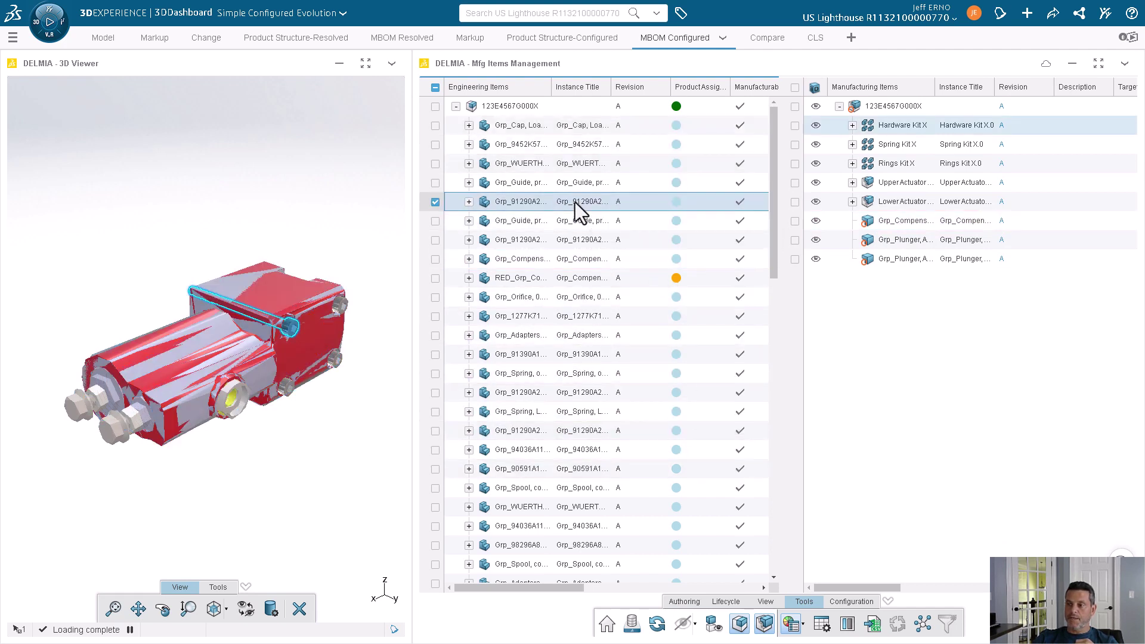
pyautogui.click(583, 316)
pyautogui.click(569, 427)
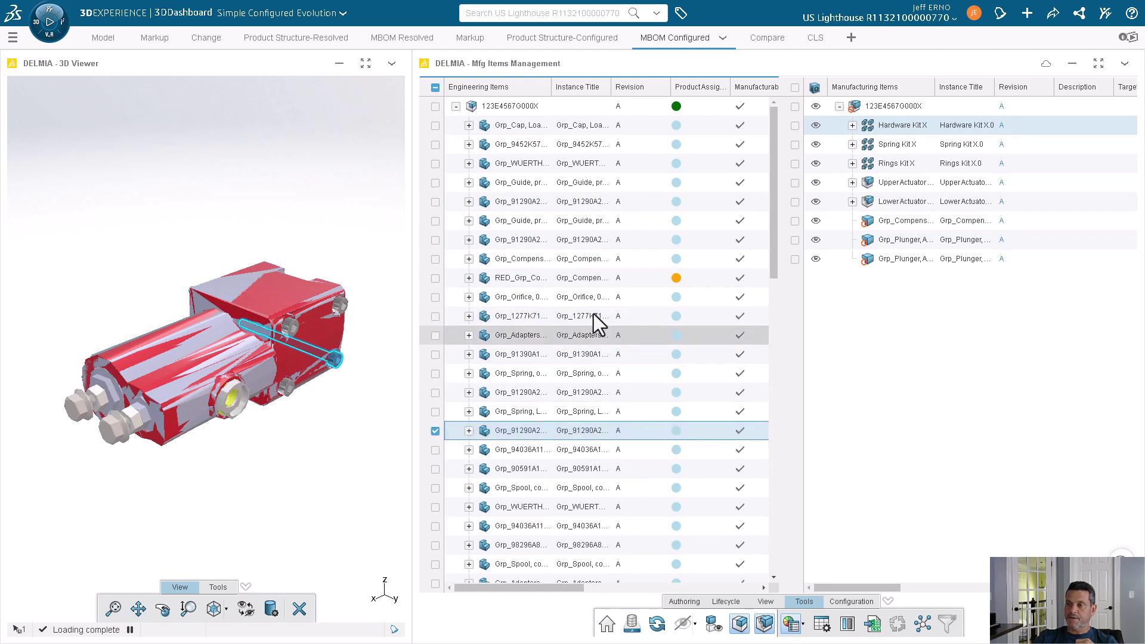
pyautogui.click(596, 226)
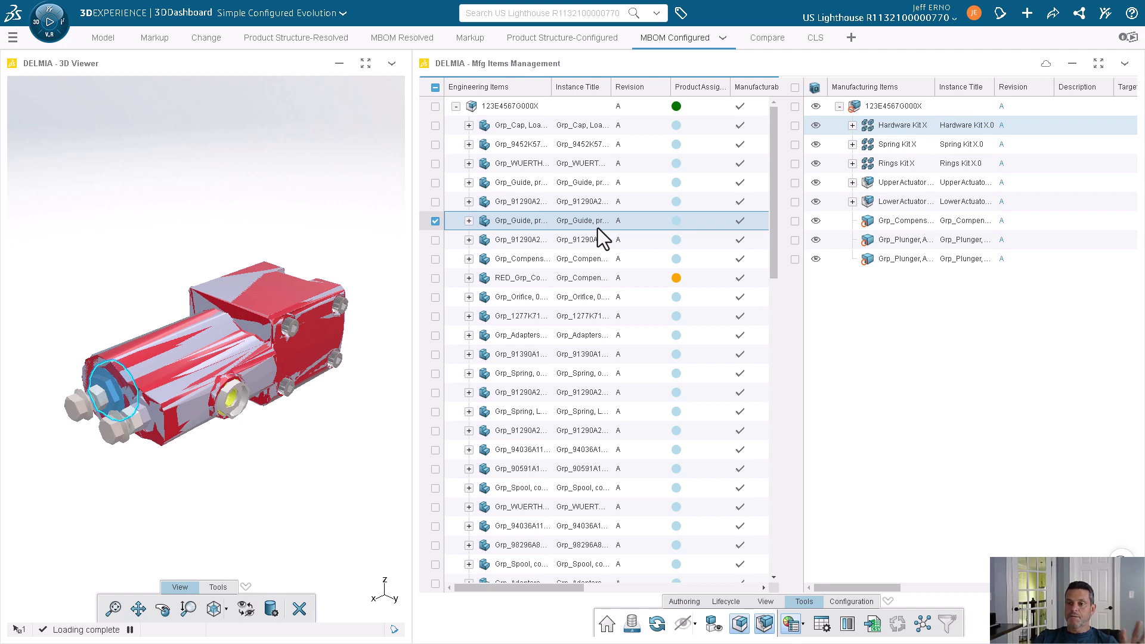
pyautogui.click(435, 222)
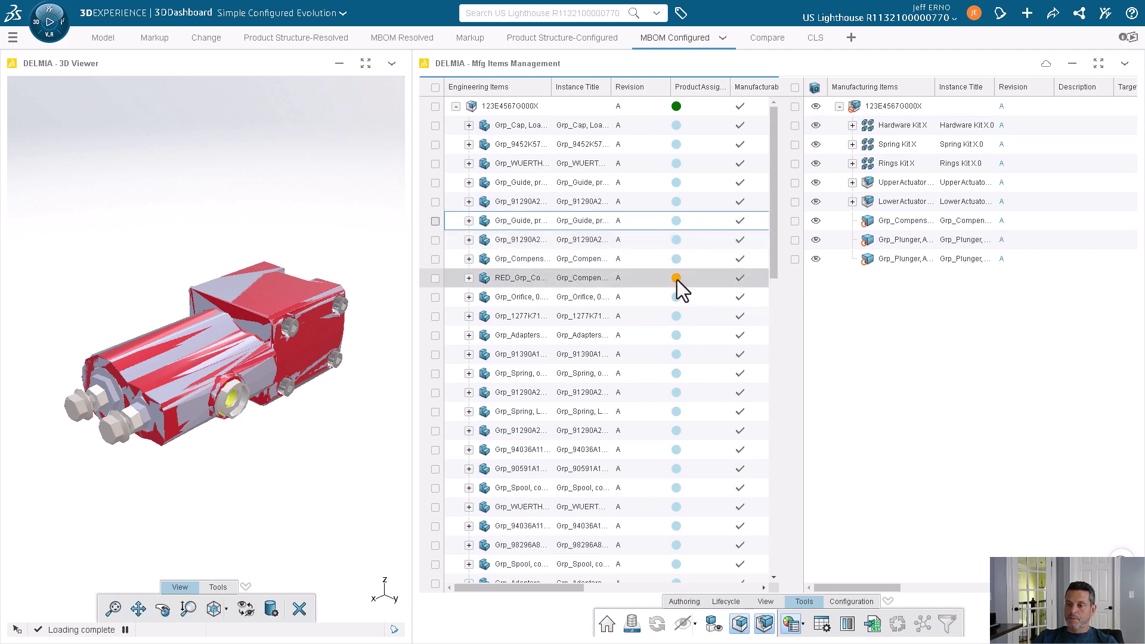
# Check the product assignment status of RED_Grp_Compensator and compare it with the original Grp_Compensator's link to the manufacturing items
pyautogui.moveTo(677, 280)
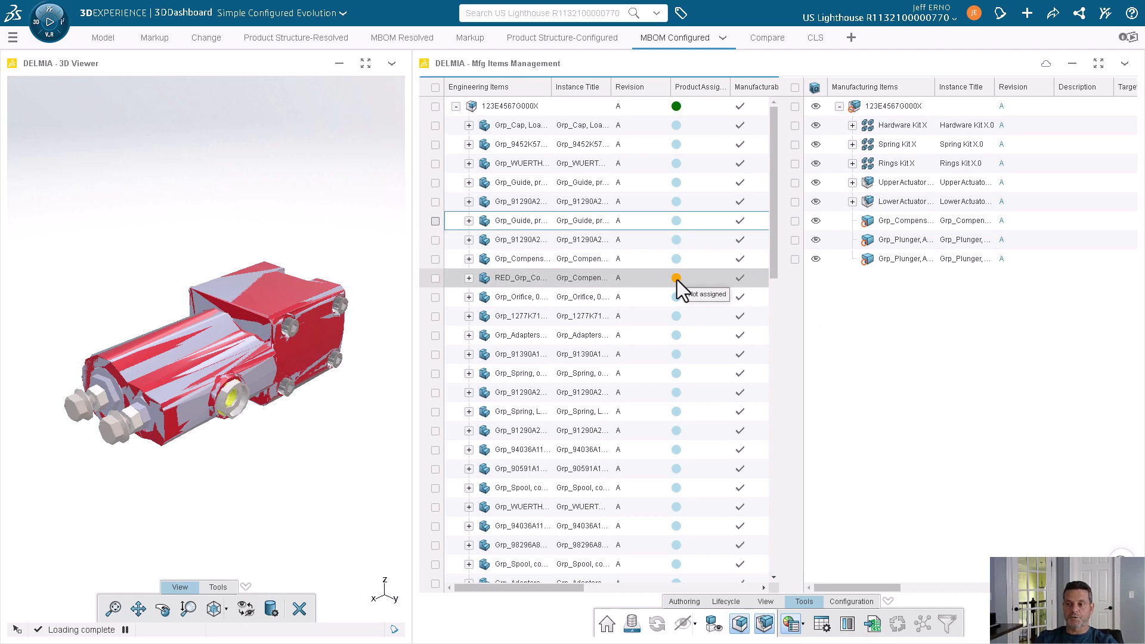
pyautogui.click(537, 260)
pyautogui.click(582, 281)
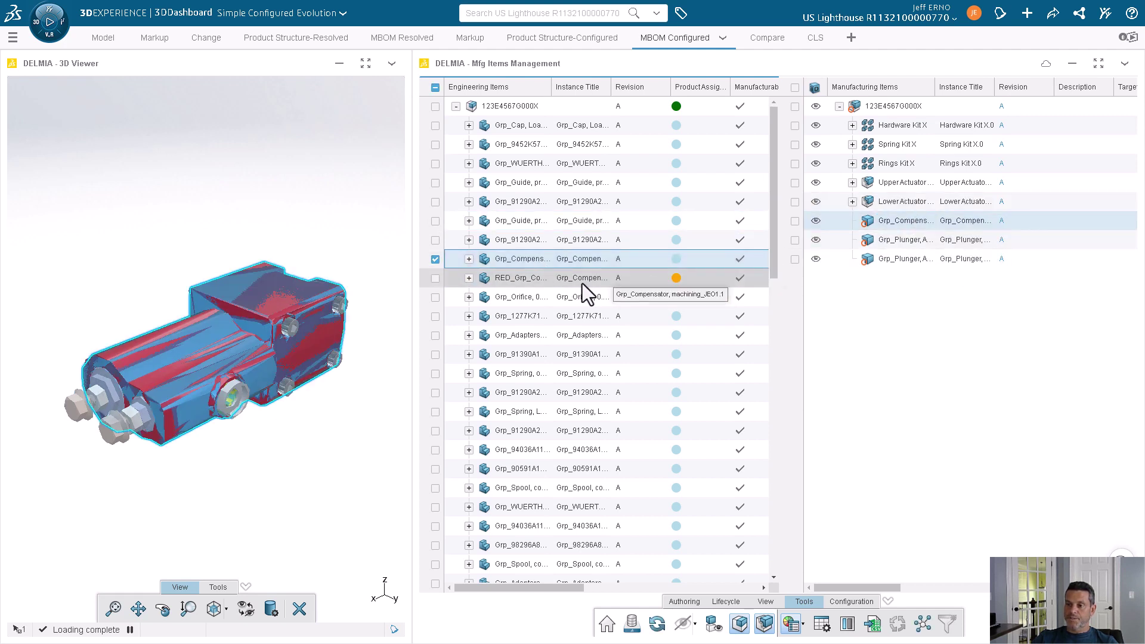